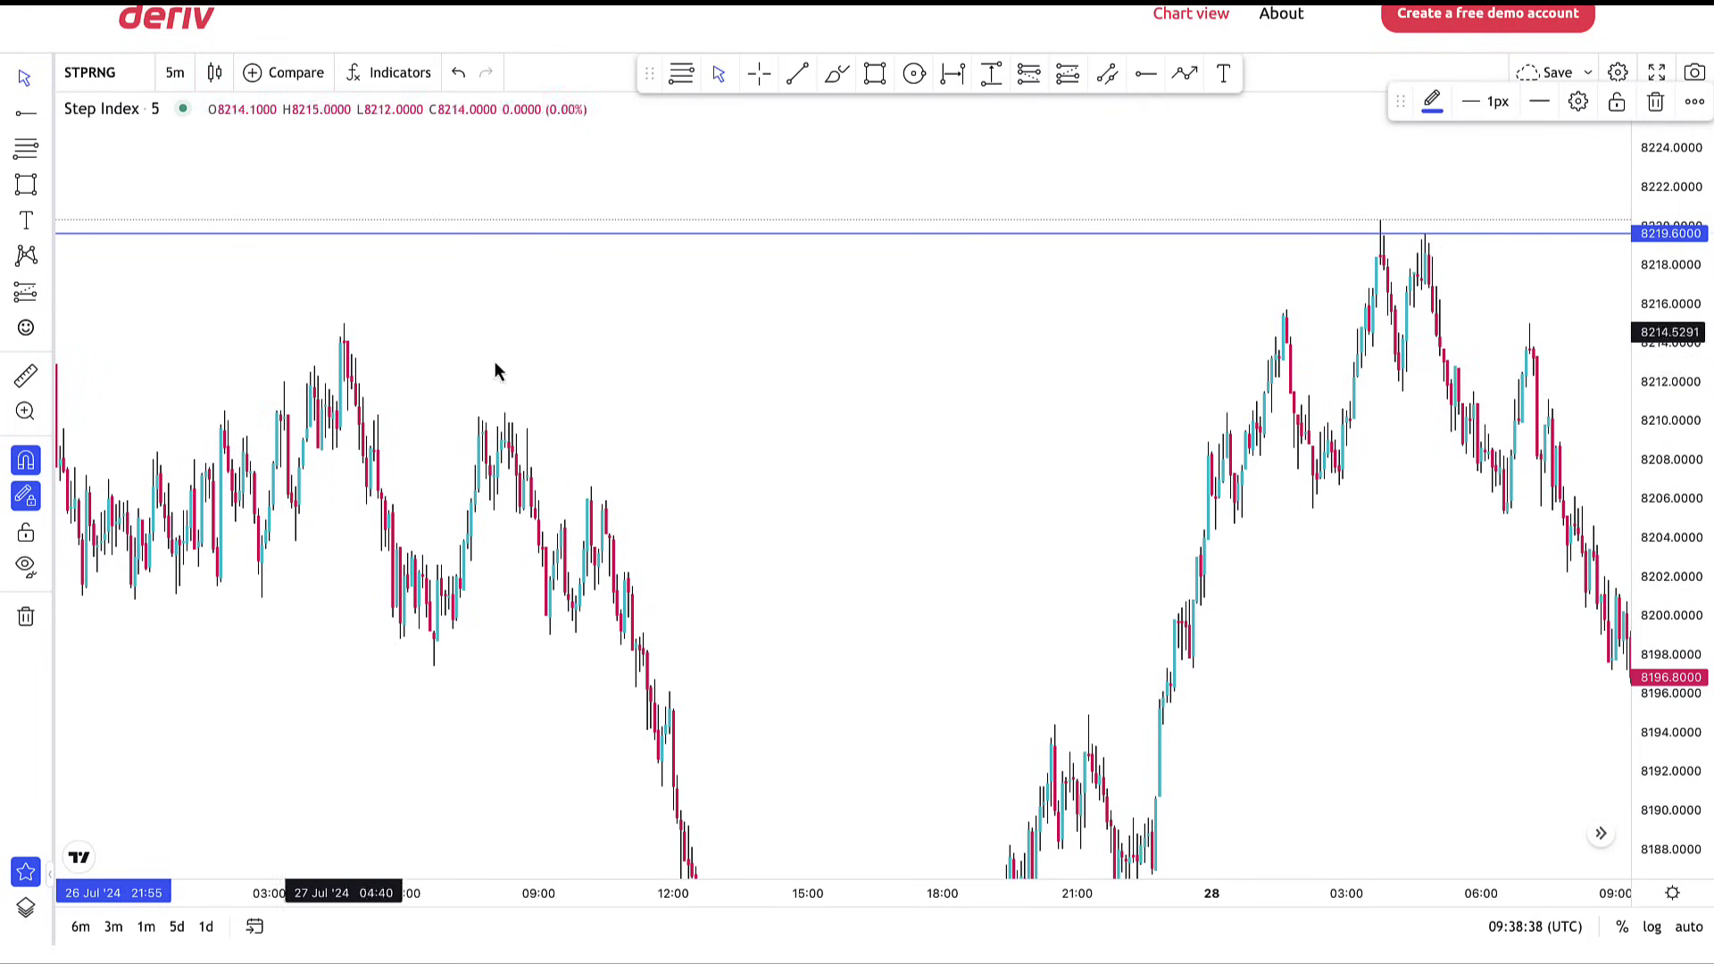
# Mark the double top with short horizontal lines from the first peak at 03:45 and the trough between peaks at 04:15
pyautogui.moveTo(1201, 461); pyautogui.dragTo(656, 460)
pyautogui.scroll(3, 687, 460)
pyautogui.moveTo(454, 461); pyautogui.dragTo(875, 423)
pyautogui.moveTo(1550, 458); pyautogui.dragTo(1235, 552)
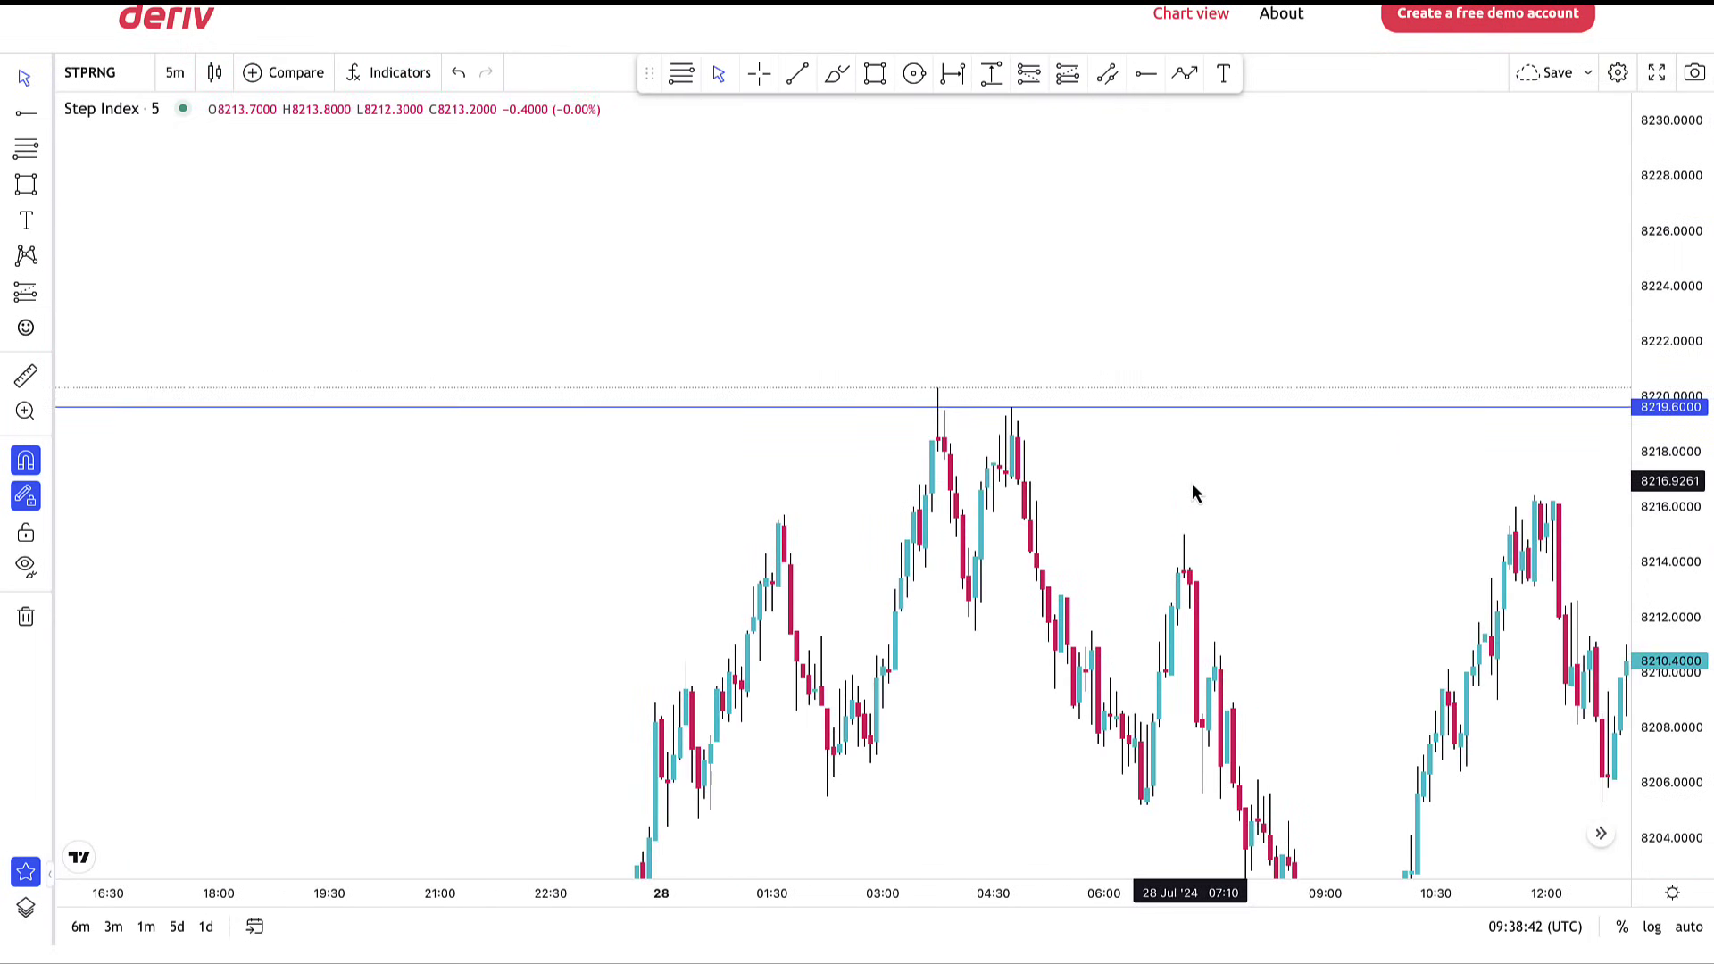
pyautogui.moveTo(1194, 493); pyautogui.dragTo(1172, 404)
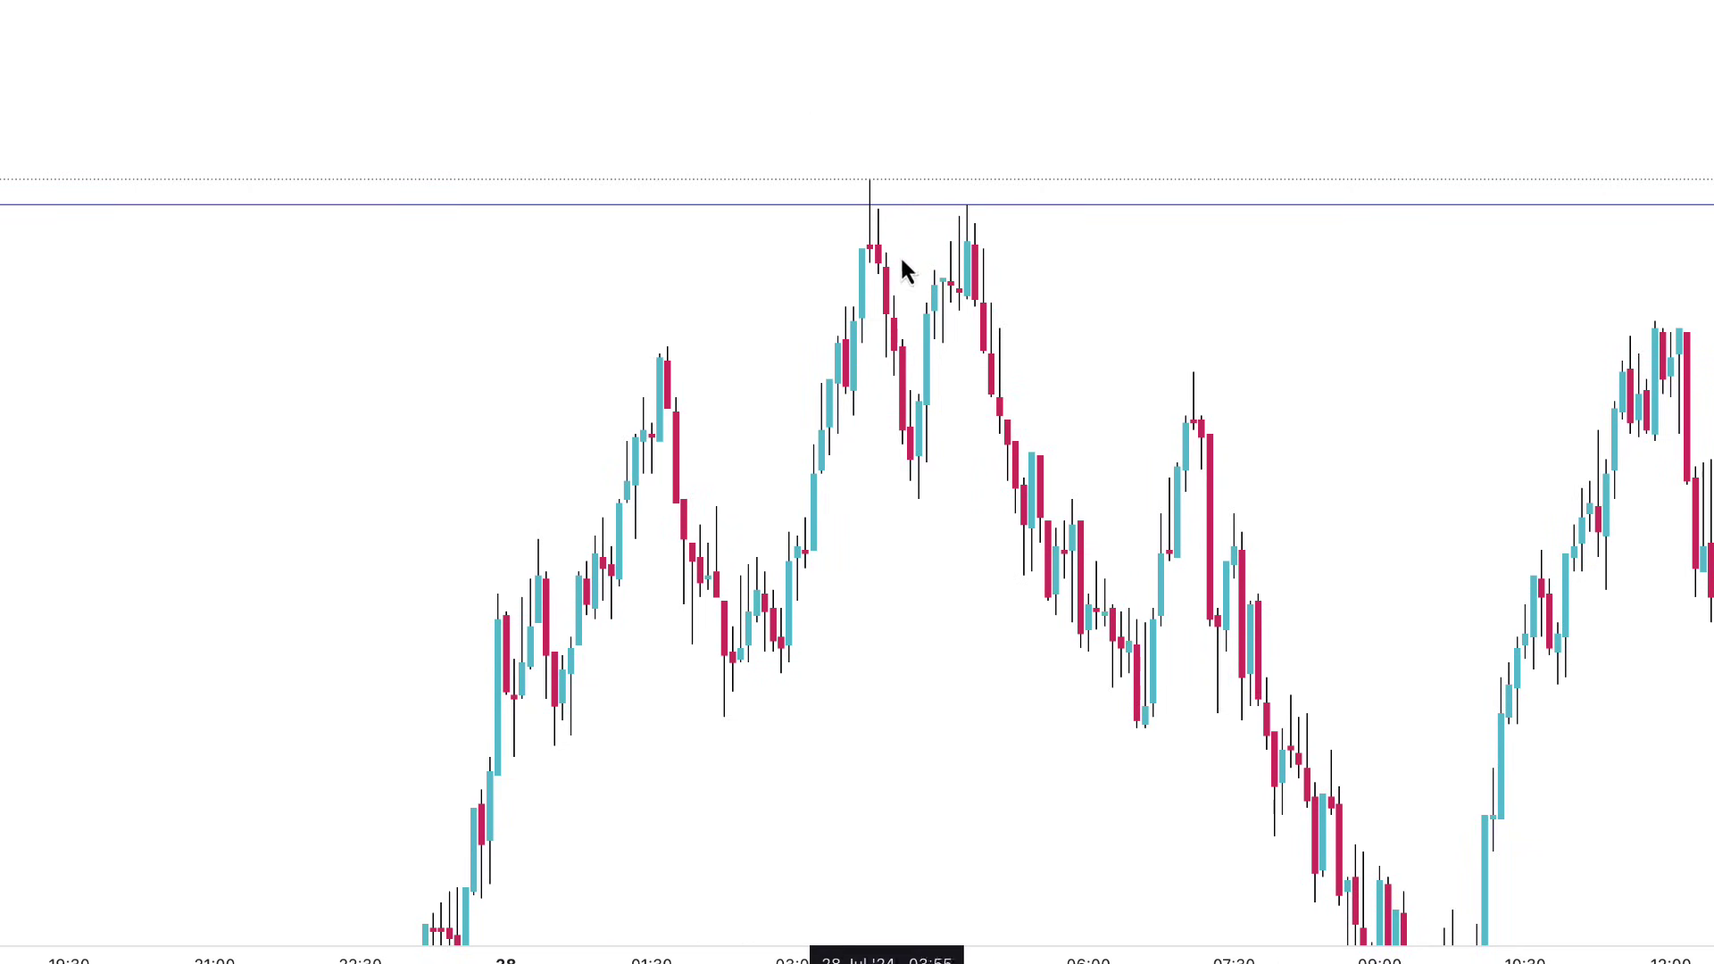
pyautogui.scroll(3, 923, 321)
pyautogui.moveTo(924, 347); pyautogui.dragTo(857, 166)
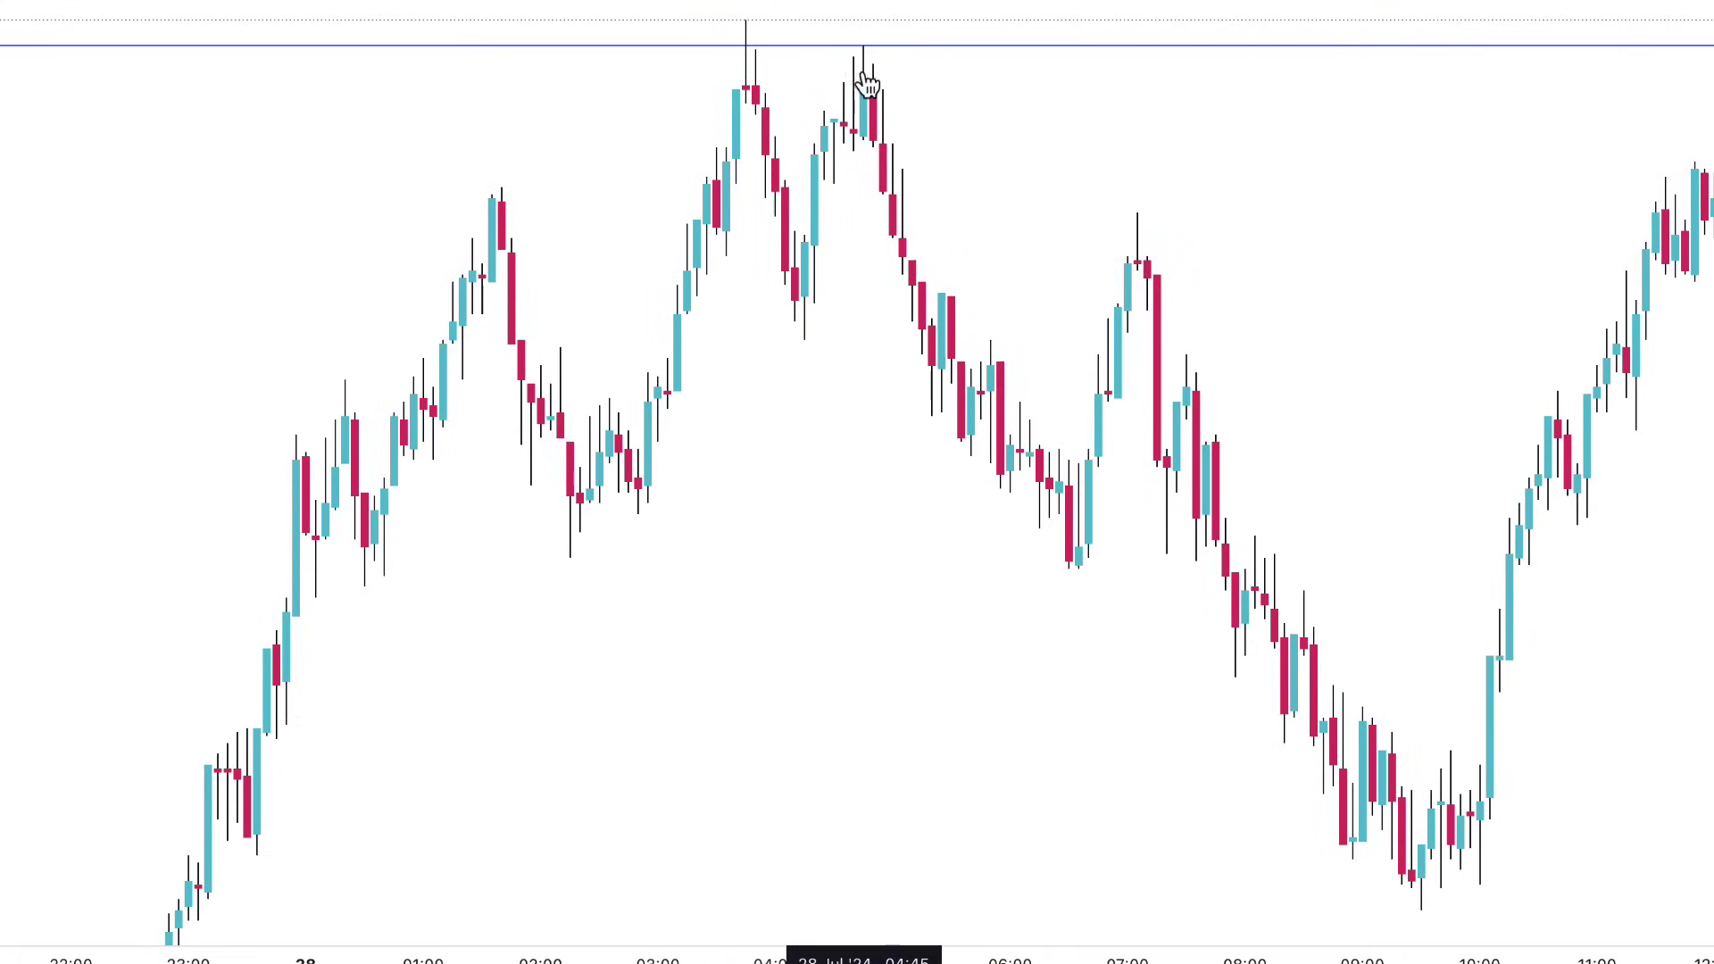
pyautogui.click(746, 21)
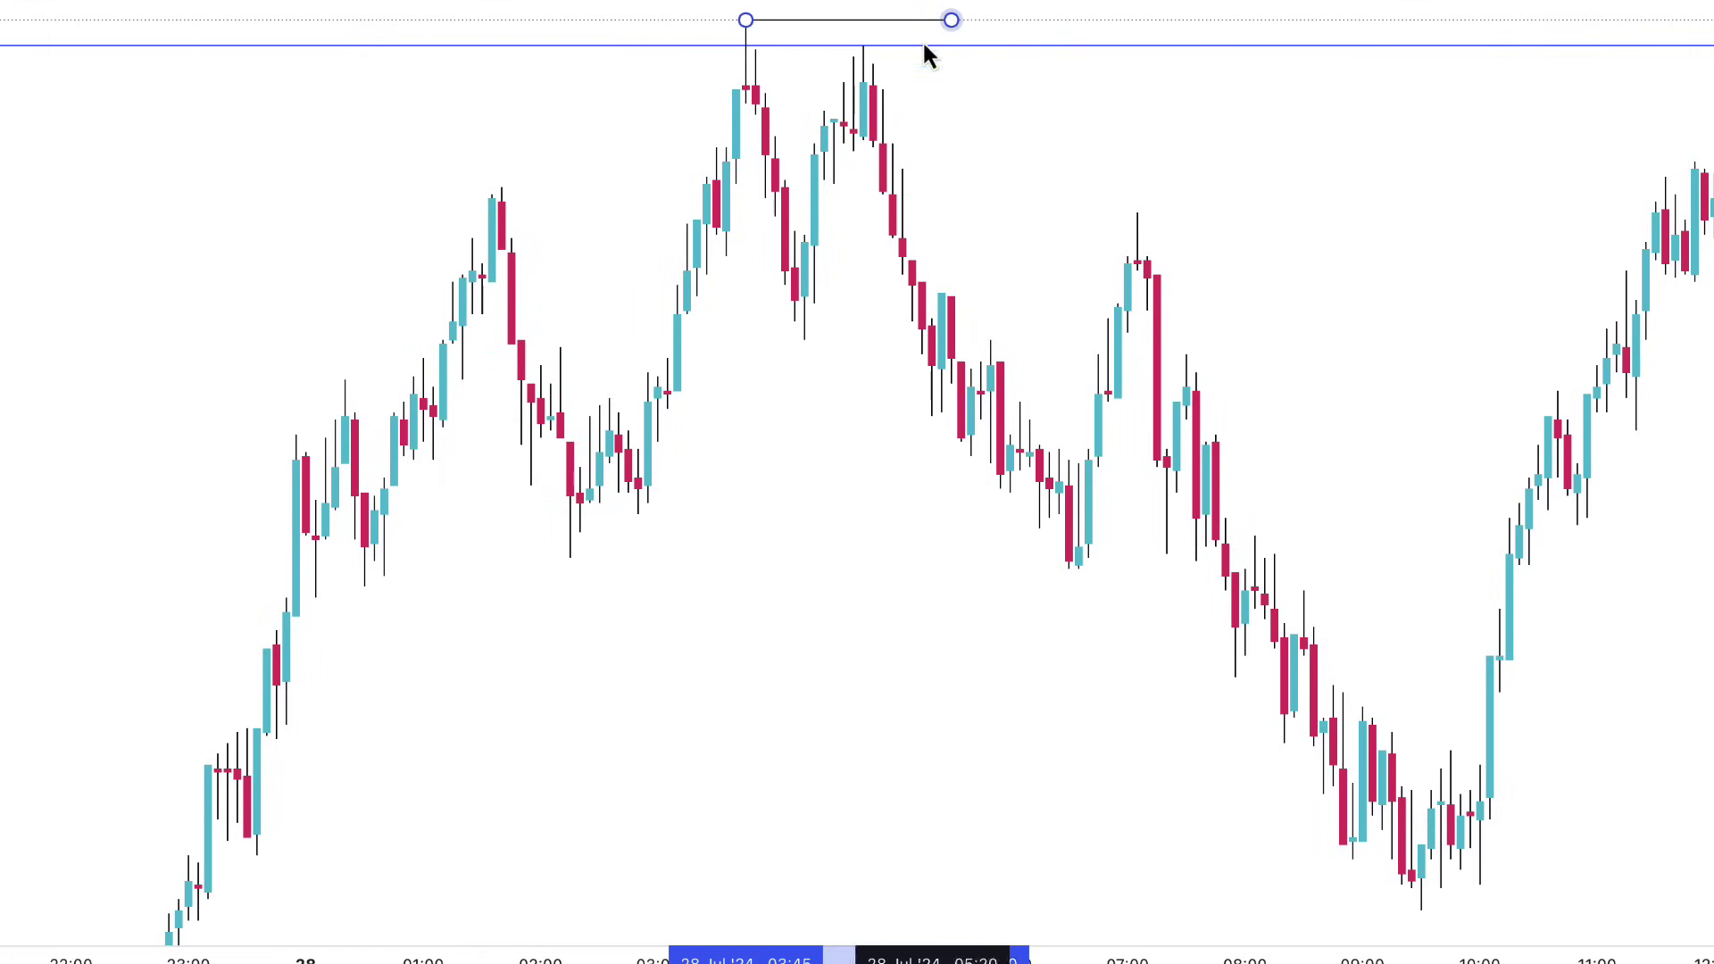
pyautogui.click(804, 339)
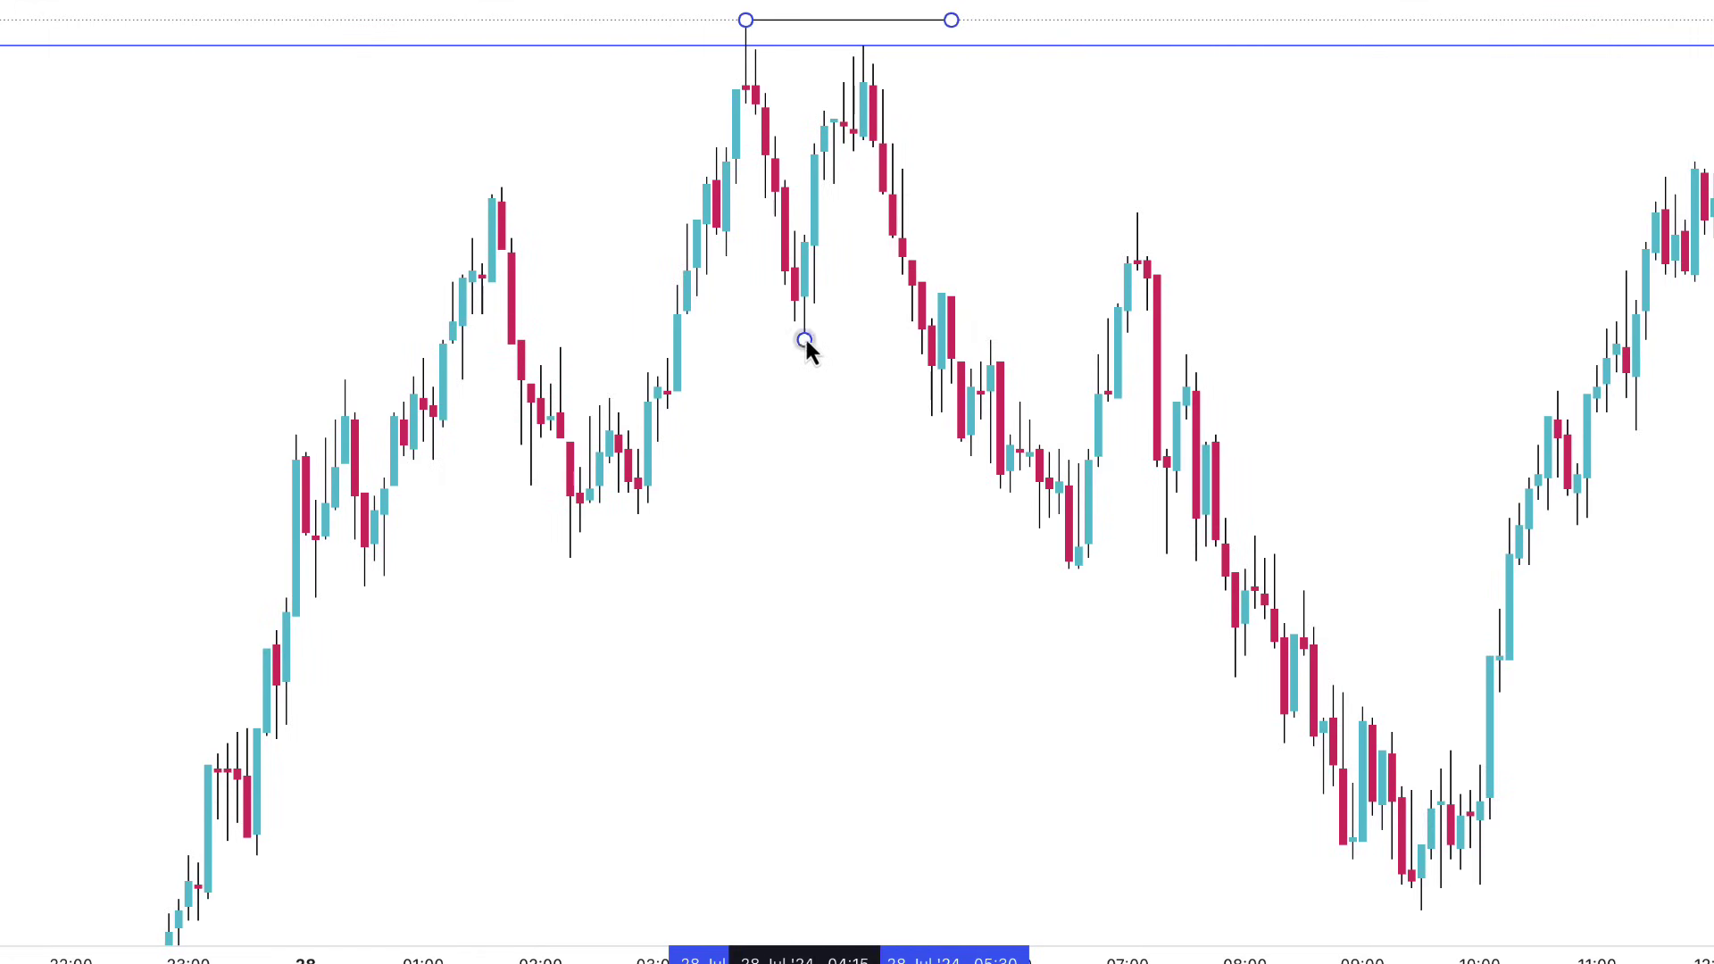
pyautogui.click(930, 341)
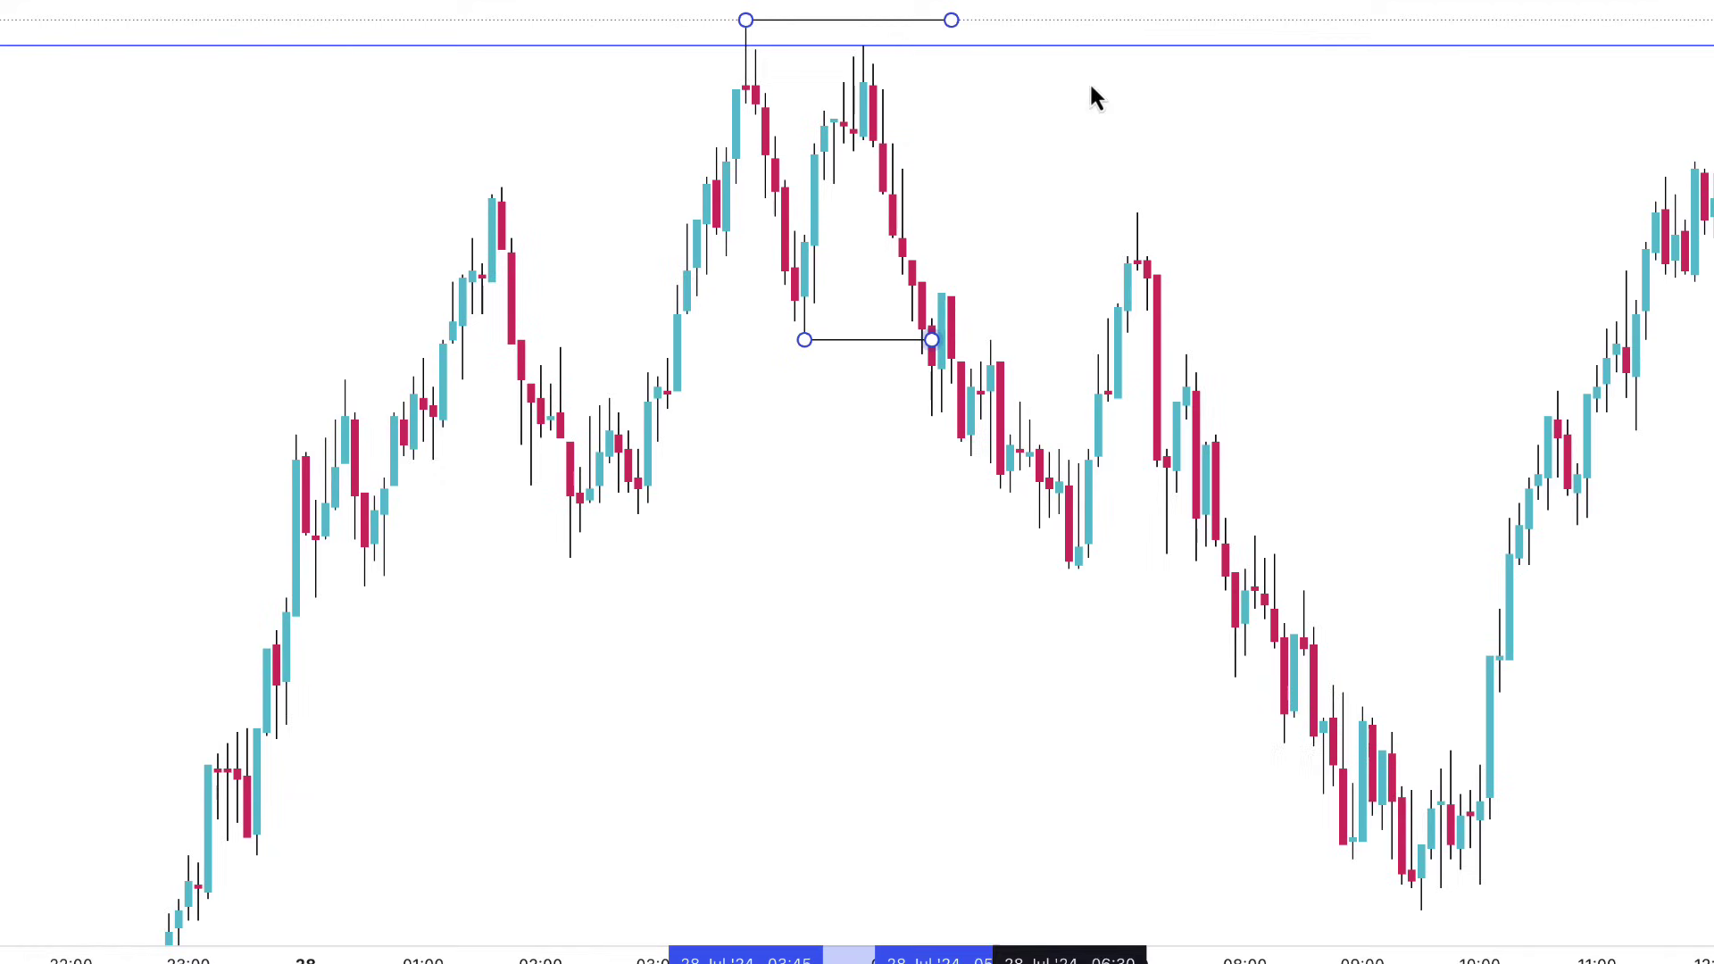
pyautogui.click(985, 384)
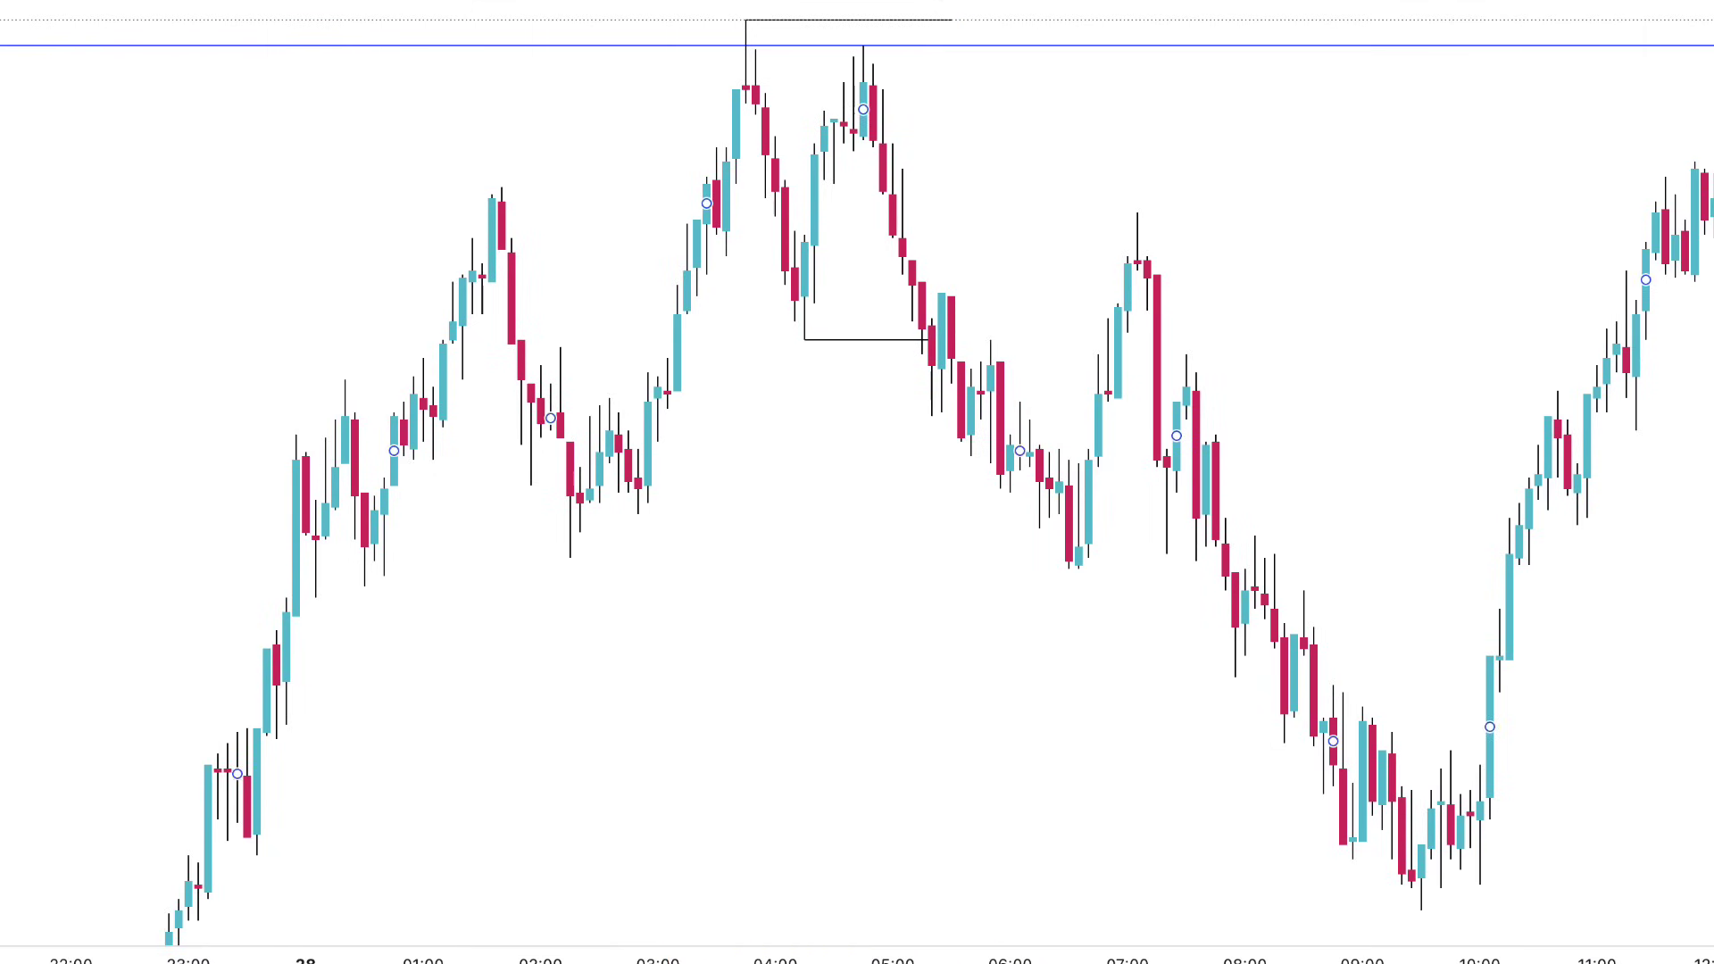
# Trace the double top with an M-shaped arrow path ending at the following low, and move the path to the empty area before the rally
pyautogui.scroll(-1, 966, 510)
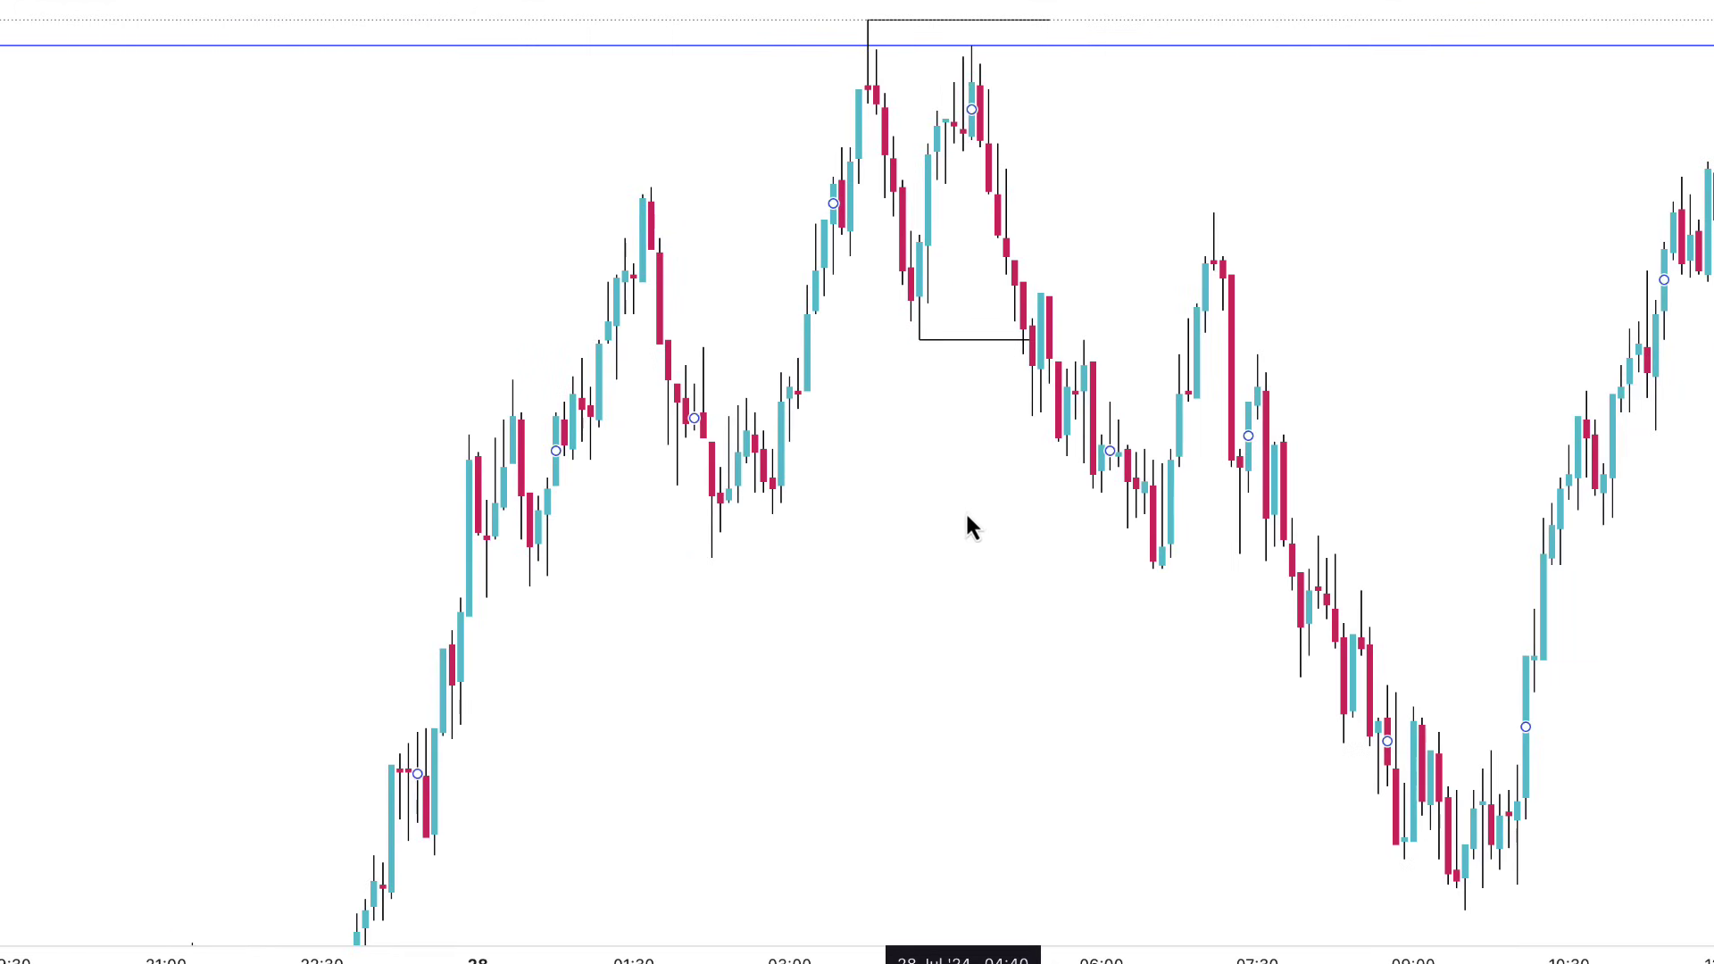
pyautogui.scroll(2, 988, 500)
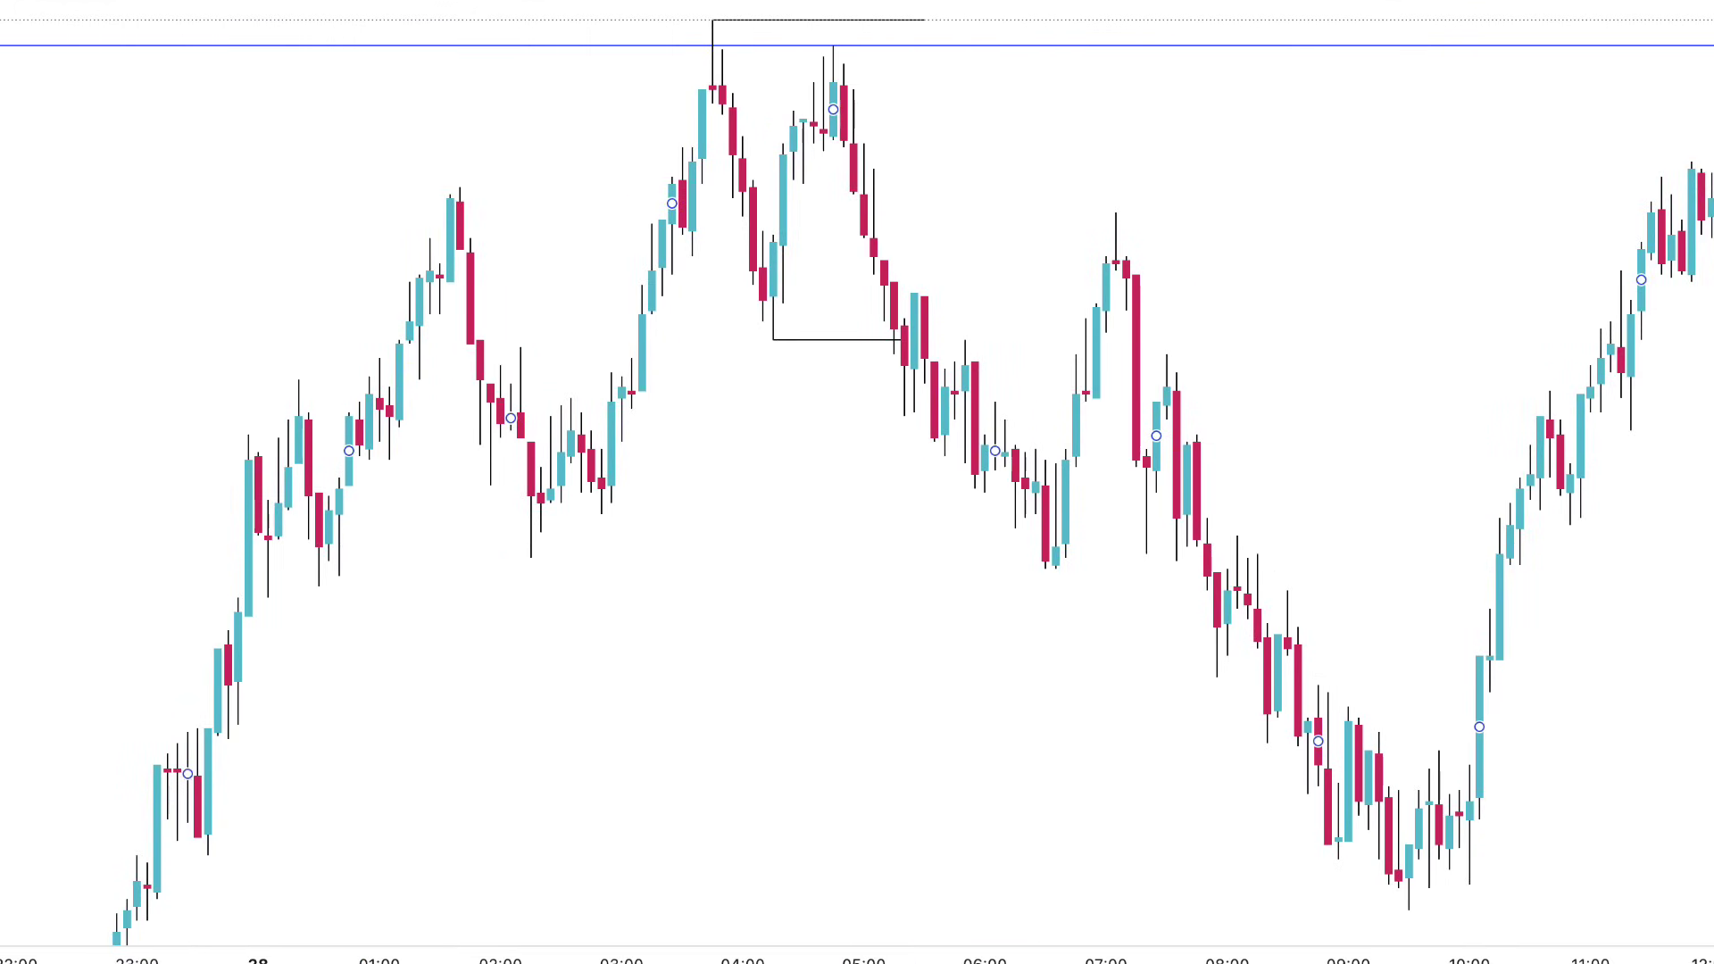
pyautogui.click(607, 496)
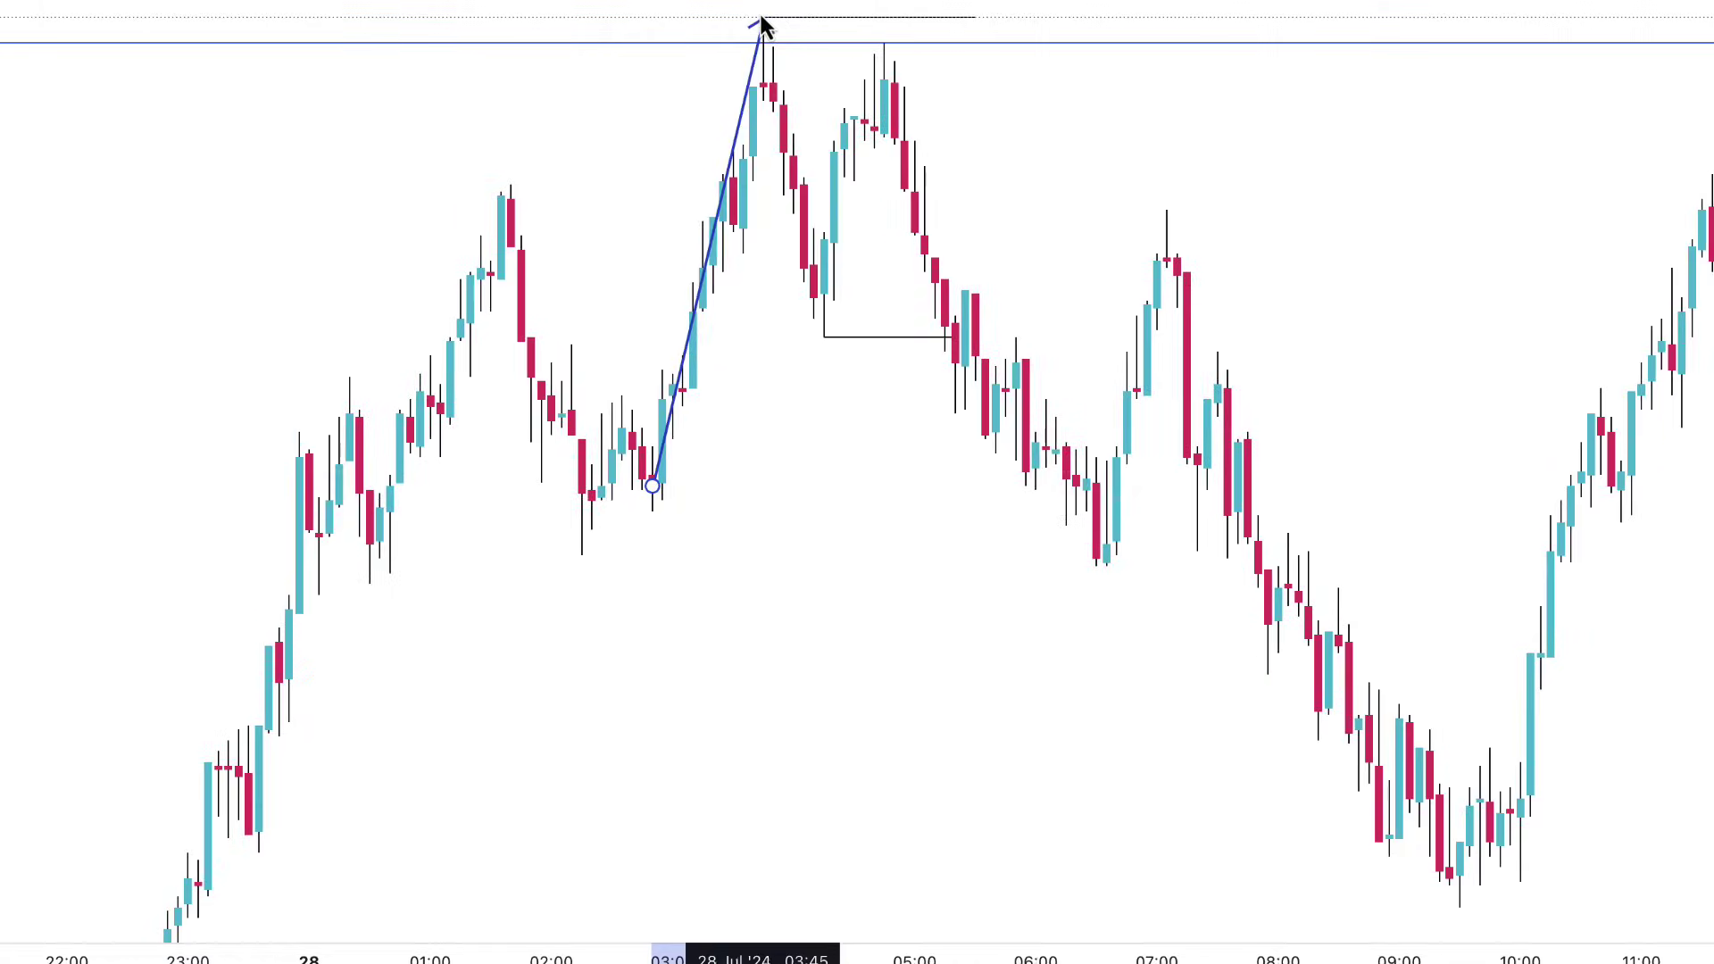
pyautogui.click(763, 18)
pyautogui.click(824, 338)
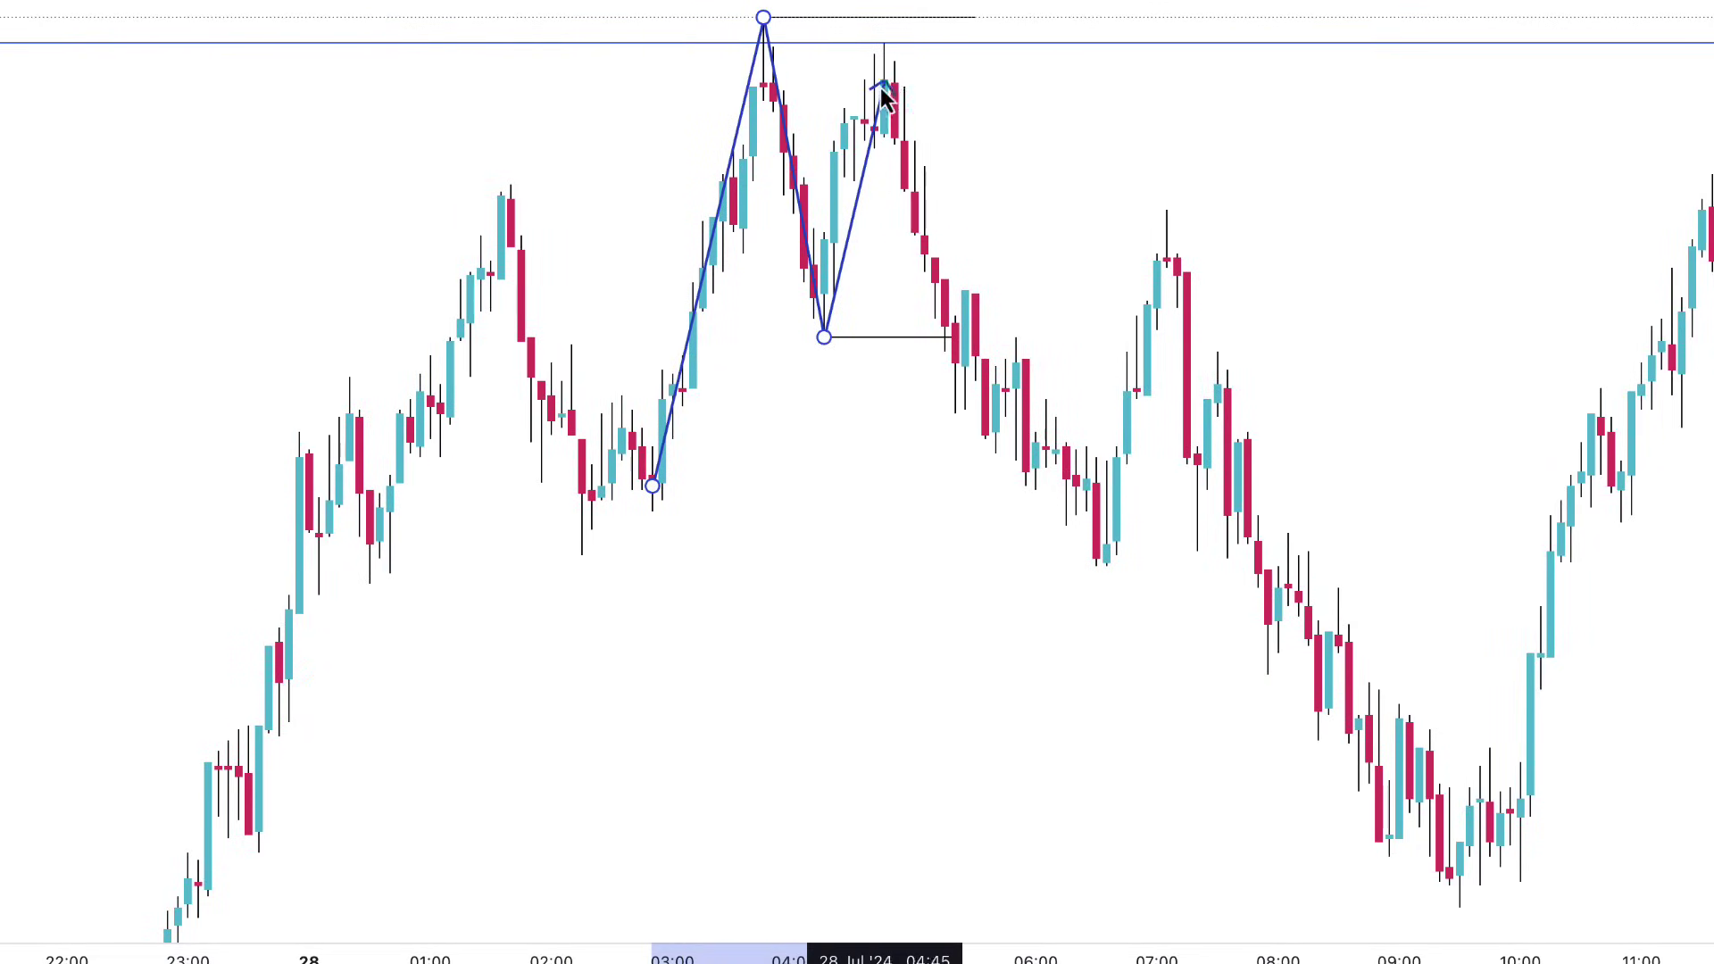
pyautogui.click(884, 43)
pyautogui.click(1095, 559)
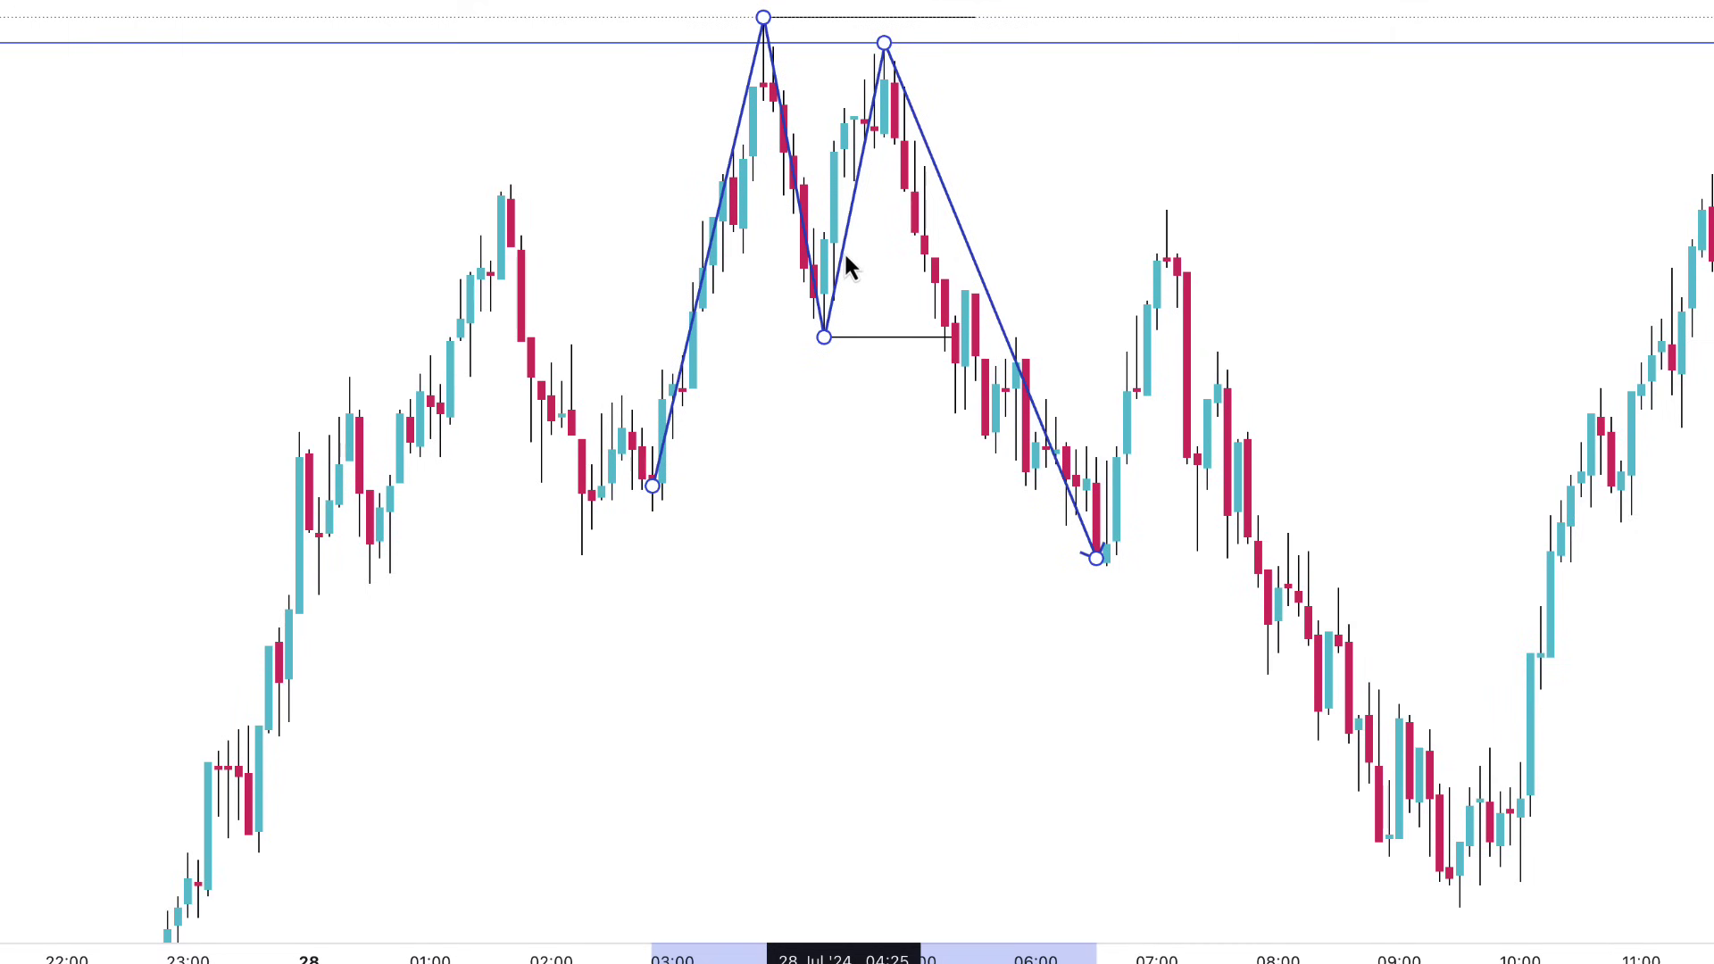
pyautogui.moveTo(843, 249)
pyautogui.mouseDown()
pyautogui.moveTo(852, 404)
pyautogui.moveTo(275, 375)
pyautogui.moveTo(71, 299)
pyautogui.mouseUp()
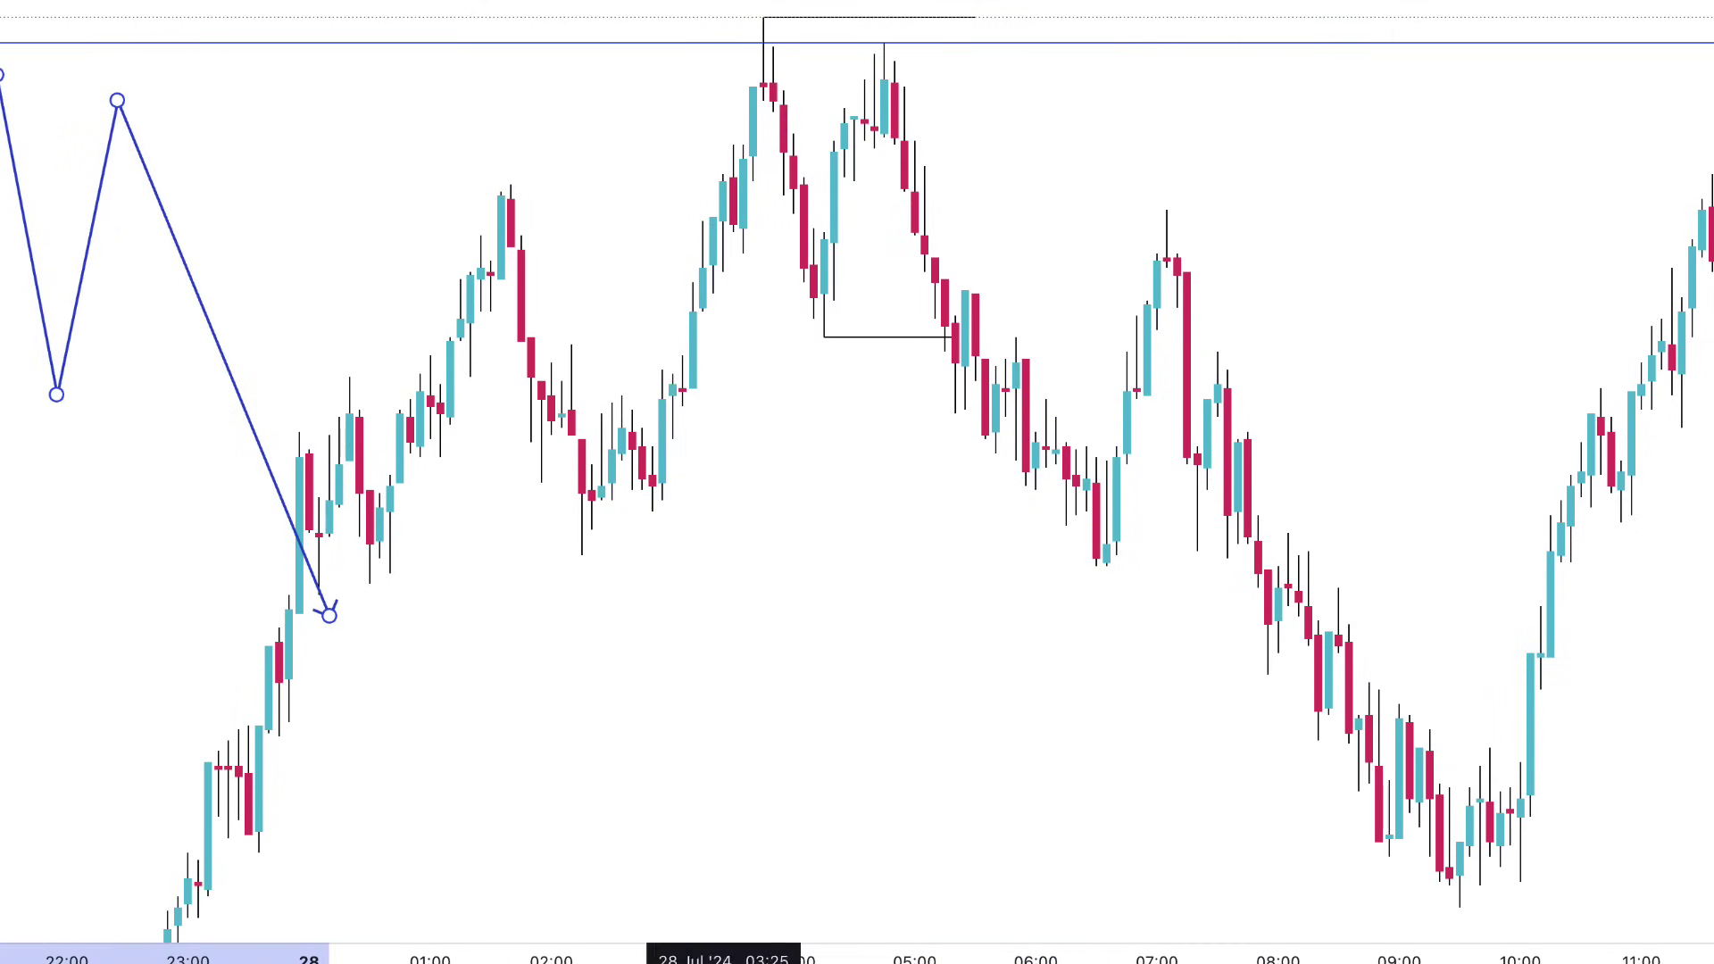
pyautogui.click(112, 320)
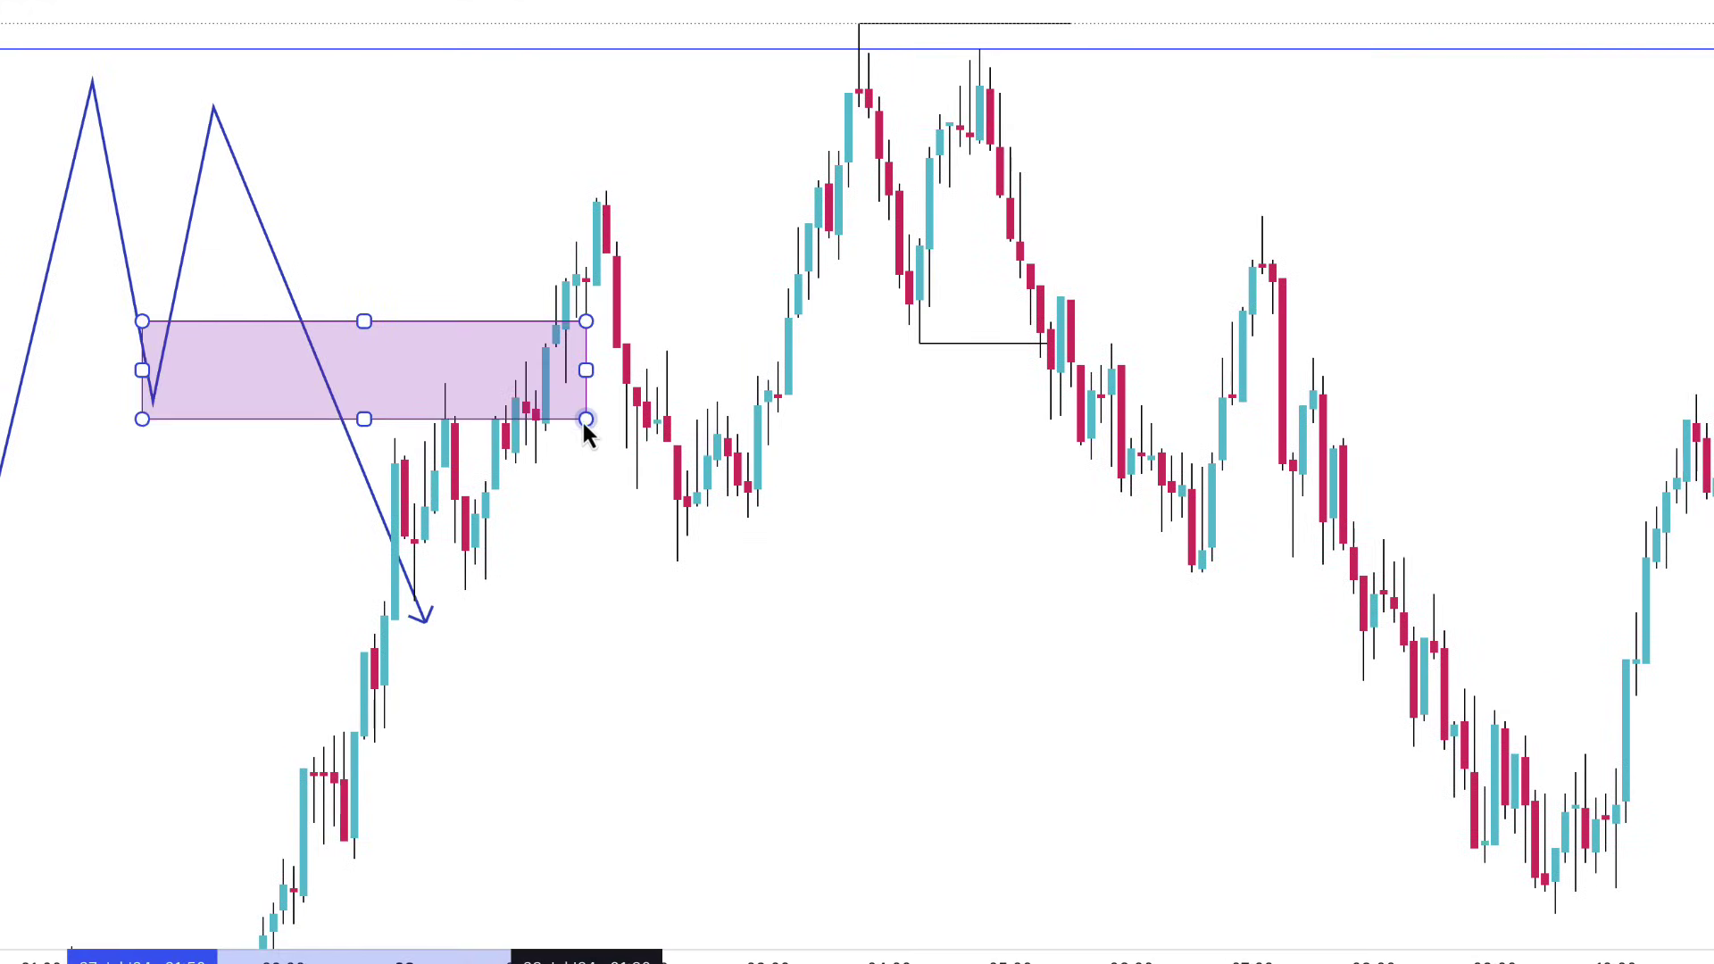
pyautogui.click(555, 402)
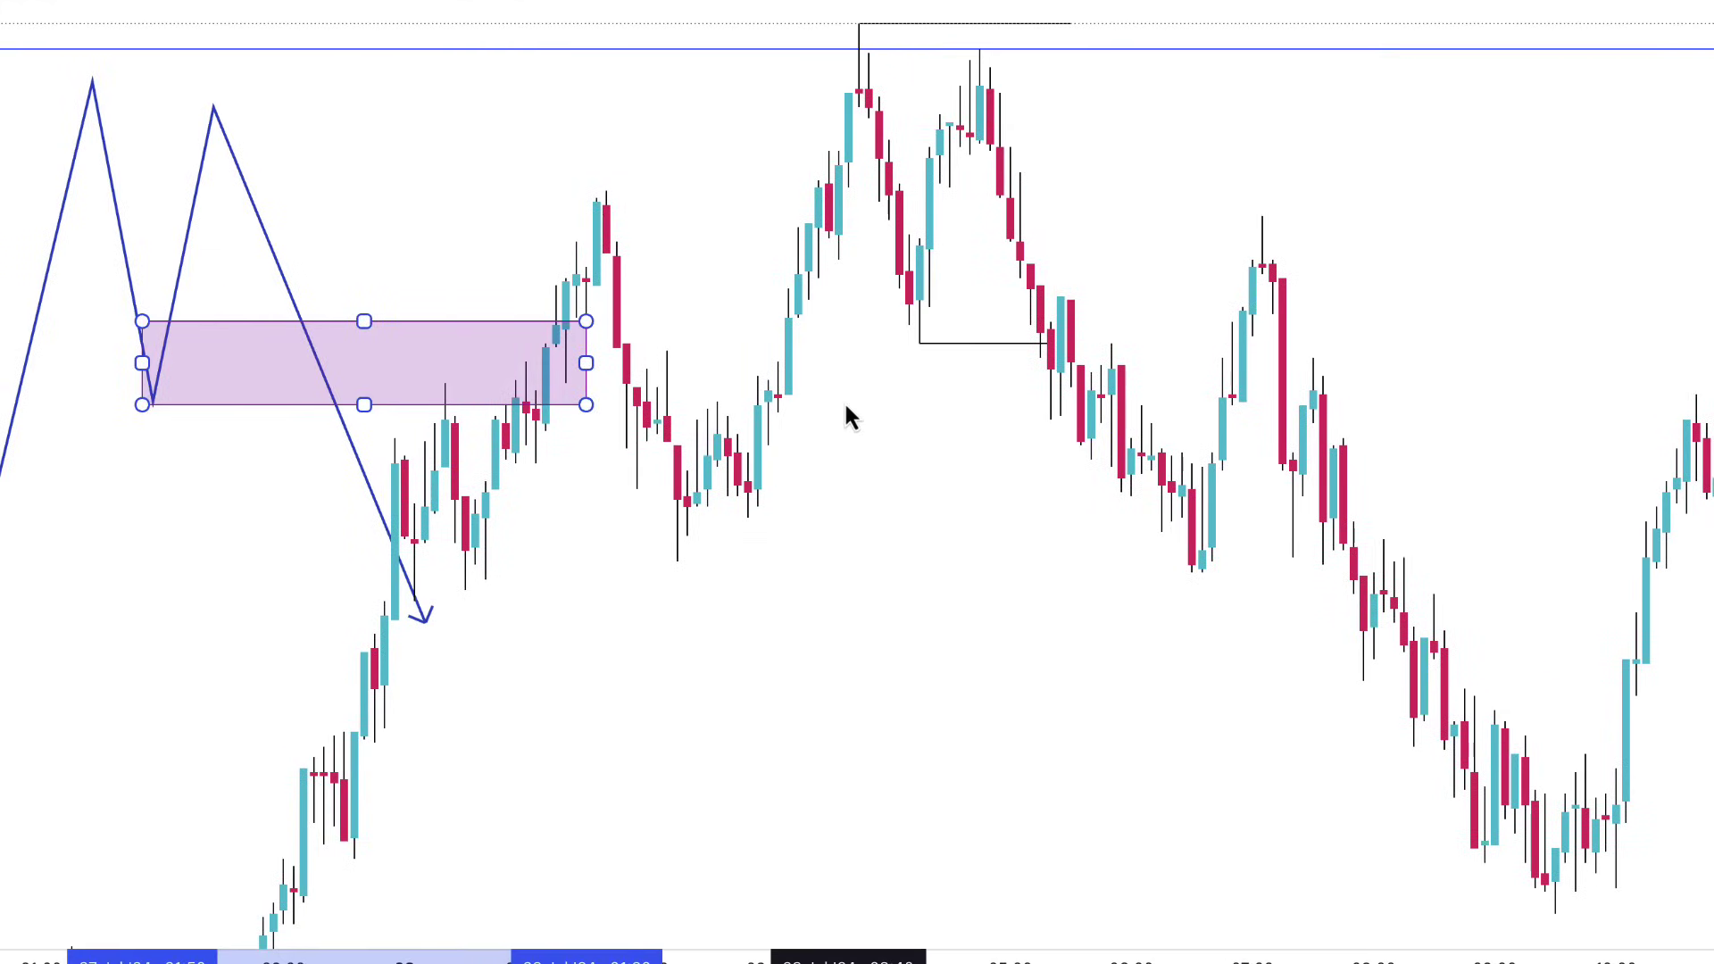
pyautogui.press('Delete')
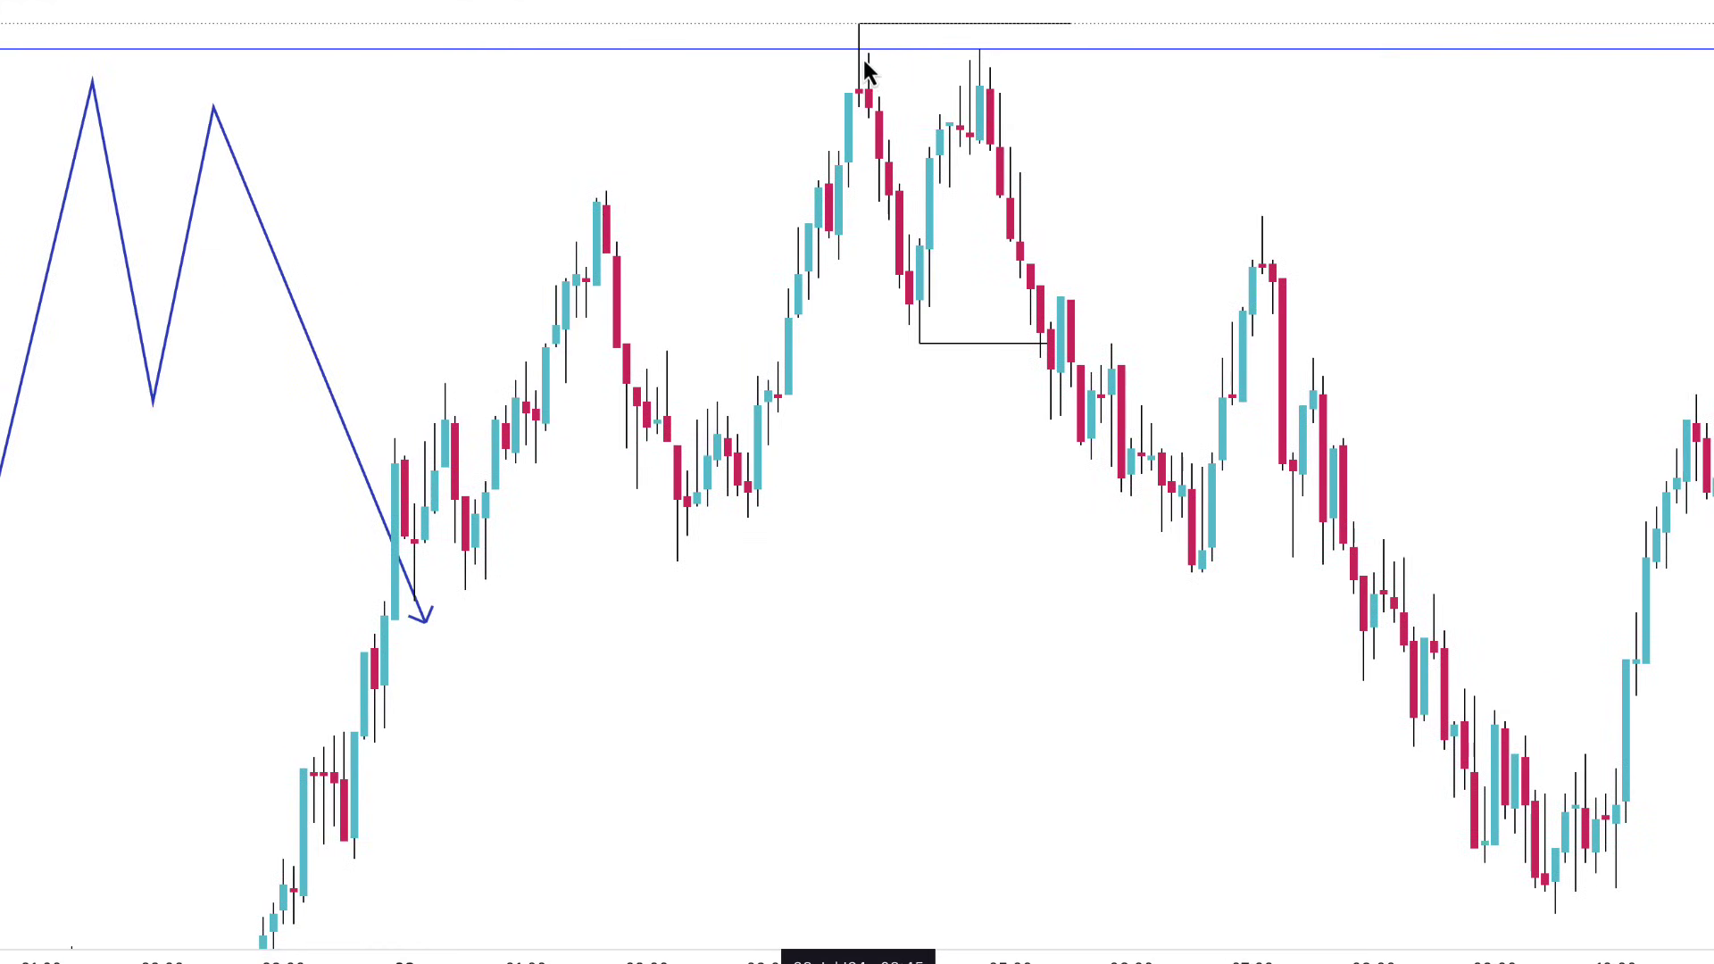
# Draw a rectangle zone from the trough between the two peaks, extending past the price retest at about 07:00
pyautogui.scroll(2, 857, 278)
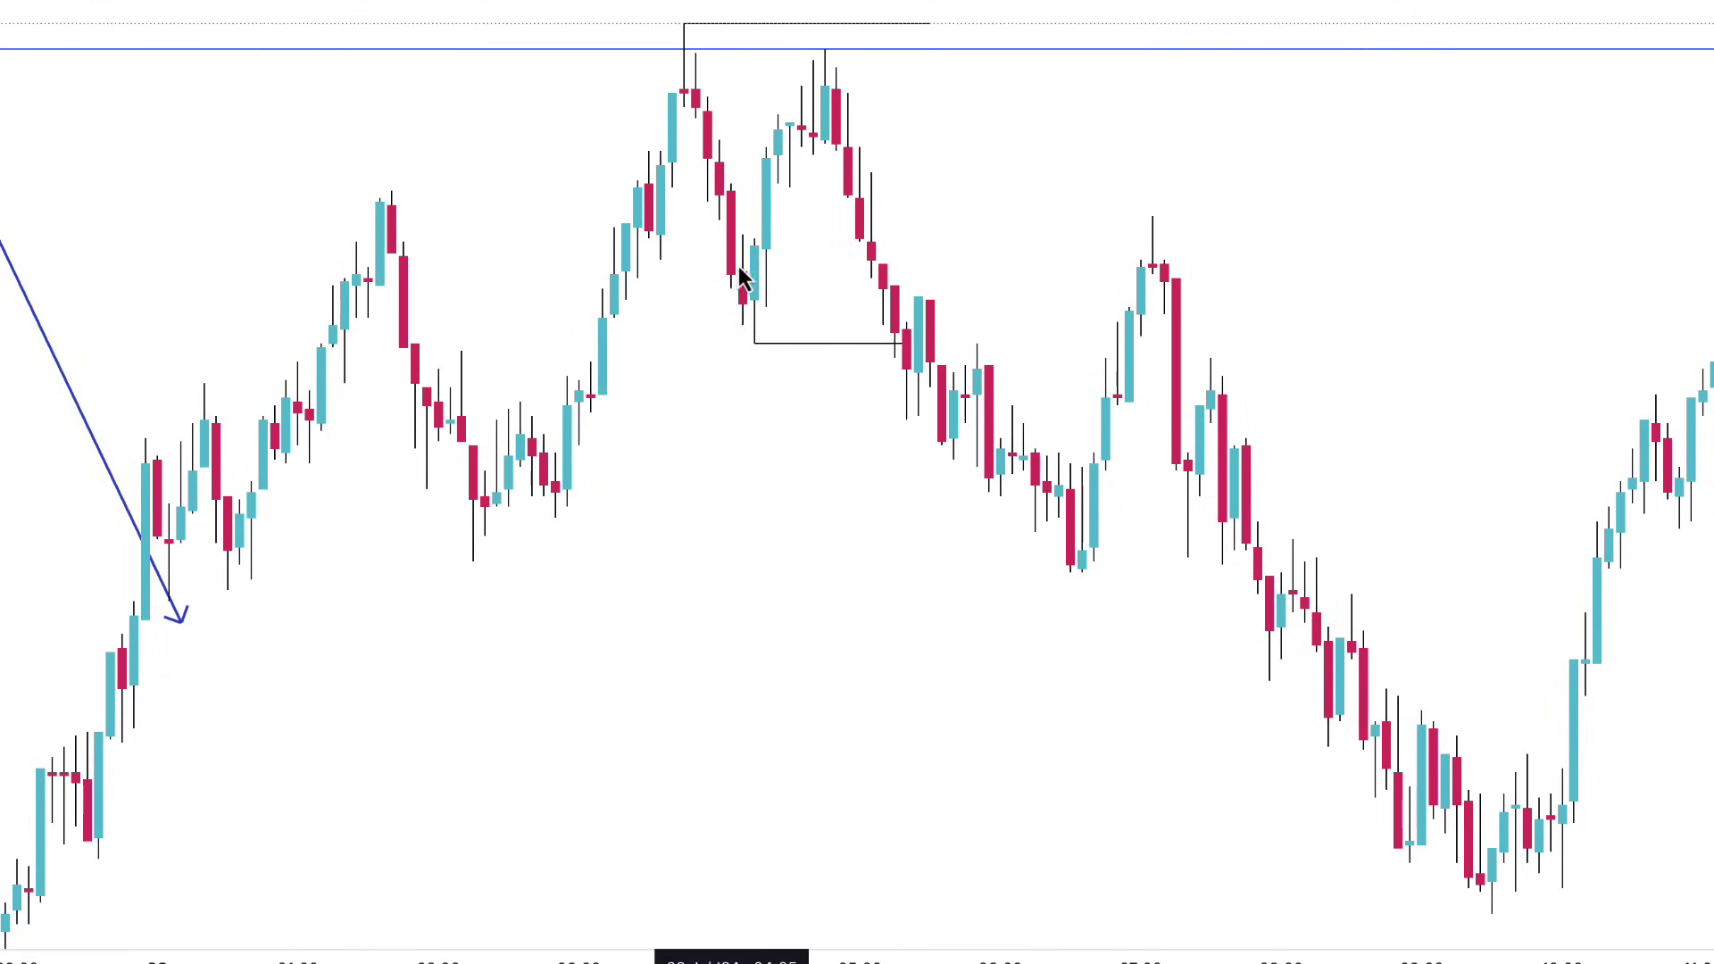
pyautogui.moveTo(746, 243)
pyautogui.mouseDown()
pyautogui.moveTo(839, 336)
pyautogui.moveTo(1305, 325)
pyautogui.mouseUp()
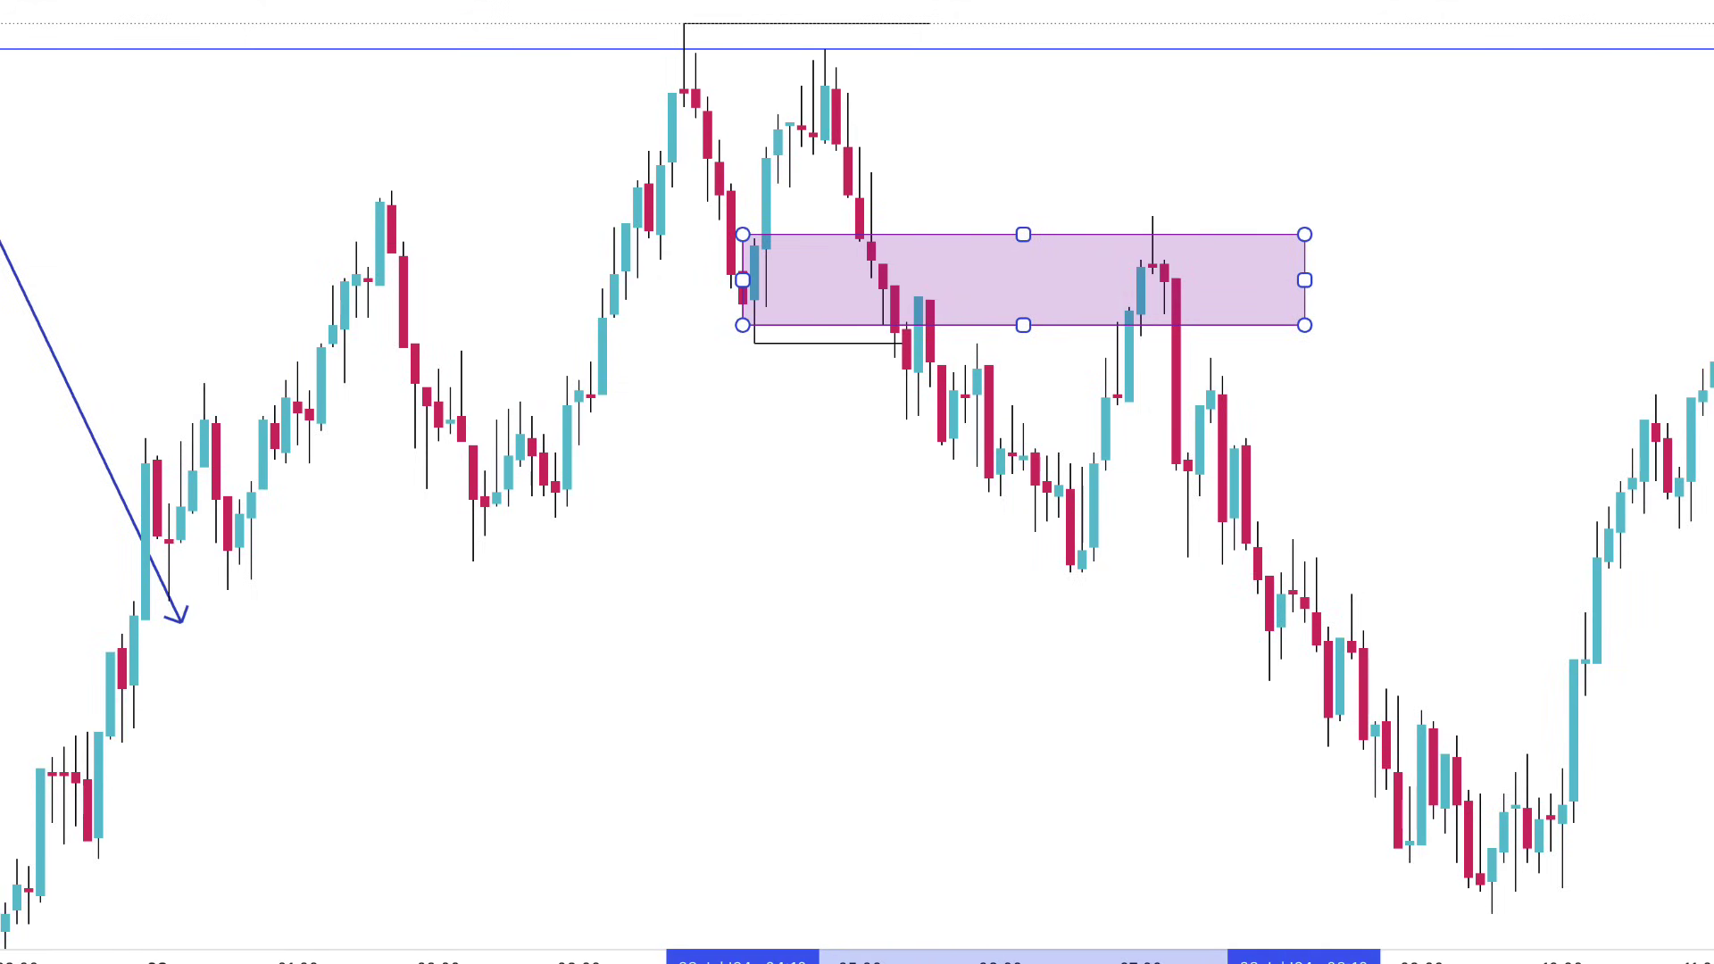
pyautogui.scroll(-2, 1430, 524)
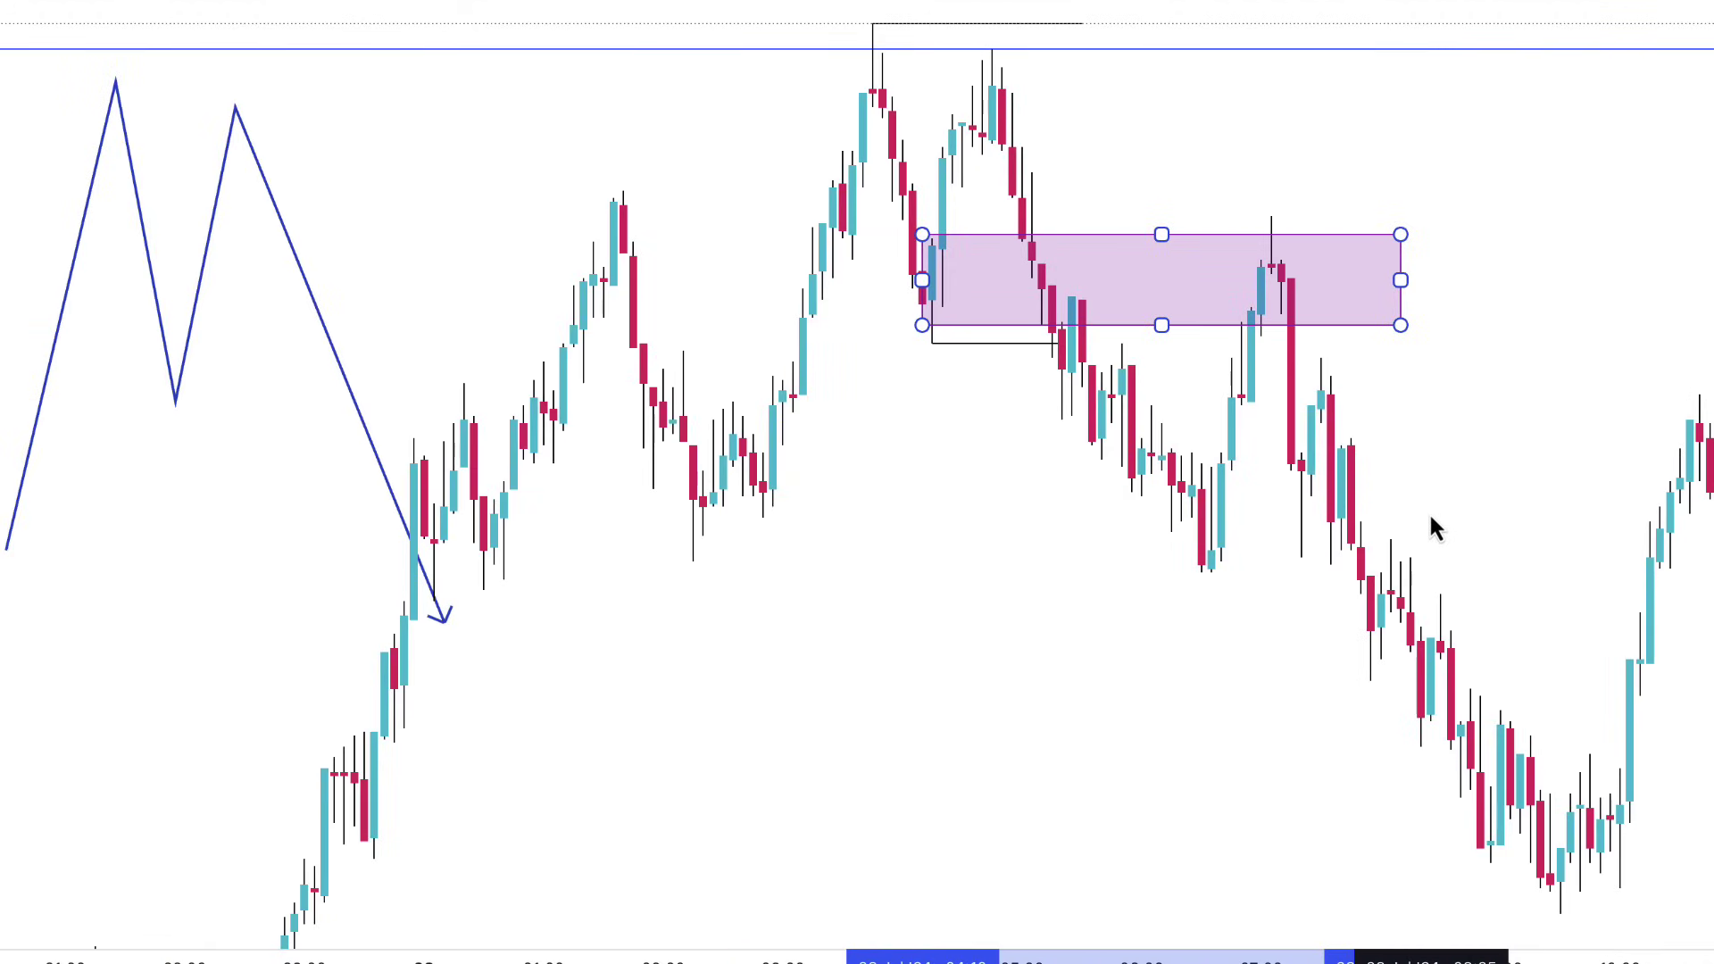
pyautogui.scroll(-2, 829, 705)
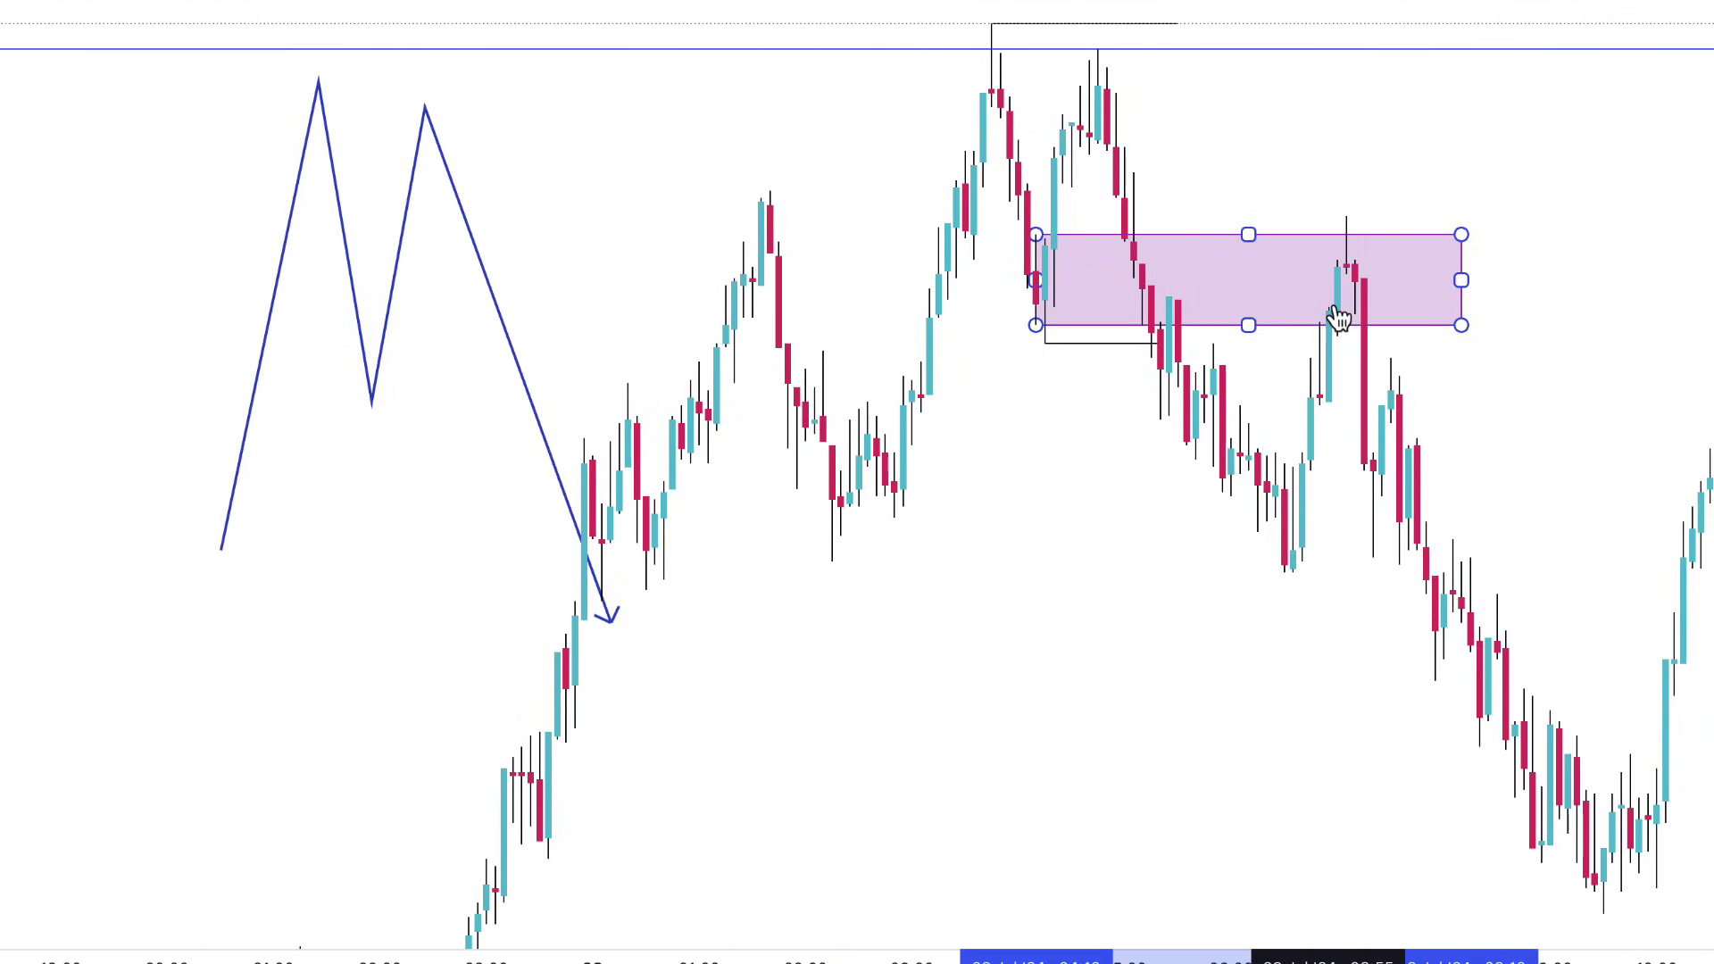
# Draw a long rectangle zone over the last swing before the rally from the 27 July lows, extending forward across the chart
pyautogui.moveTo(1596, 544); pyautogui.dragTo(1539, 71)
pyautogui.moveTo(1712, 268); pyautogui.dragTo(1712, 438)
pyautogui.scroll(-3, 1128, 545)
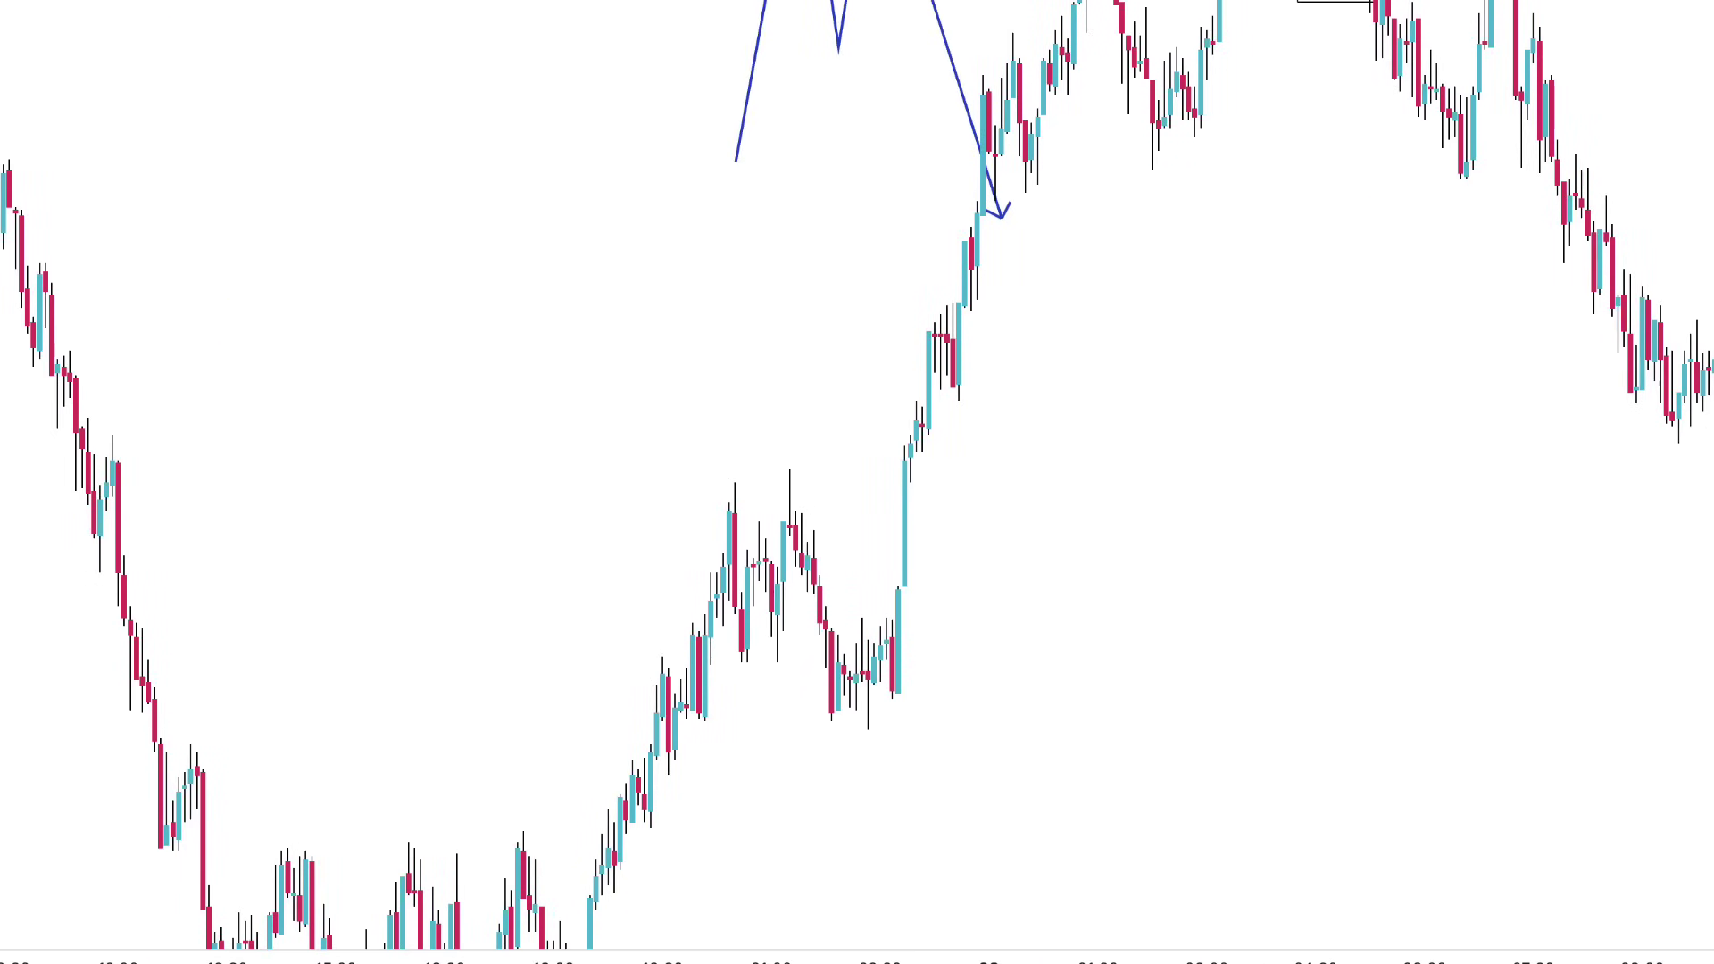
pyautogui.moveTo(1712, 371); pyautogui.dragTo(1712, 625)
pyautogui.moveTo(1265, 624); pyautogui.dragTo(1265, 447)
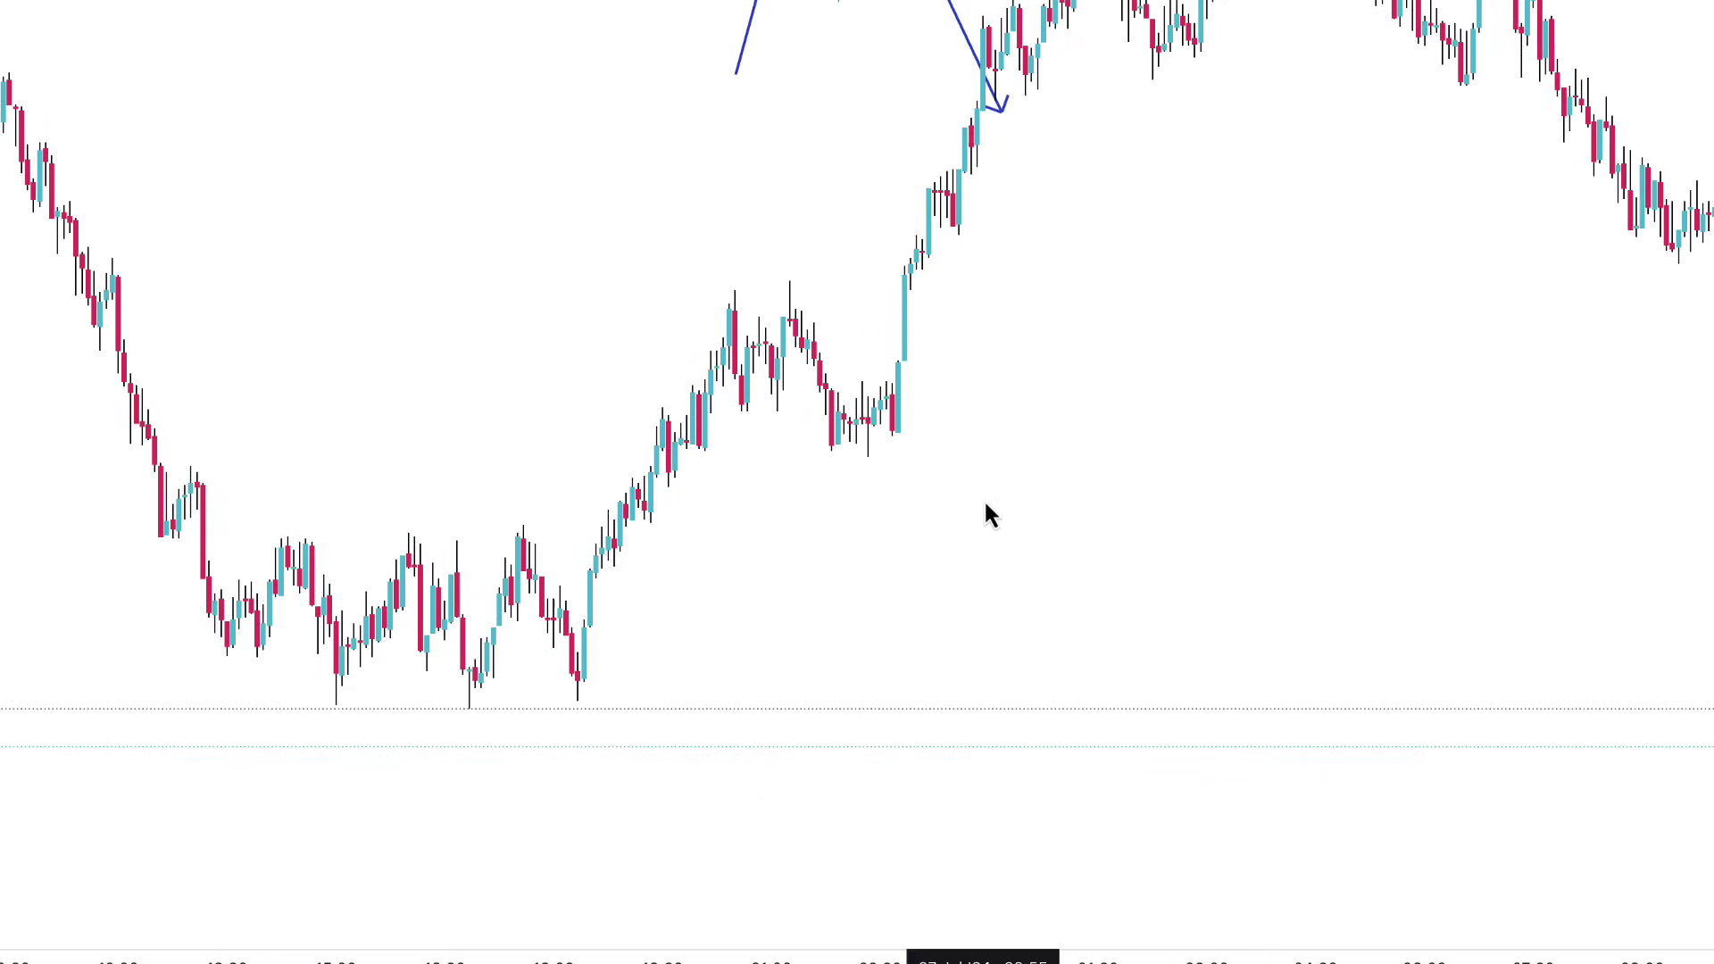
pyautogui.moveTo(895, 535); pyautogui.dragTo(1209, 555)
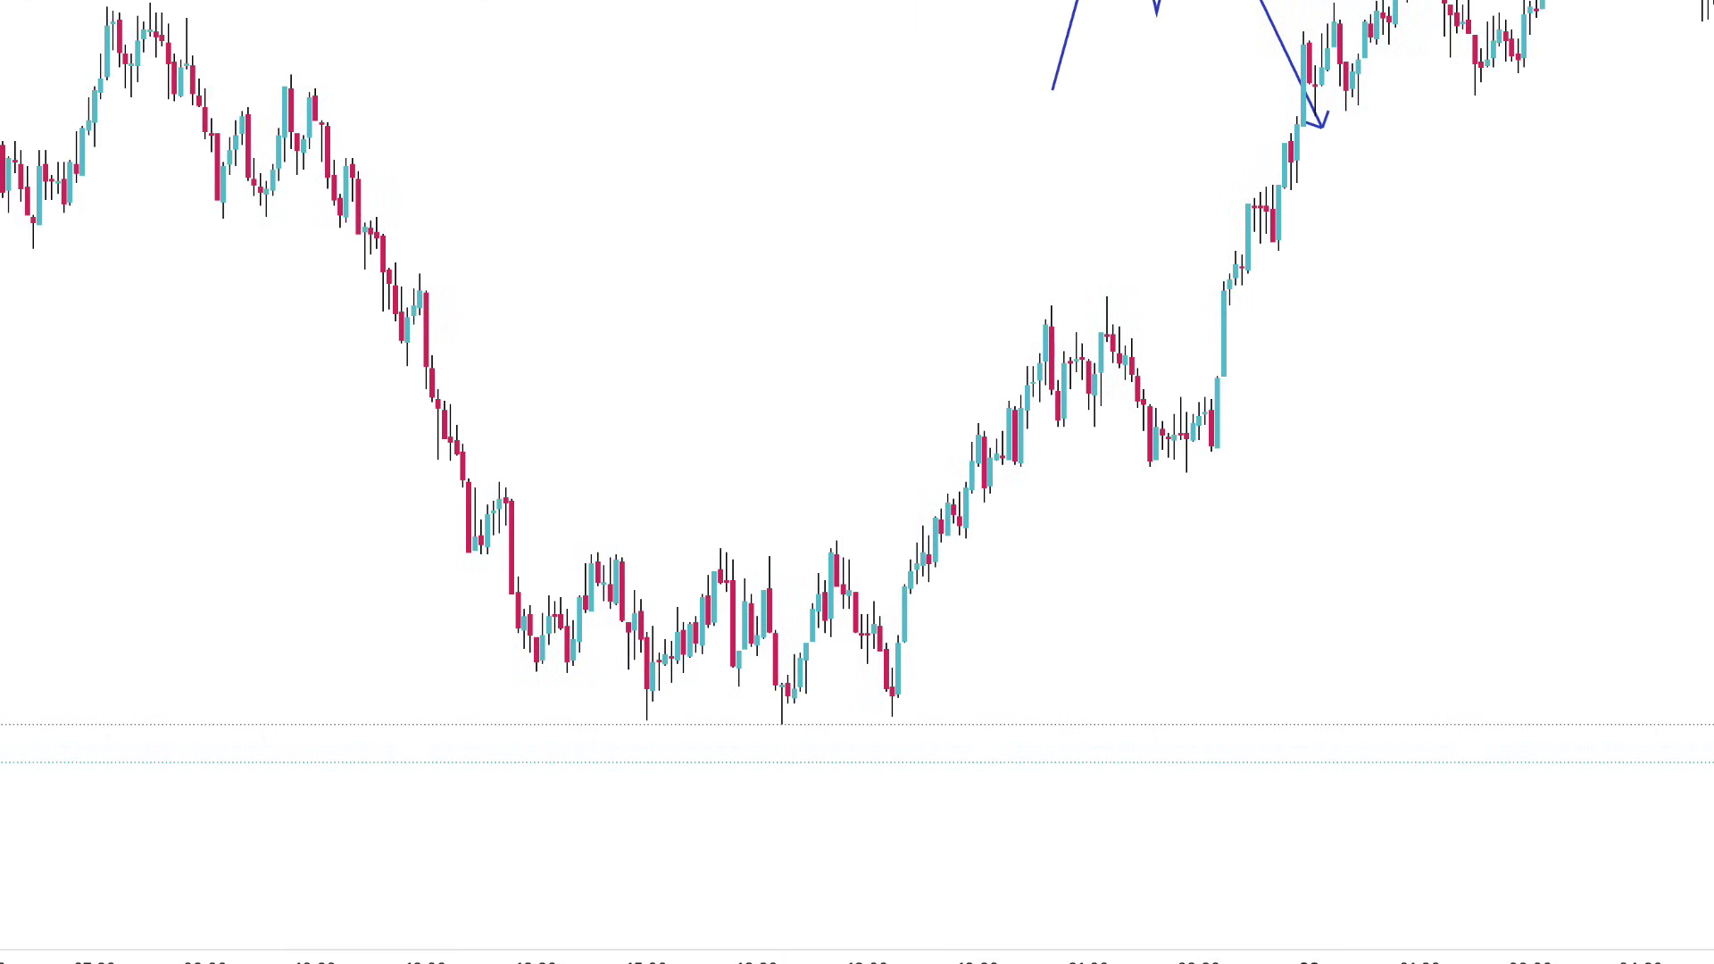
pyautogui.moveTo(830, 548)
pyautogui.mouseDown()
pyautogui.moveTo(1176, 665)
pyautogui.moveTo(1621, 616)
pyautogui.moveTo(1712, 630)
pyautogui.mouseUp()
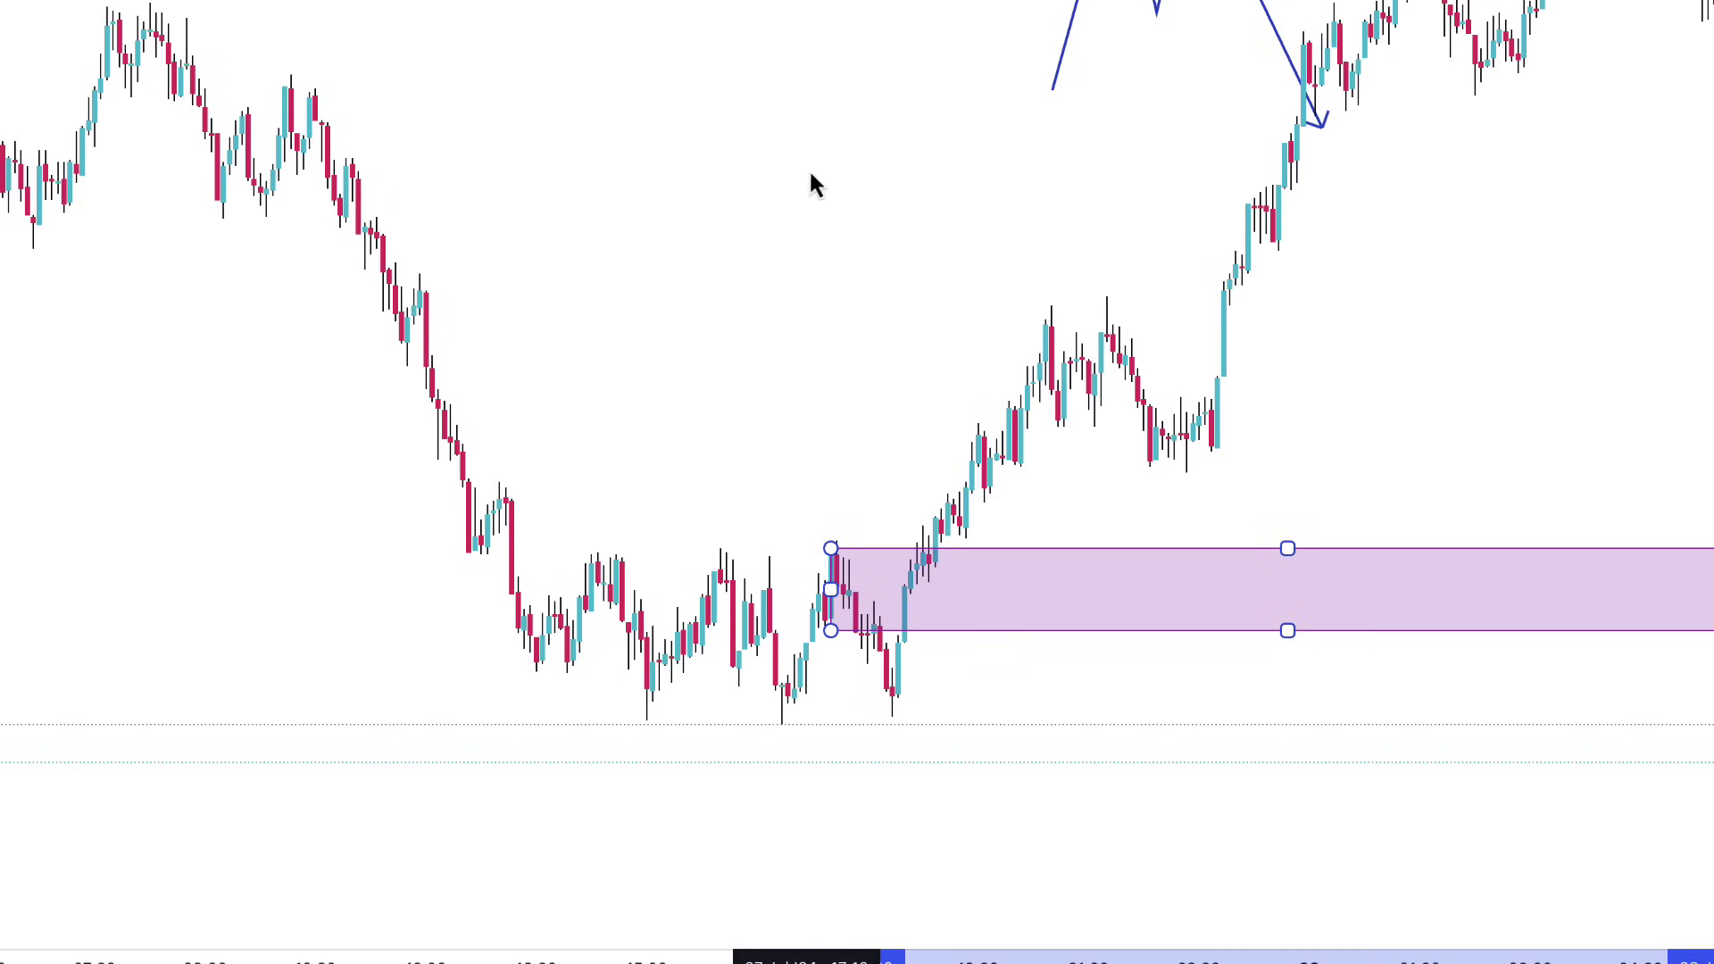
# Examine the price swings between the lower rectangle zone and the double top, including the retest of the upper zone
pyautogui.scroll(-5, 810, 173)
pyautogui.moveTo(893, 225); pyautogui.dragTo(116, 121)
pyautogui.moveTo(950, 485); pyautogui.dragTo(1708, 465)
pyautogui.moveTo(1142, 221); pyautogui.dragTo(1212, 474)
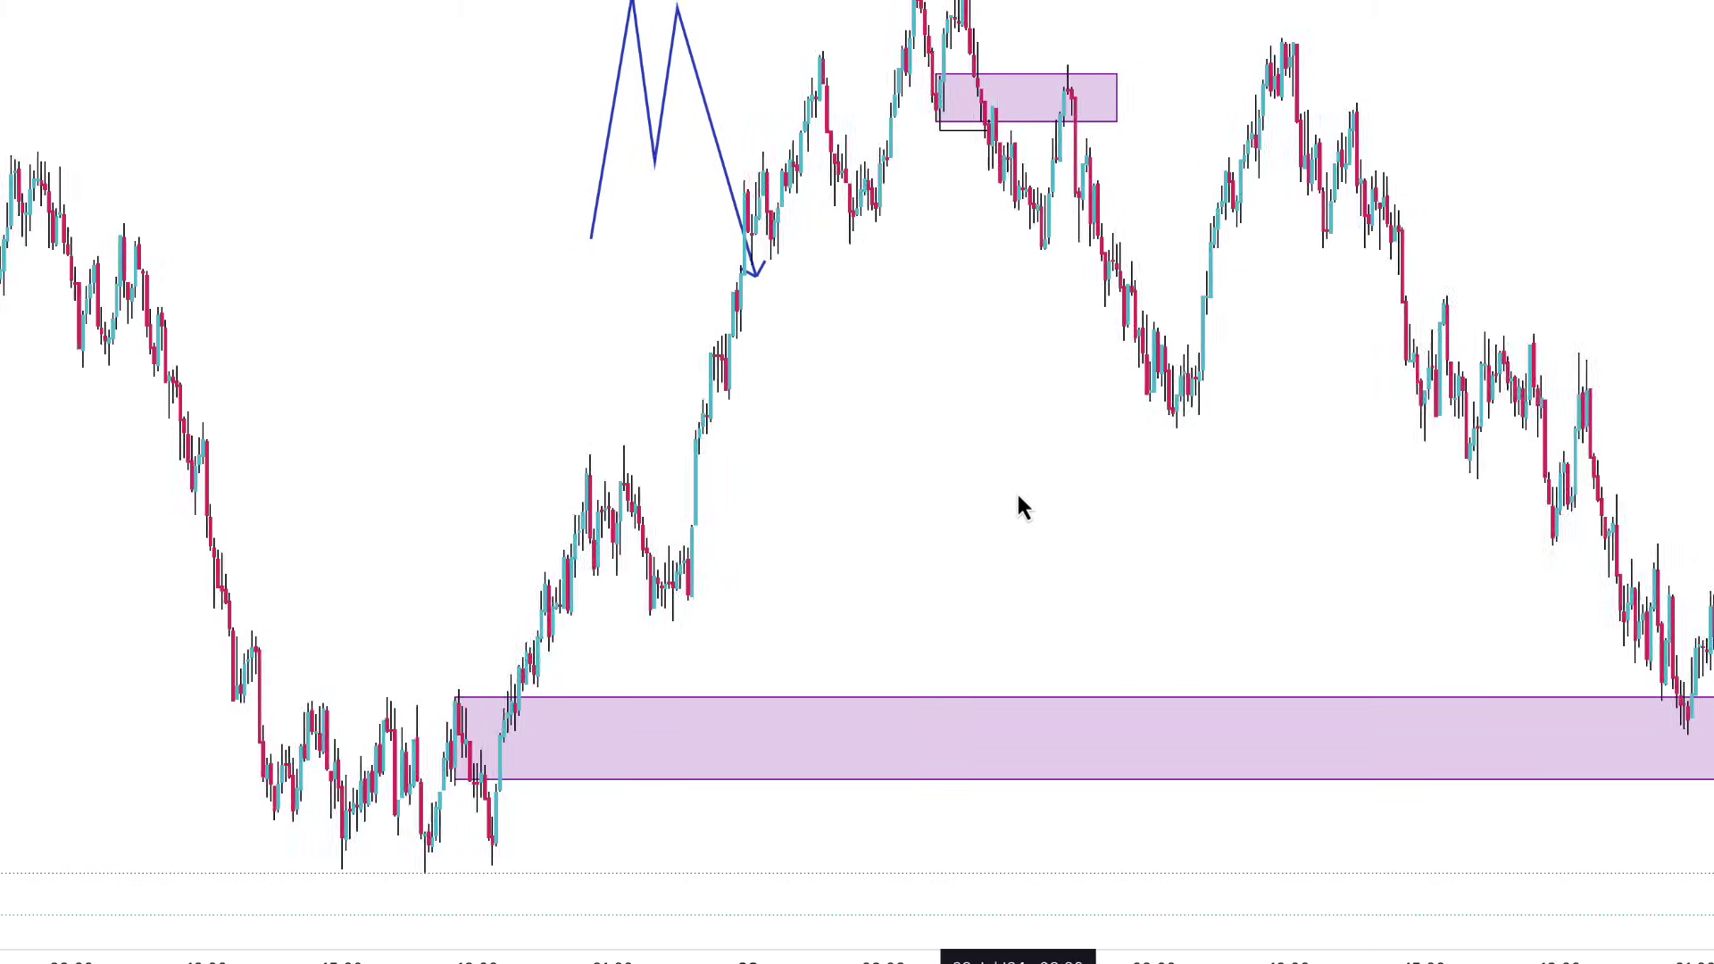
pyautogui.scroll(2, 1017, 505)
pyautogui.moveTo(734, 455); pyautogui.dragTo(1169, 451)
pyautogui.moveTo(1707, 553); pyautogui.dragTo(1706, 357)
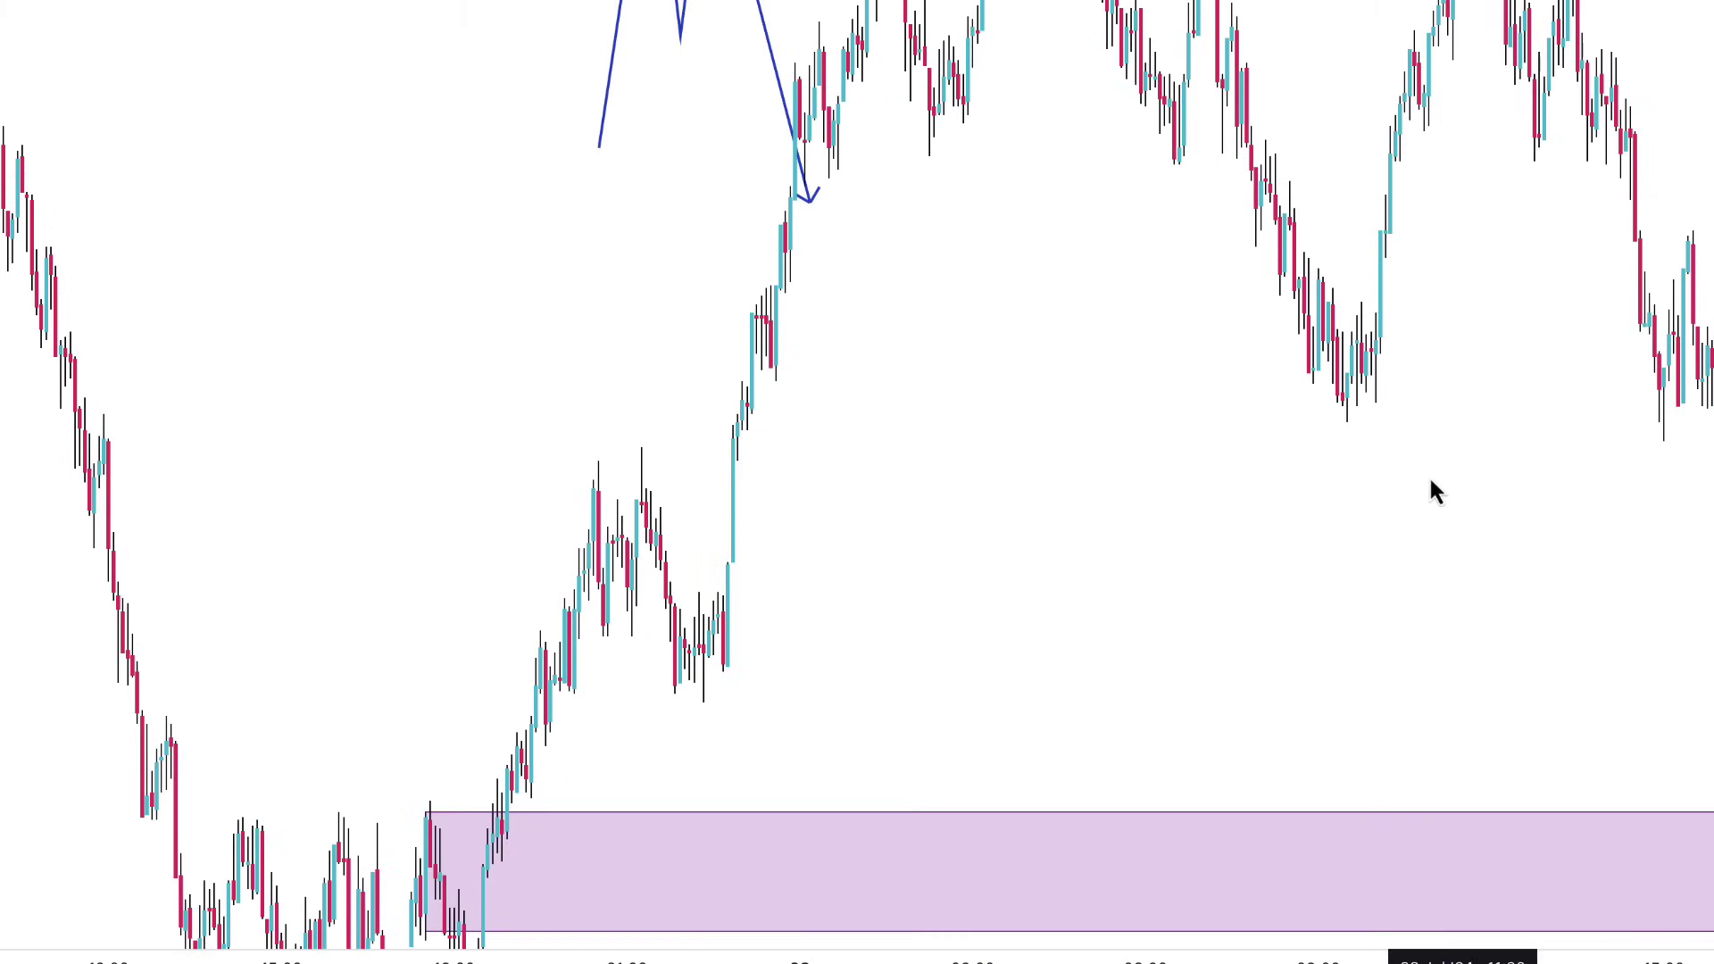
pyautogui.moveTo(1292, 469); pyautogui.dragTo(1262, 379)
pyautogui.moveTo(1117, 398); pyautogui.dragTo(1118, 779)
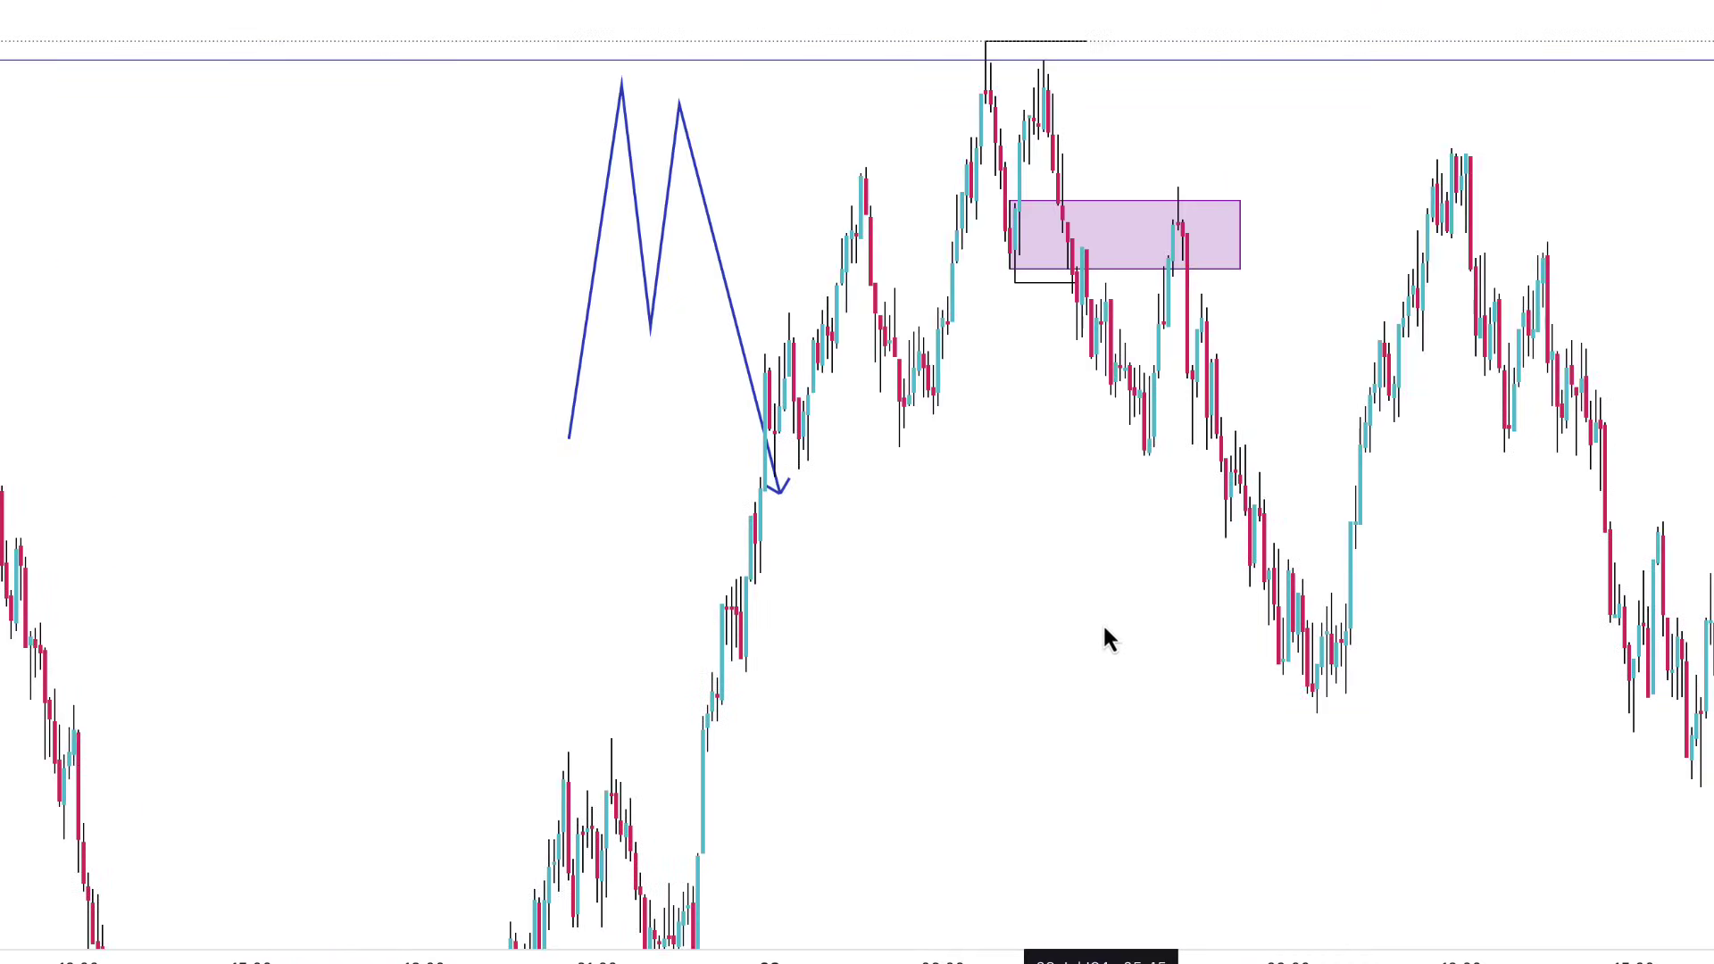
pyautogui.scroll(3, 1103, 623)
pyautogui.moveTo(880, 608); pyautogui.dragTo(1240, 574)
pyautogui.moveTo(1223, 318); pyautogui.dragTo(1294, 363)
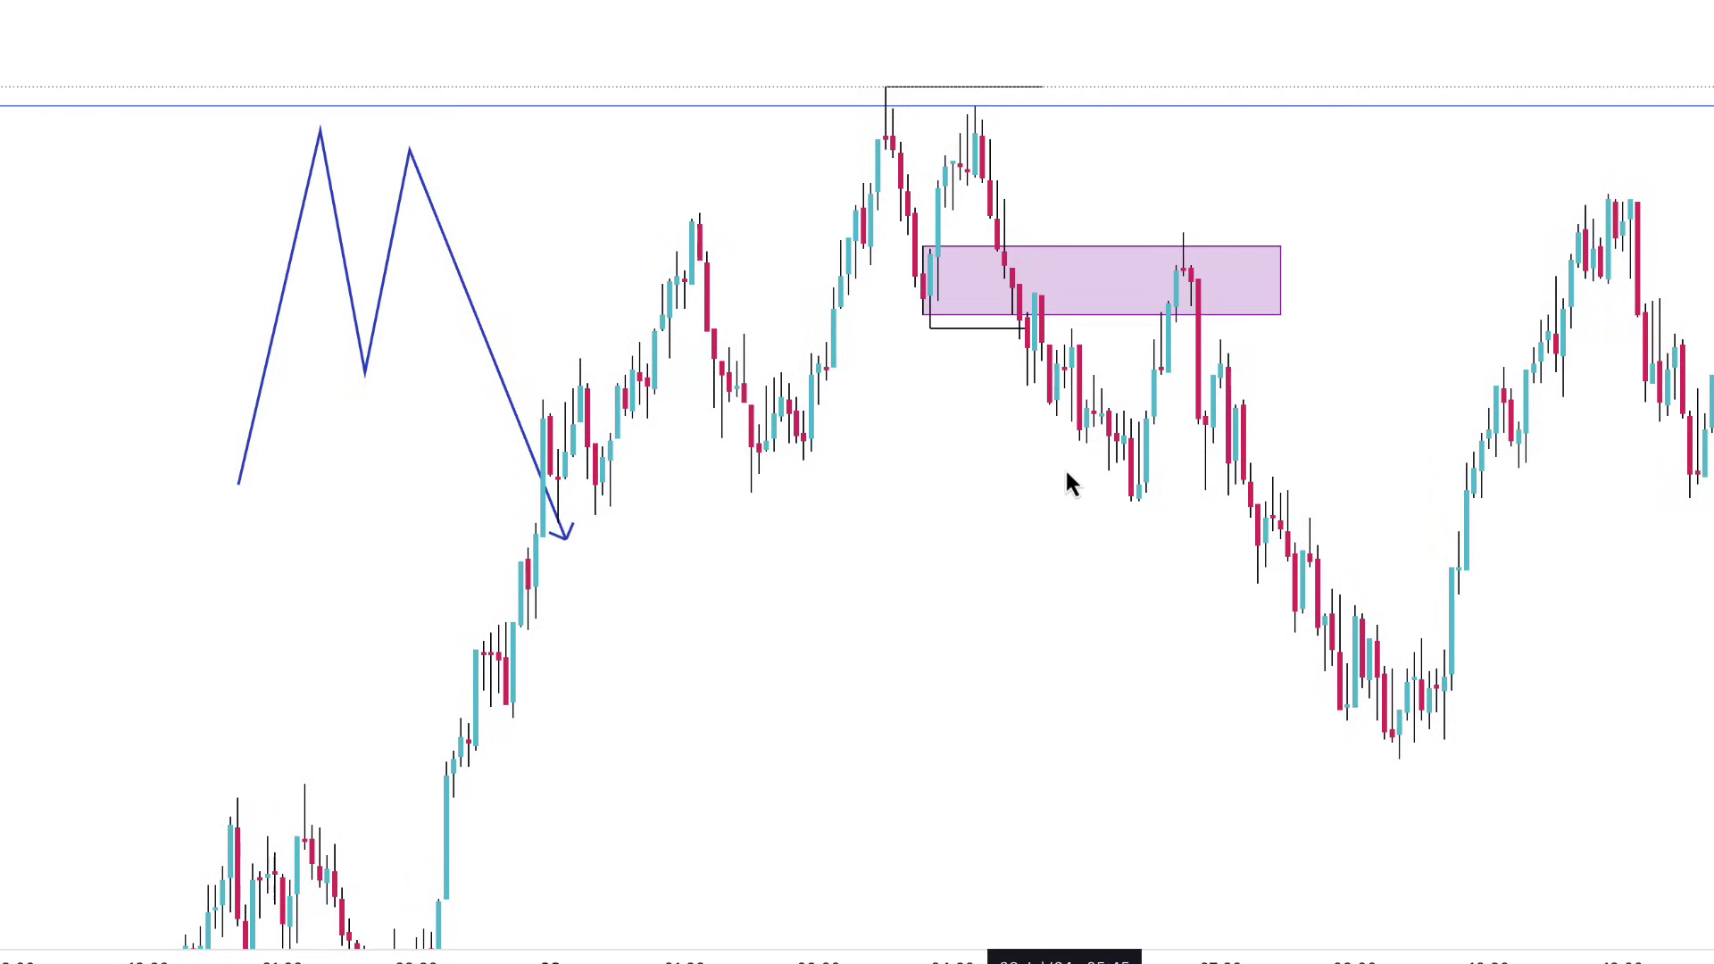
pyautogui.moveTo(1206, 437); pyautogui.dragTo(1278, 421)
pyautogui.moveTo(1282, 155); pyautogui.dragTo(1126, 135)
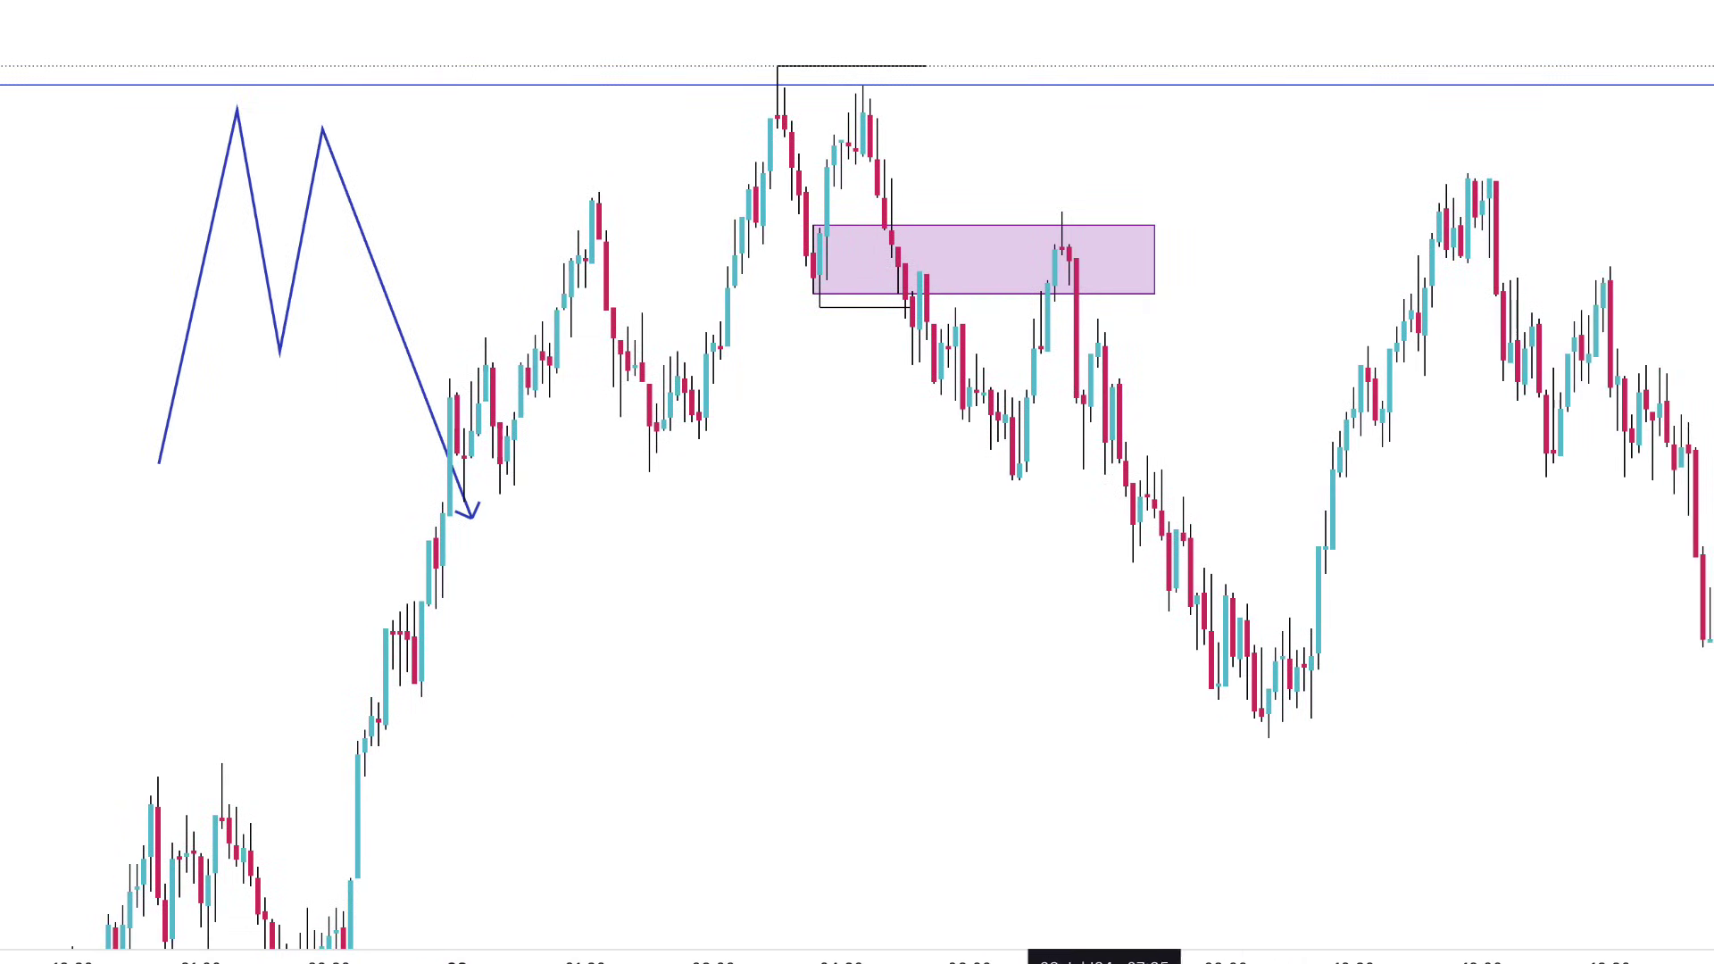
# Place a short position at the upper zone's retest, with the stop just above the horizontal line and a target about 35.7 points away inside the lower zone
pyautogui.click(1005, 250)
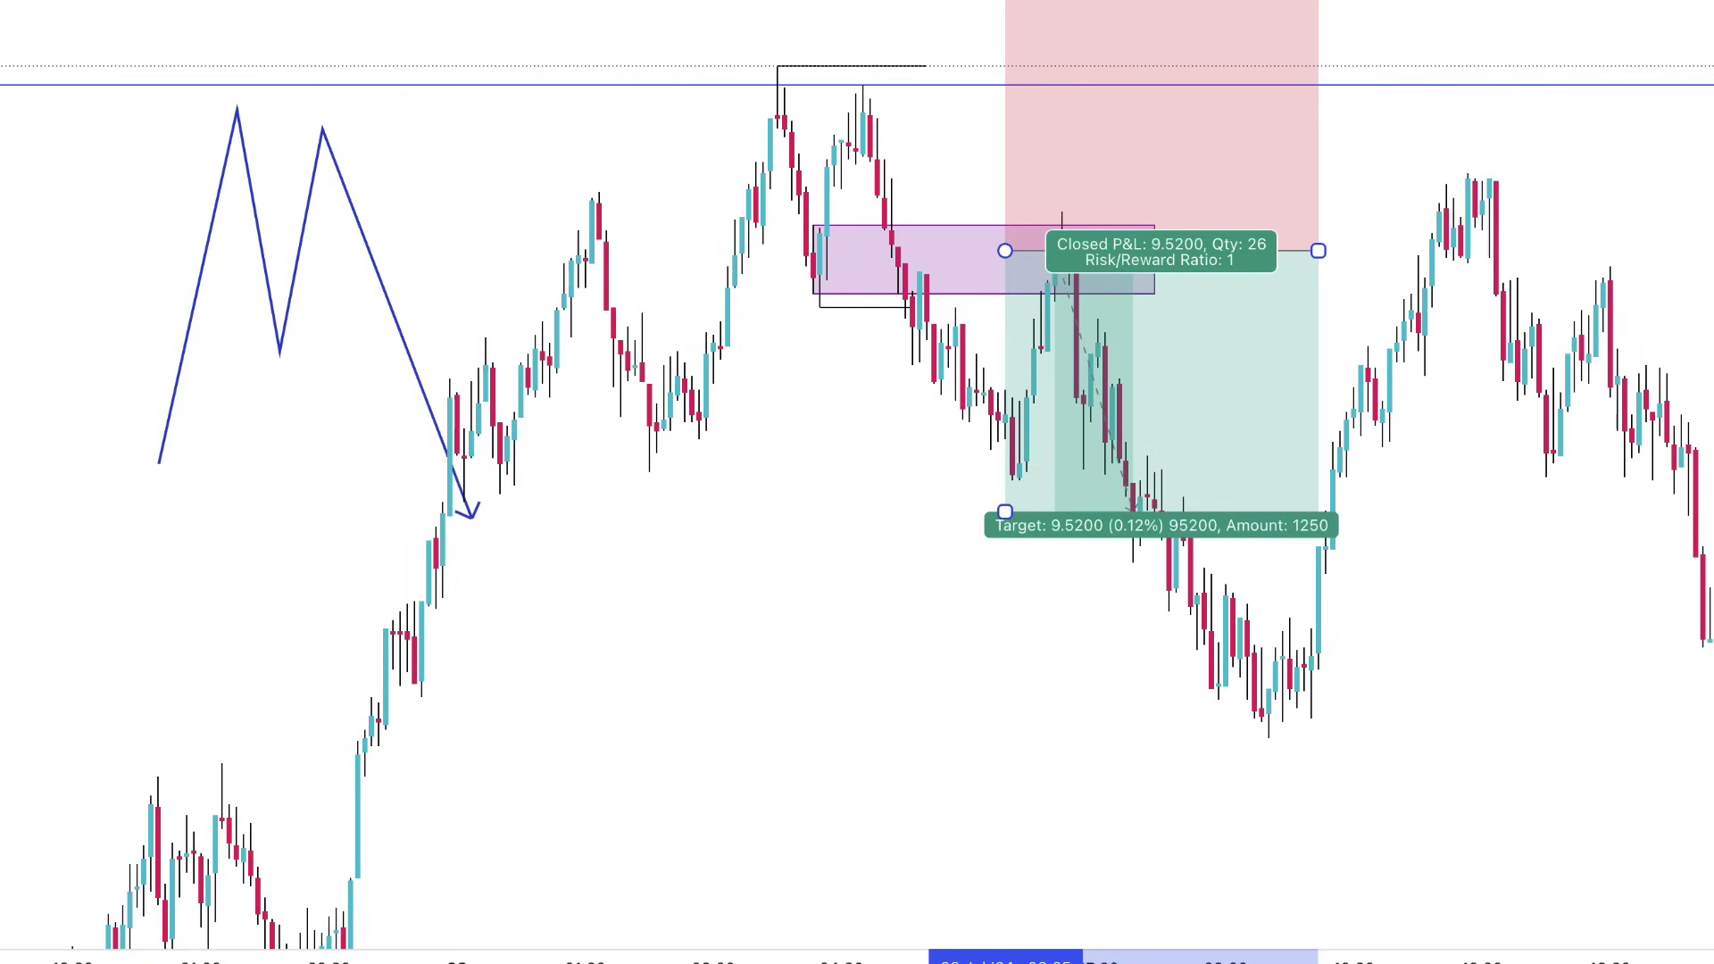
pyautogui.moveTo(1005, 1); pyautogui.dragTo(1005, 76)
pyautogui.moveTo(803, 643); pyautogui.dragTo(794, 319)
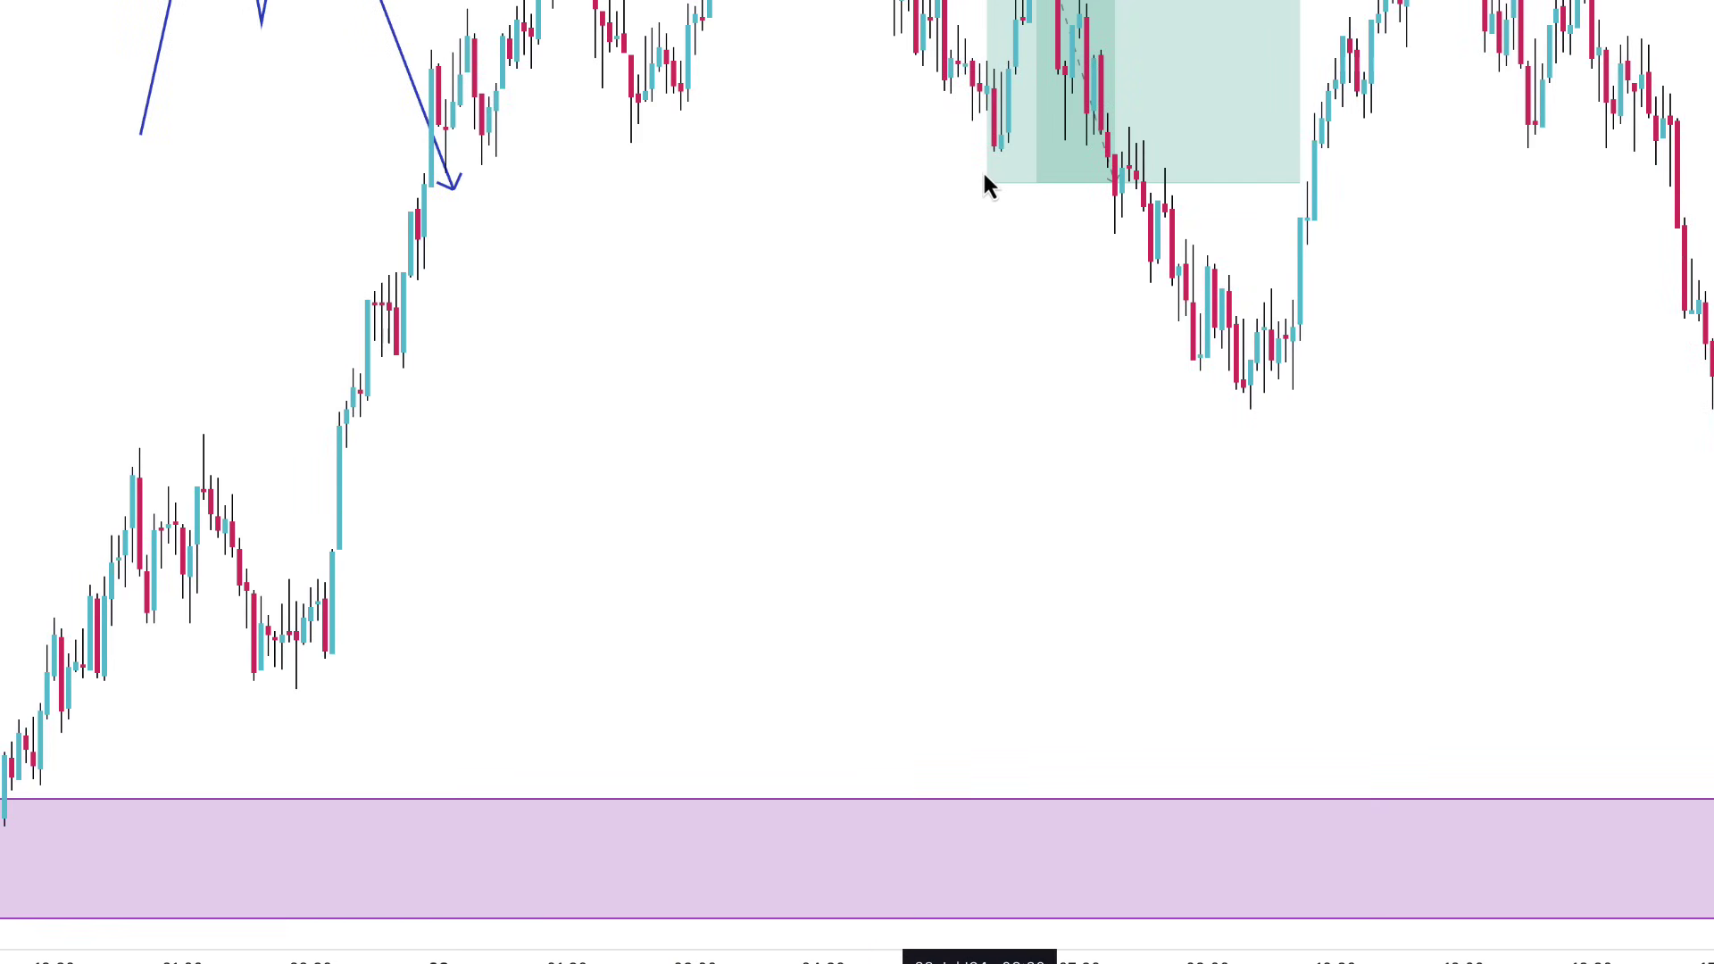
pyautogui.moveTo(982, 179); pyautogui.dragTo(1116, 905)
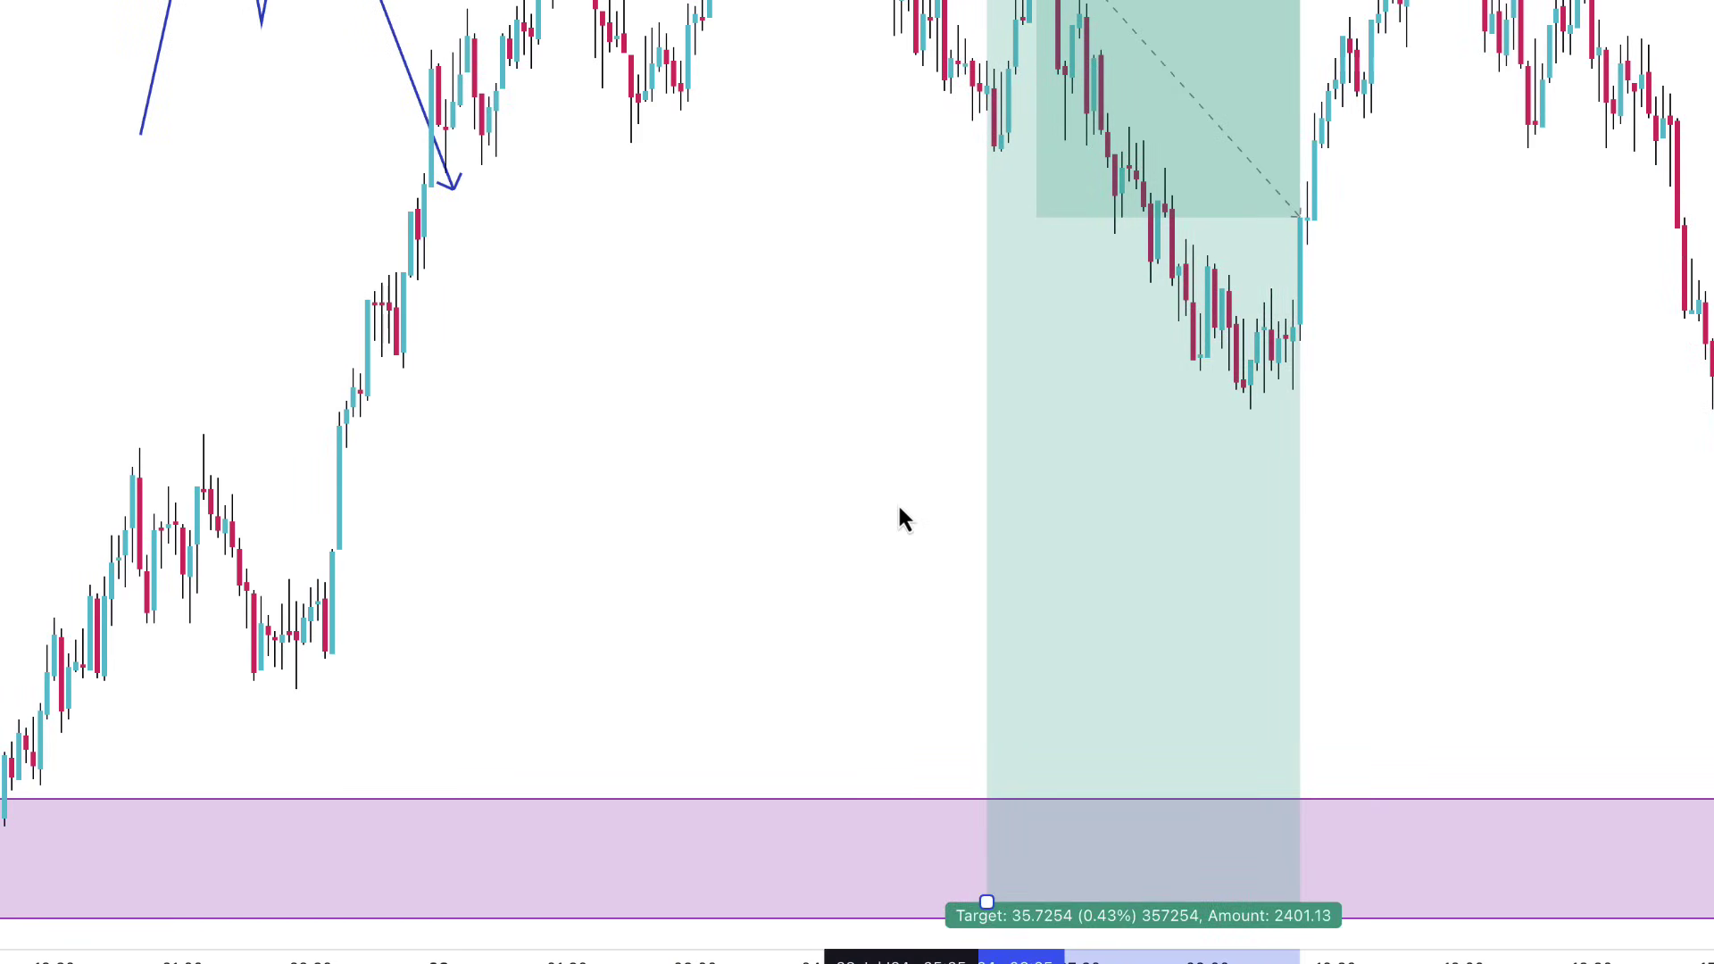
# Extend the short position's time span past the second rally, and check the full setup down to the lower zone
pyautogui.moveTo(897, 520); pyautogui.dragTo(871, 700)
pyautogui.moveTo(1278, 103); pyautogui.dragTo(1631, 100)
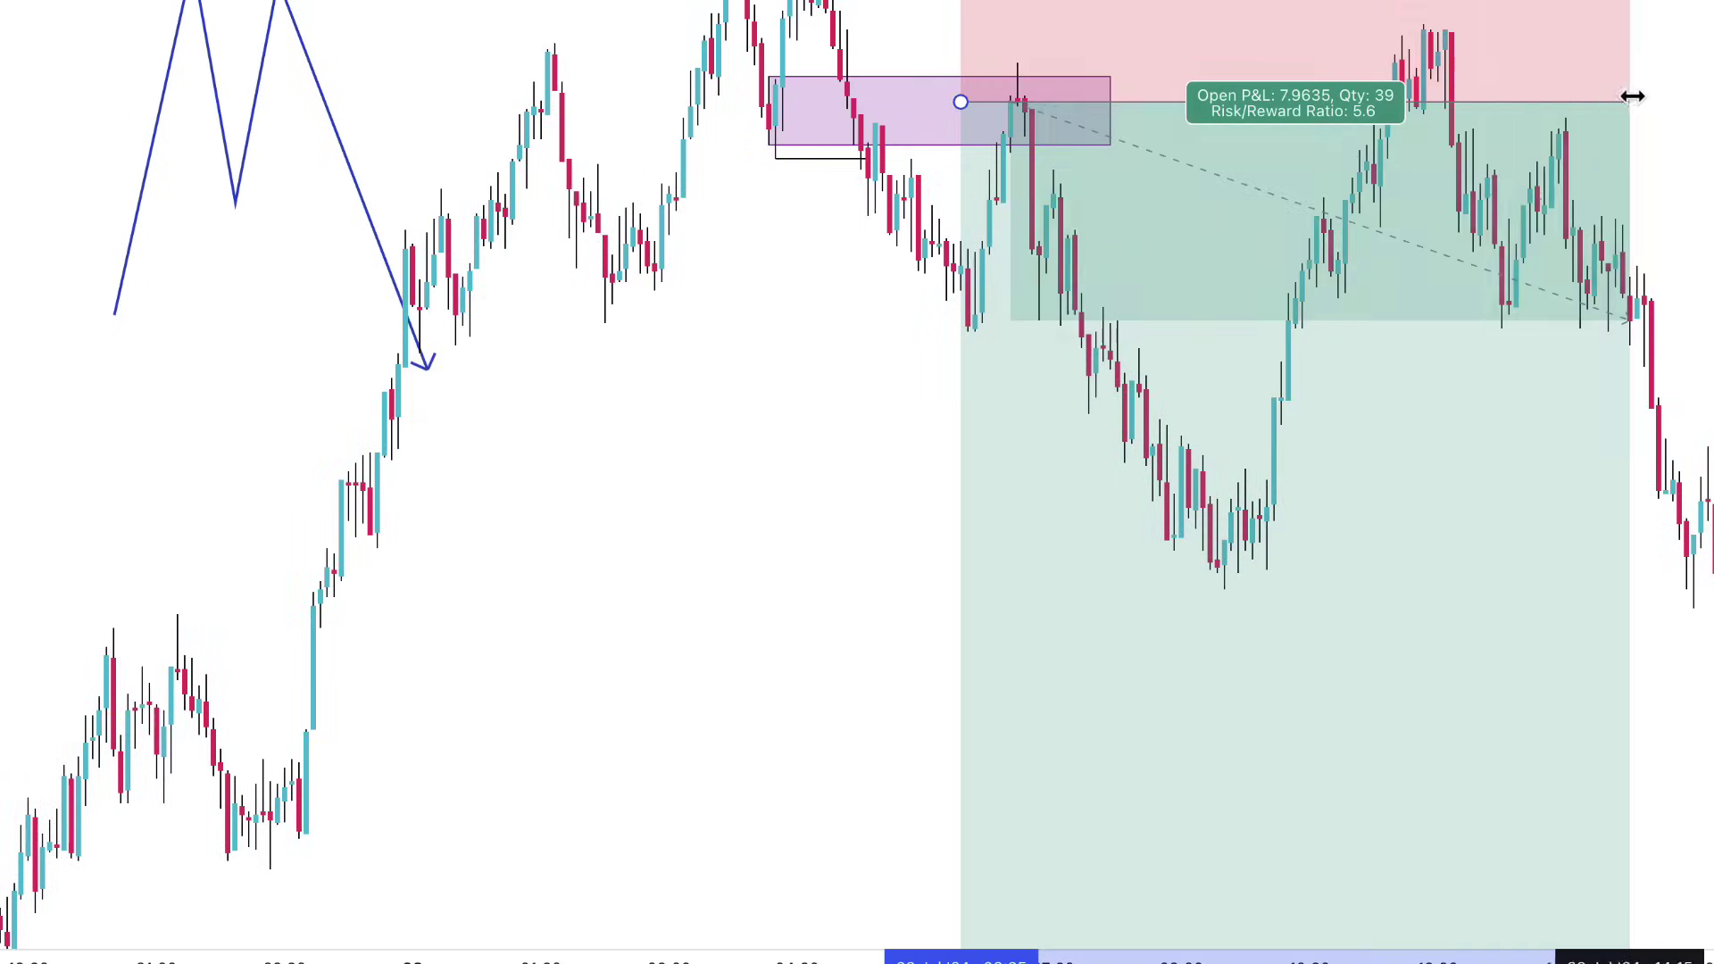
pyautogui.moveTo(841, 395); pyautogui.dragTo(723, 233)
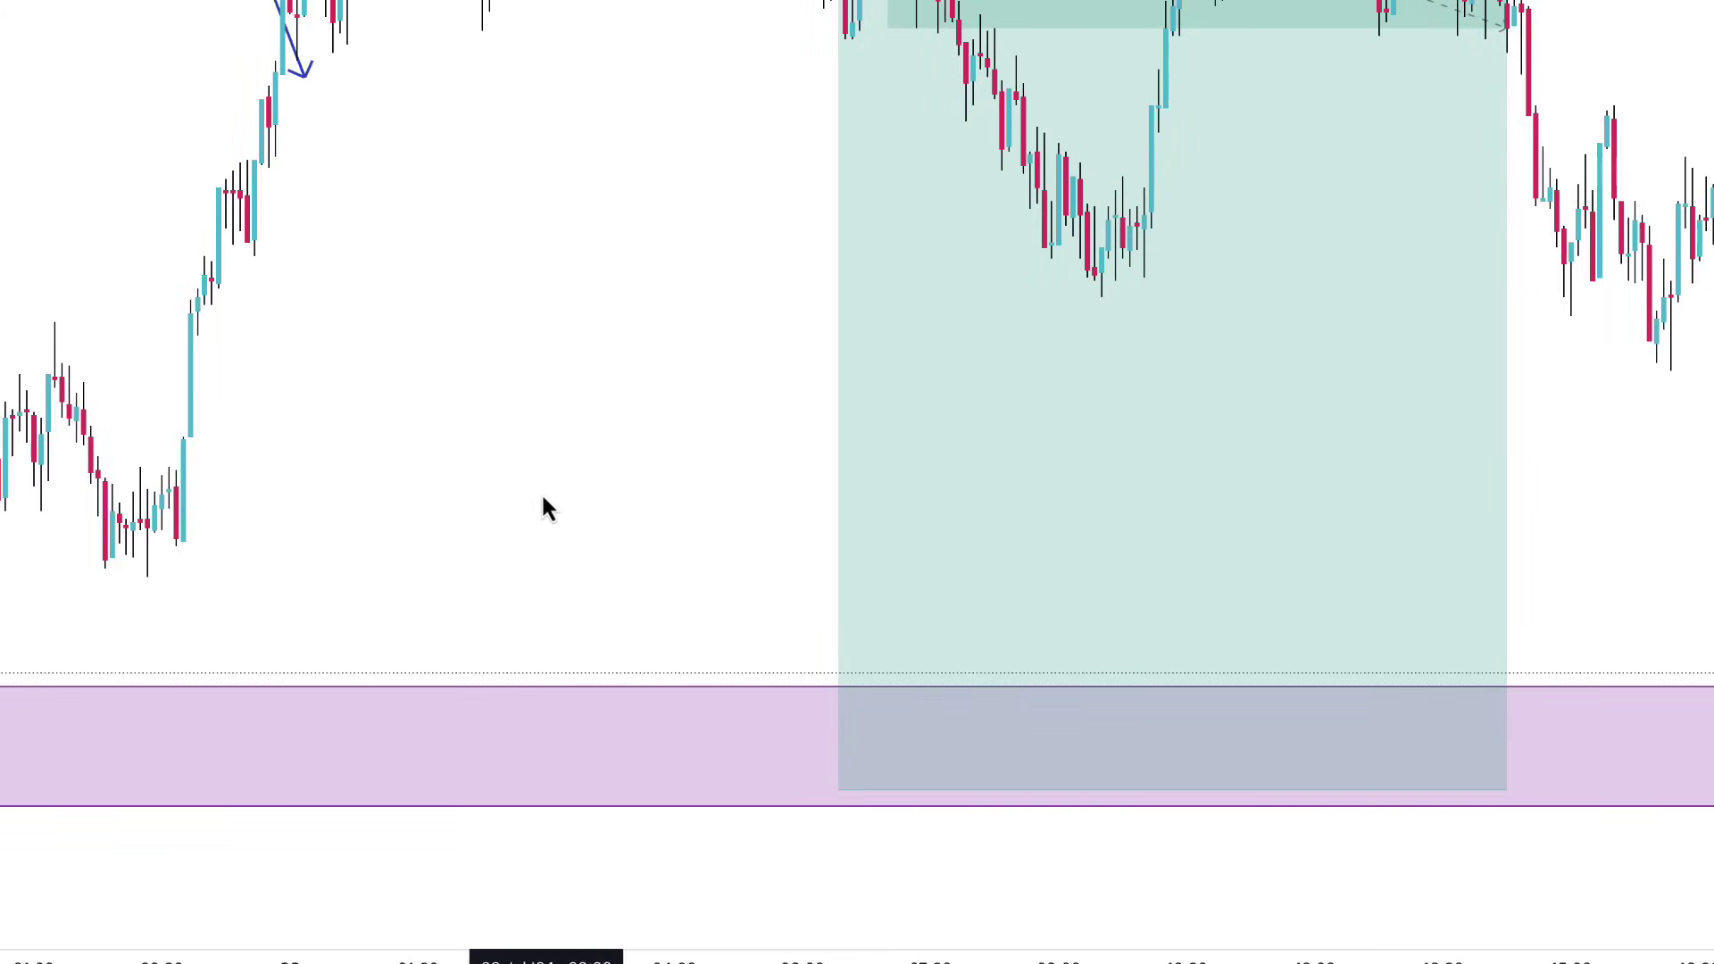
pyautogui.moveTo(509, 411); pyautogui.dragTo(569, 725)
pyautogui.scroll(-4, 791, 678)
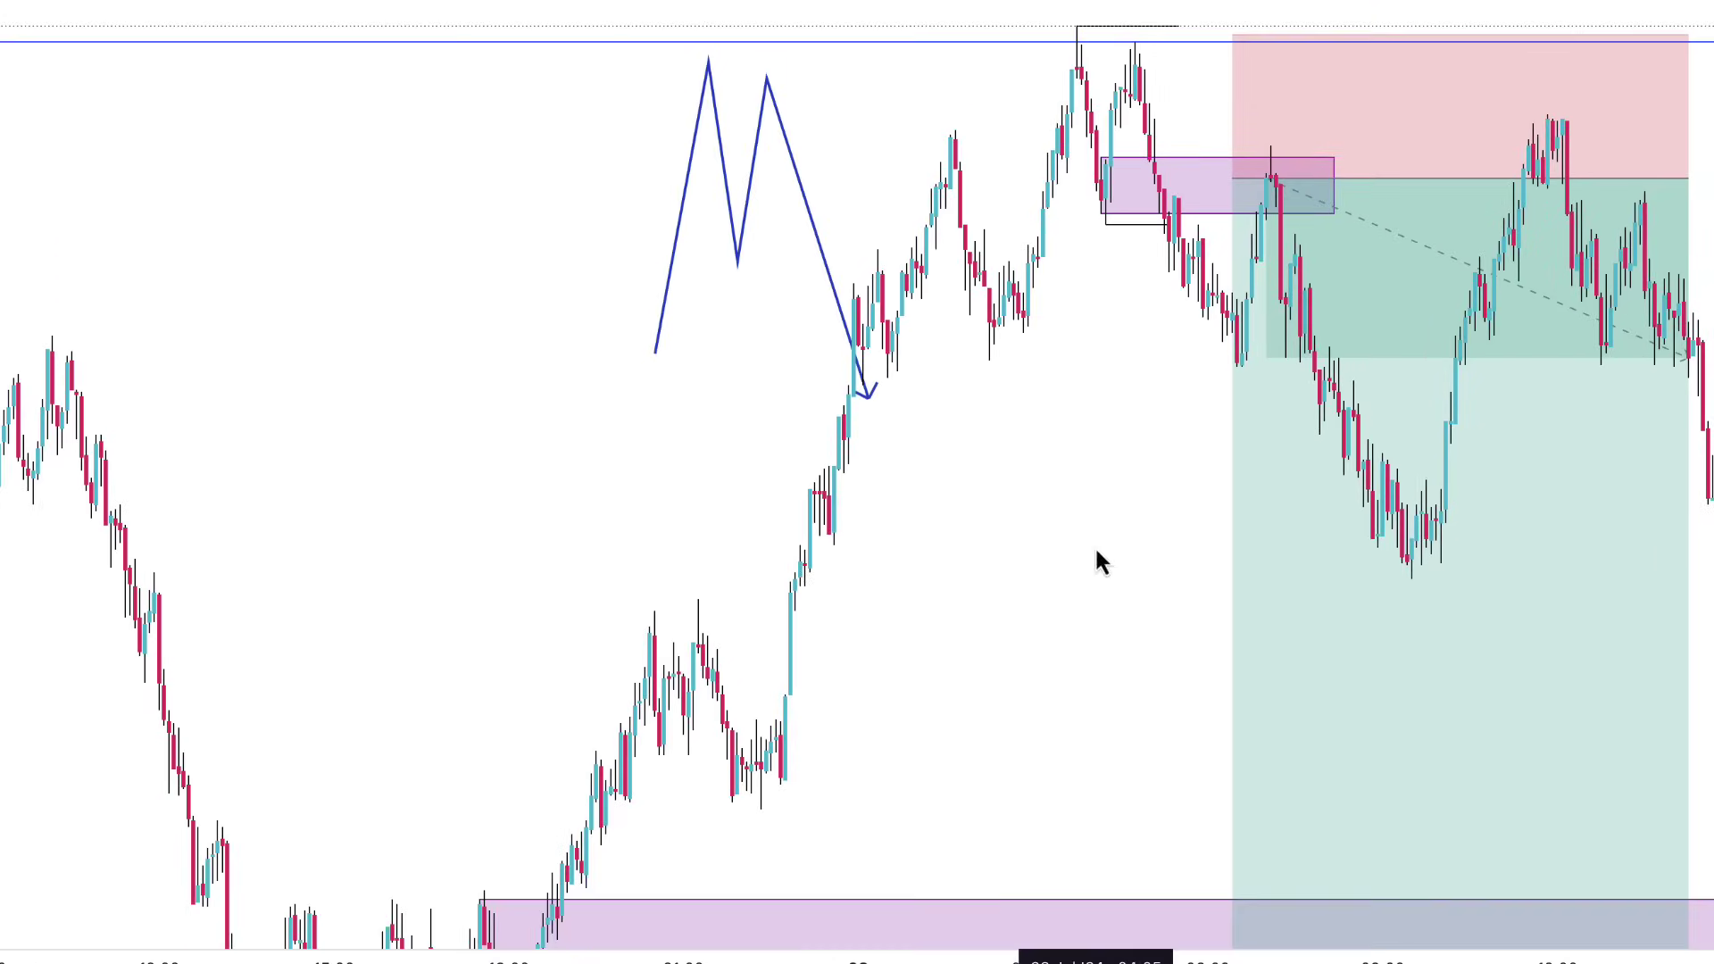
# Examine the double top and short setup against the earlier 27 July swings back to the horizontal line's origin
pyautogui.moveTo(1098, 563); pyautogui.dragTo(945, 522)
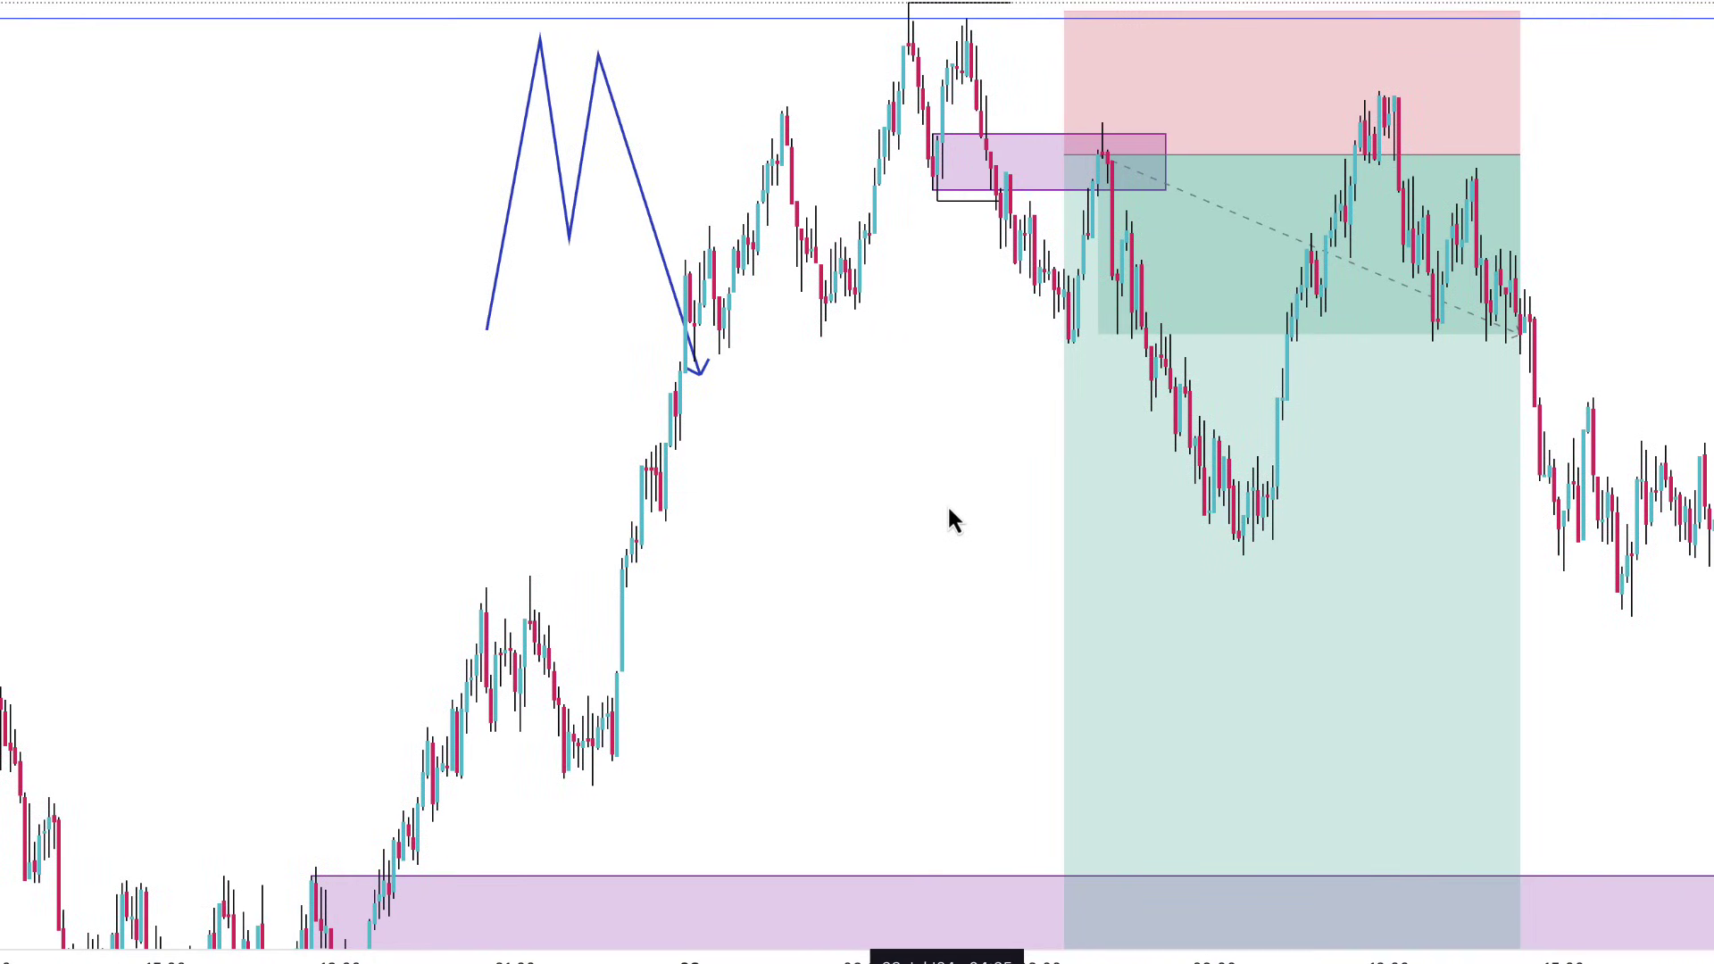
pyautogui.scroll(-1, 961, 725)
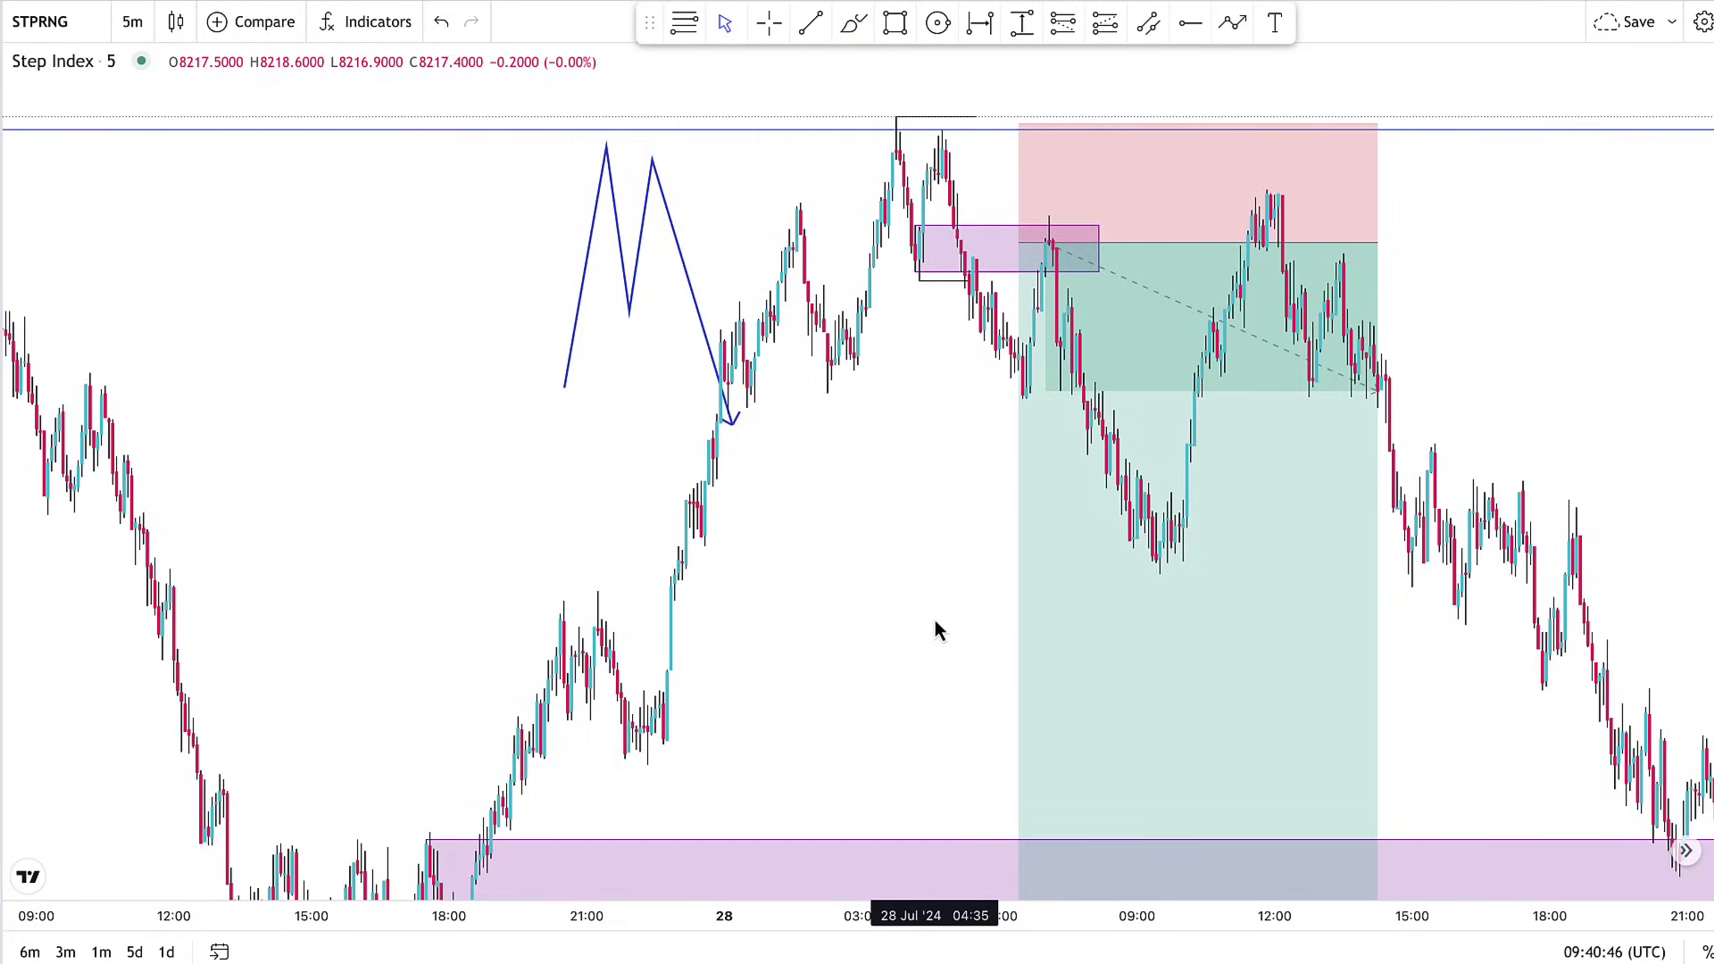
pyautogui.moveTo(449, 441); pyautogui.dragTo(842, 565)
pyautogui.moveTo(678, 517); pyautogui.dragTo(762, 523)
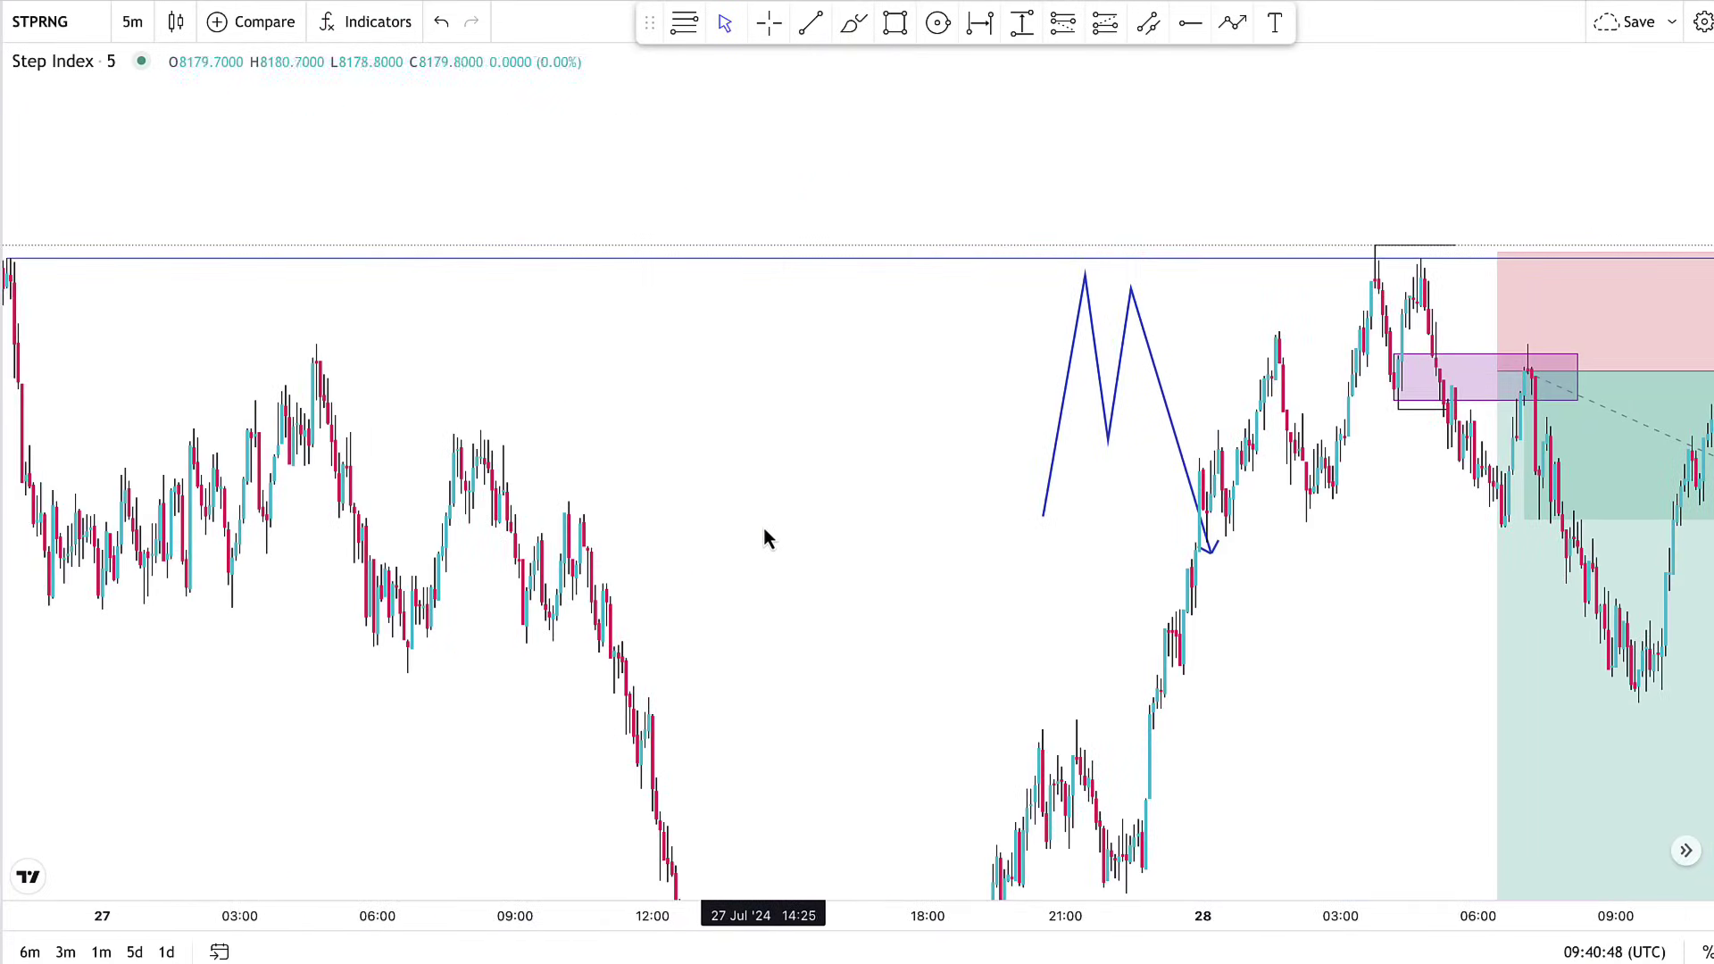
pyautogui.scroll(-3, 758, 510)
pyautogui.moveTo(1318, 599); pyautogui.dragTo(855, 546)
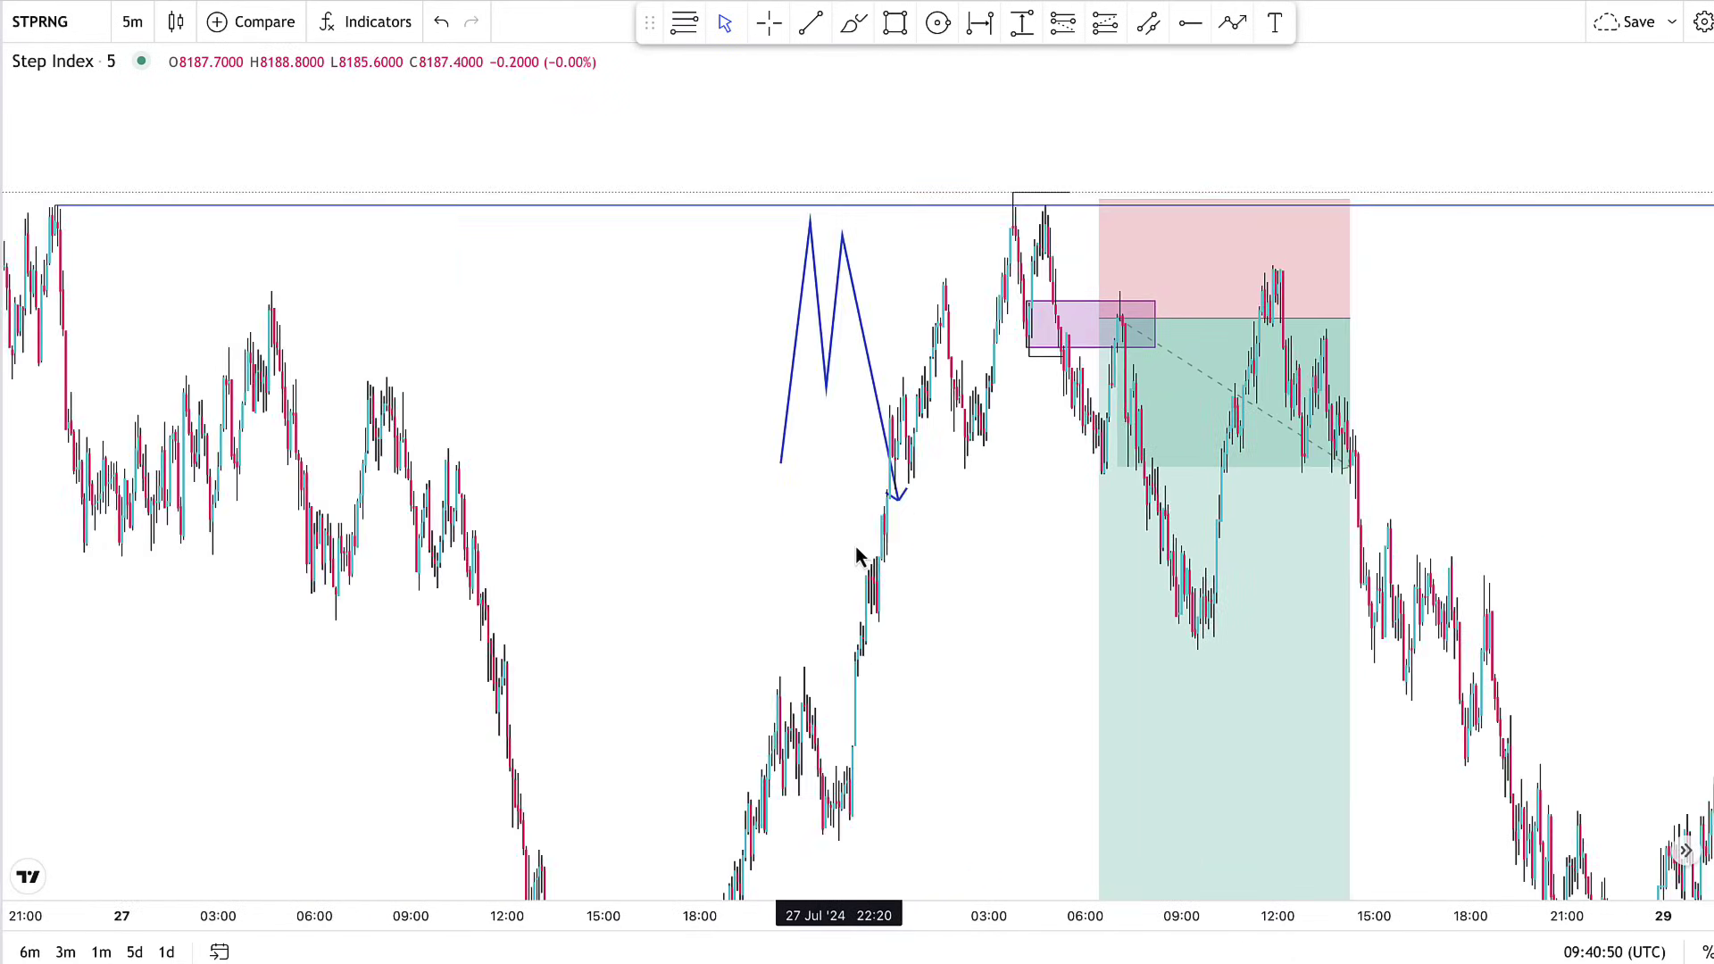
pyautogui.scroll(4, 714, 543)
pyautogui.moveTo(608, 741); pyautogui.dragTo(885, 560)
pyautogui.moveTo(987, 485); pyautogui.dragTo(616, 600)
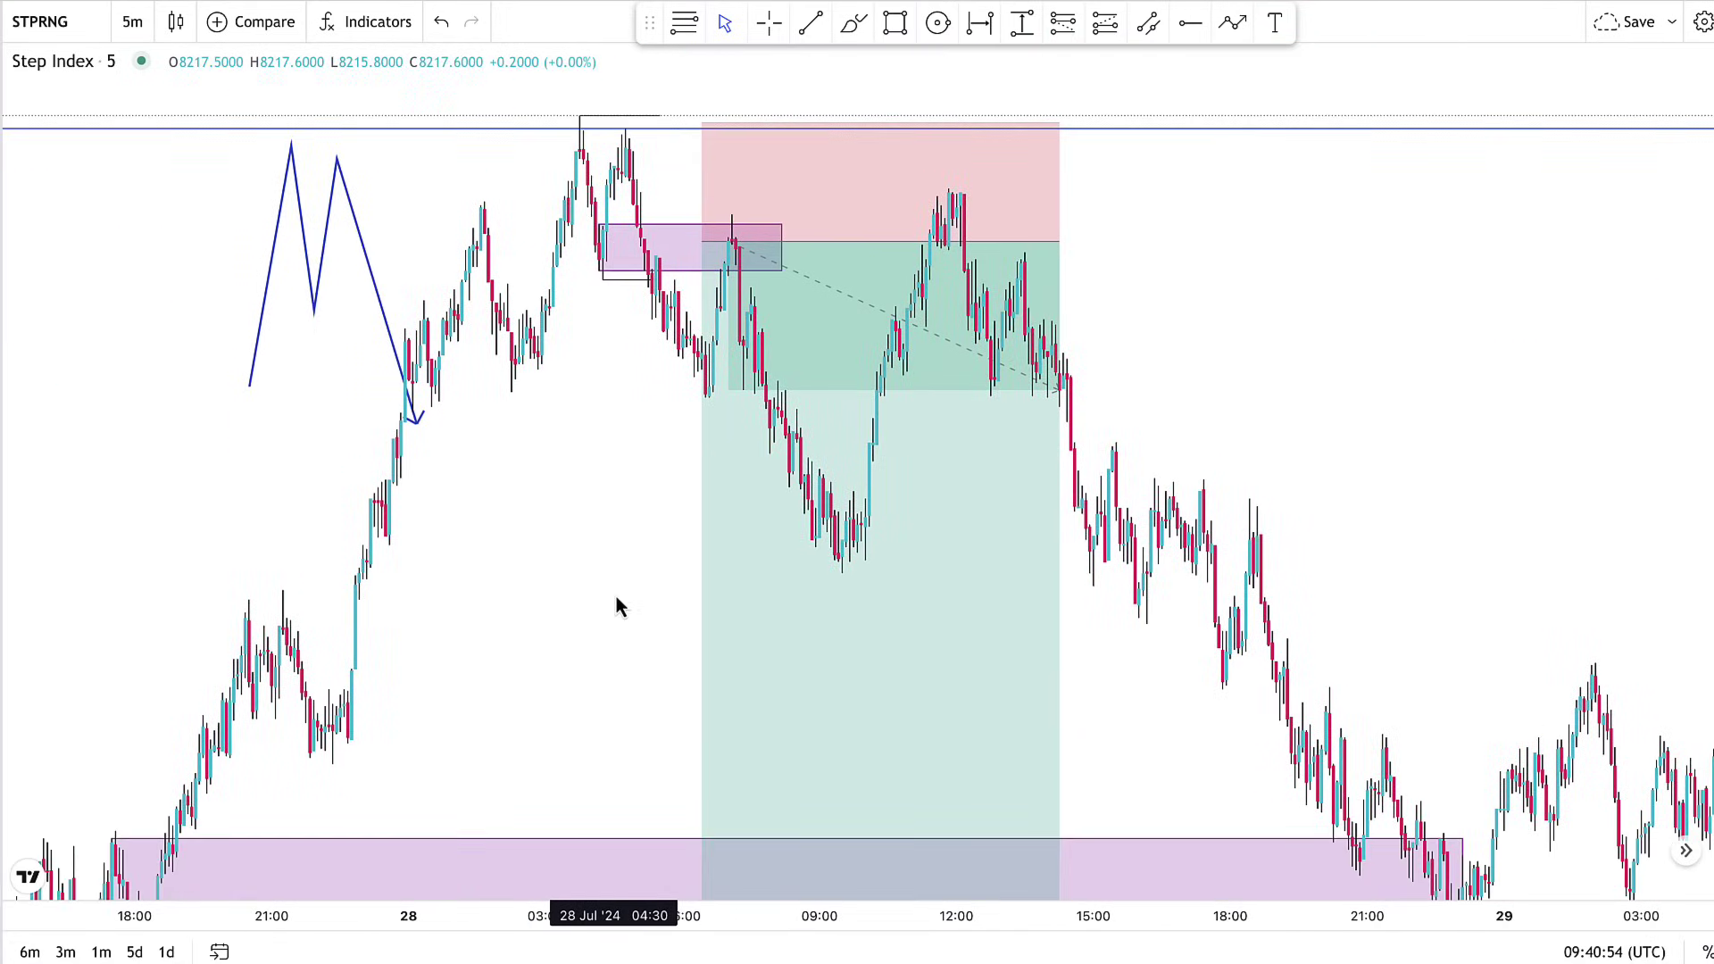
# Review the short position from its entry at the upper zone's retest down to the target in the lower zone
pyautogui.moveTo(1188, 304); pyautogui.dragTo(1241, 370)
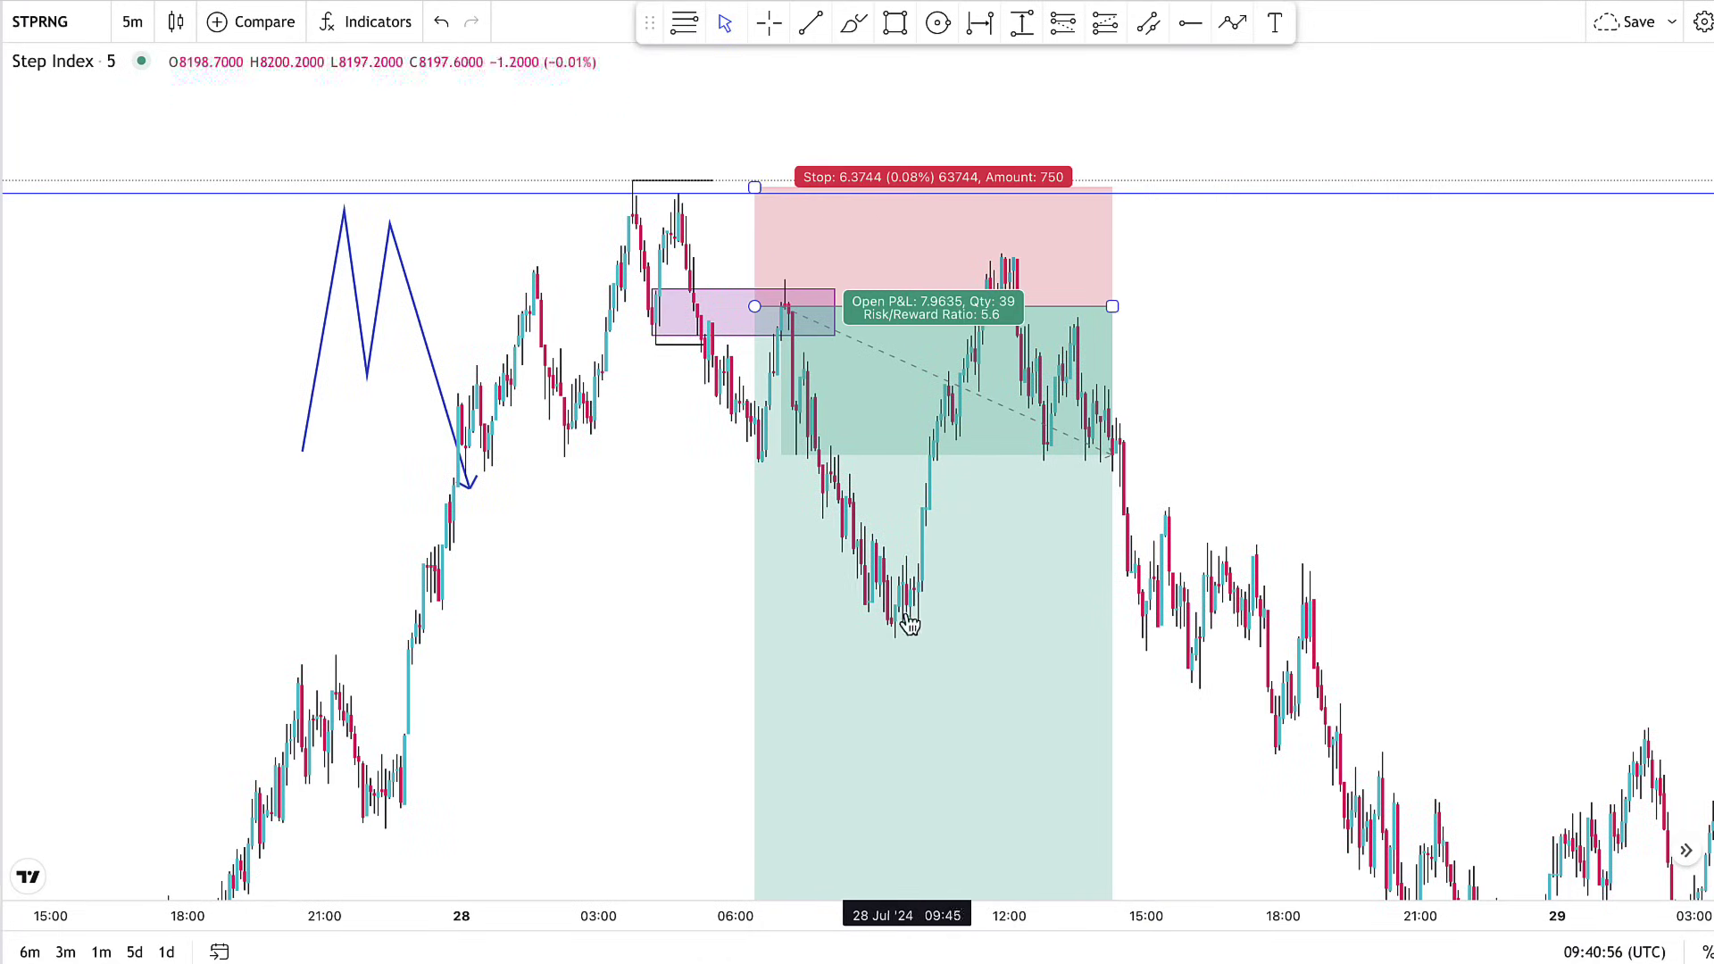
pyautogui.moveTo(601, 631); pyautogui.dragTo(588, 503)
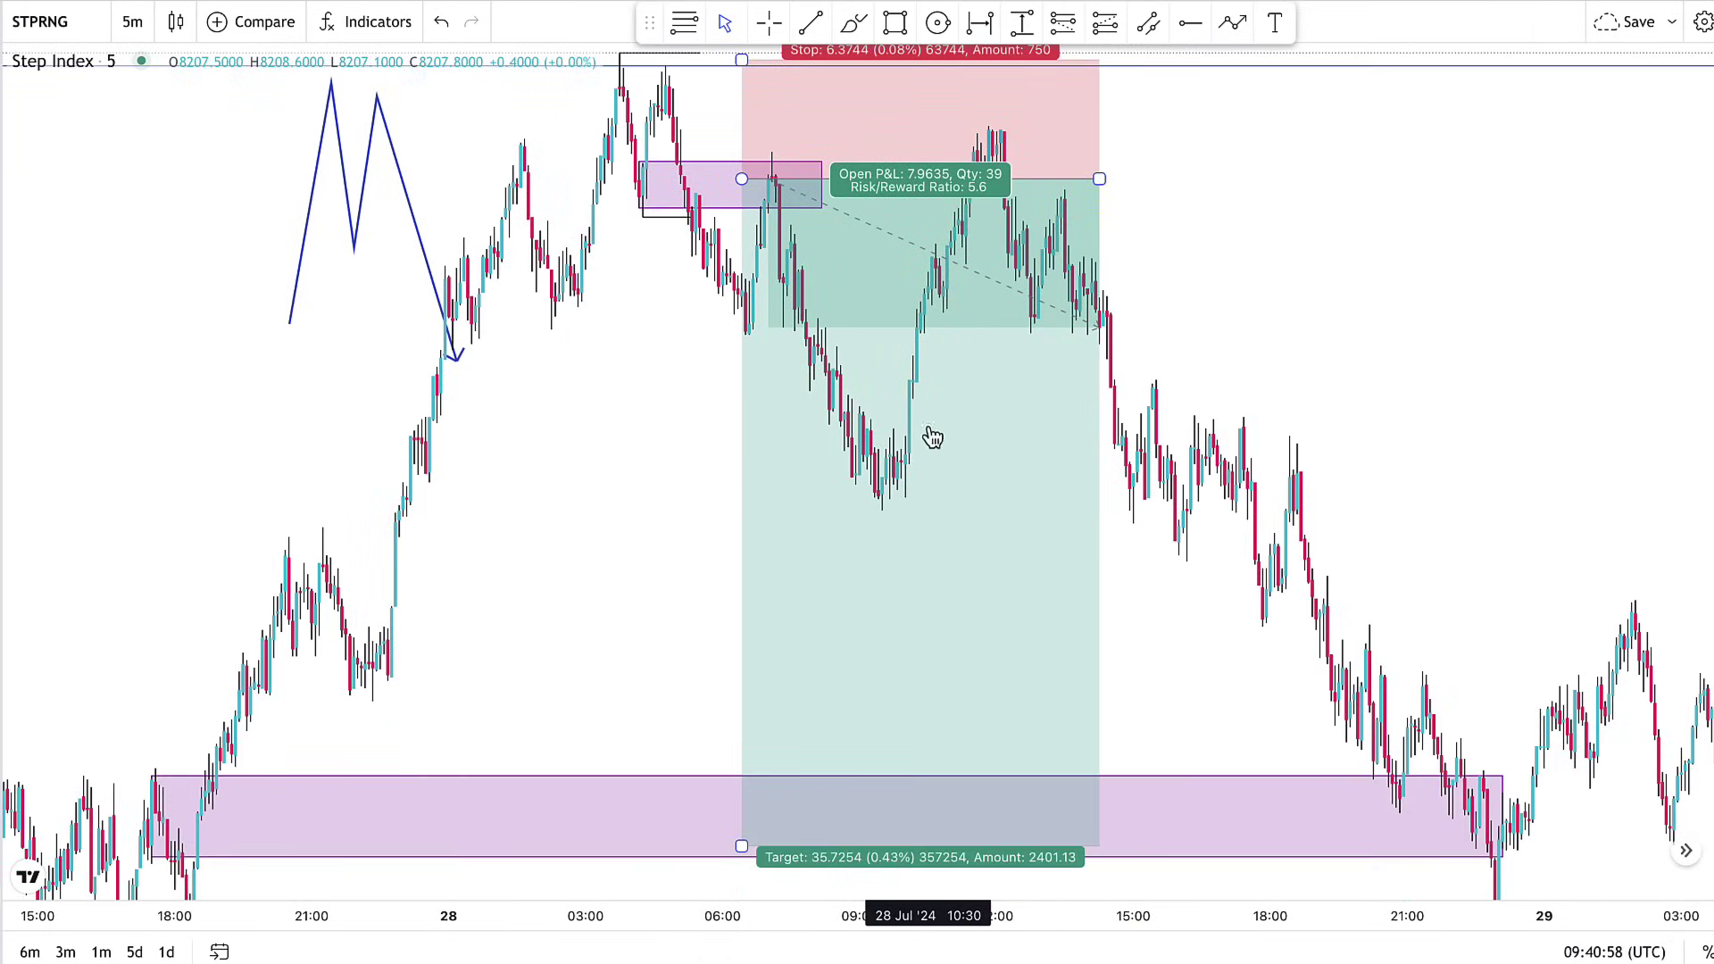
pyautogui.moveTo(1213, 186); pyautogui.dragTo(1223, 217)
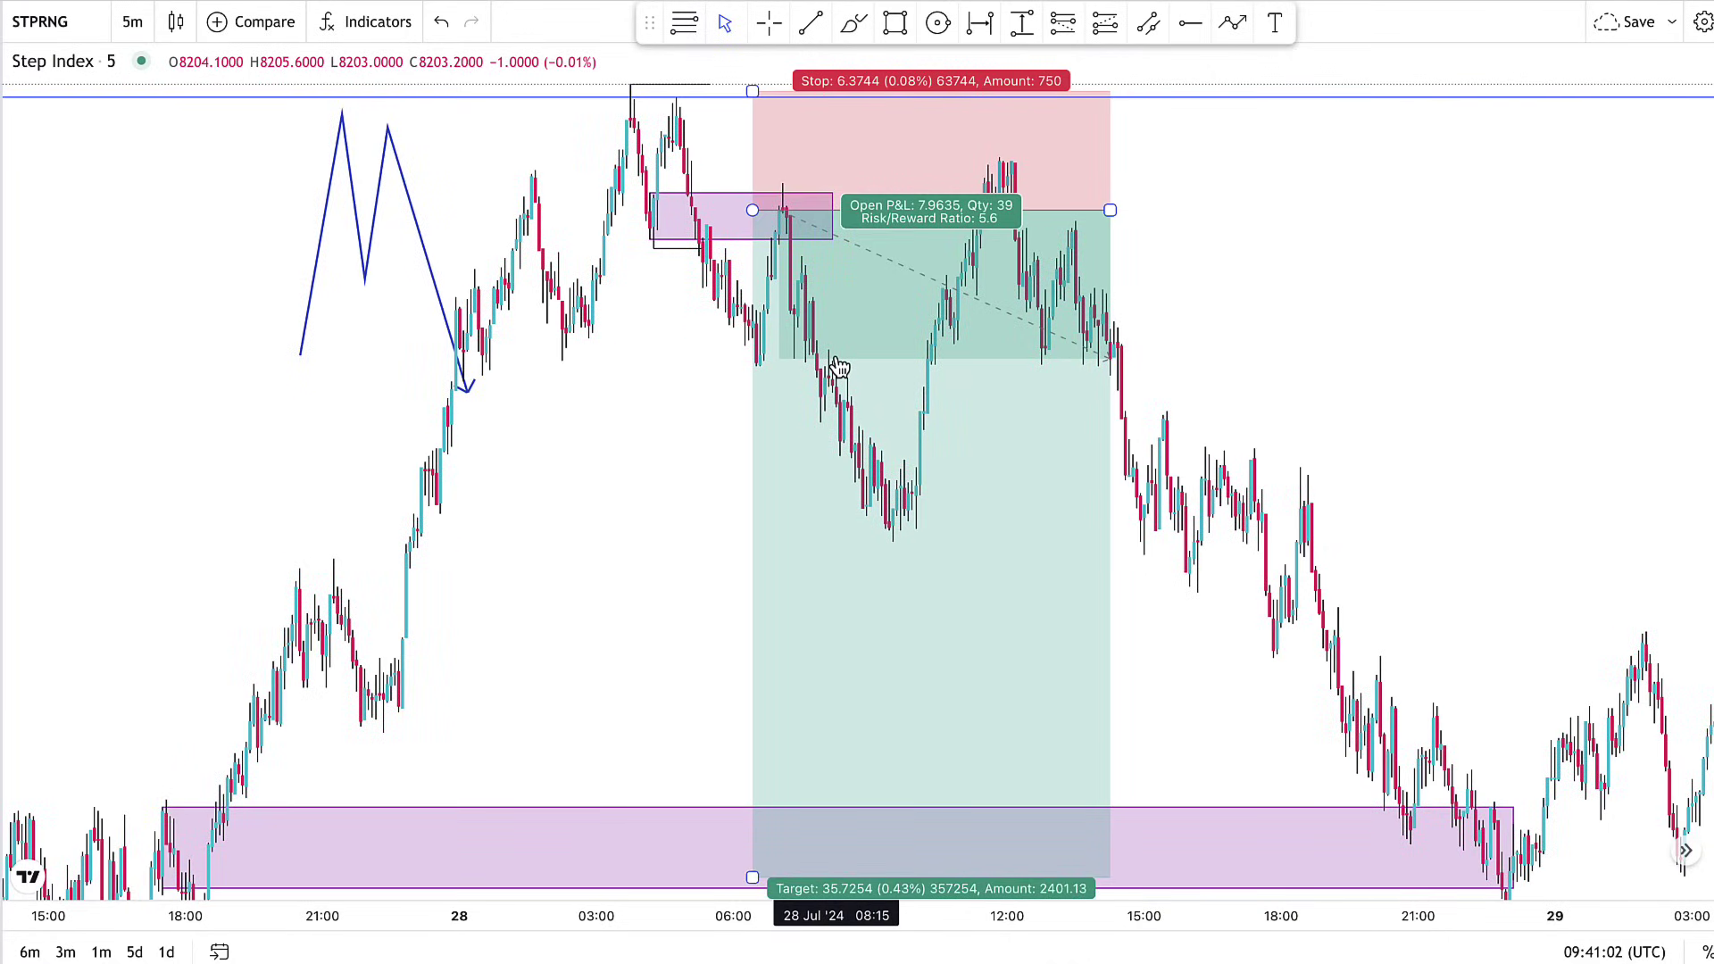
pyautogui.moveTo(1462, 436); pyautogui.dragTo(1389, 391)
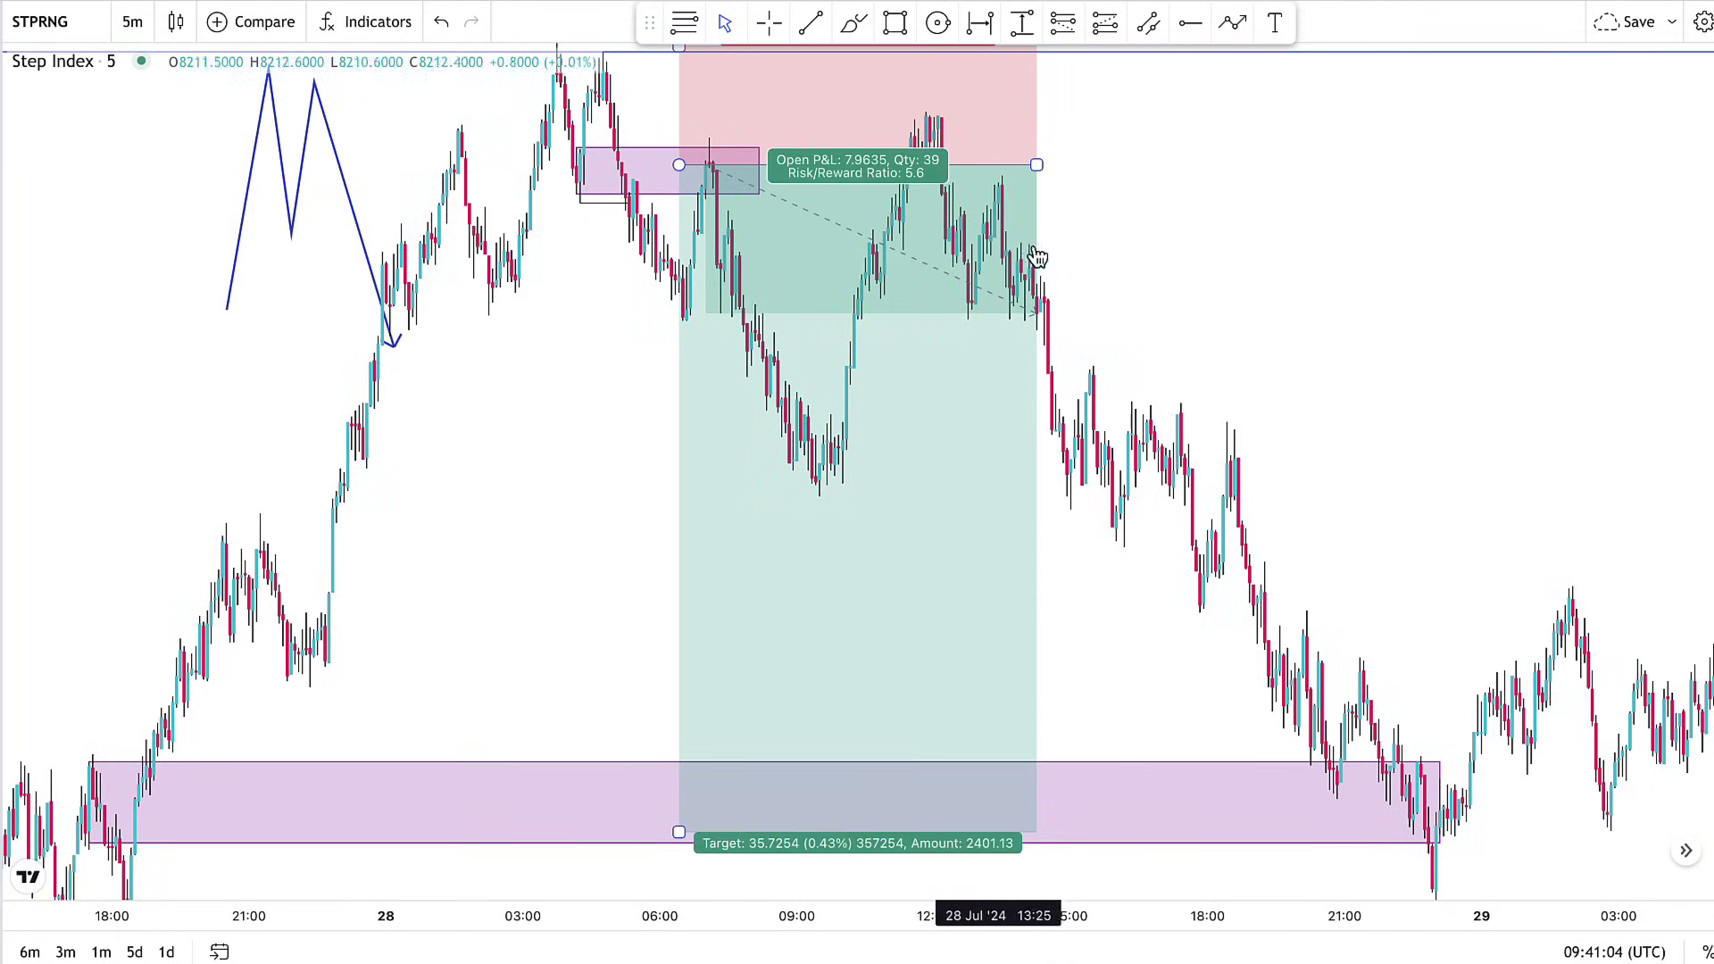
pyautogui.scroll(2, 1035, 257)
pyautogui.hscroll(-1, 1035, 257)
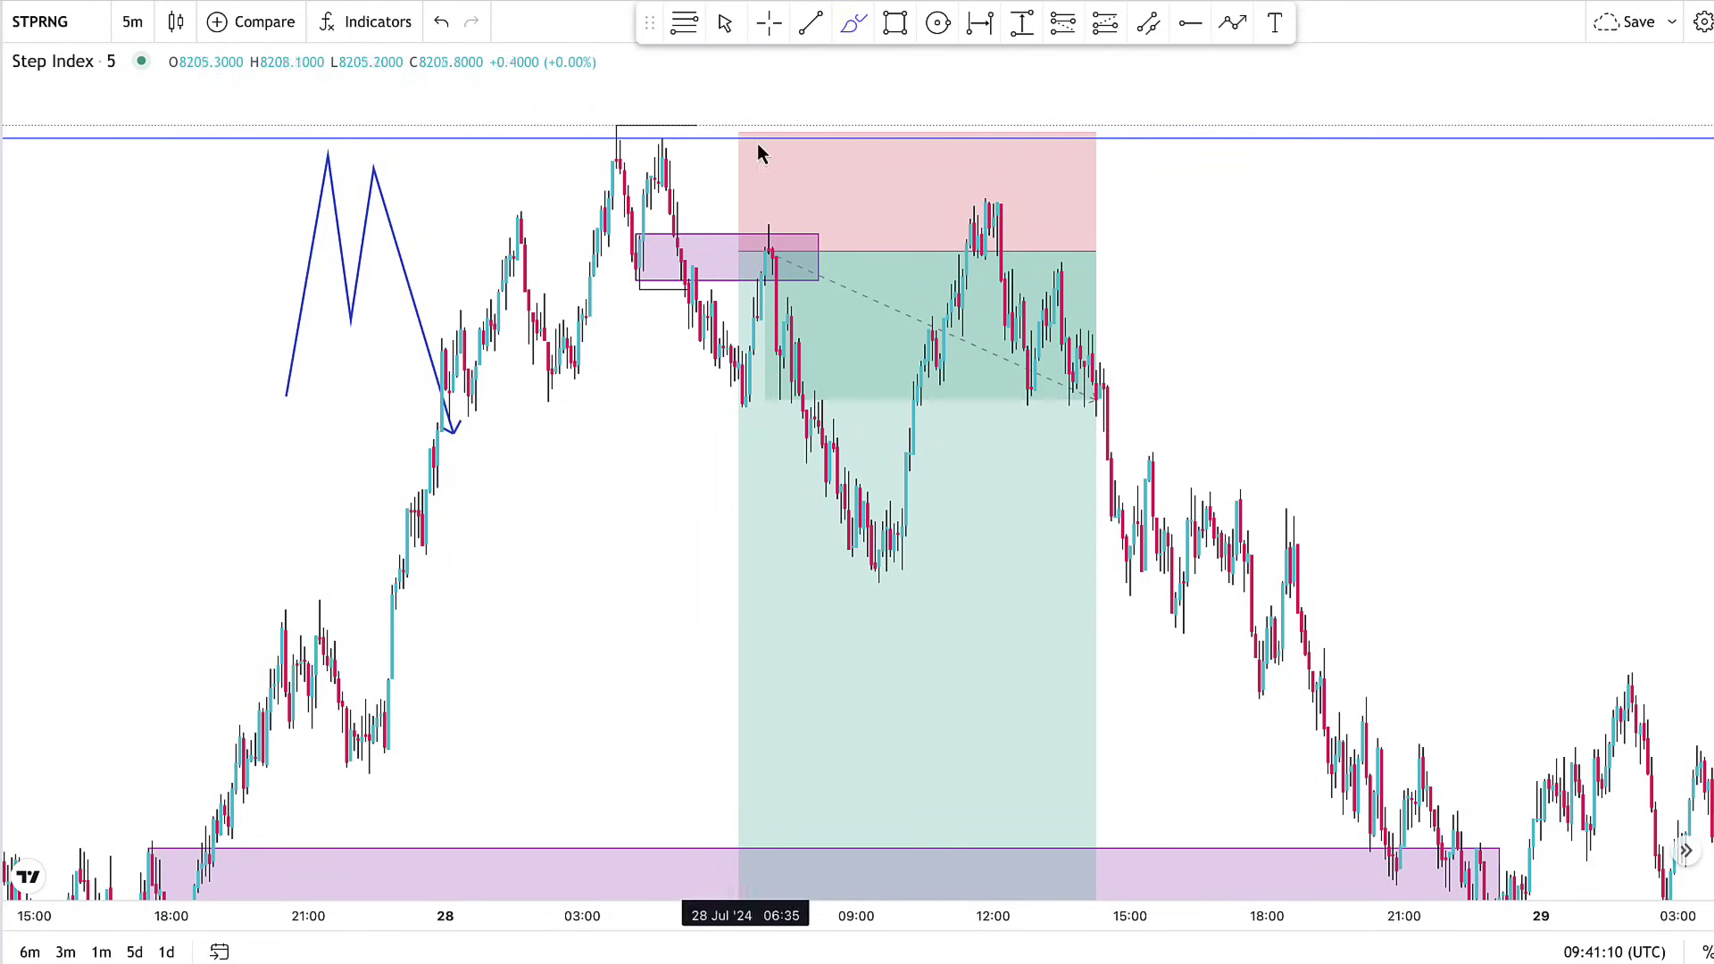
# Extend the short position's time span to the late 28 July candles where price reaches the lower zone
pyautogui.click(730, 24)
pyautogui.moveTo(1209, 339); pyautogui.dragTo(1038, 174)
pyautogui.moveTo(924, 87); pyautogui.dragTo(1342, 132)
pyautogui.moveTo(1094, 810); pyautogui.dragTo(1362, 764)
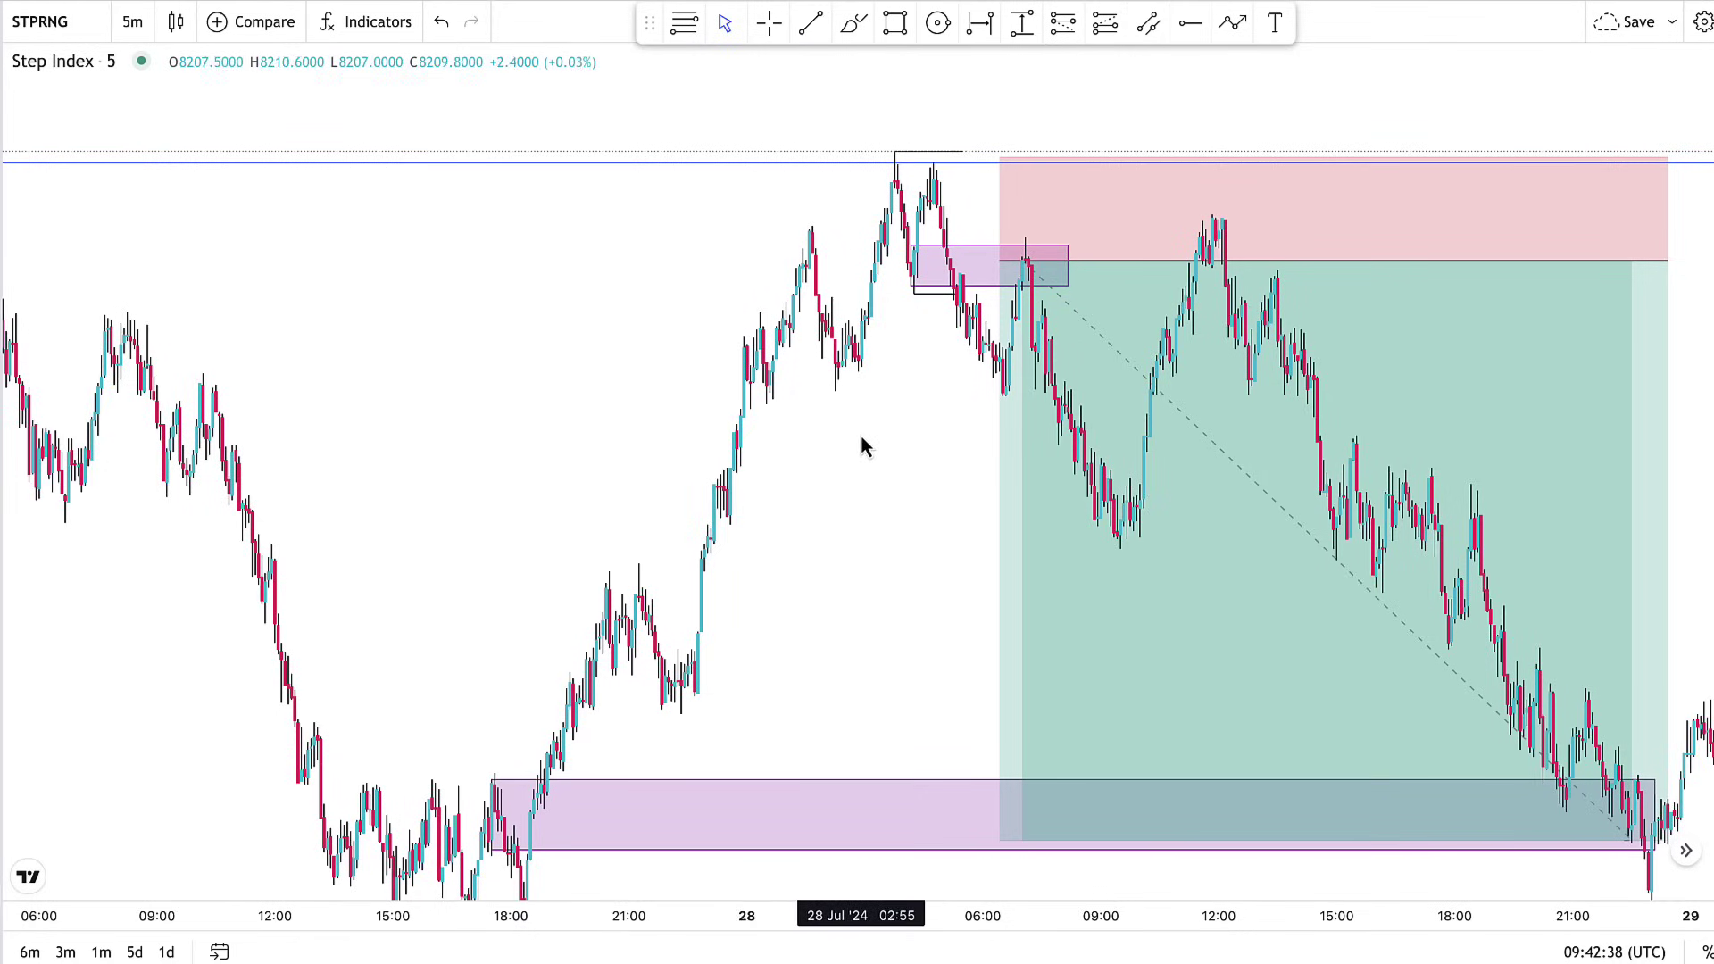
# Examine the 26 and 27 July price swings before the double top, back to the start of the horizontal line
pyautogui.moveTo(541, 470); pyautogui.dragTo(1000, 387)
pyautogui.moveTo(815, 456); pyautogui.dragTo(1097, 595)
pyautogui.moveTo(797, 627); pyautogui.dragTo(779, 648)
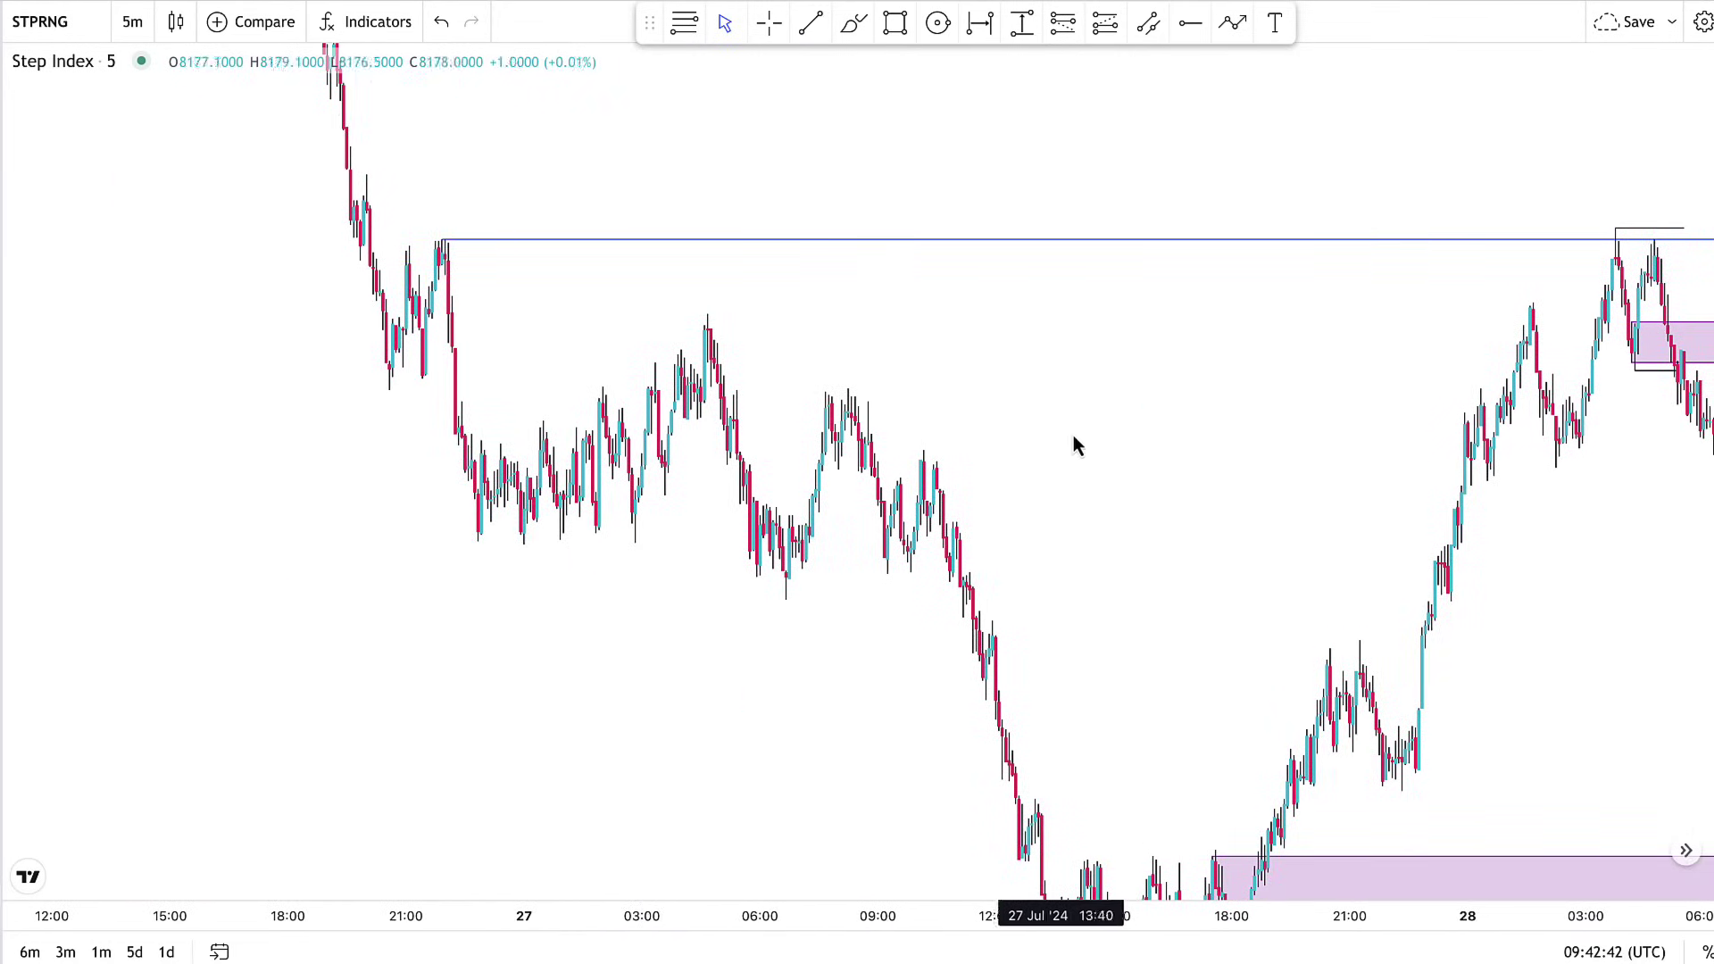
pyautogui.moveTo(1136, 463); pyautogui.dragTo(1379, 331)
pyautogui.moveTo(846, 483); pyautogui.dragTo(928, 581)
pyautogui.scroll(5, 1068, 580)
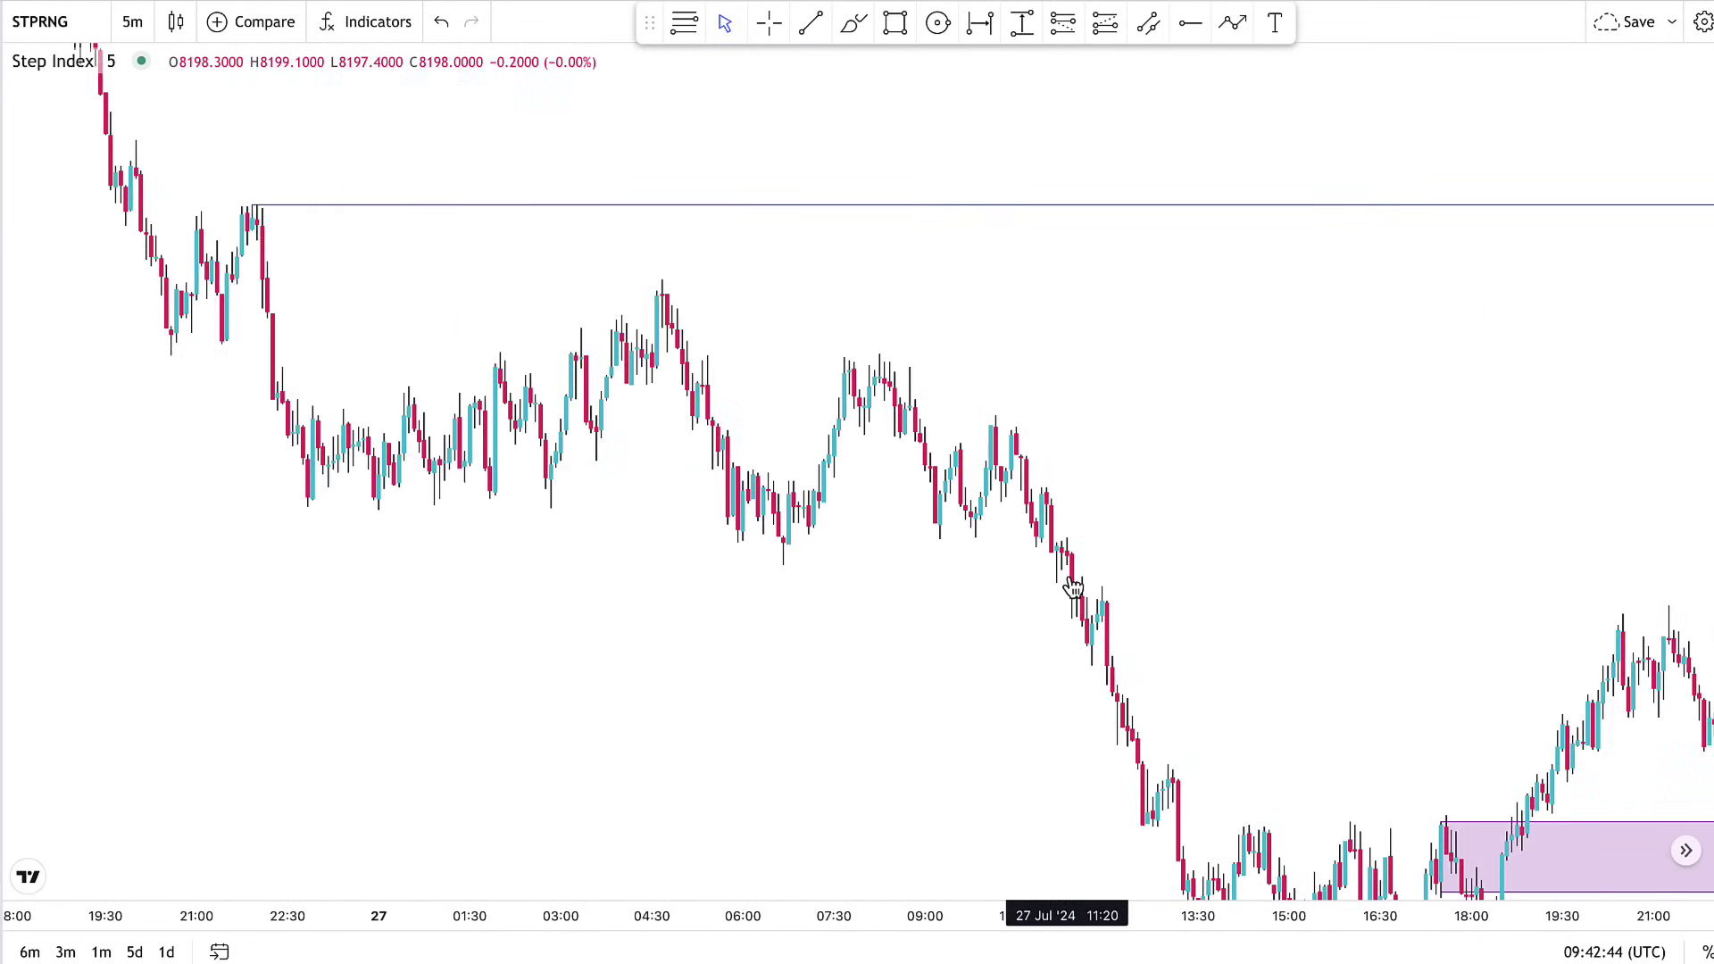
pyautogui.moveTo(685, 575); pyautogui.dragTo(945, 580)
pyautogui.moveTo(1712, 580); pyautogui.dragTo(1712, 446)
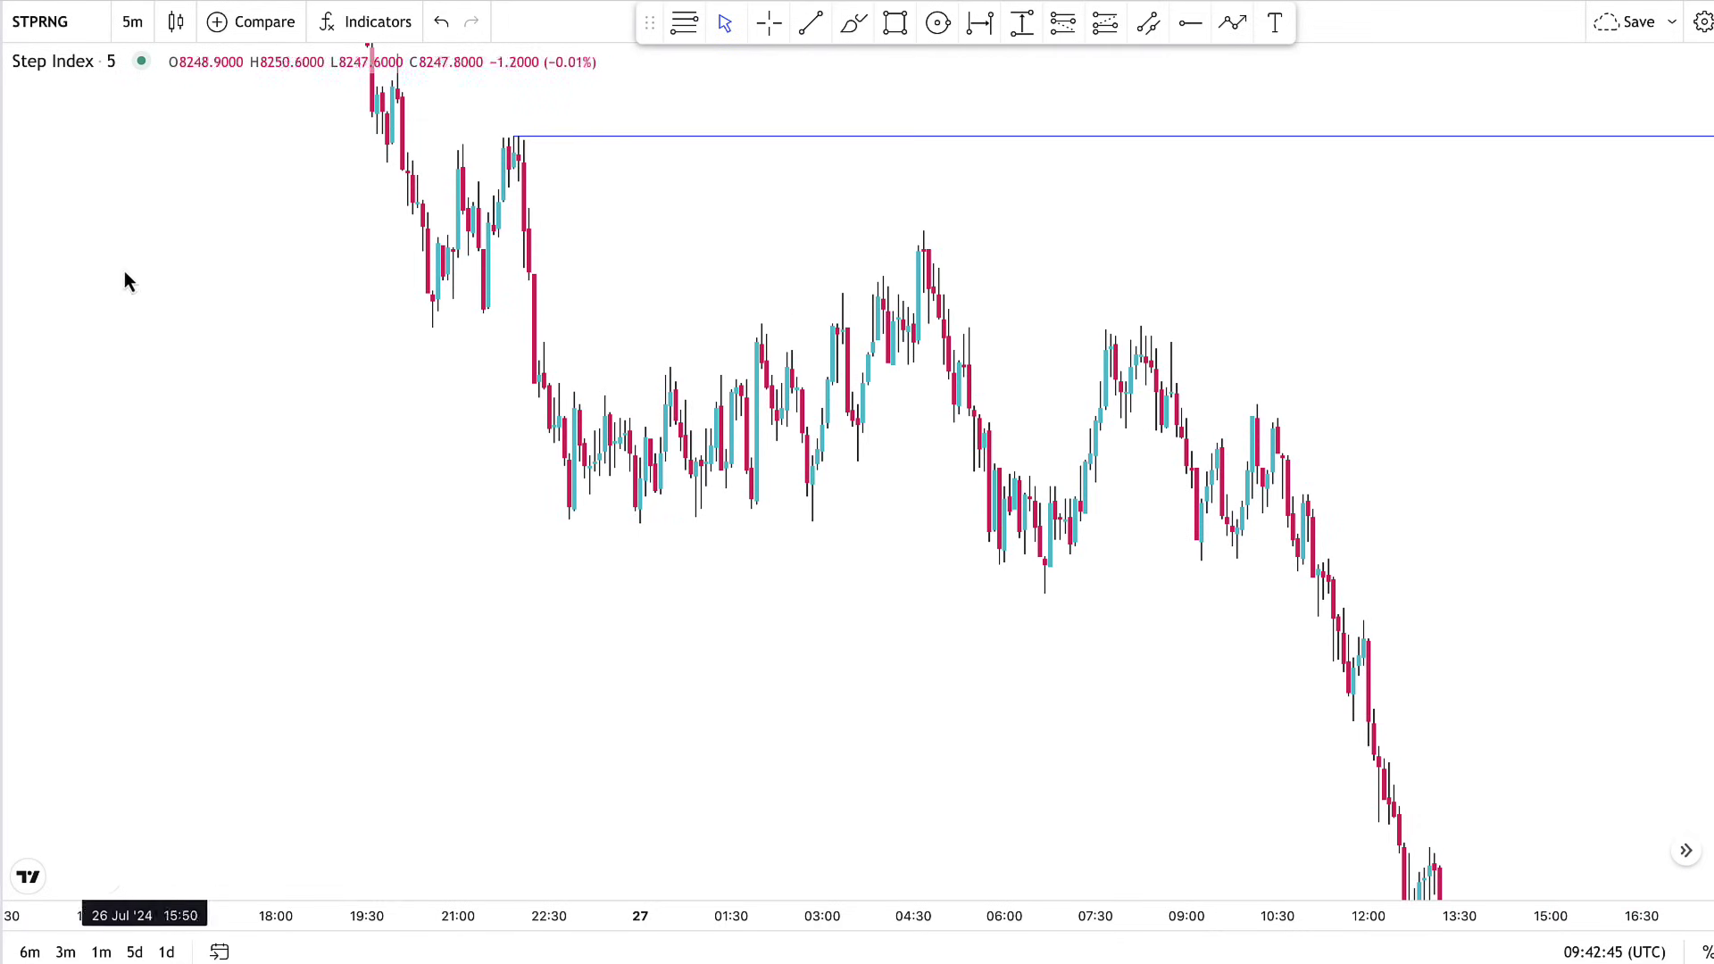
# Switch the chart to the Volatility 50 (1s) Index, 1HZ50V, from the derived symbols
pyautogui.click(70, 34)
pyautogui.press('BackSpace')
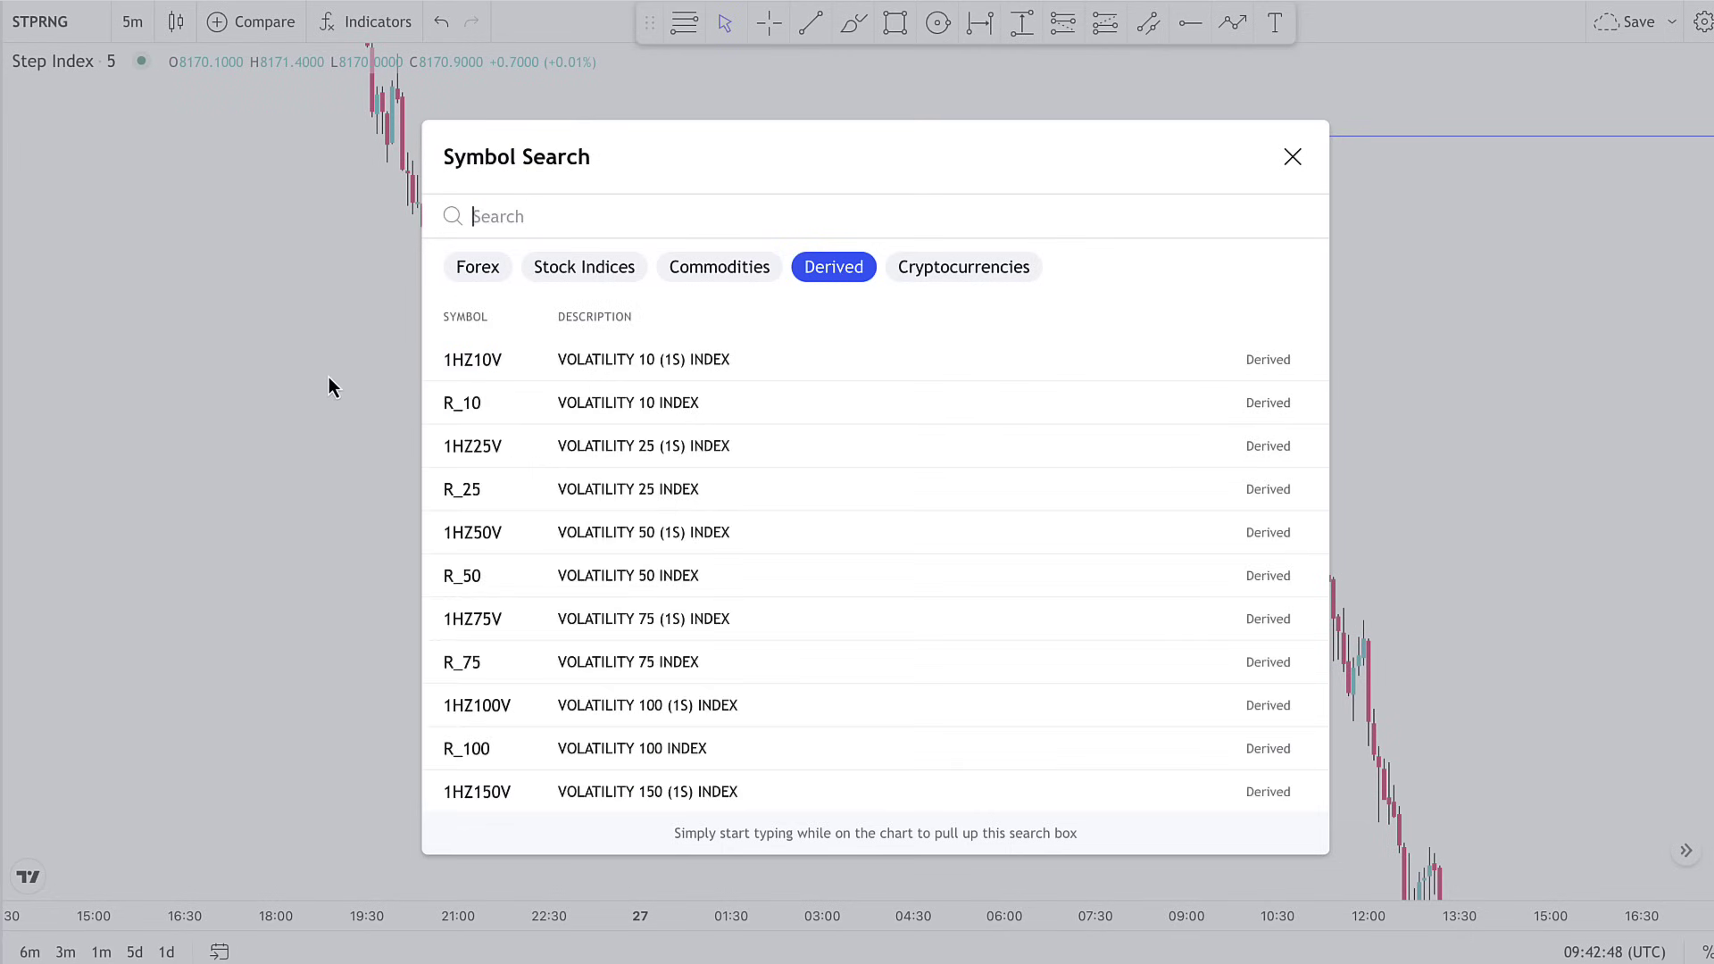
pyautogui.click(643, 541)
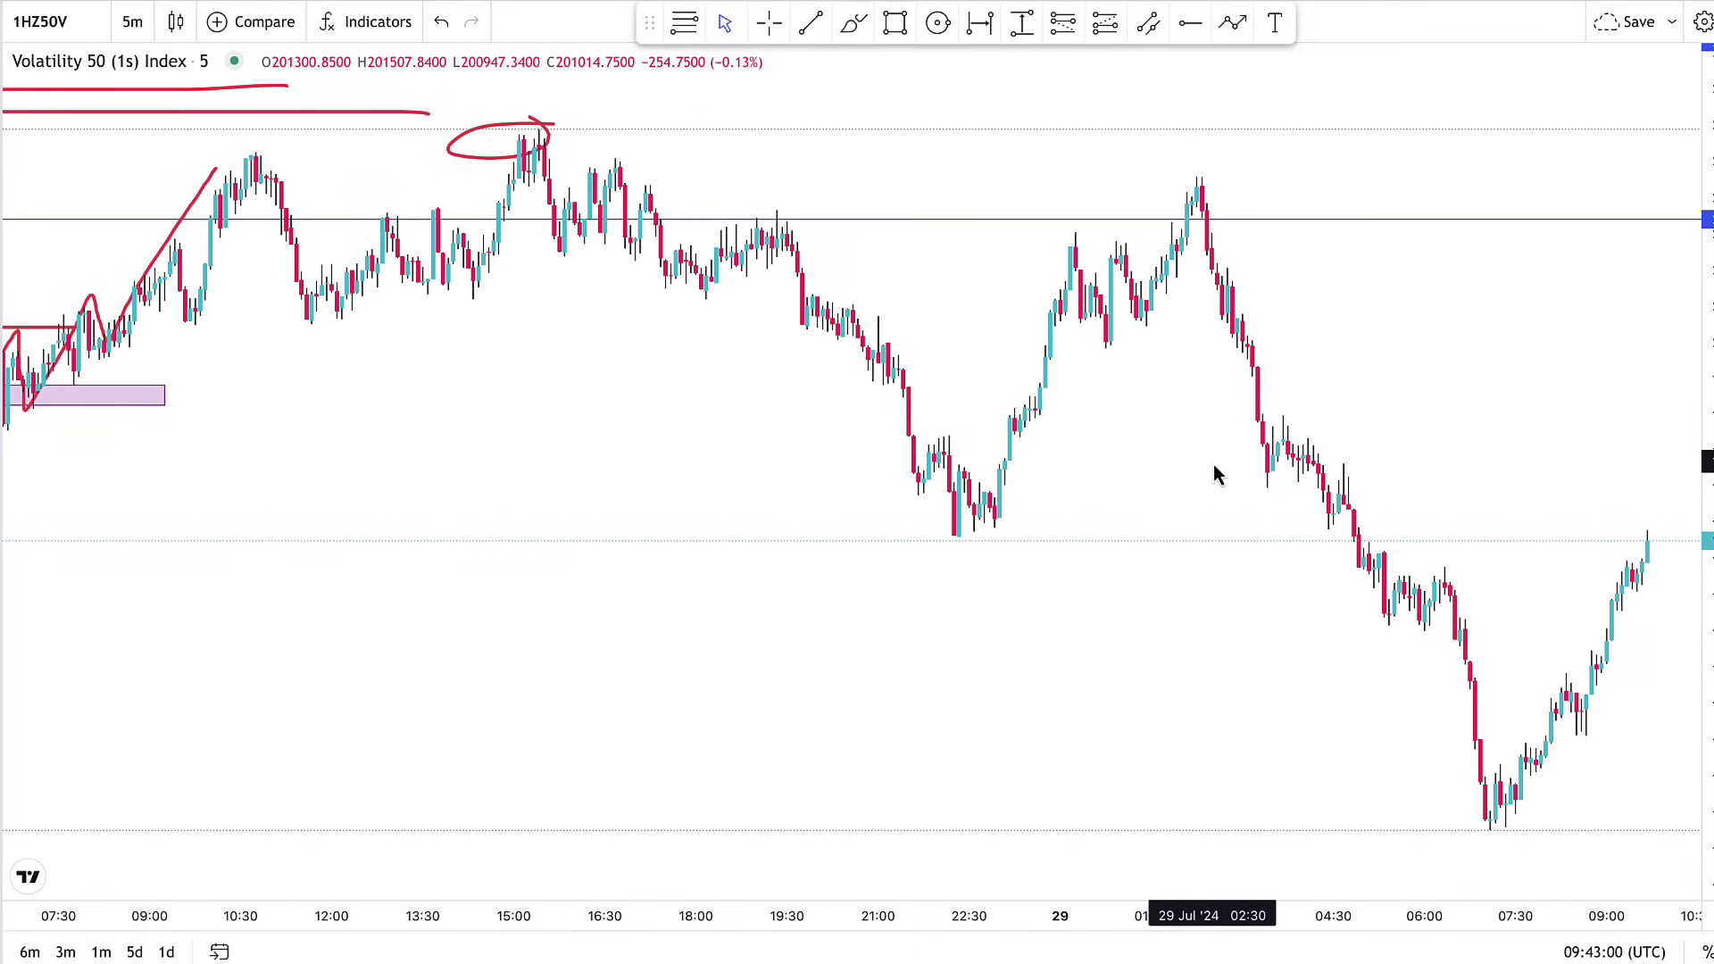
pyautogui.scroll(-3, 1528, 527)
pyautogui.moveTo(1341, 656); pyautogui.dragTo(1126, 665)
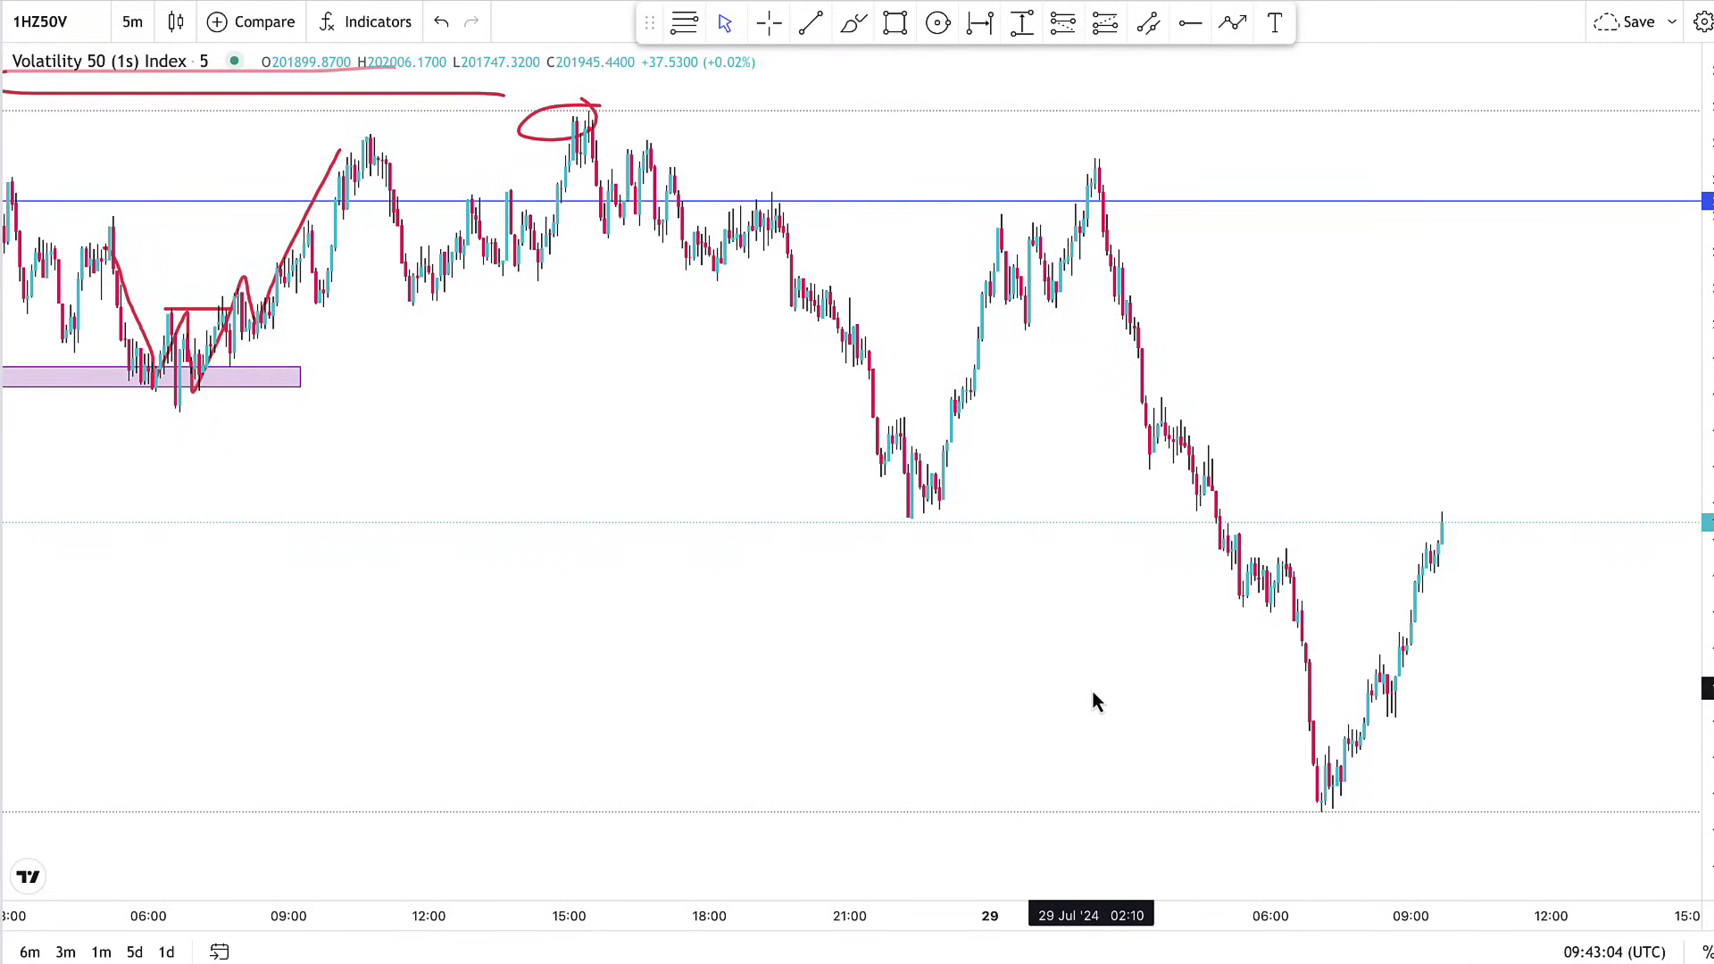
# Set the chart timeframe to one minute and show the latest low and the rally from it
pyautogui.click(126, 30)
pyautogui.click(156, 100)
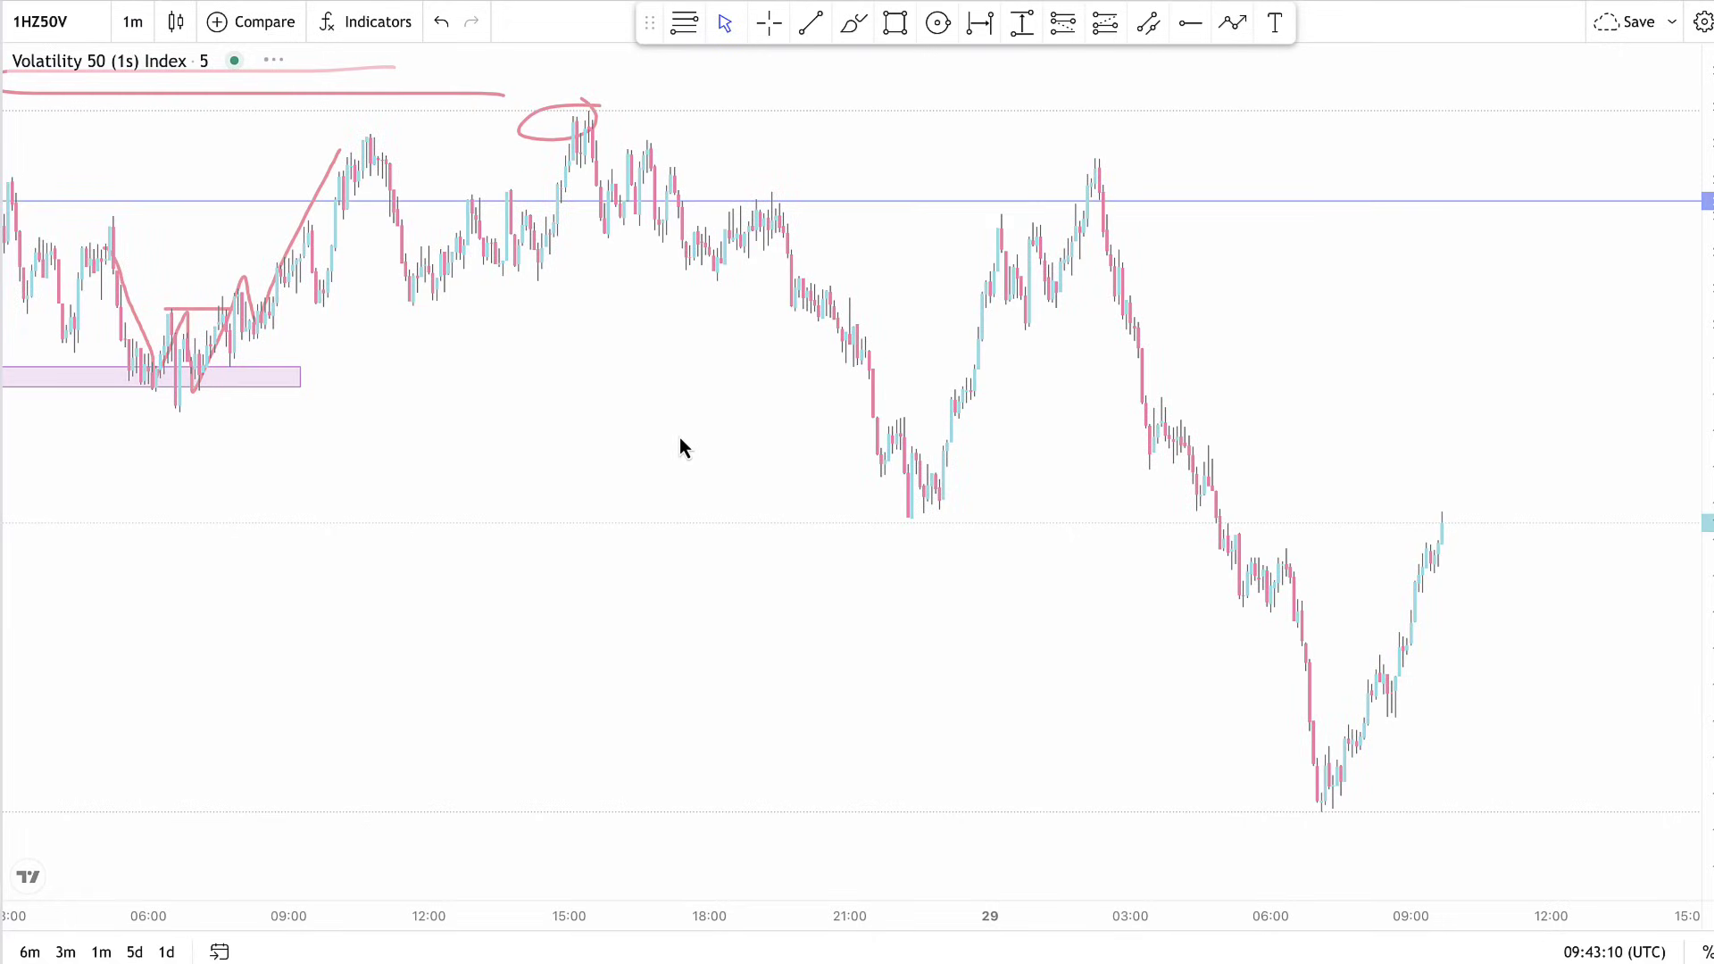
pyautogui.moveTo(1707, 750); pyautogui.dragTo(1708, 478)
pyautogui.moveTo(1406, 639); pyautogui.dragTo(1366, 288)
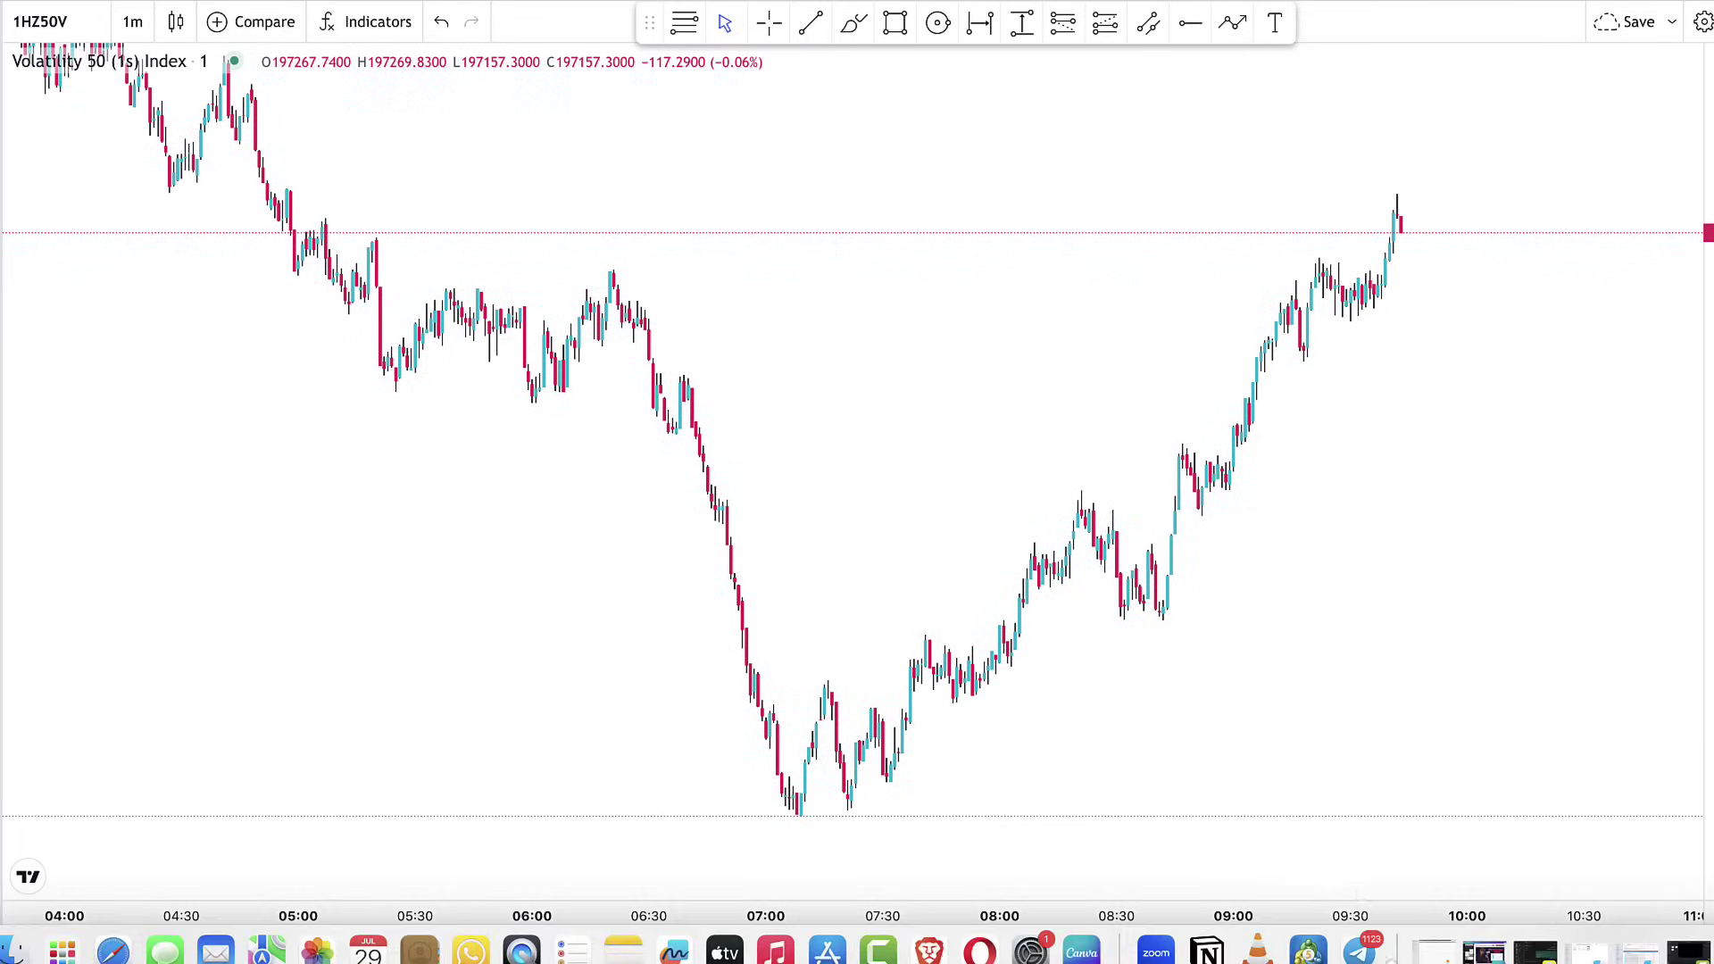
# Switch to the trading terminal and review the open 0.1 buy trade on the Volatility 50 (1s) Index chart
pyautogui.click(1307, 951)
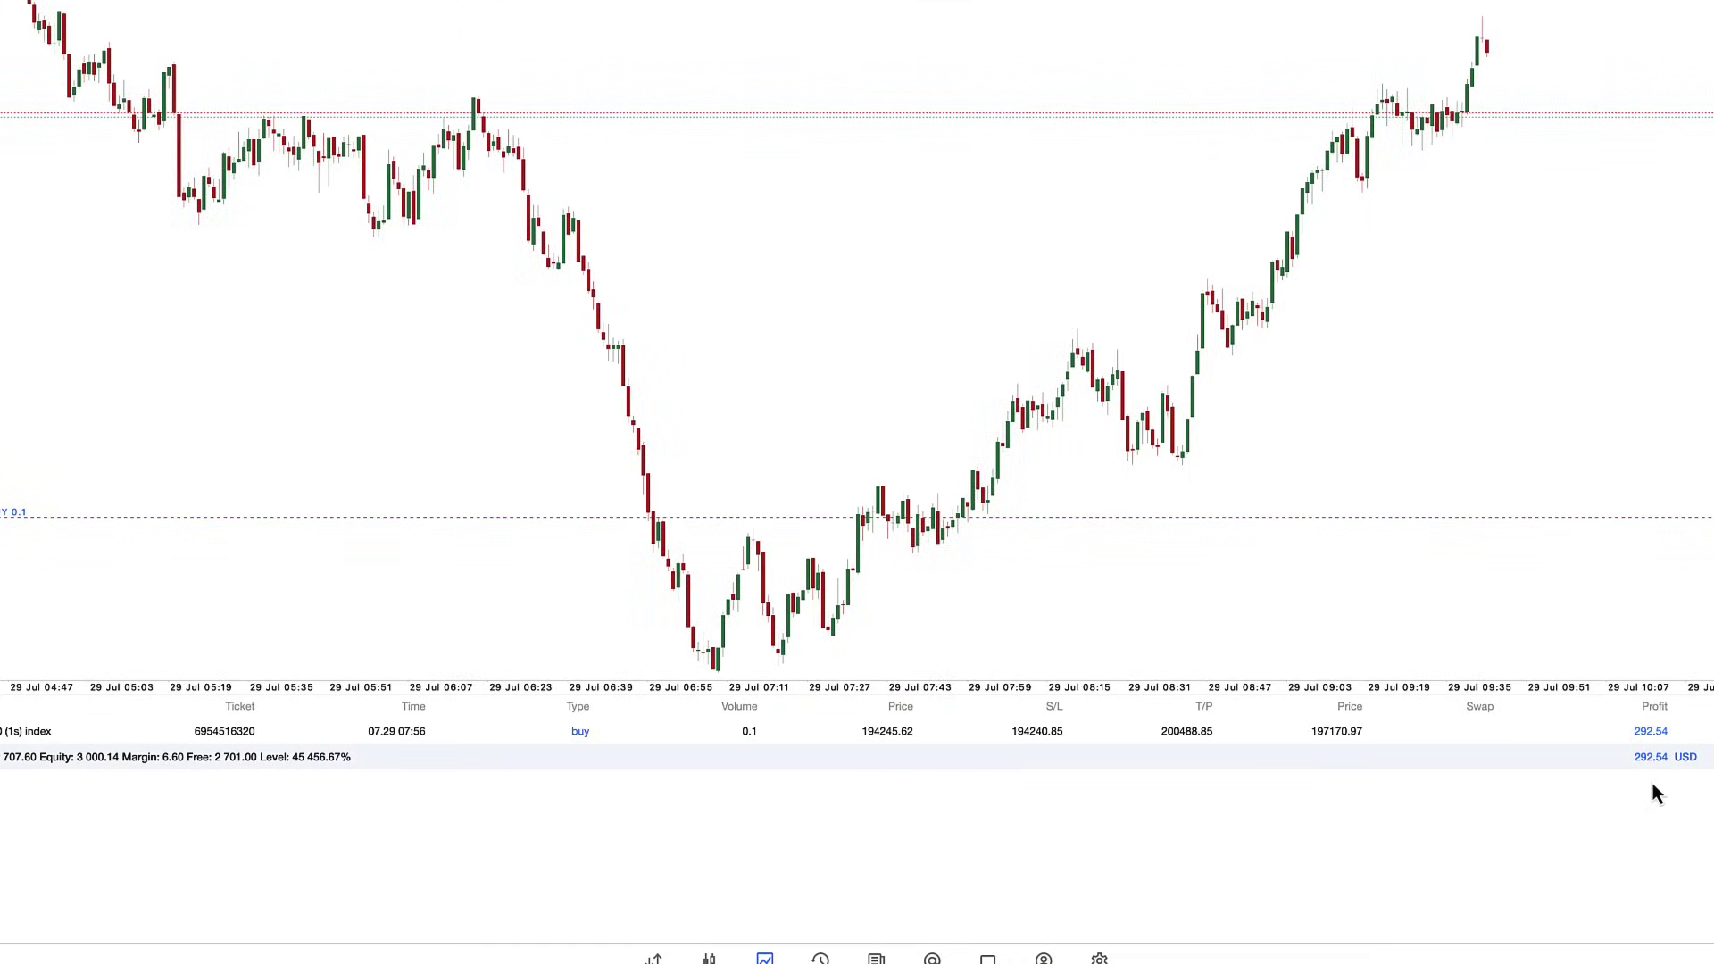
pyautogui.moveTo(1185, 579); pyautogui.dragTo(1214, 573)
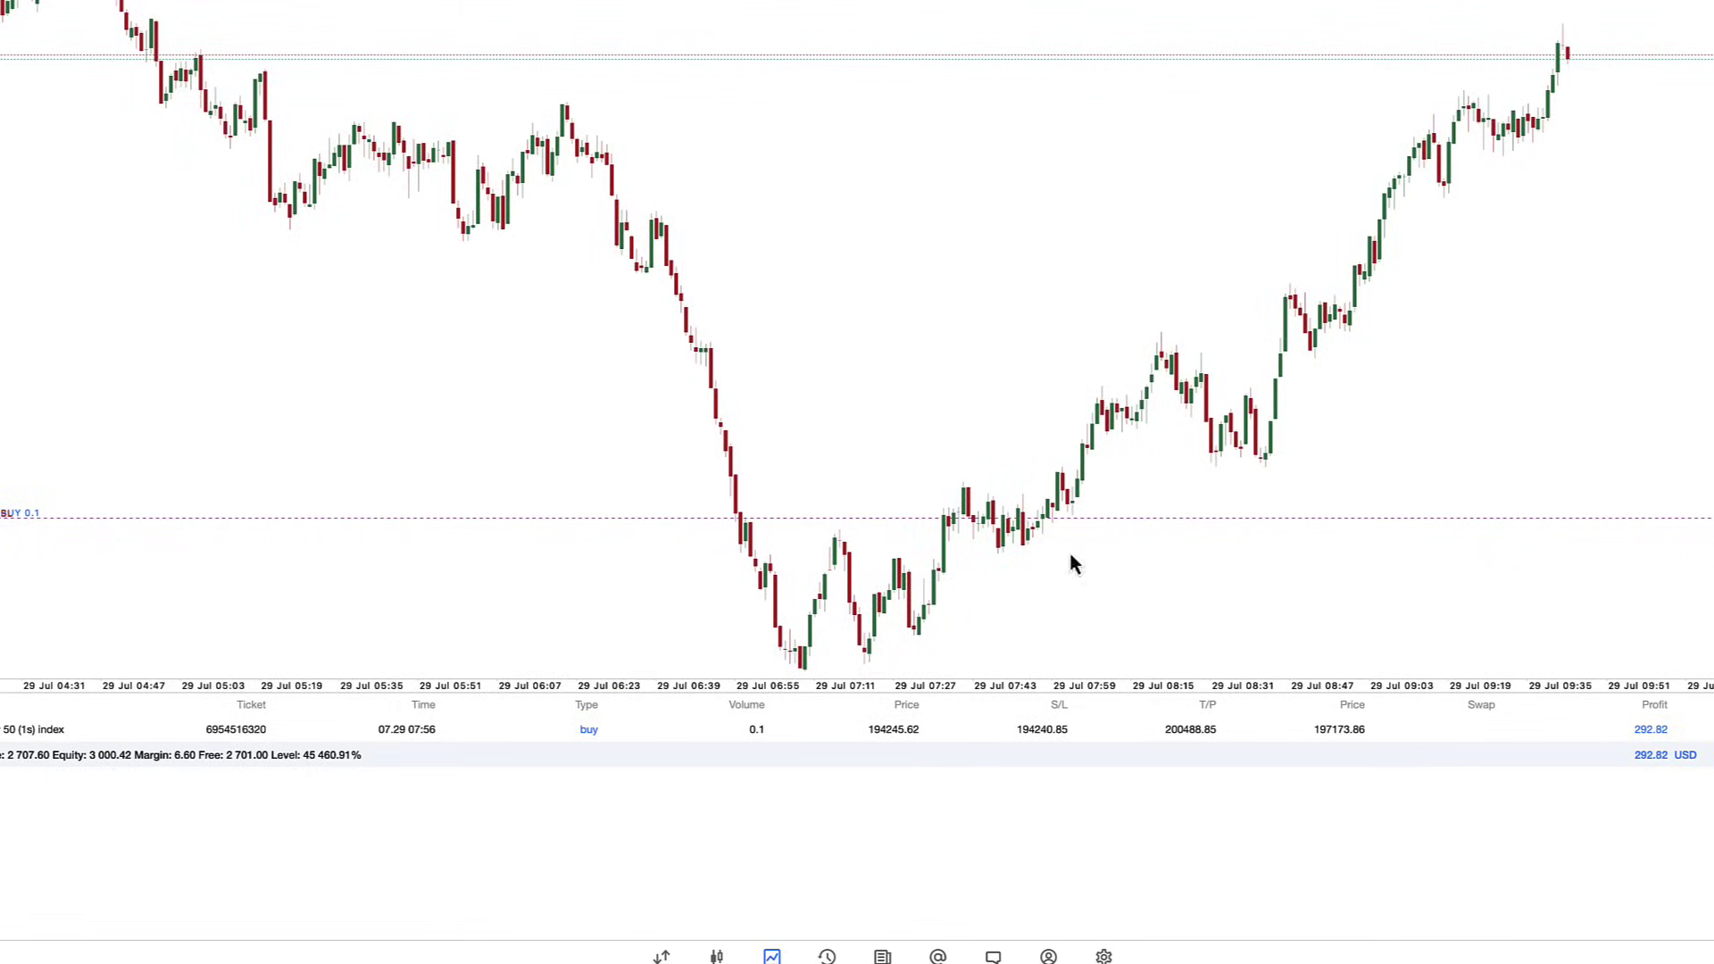
pyautogui.moveTo(1148, 403); pyautogui.dragTo(1225, 404)
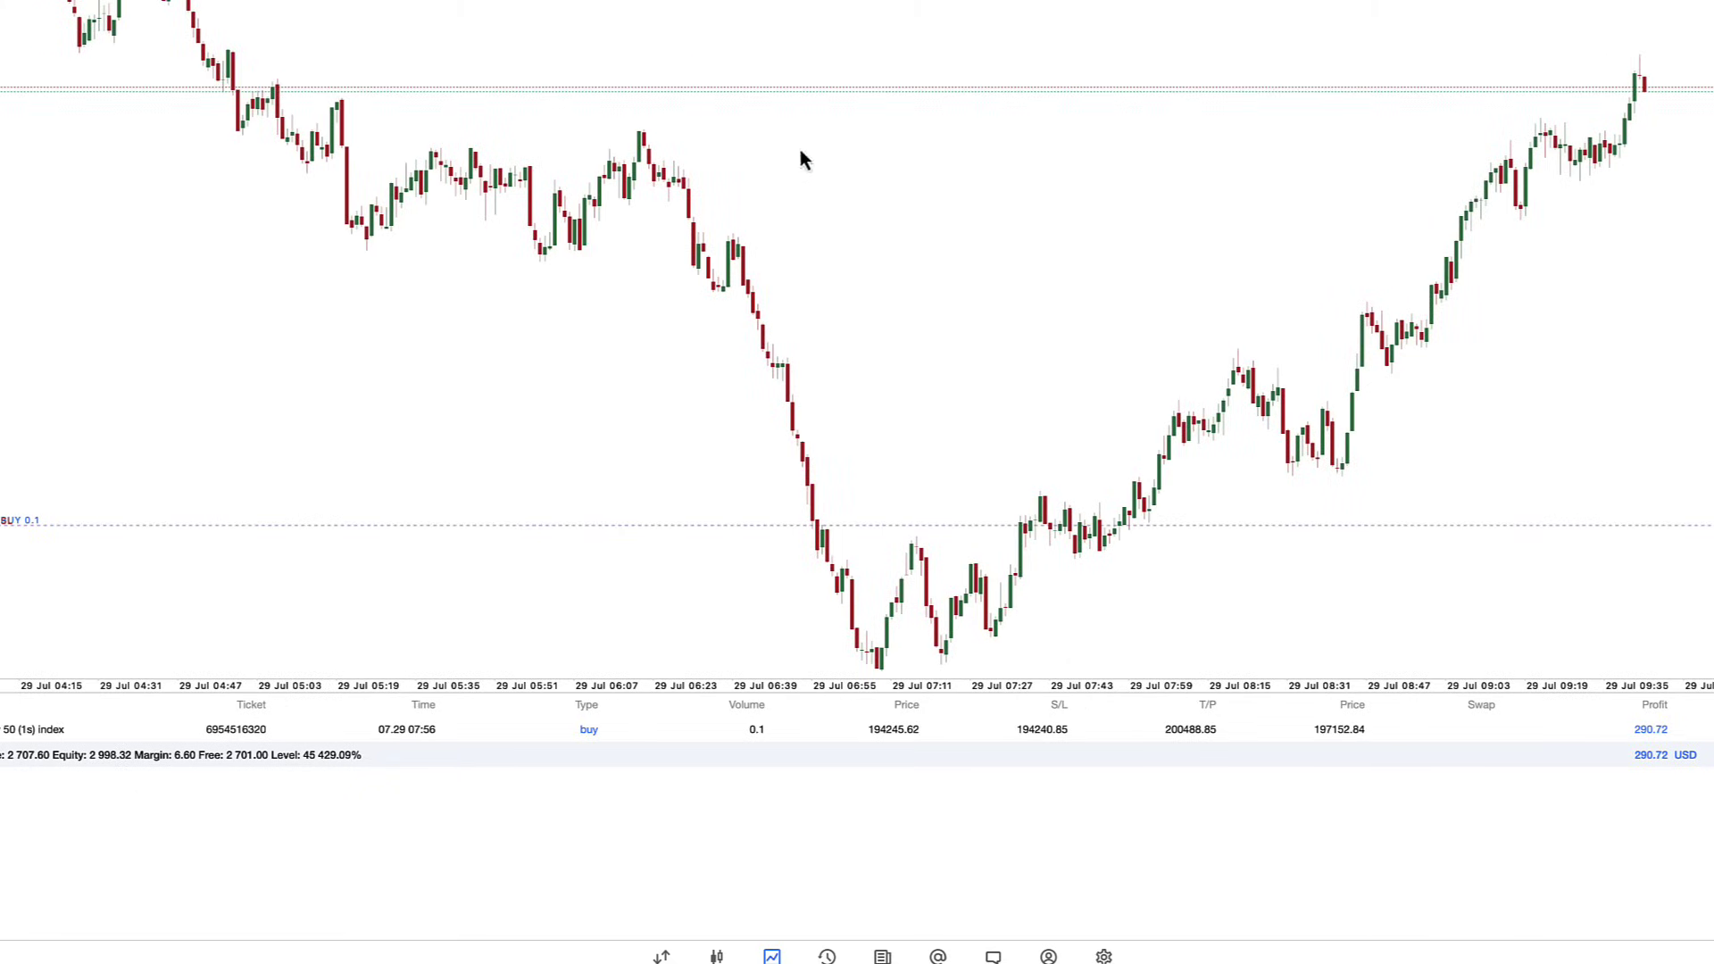
# Set the terminal chart's timeframe to M2 and inspect the buy trade's entry and take-profit lines
pyautogui.click(2, 4)
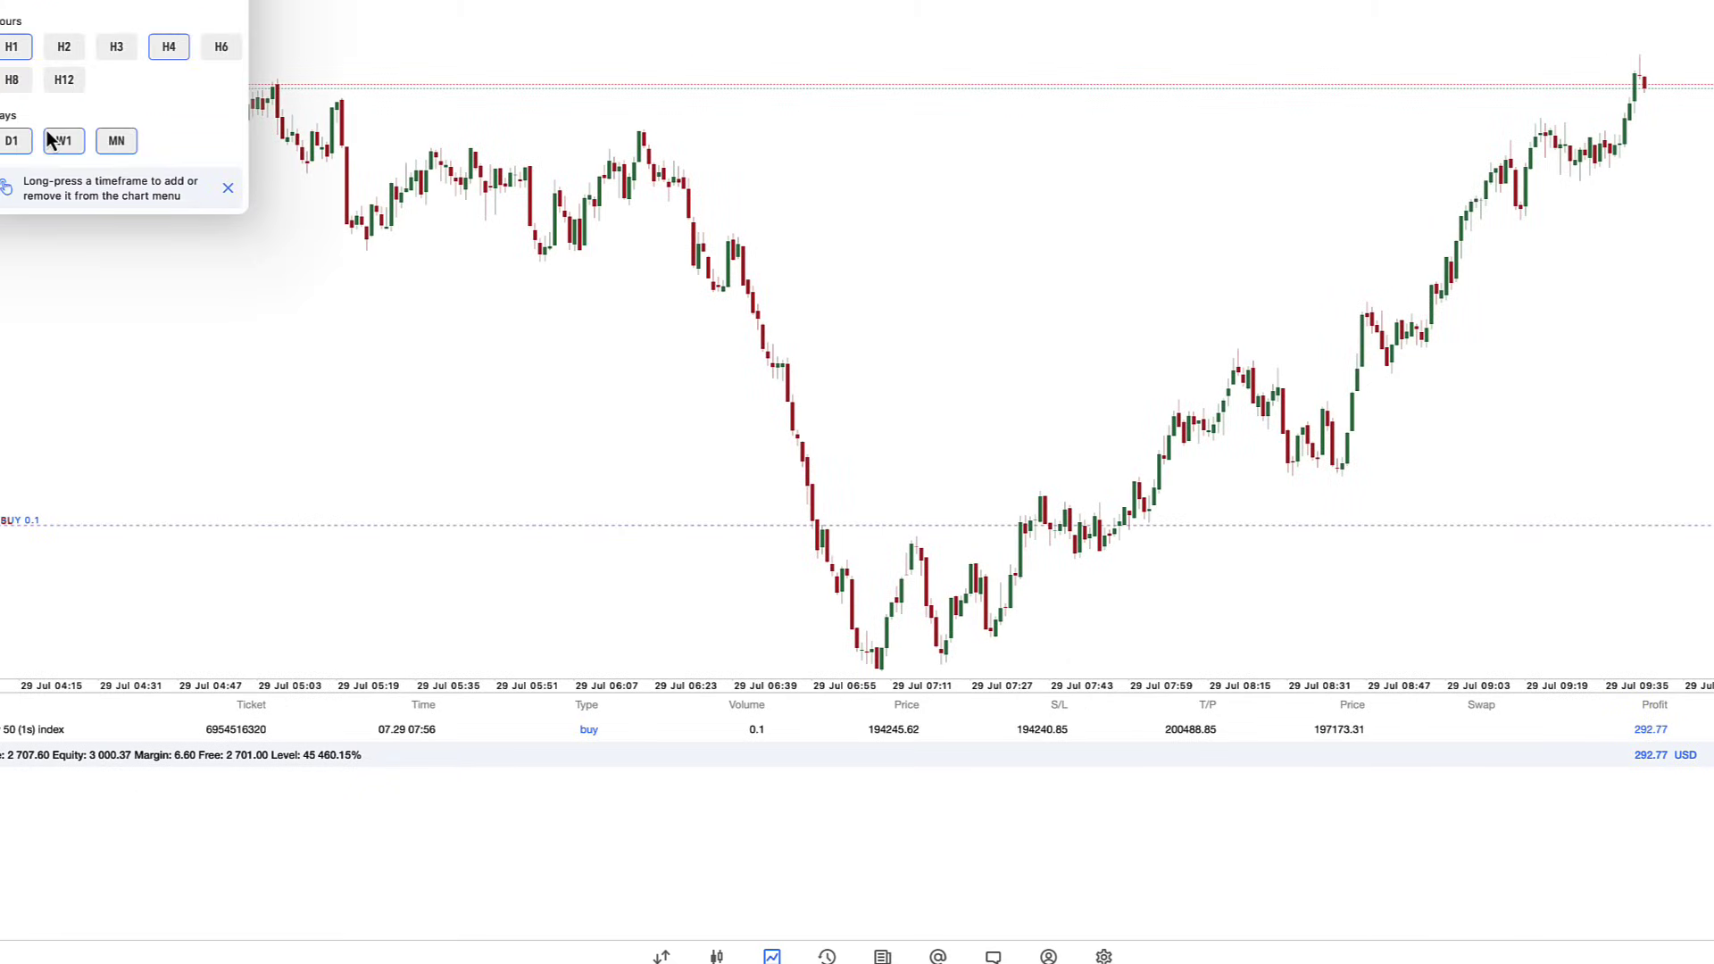
pyautogui.click(64, 2)
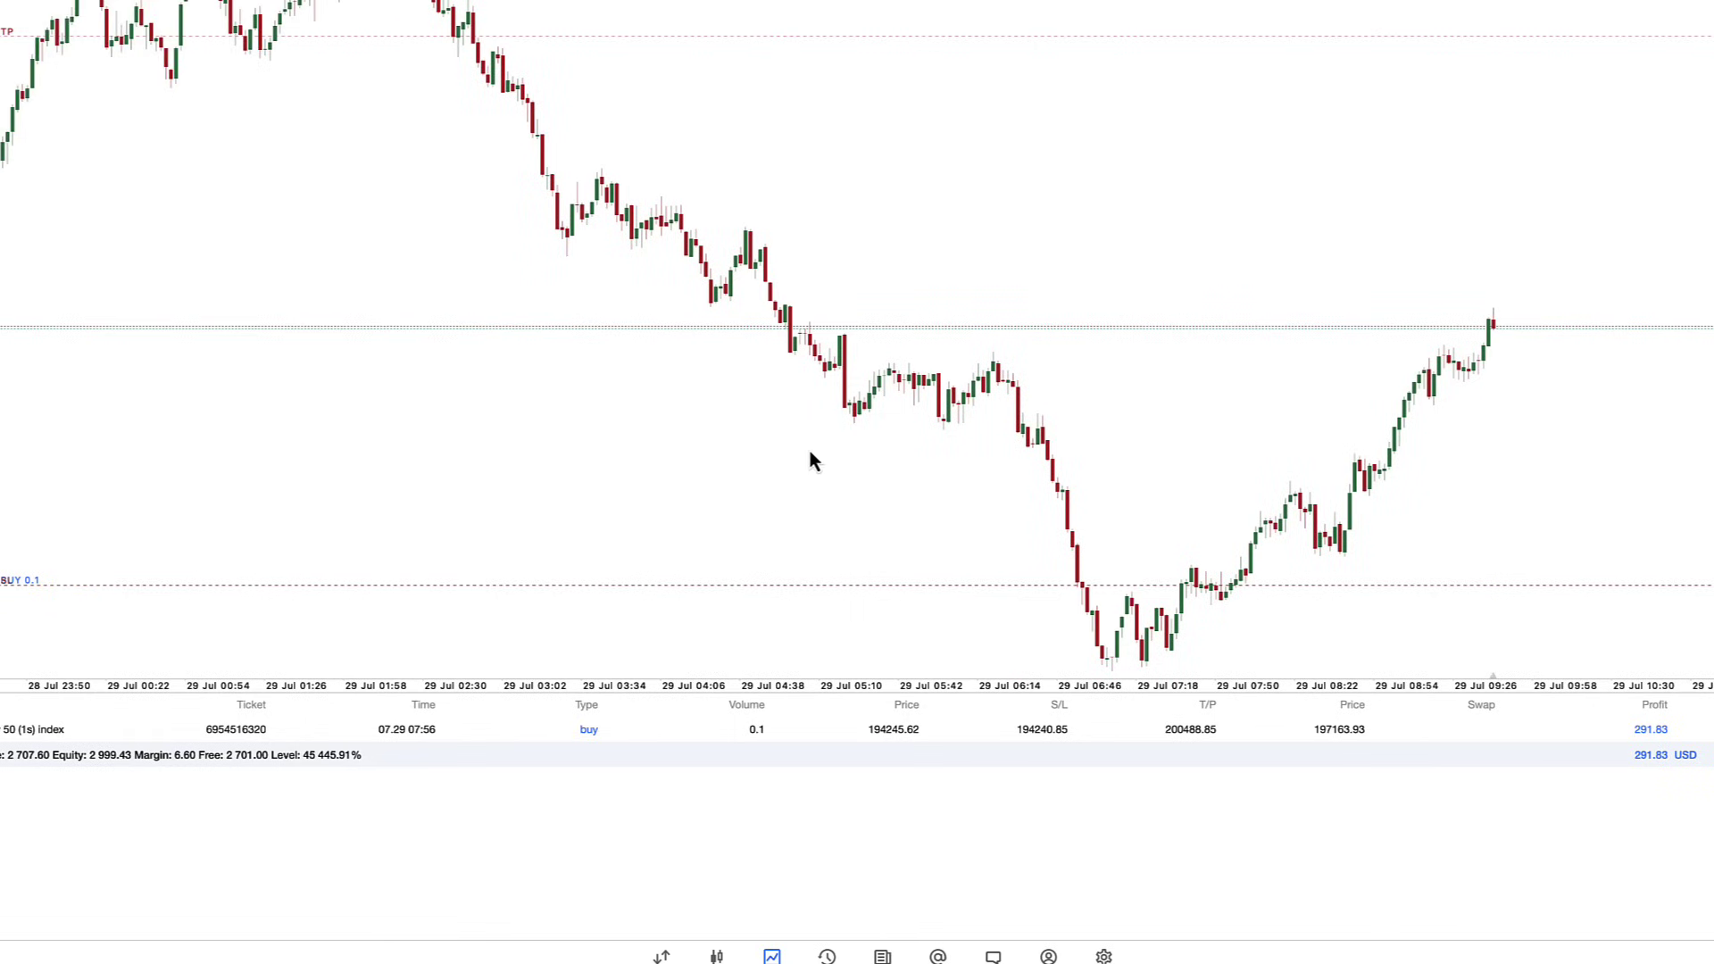
pyautogui.moveTo(810, 450); pyautogui.dragTo(966, 537)
pyautogui.moveTo(1054, 459); pyautogui.dragTo(923, 461)
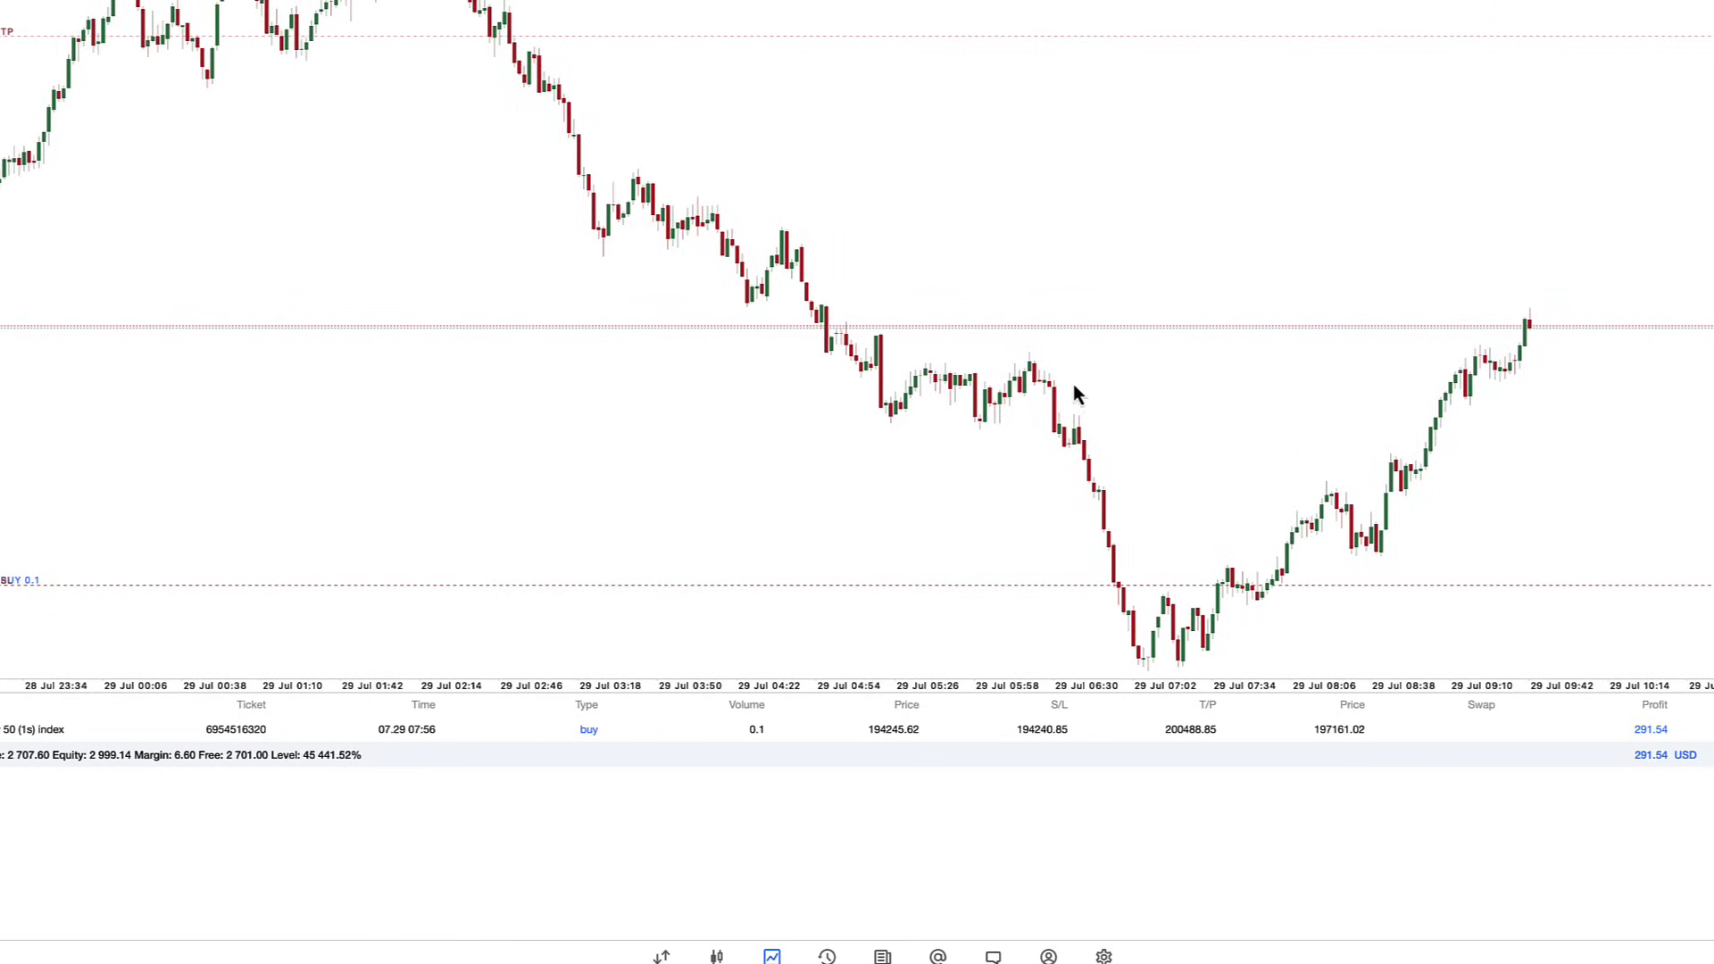
# Open the buy trade's modification form to check its take-profit and stop-loss levels, then cancel it and view the chart
pyautogui.doubleClick(360, 33)
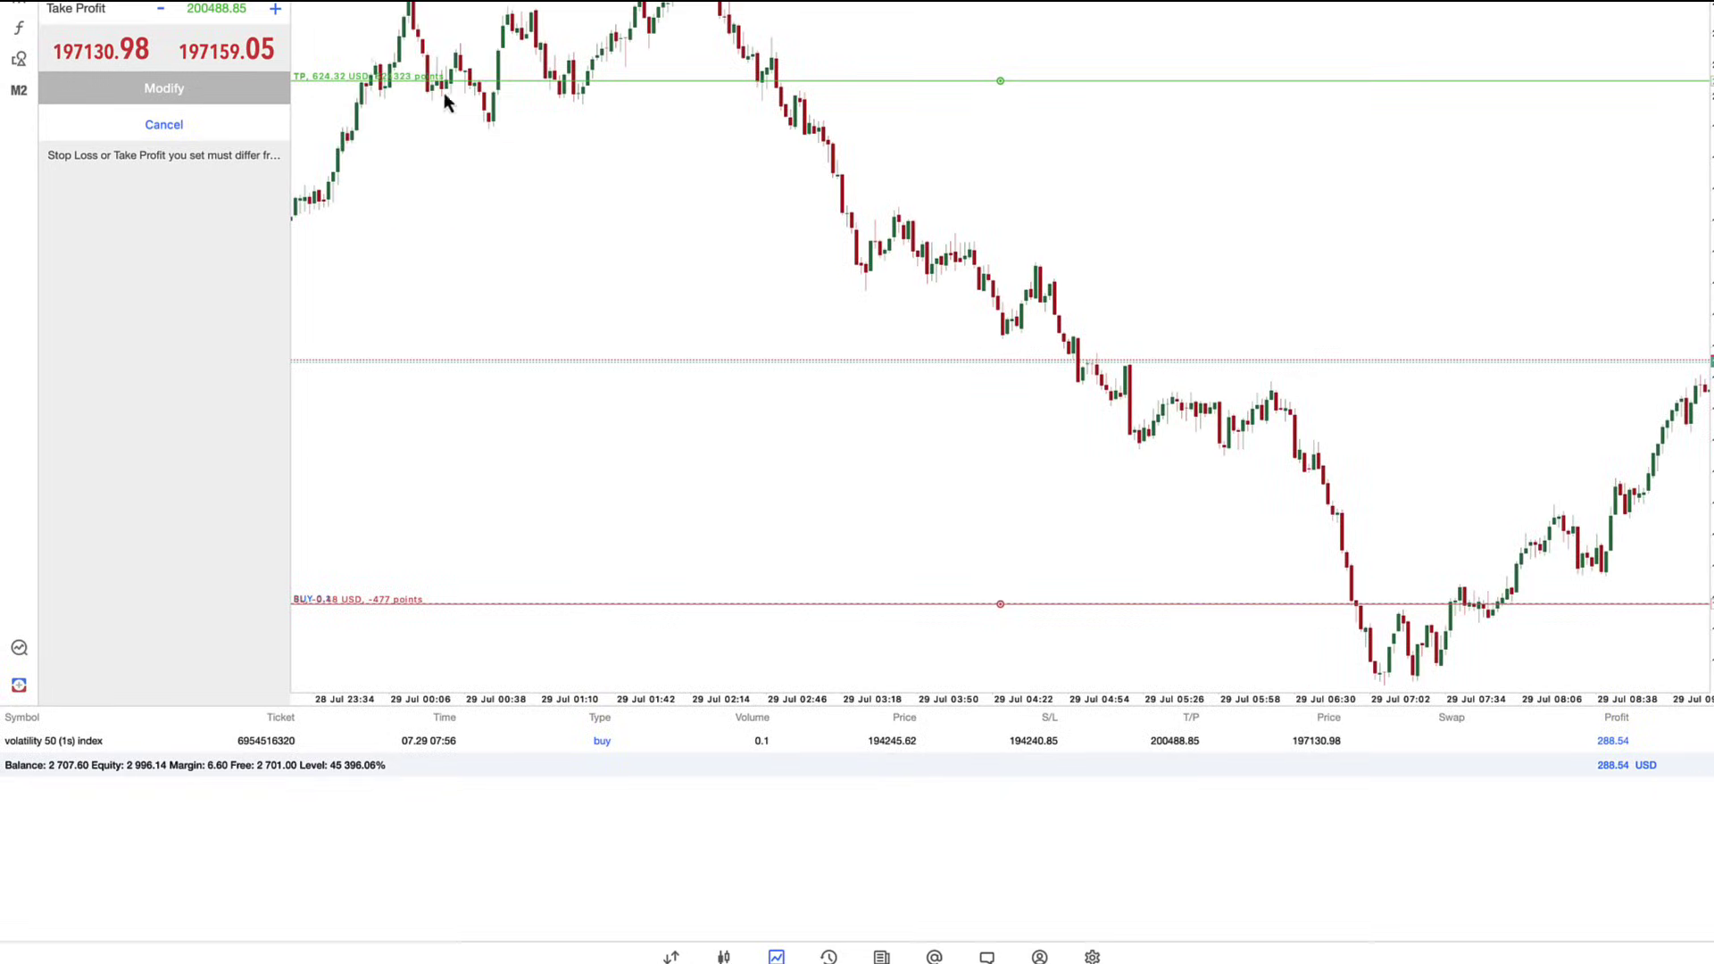
pyautogui.click(166, 122)
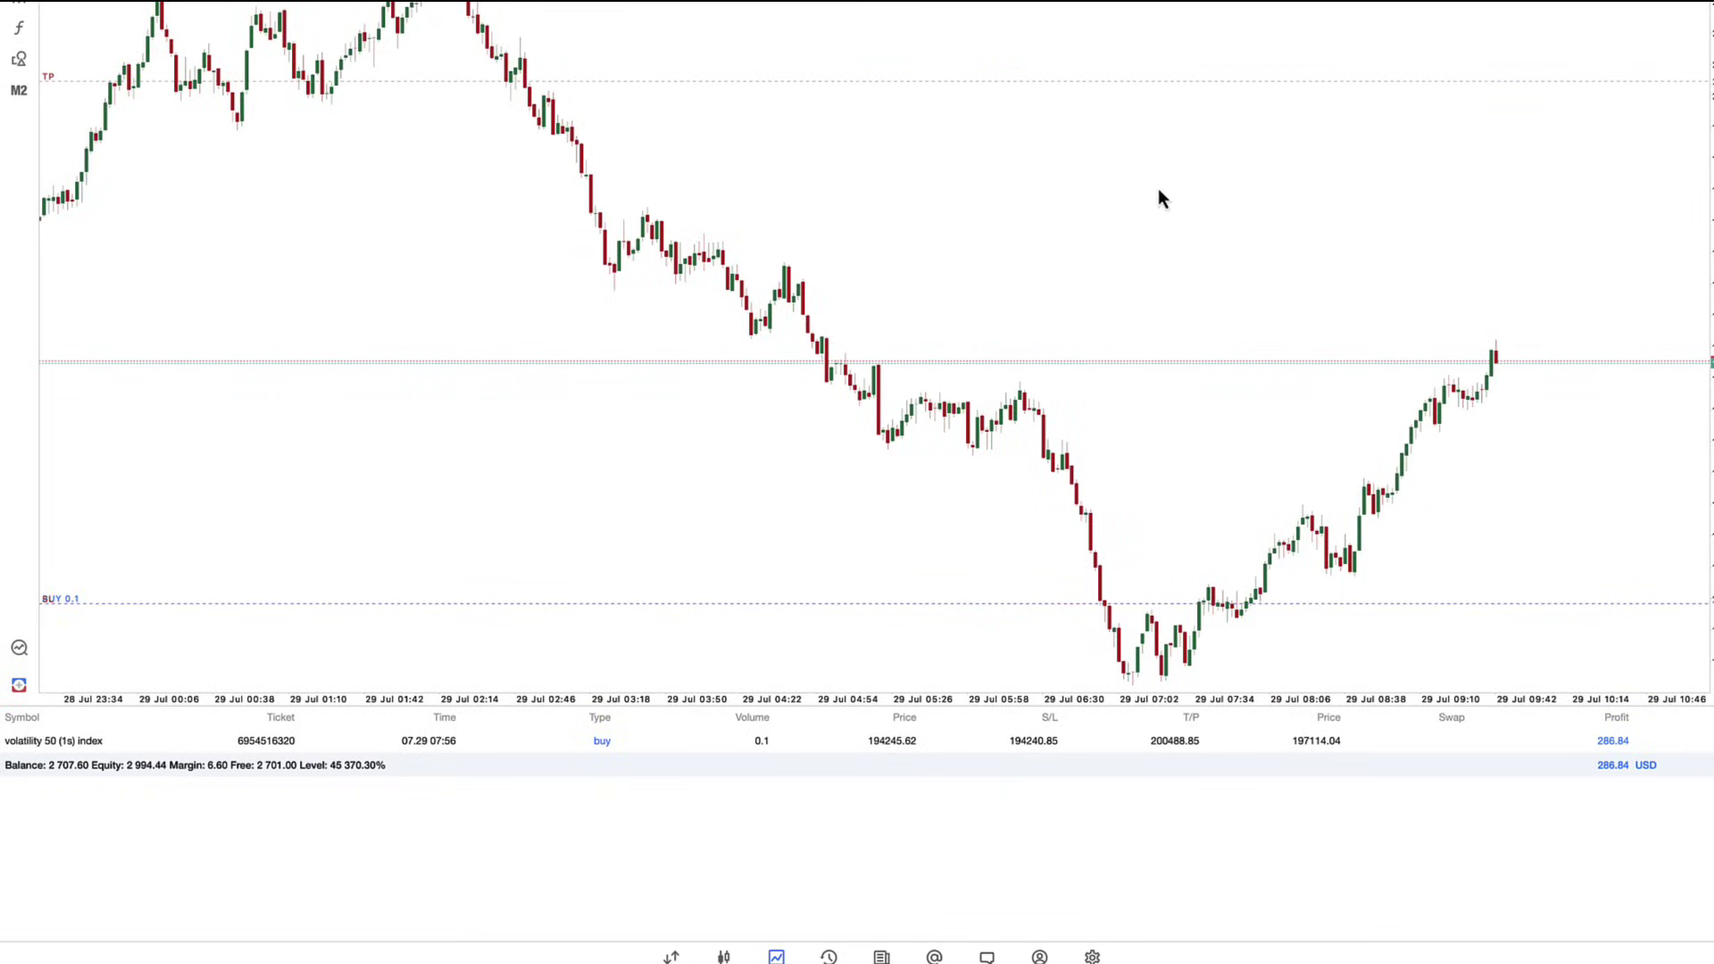
pyautogui.moveTo(652, 250); pyautogui.dragTo(757, 257)
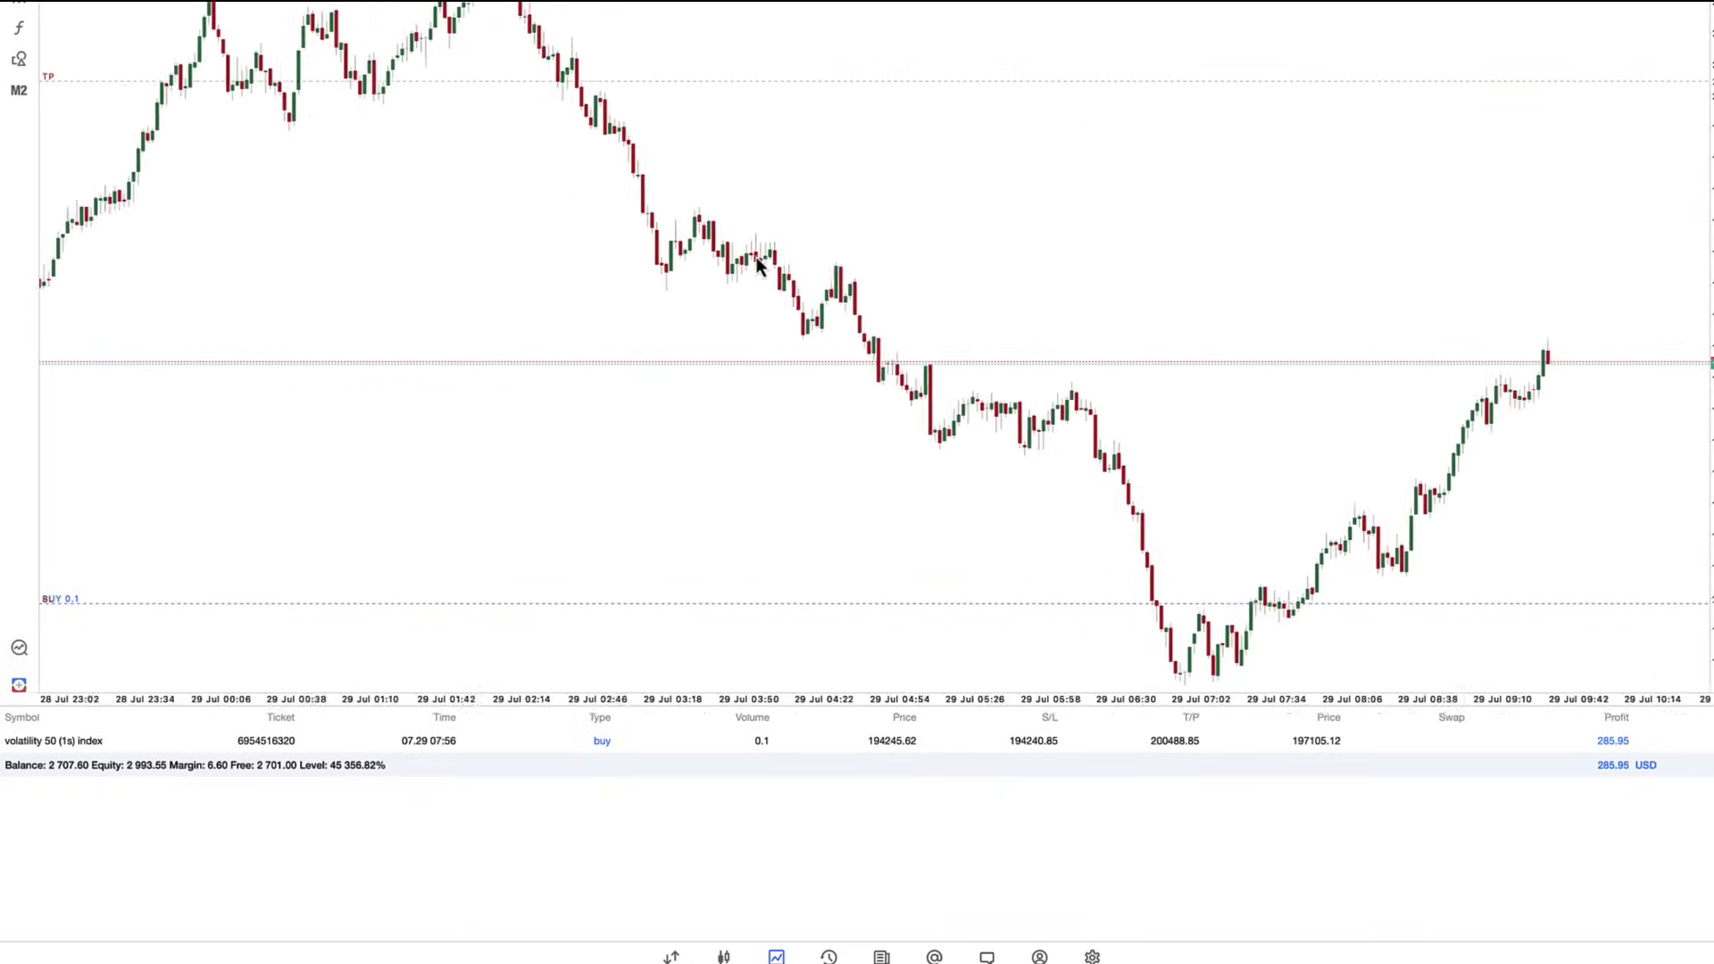
pyautogui.hscroll(3, 757, 263)
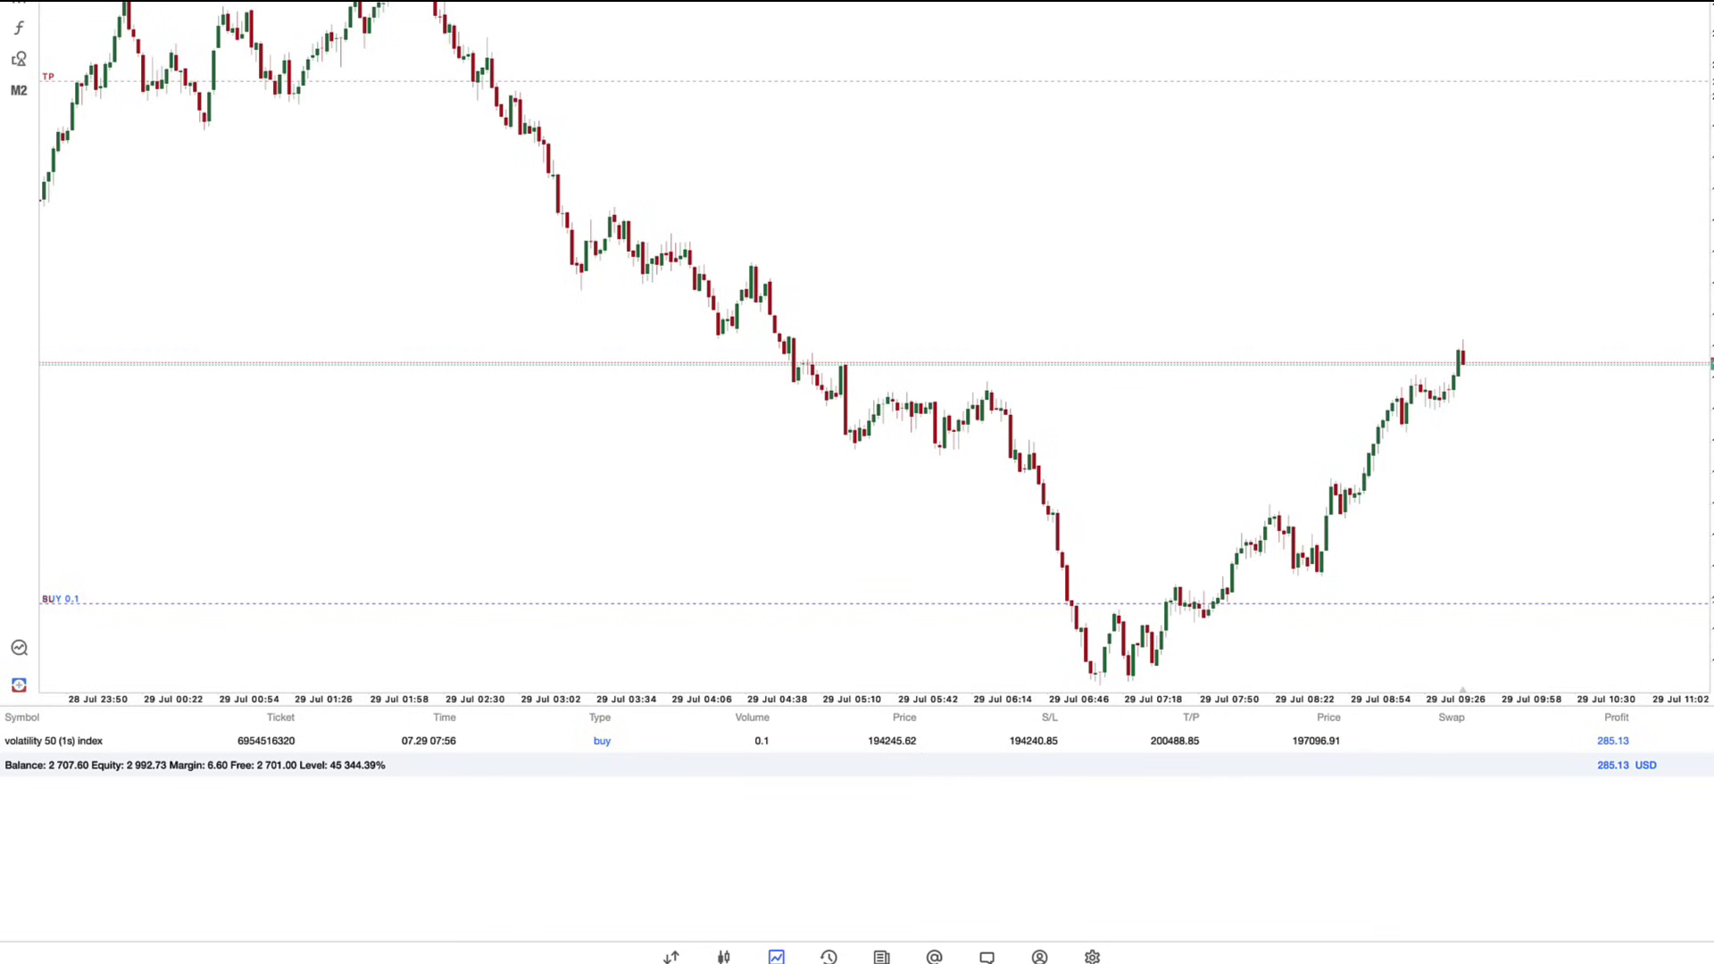
# Switch back to the Deriv chart and draw a thin rectangle zone from 07:27 to 09:14 between about 194005 and 194111
pyautogui.moveTo(1240, 948)
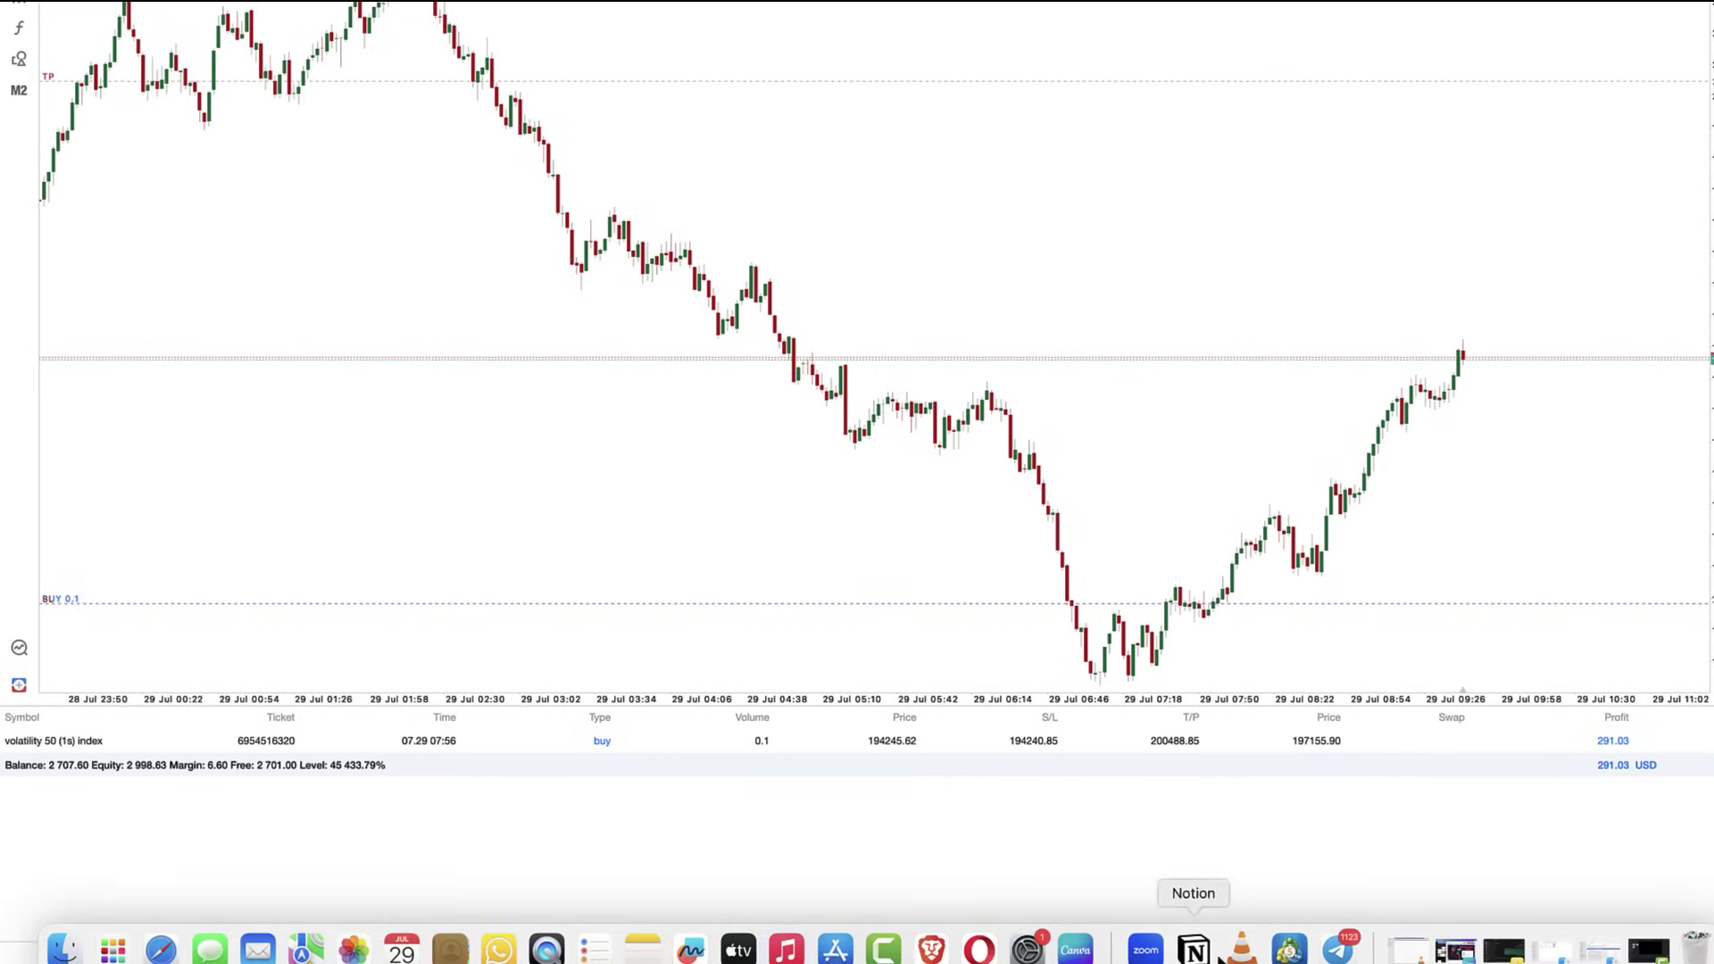
pyautogui.click(931, 951)
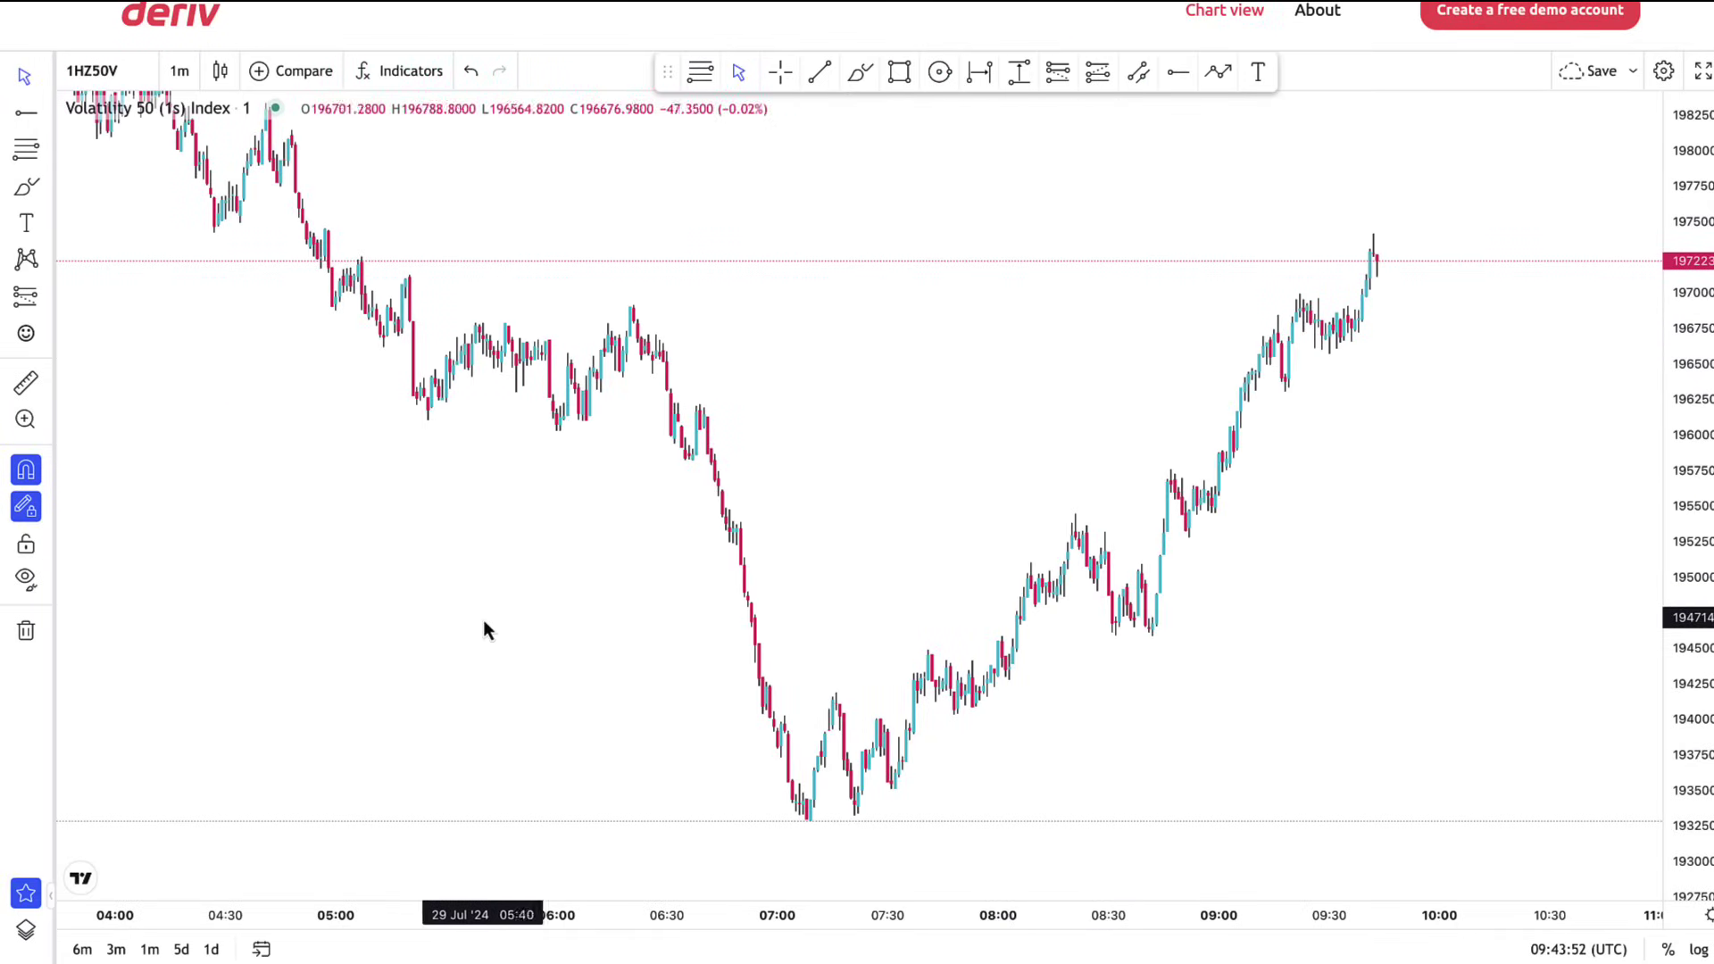
pyautogui.scroll(-4, 484, 620)
pyautogui.scroll(4, 865, 555)
pyautogui.hscroll(-3, 720, 582)
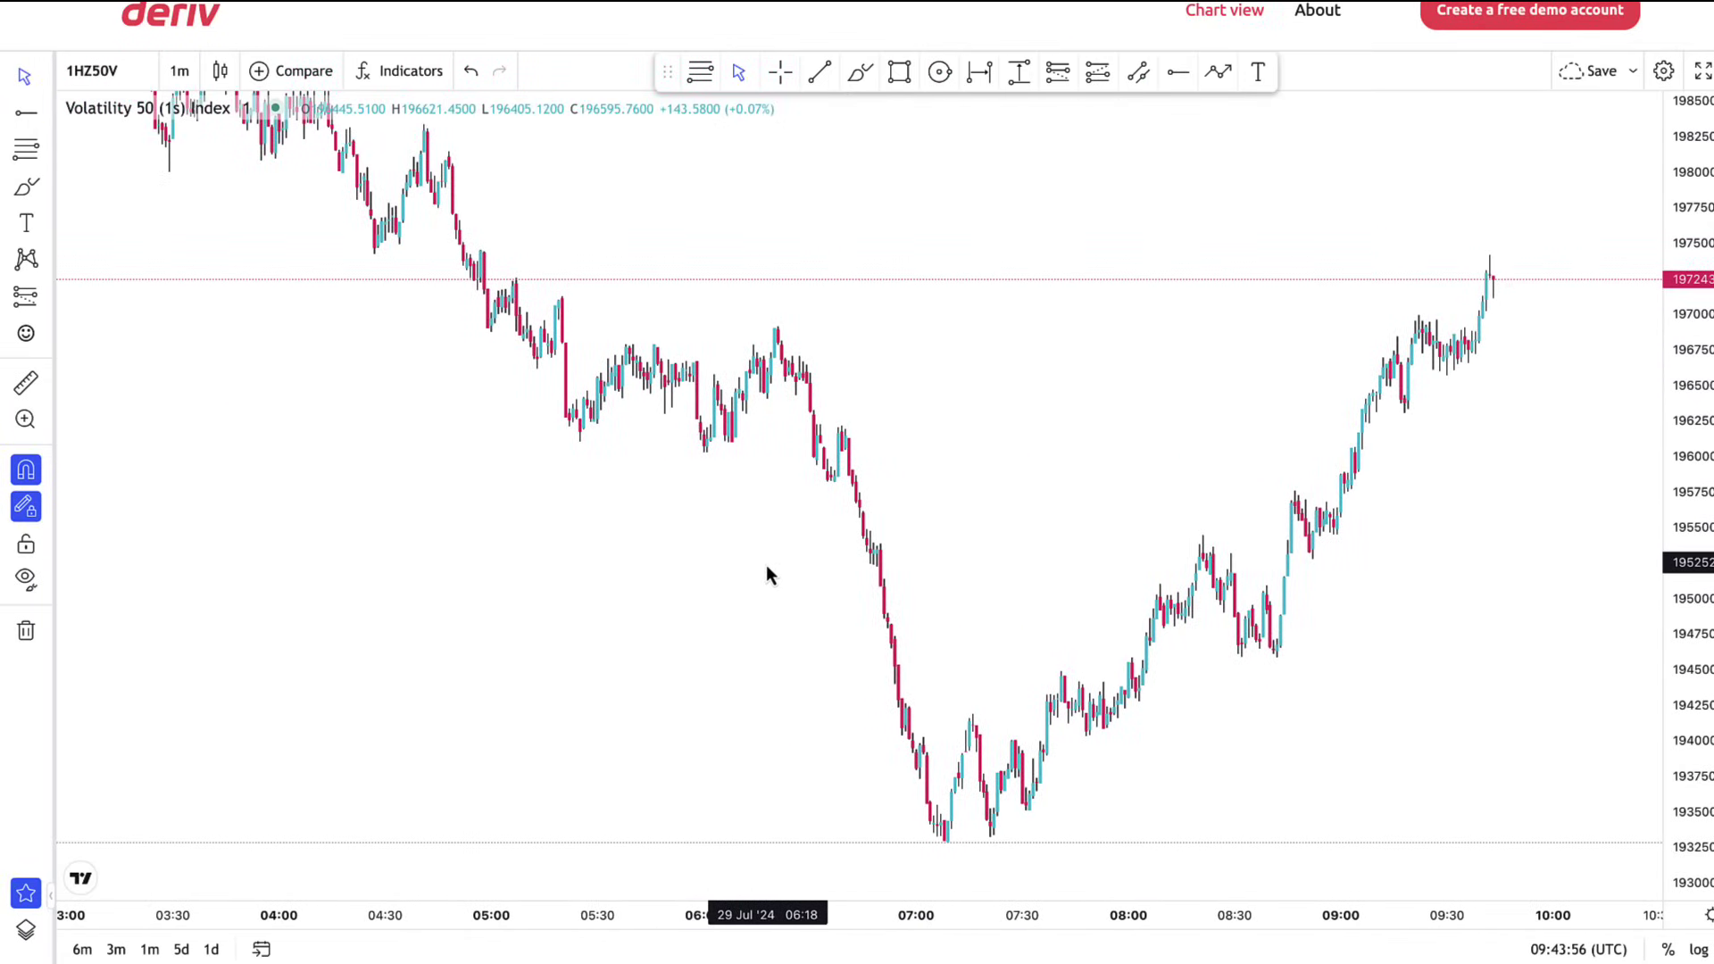
pyautogui.hscroll(-3, 769, 539)
pyautogui.moveTo(938, 543); pyautogui.dragTo(927, 544)
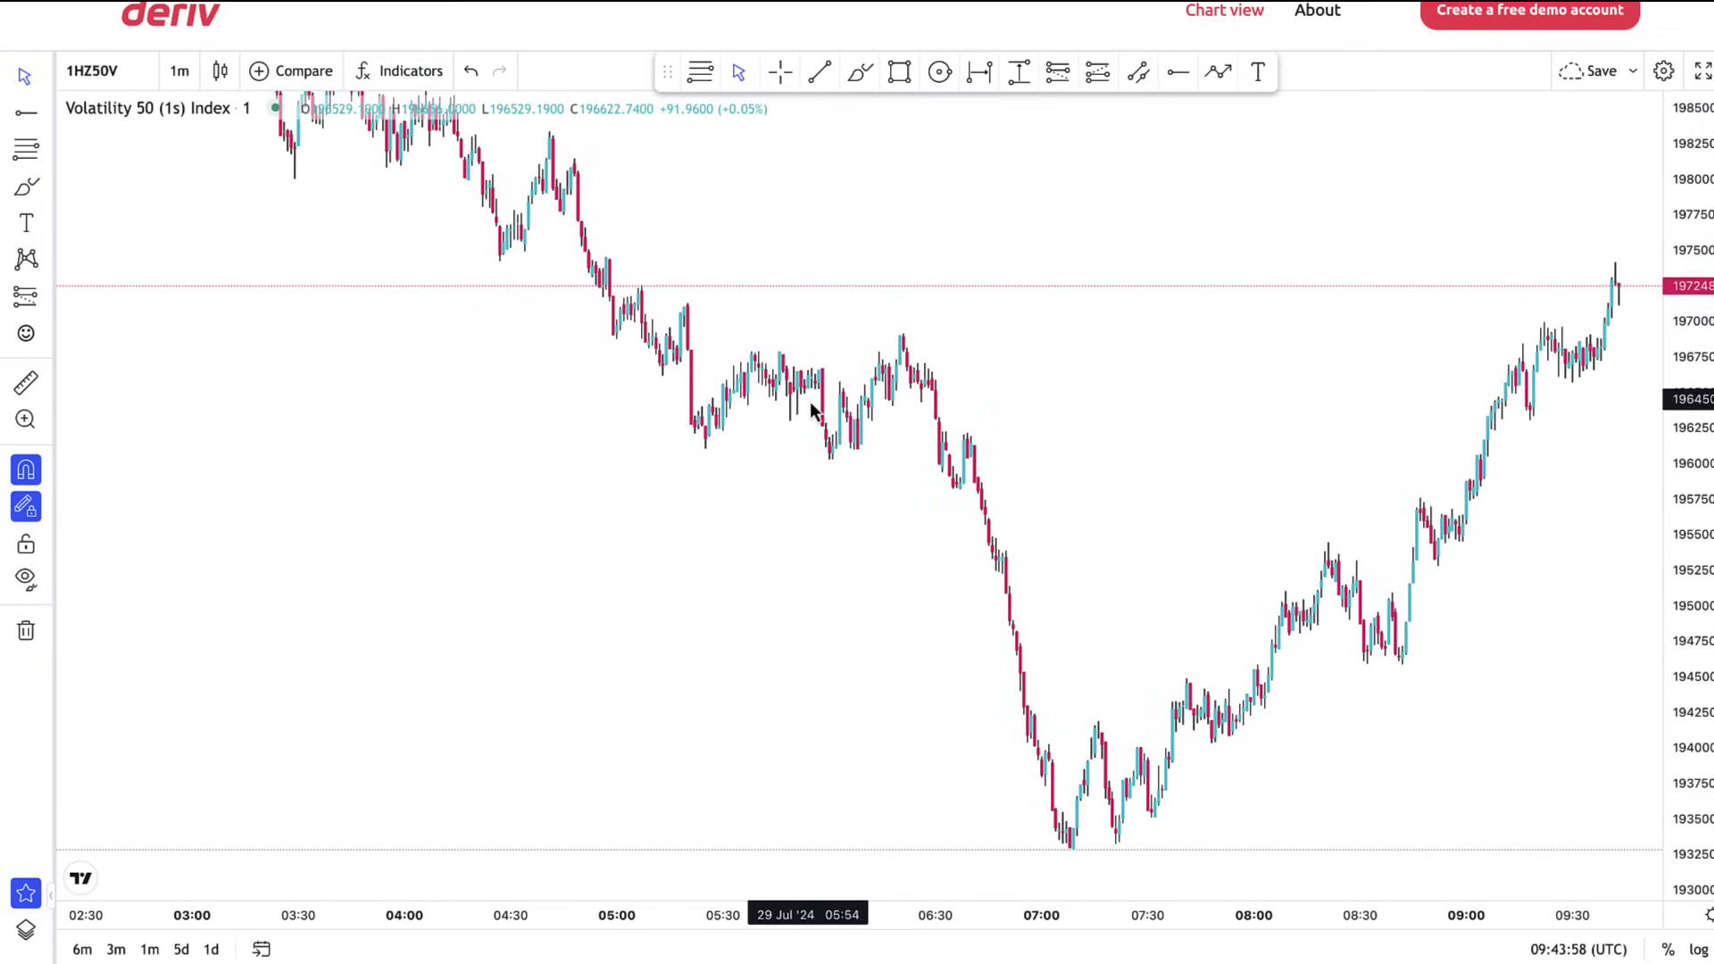
pyautogui.click(901, 75)
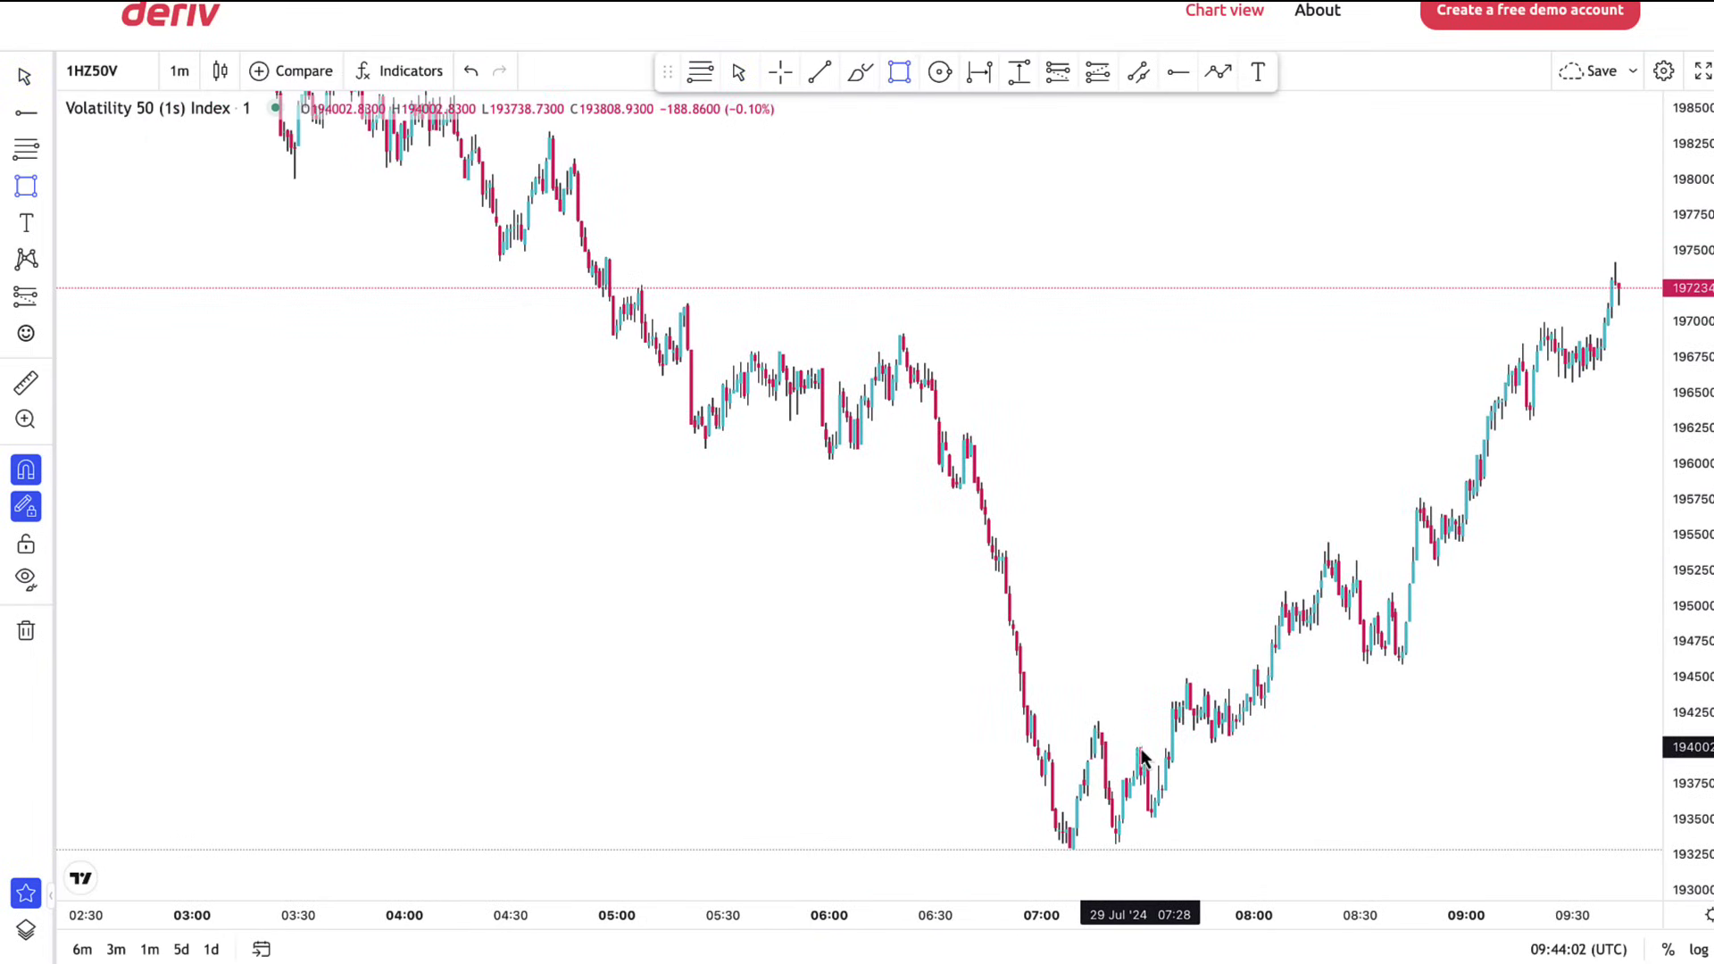
pyautogui.moveTo(1158, 789)
pyautogui.mouseDown()
pyautogui.moveTo(1477, 792)
pyautogui.moveTo(1518, 780)
pyautogui.moveTo(1515, 743)
pyautogui.mouseUp()
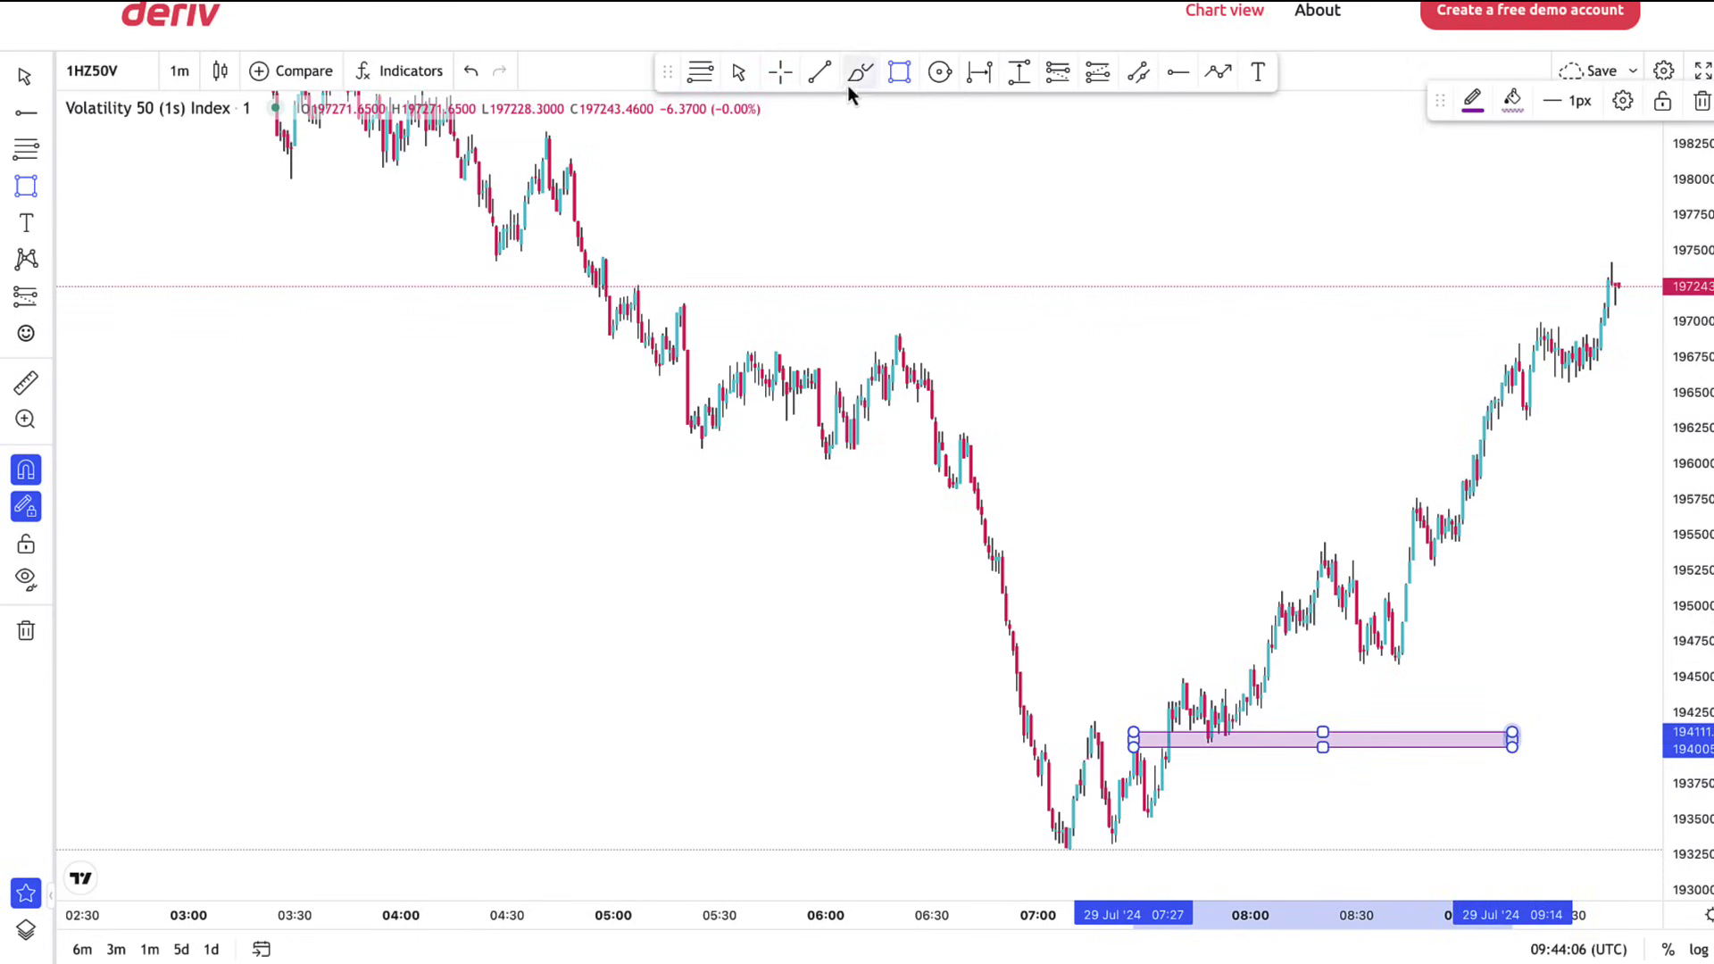
# Enlarge the rectangle zone so it starts at 07:14 and spans about 193808 to 194111
pyautogui.click(746, 73)
pyautogui.moveTo(1070, 467); pyautogui.dragTo(780, 340)
pyautogui.moveTo(1702, 723); pyautogui.dragTo(1700, 556)
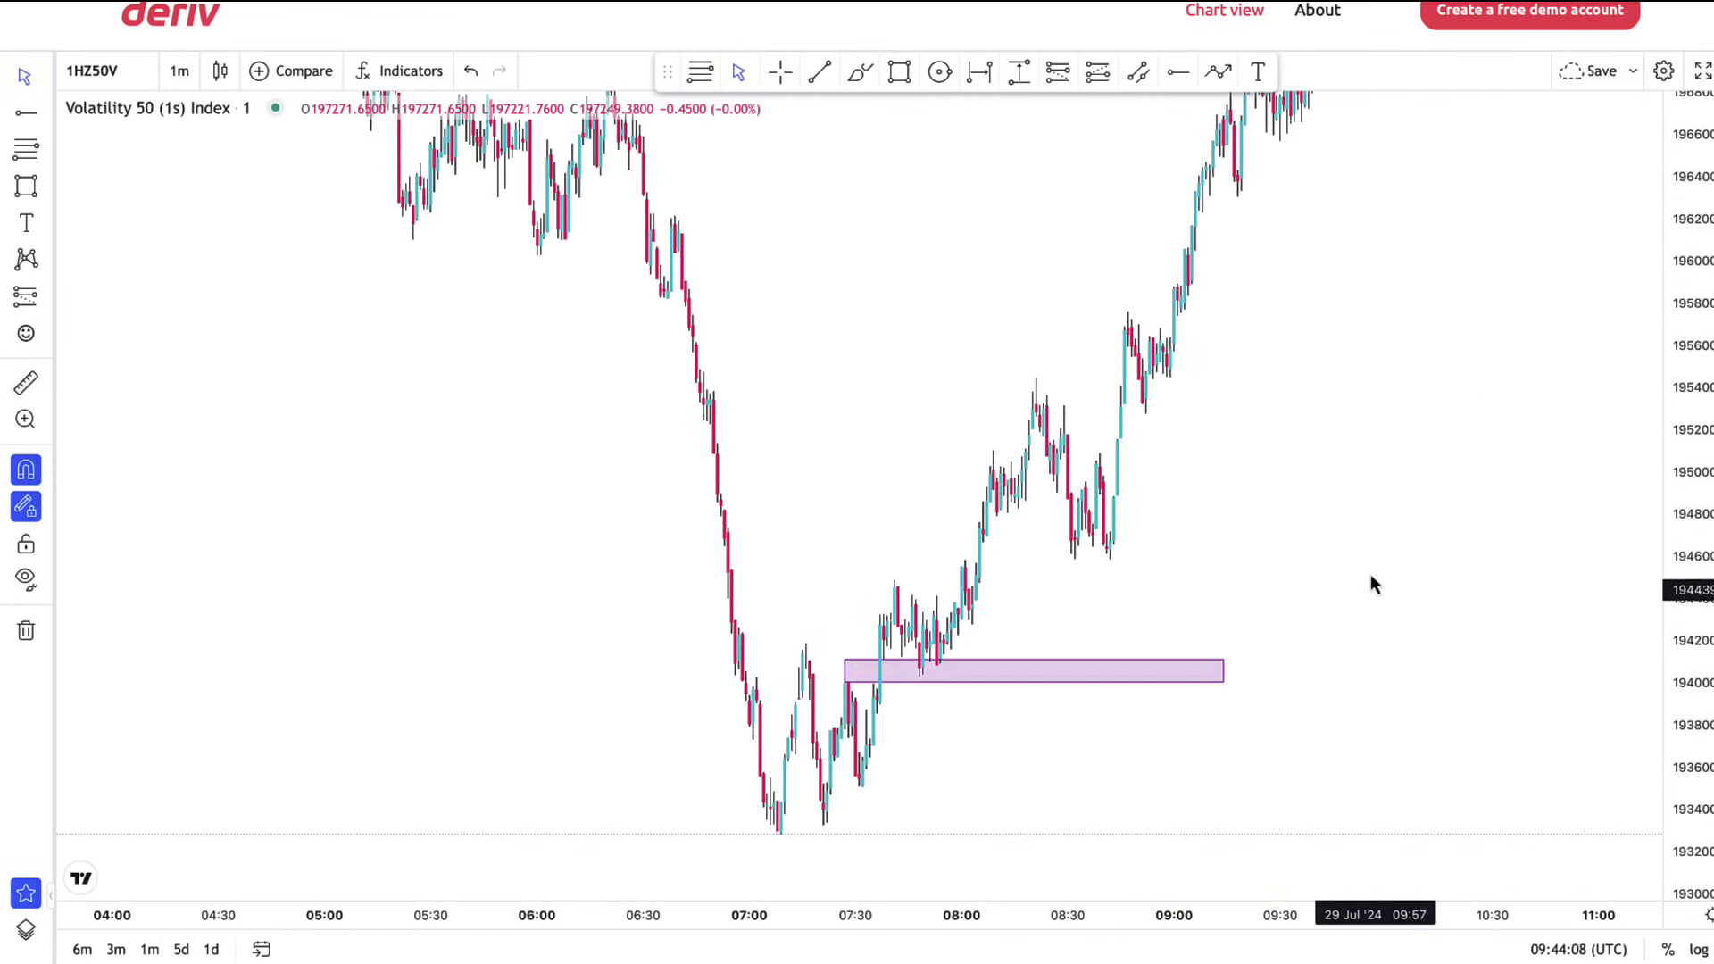
pyautogui.moveTo(1371, 579); pyautogui.dragTo(1392, 494)
pyautogui.moveTo(866, 598); pyautogui.dragTo(817, 600)
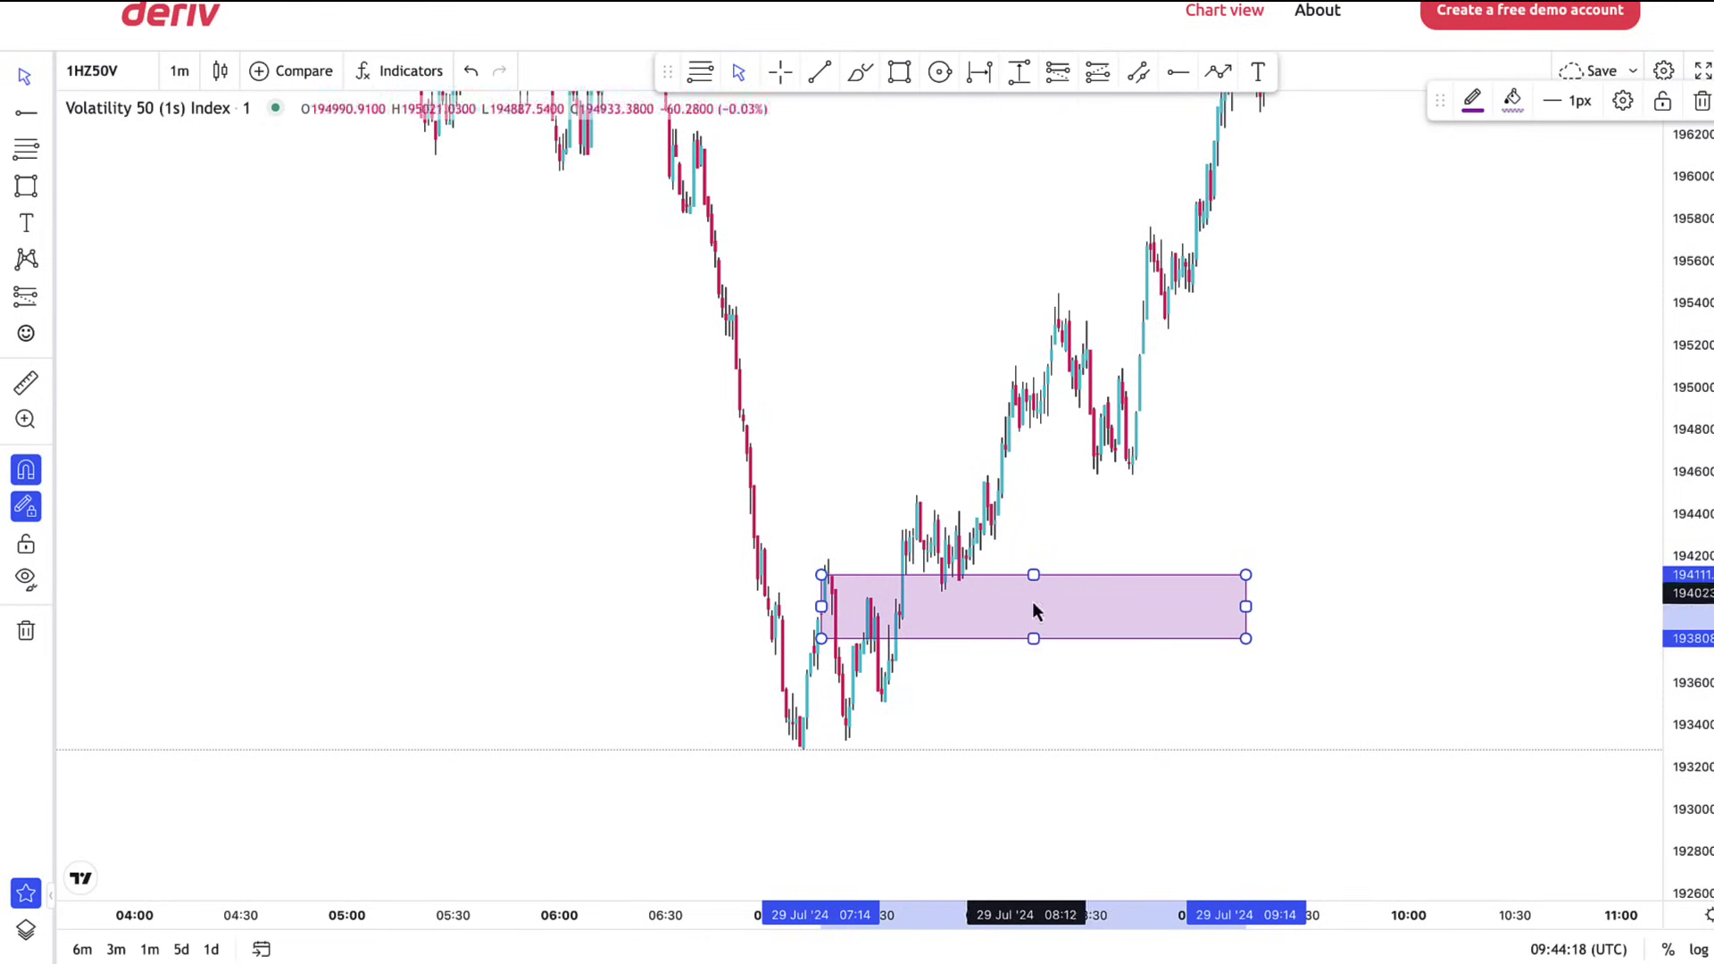
# Brush freehand red marks along the swing high near 194450, the candles around the zone's lower edge, and the pullback around 08:00
pyautogui.click(862, 73)
pyautogui.moveTo(919, 525)
pyautogui.mouseDown()
pyautogui.moveTo(1019, 500)
pyautogui.moveTo(866, 503)
pyautogui.mouseUp()
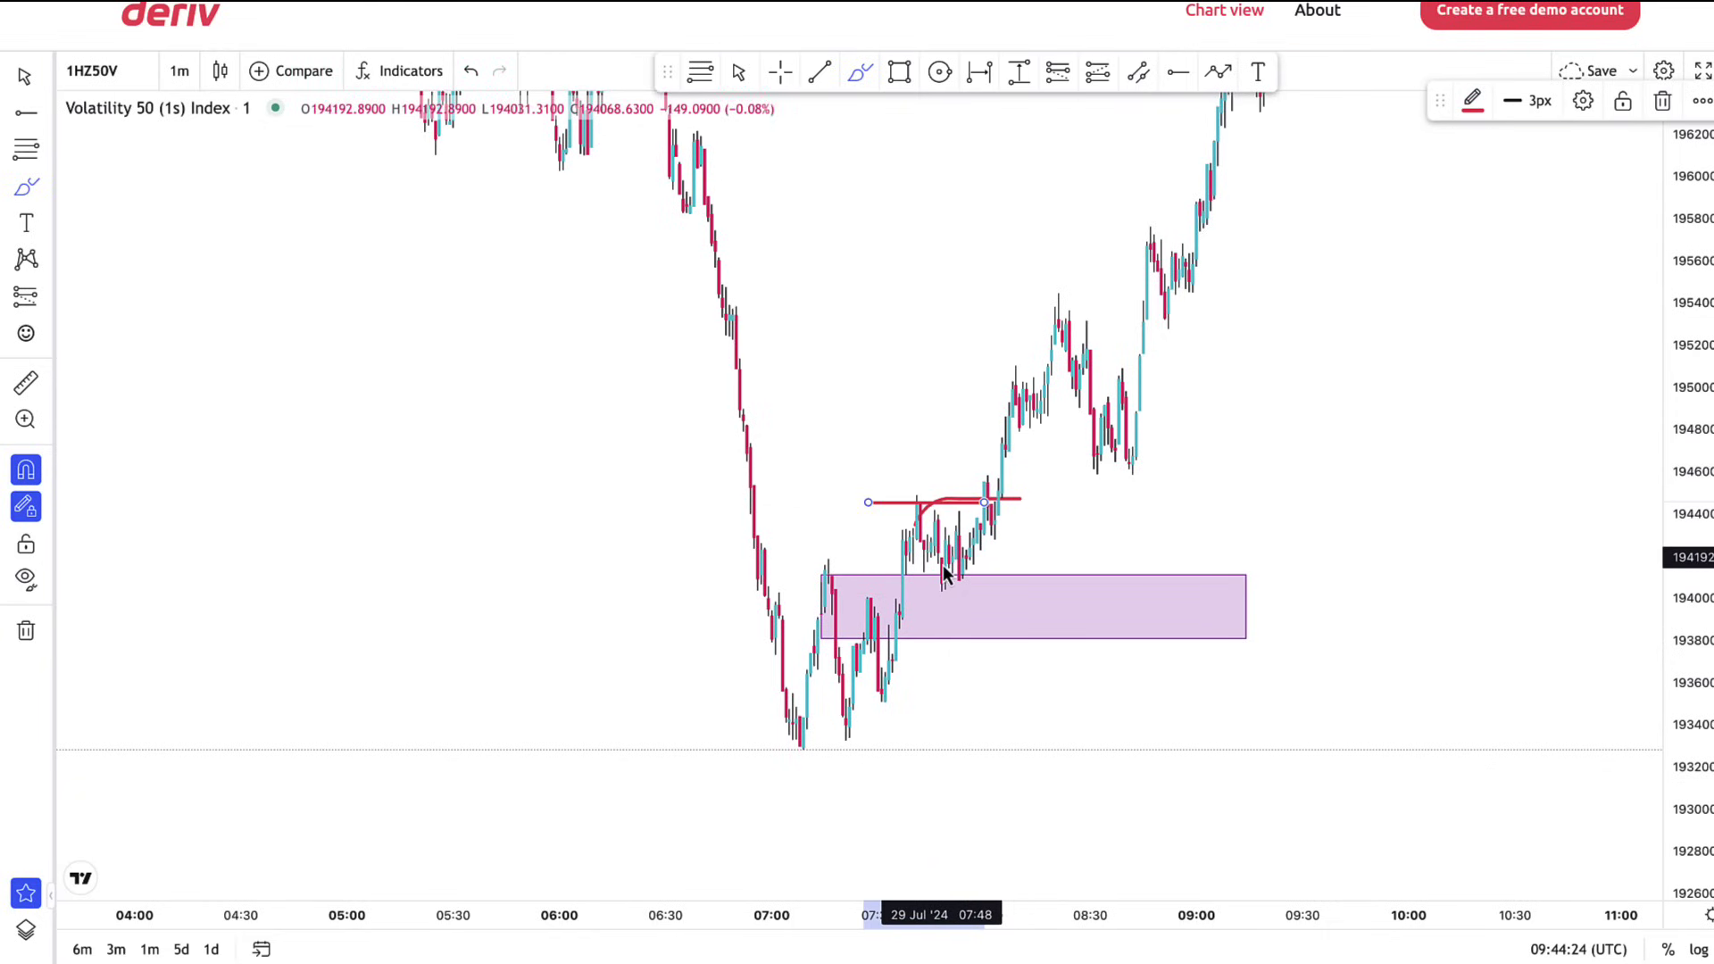
pyautogui.moveTo(894, 647)
pyautogui.mouseDown()
pyautogui.moveTo(953, 634)
pyautogui.moveTo(949, 654)
pyautogui.moveTo(927, 619)
pyautogui.mouseUp()
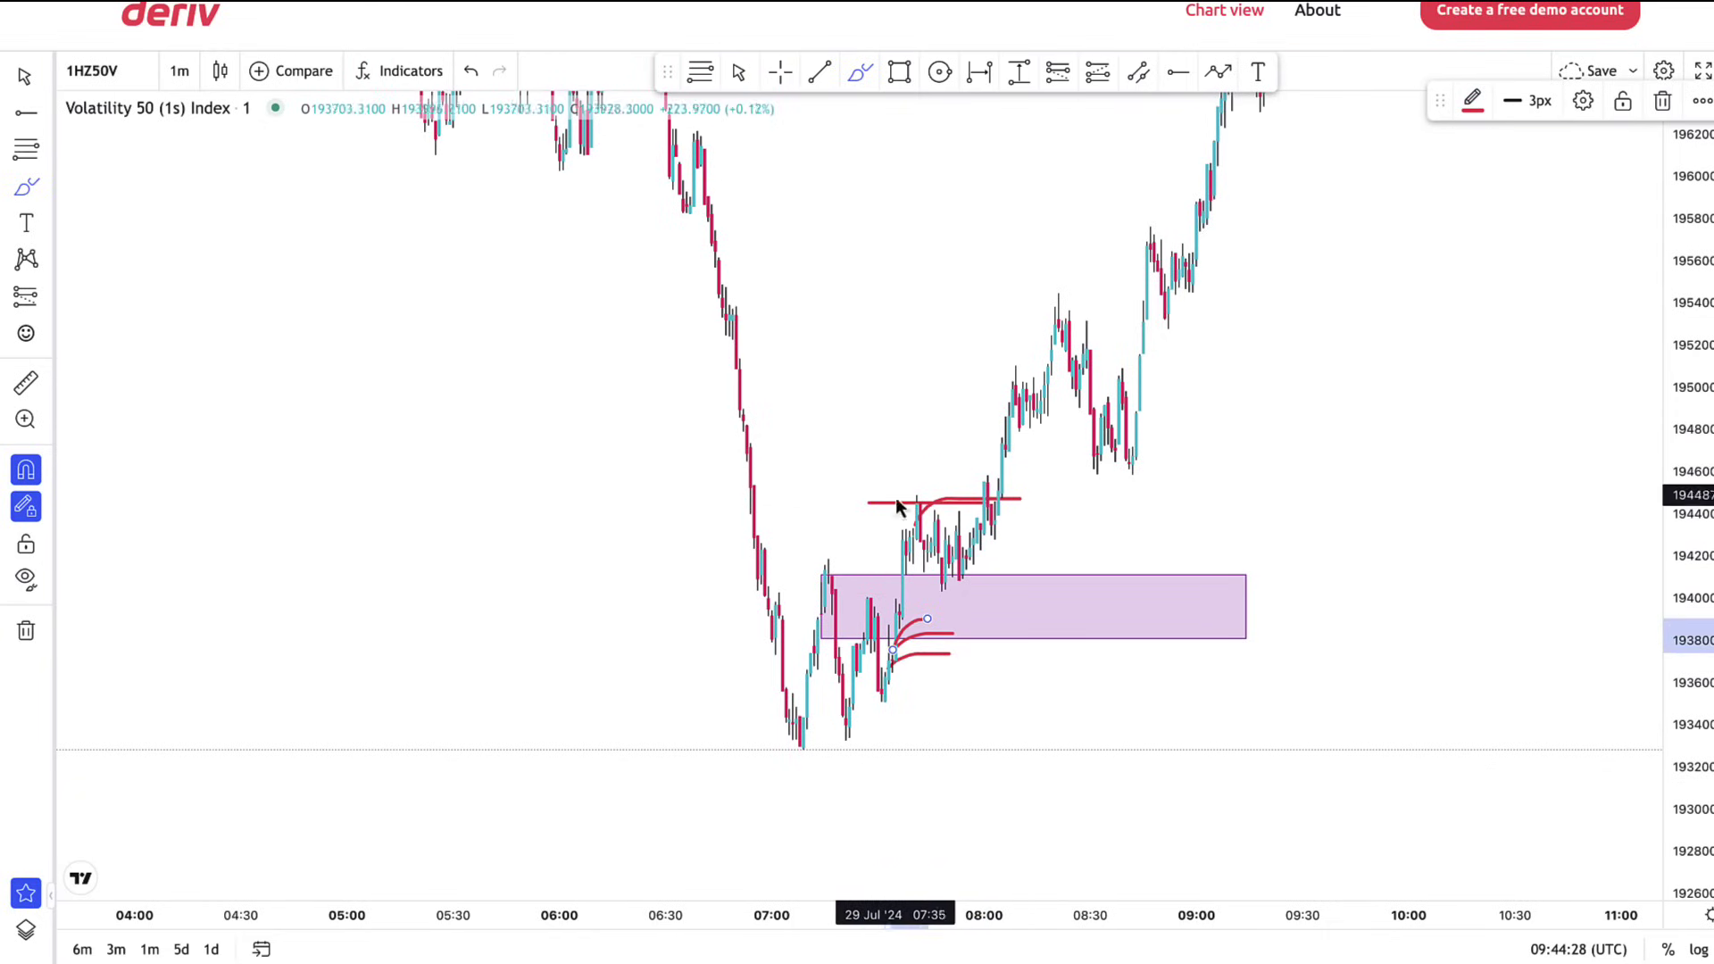
pyautogui.moveTo(975, 528); pyautogui.dragTo(1033, 518)
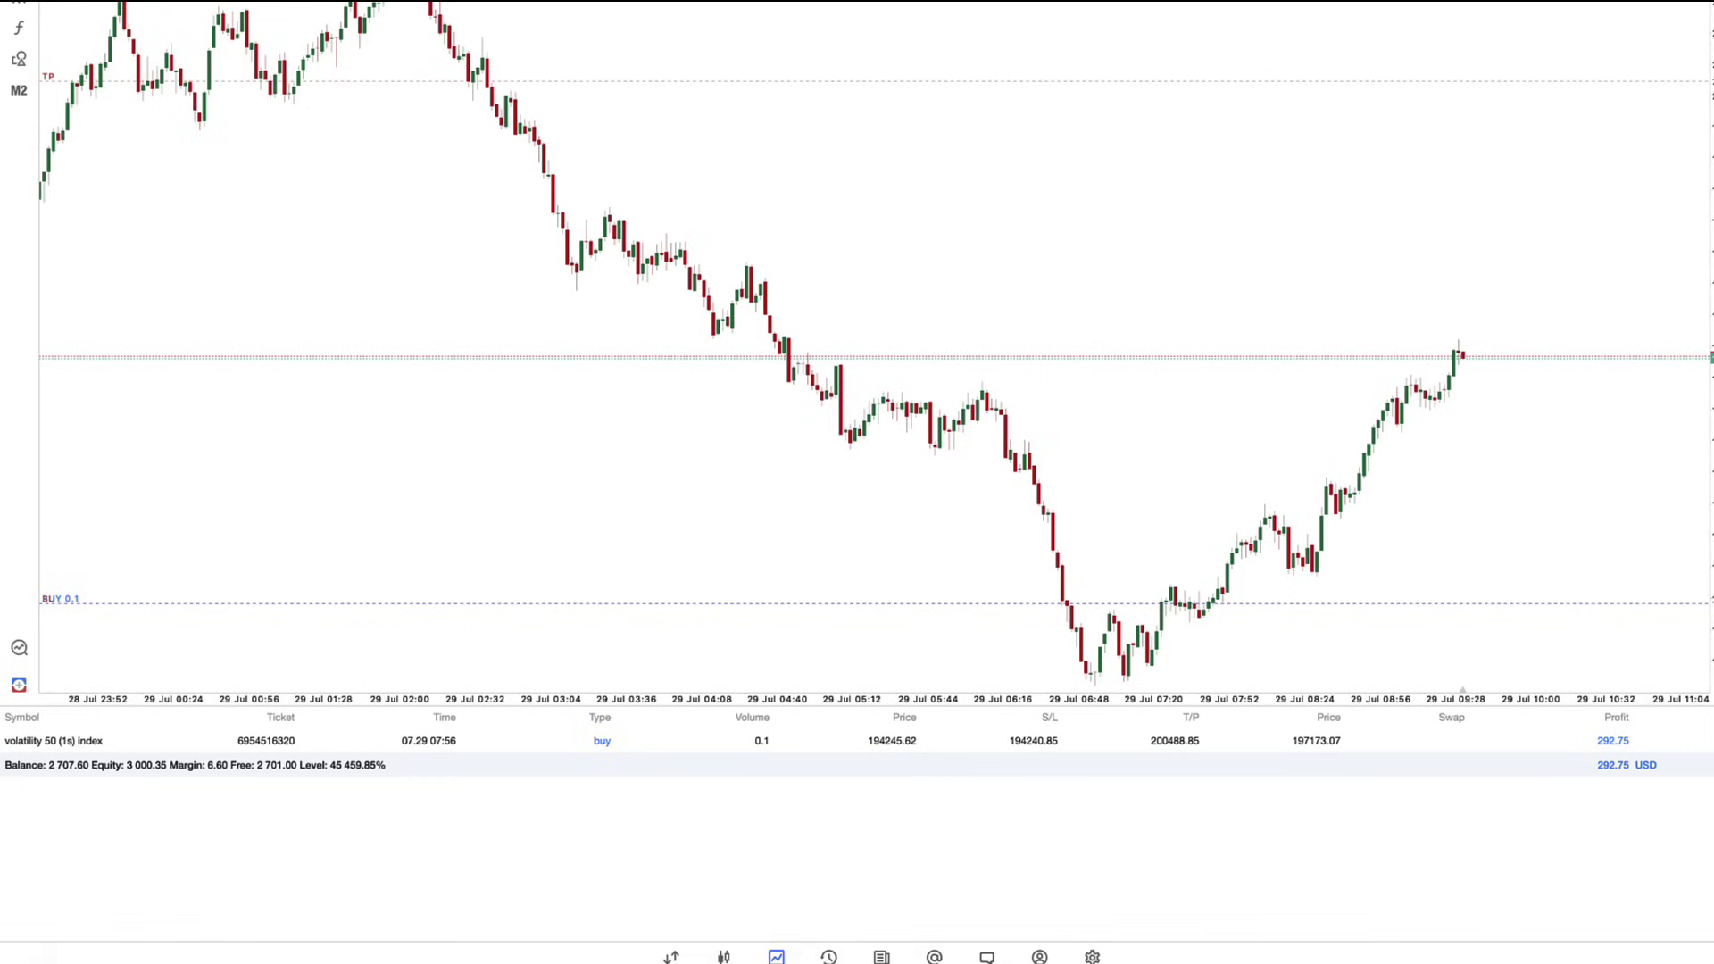
# Switch back to the Deriv chart and draw a rectangle zone from 04:43 to 09:37 between about 197532 and 197947
pyautogui.moveTo(1145, 950)
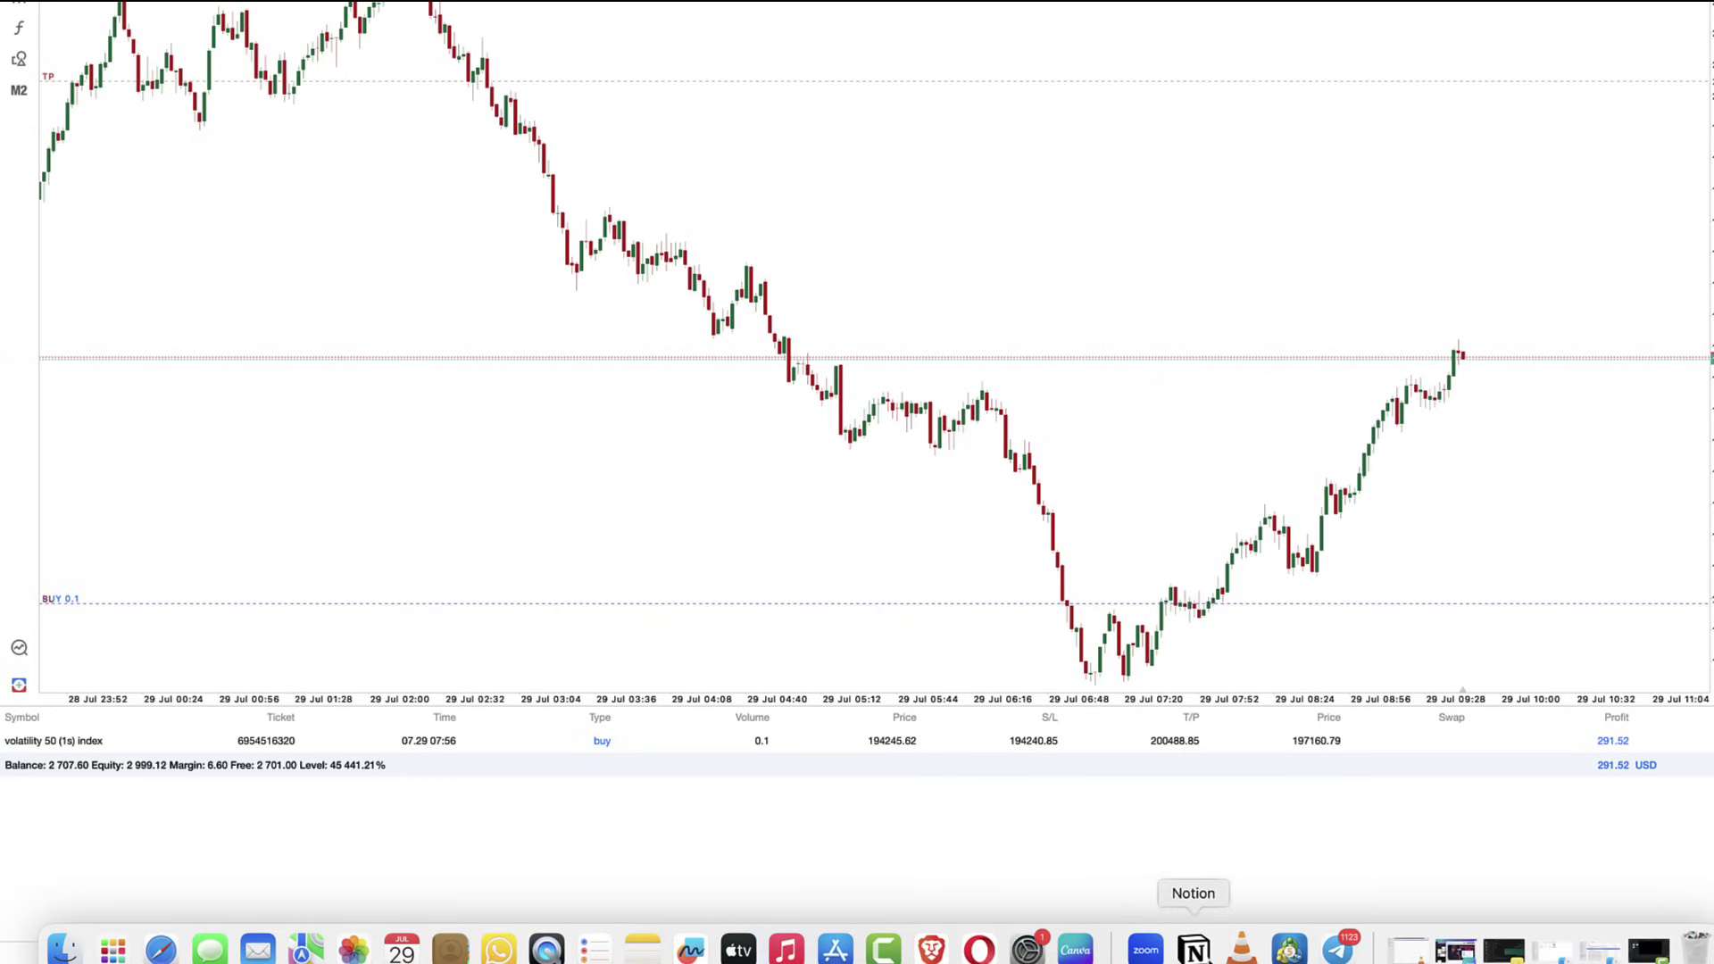
pyautogui.click(931, 950)
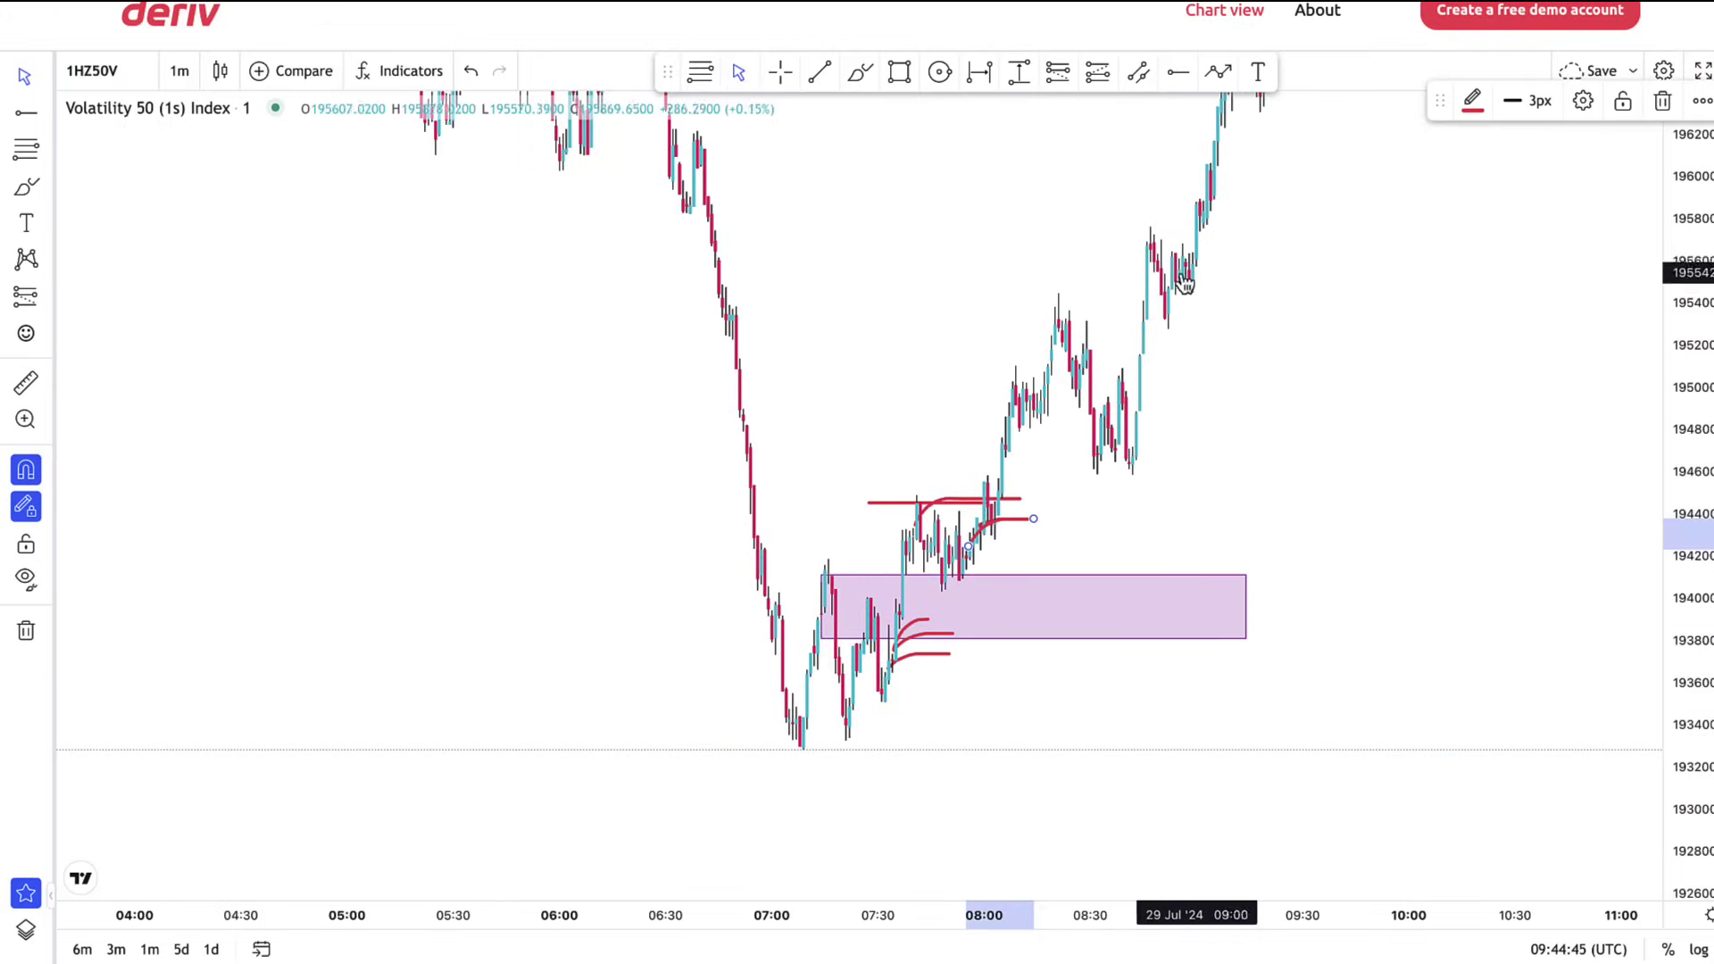
pyautogui.moveTo(966, 218); pyautogui.dragTo(1013, 391)
pyautogui.scroll(-4, 1418, 424)
pyautogui.moveTo(1691, 428); pyautogui.dragTo(1692, 647)
pyautogui.moveTo(1166, 259); pyautogui.dragTo(1212, 389)
pyautogui.scroll(3, 1159, 275)
pyautogui.moveTo(928, 167); pyautogui.dragTo(1143, 323)
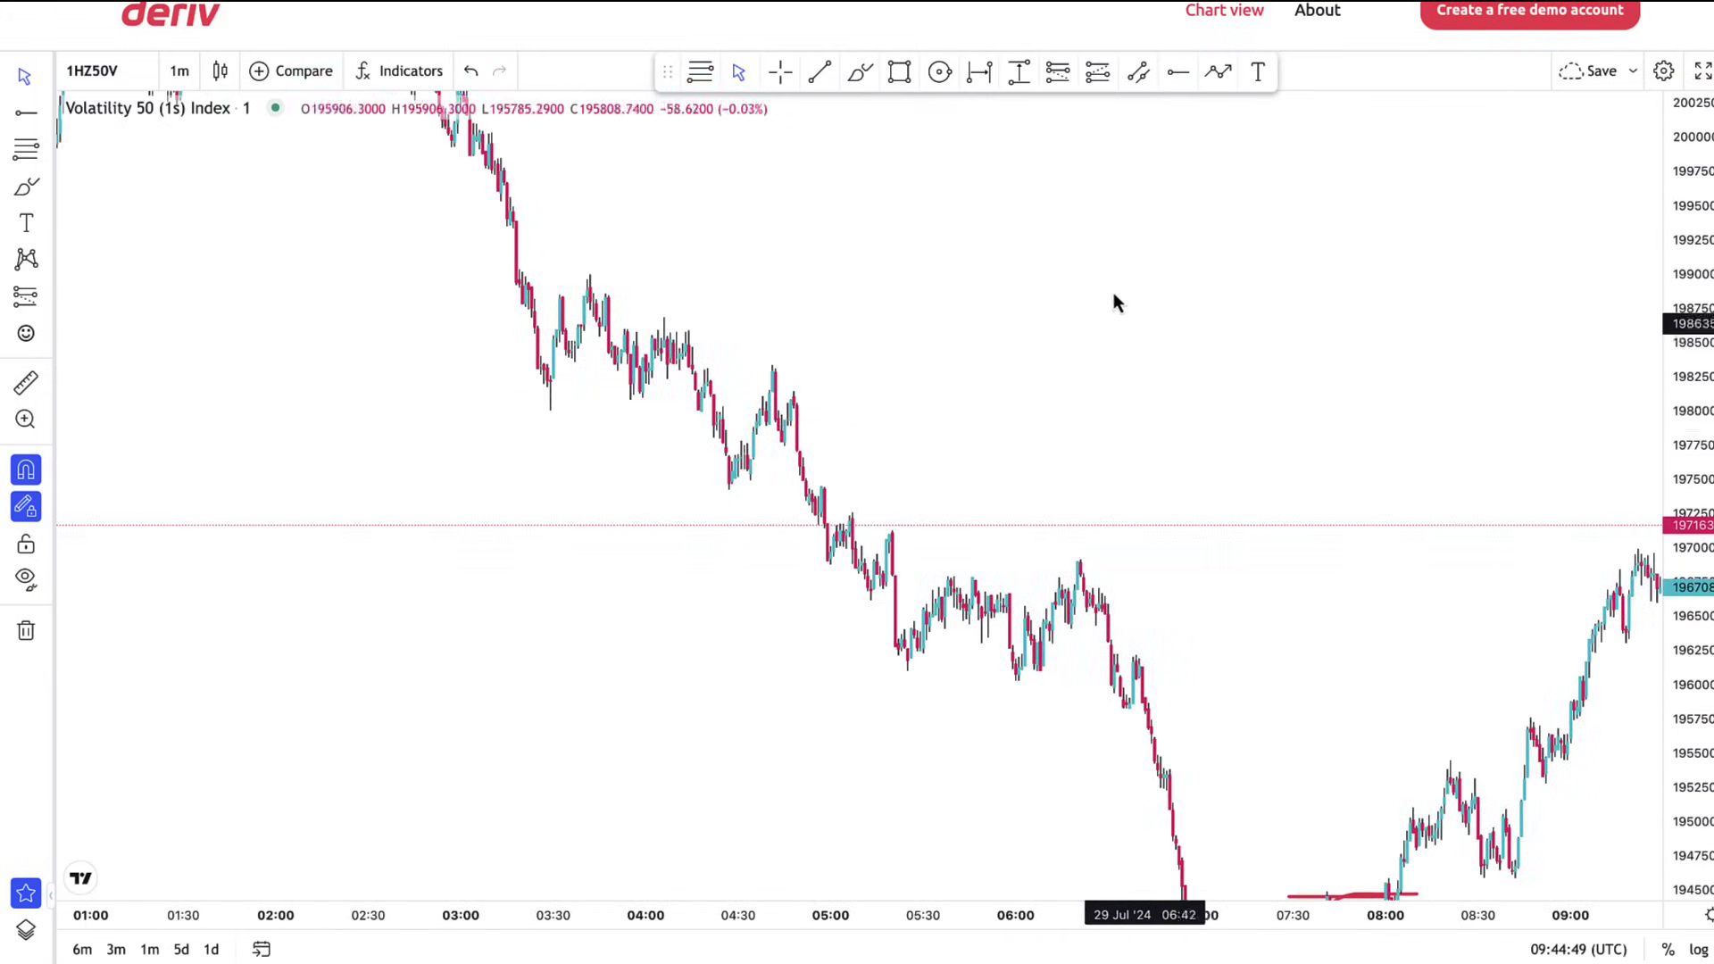
pyautogui.moveTo(1040, 201); pyautogui.dragTo(1161, 272)
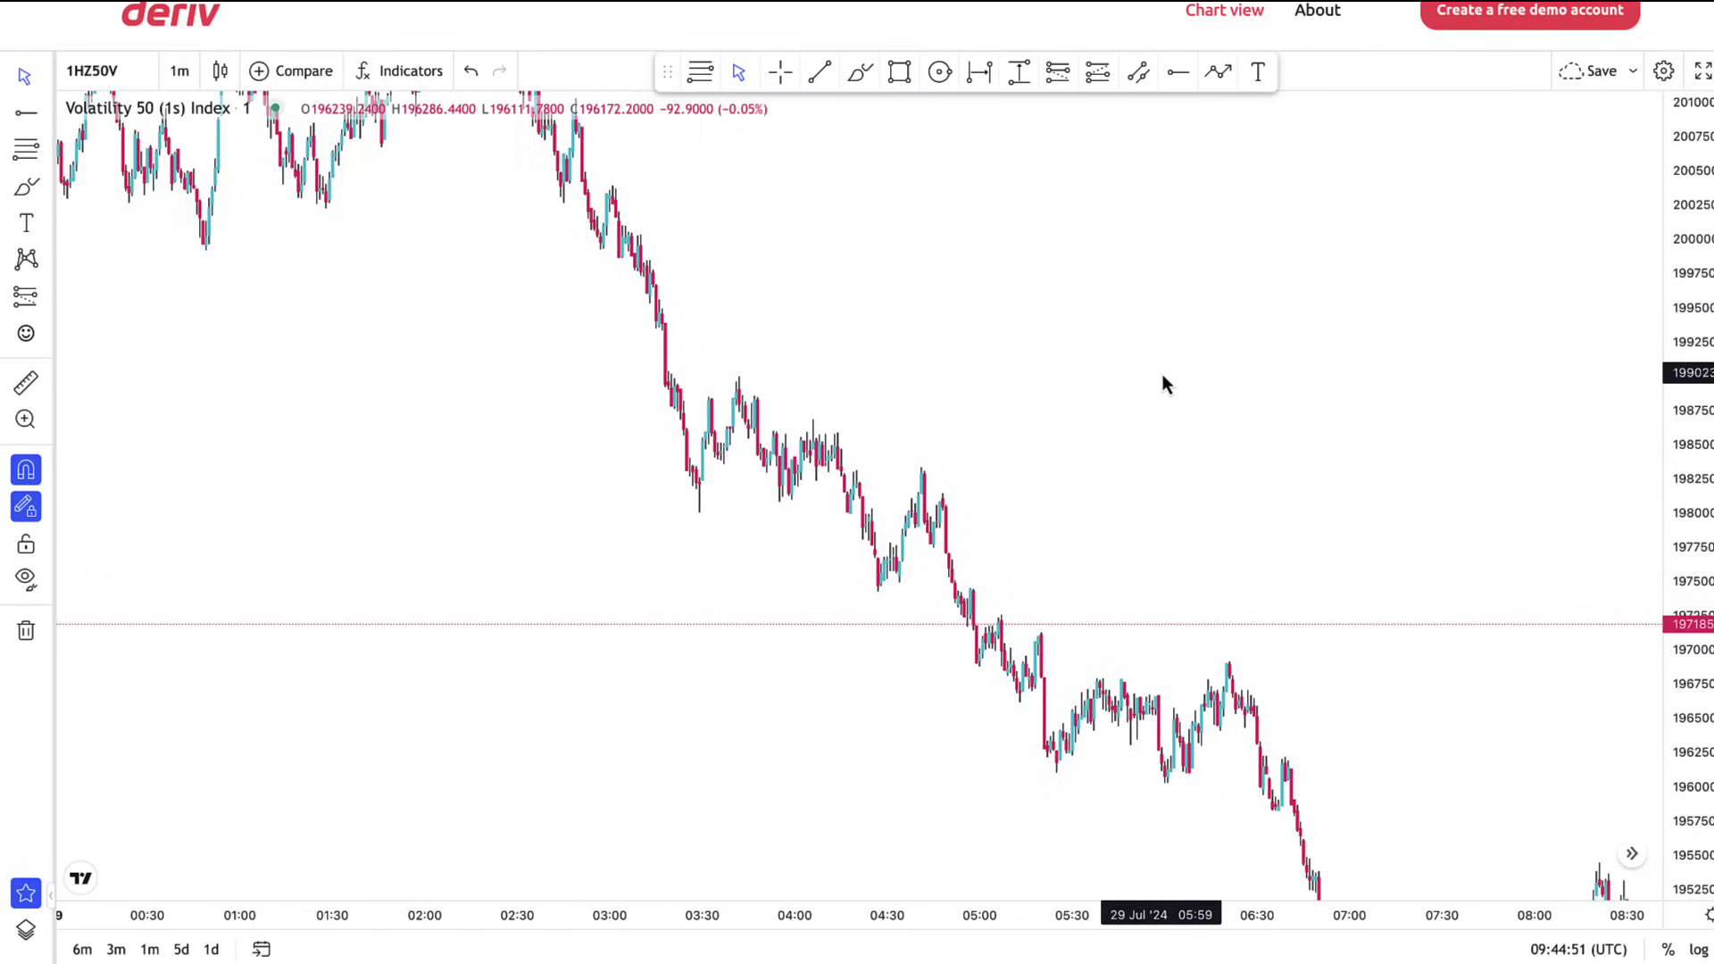
pyautogui.hscroll(4, 1162, 384)
pyautogui.click(899, 73)
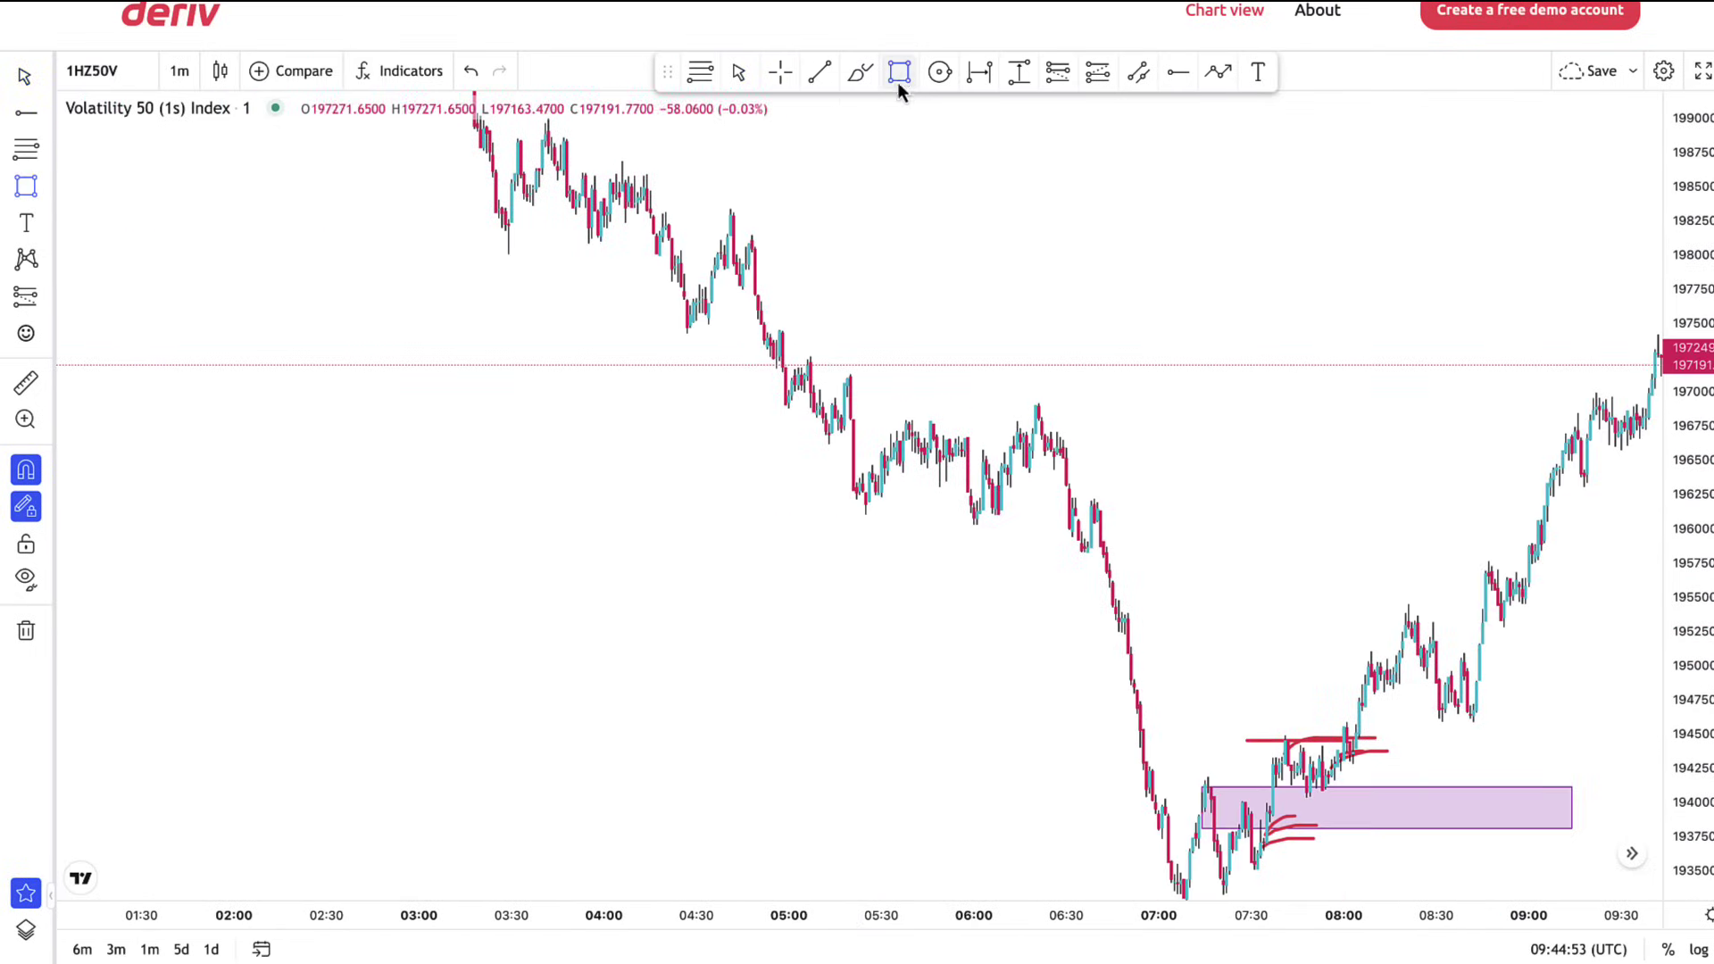
pyautogui.click(741, 277)
pyautogui.click(1645, 323)
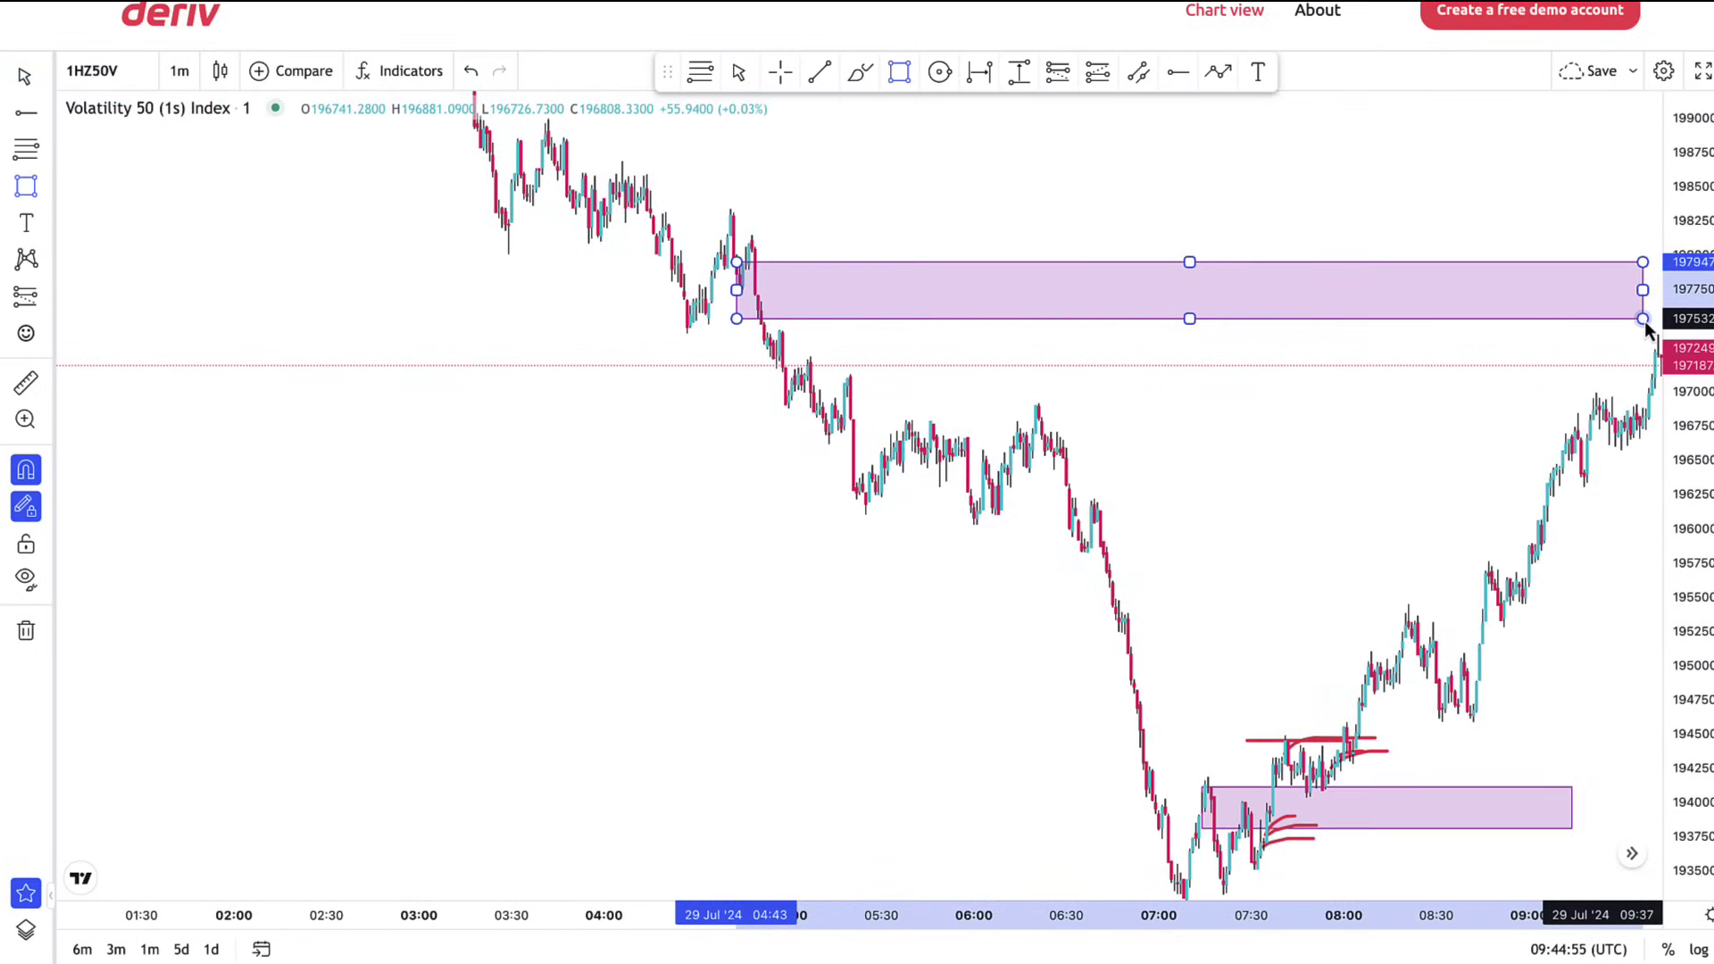
pyautogui.click(740, 83)
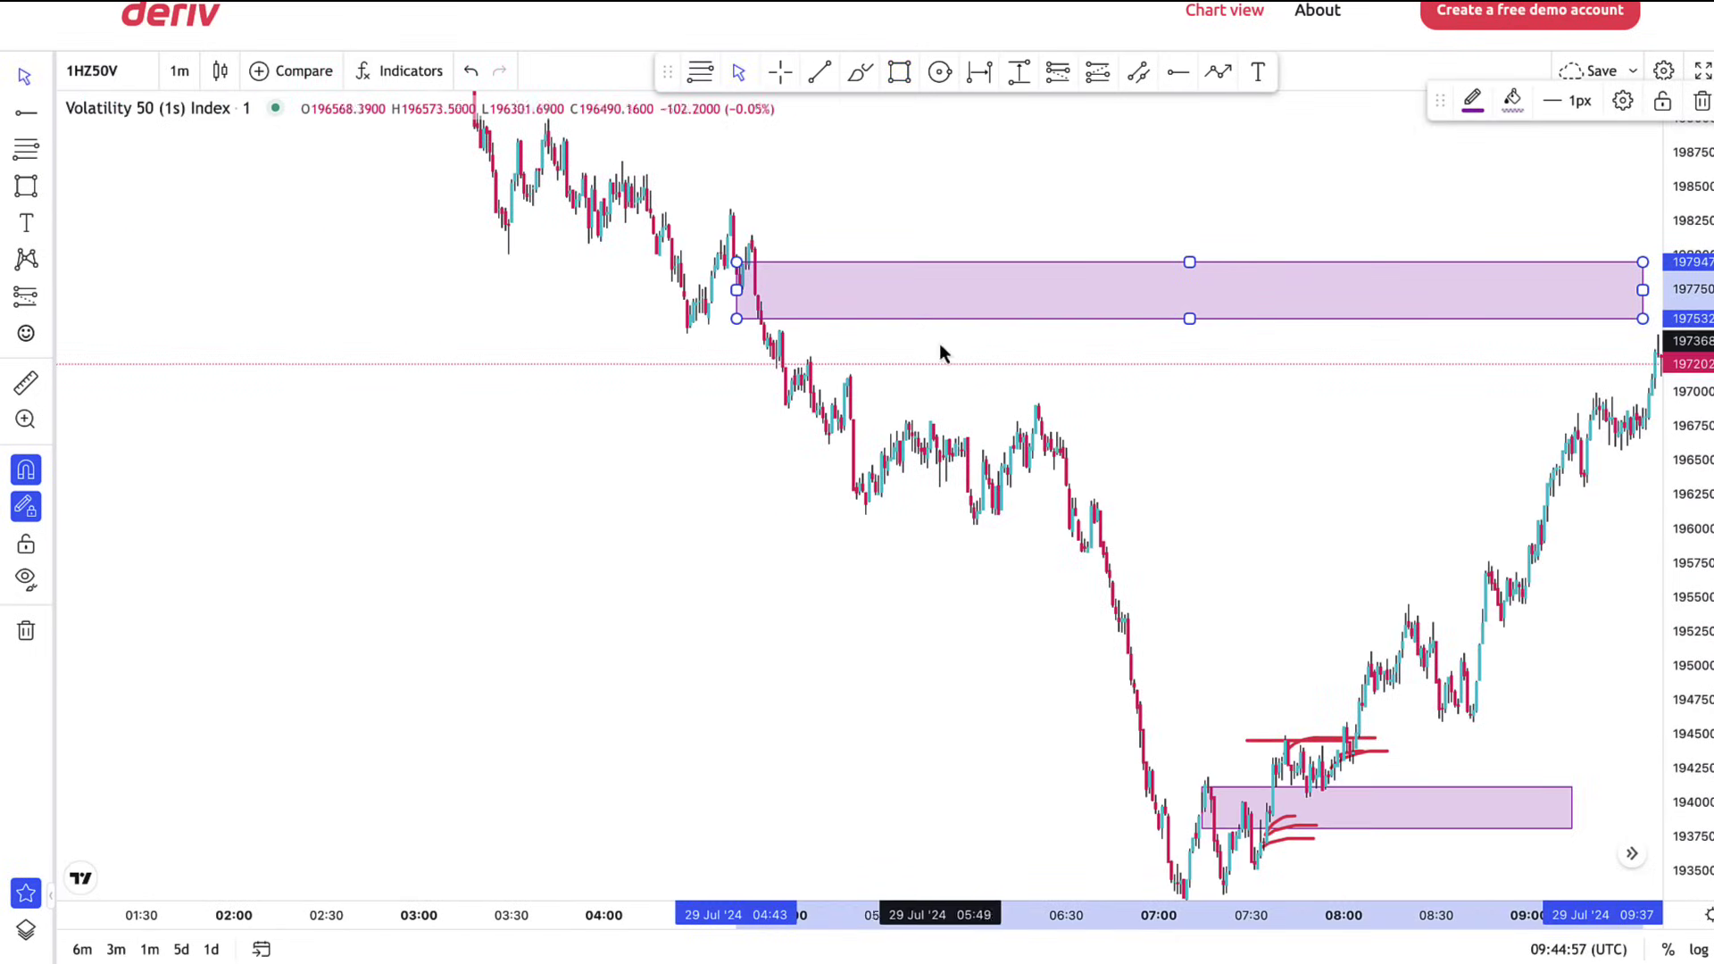
# Extend the upper rectangle zone forward to 10:04, past the current price
pyautogui.hscroll(6, 857, 337)
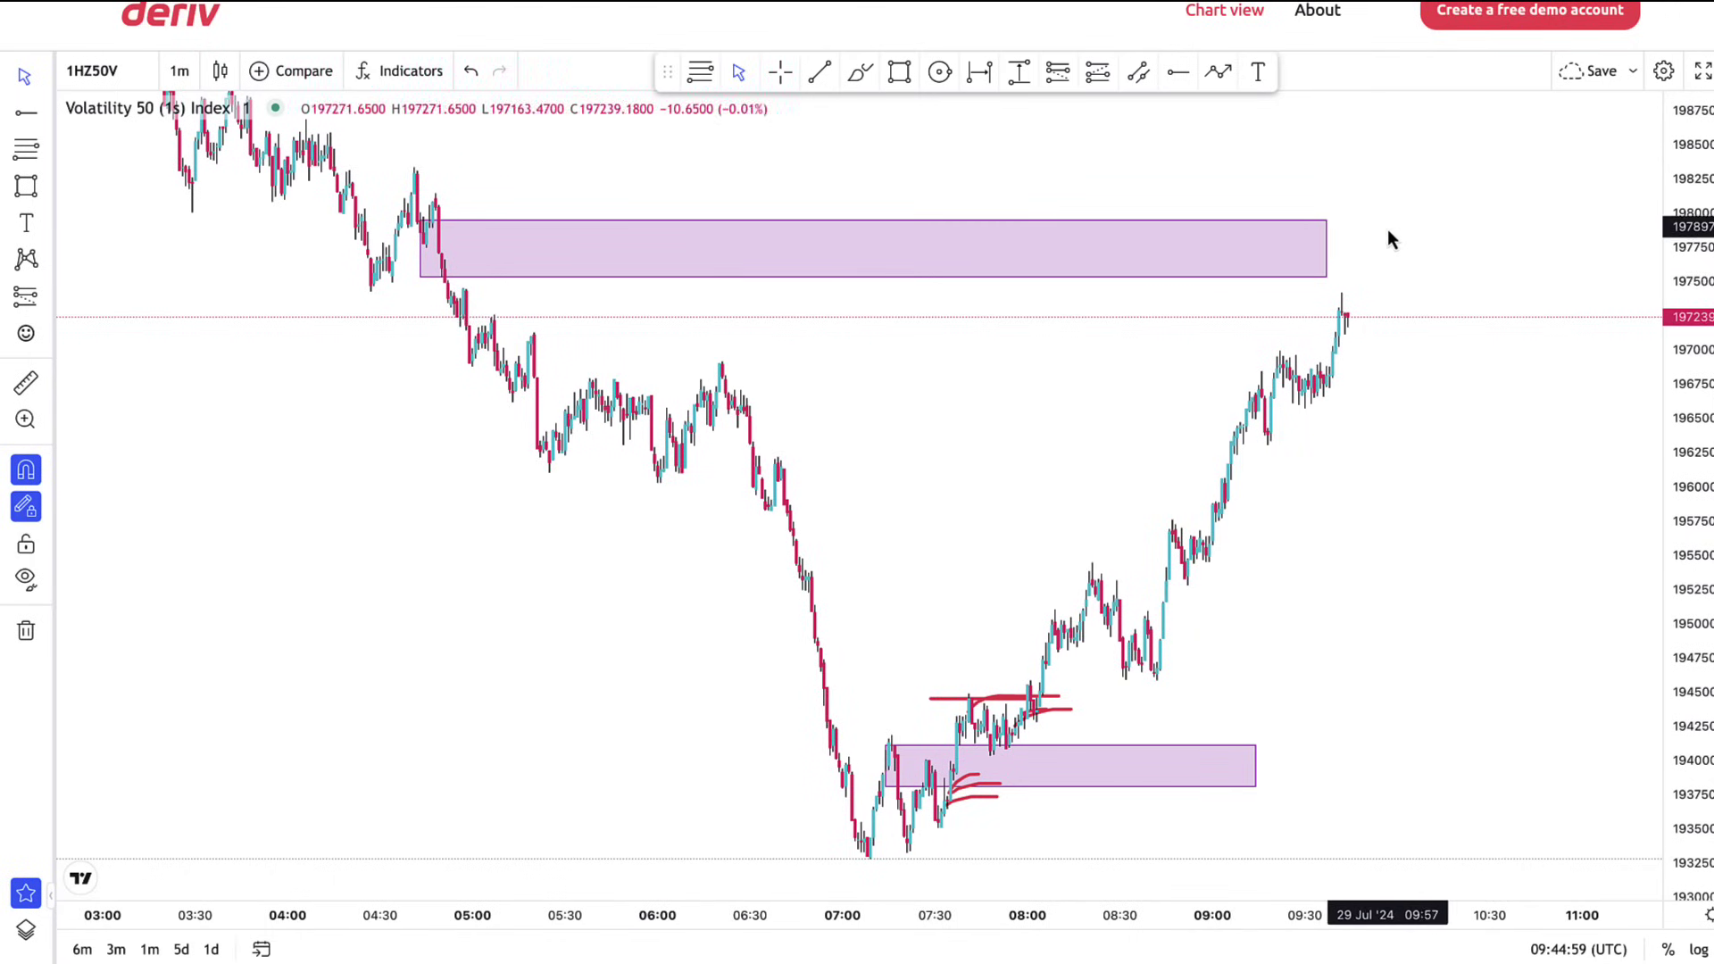
pyautogui.click(1326, 250)
pyautogui.moveTo(1326, 250); pyautogui.dragTo(1408, 248)
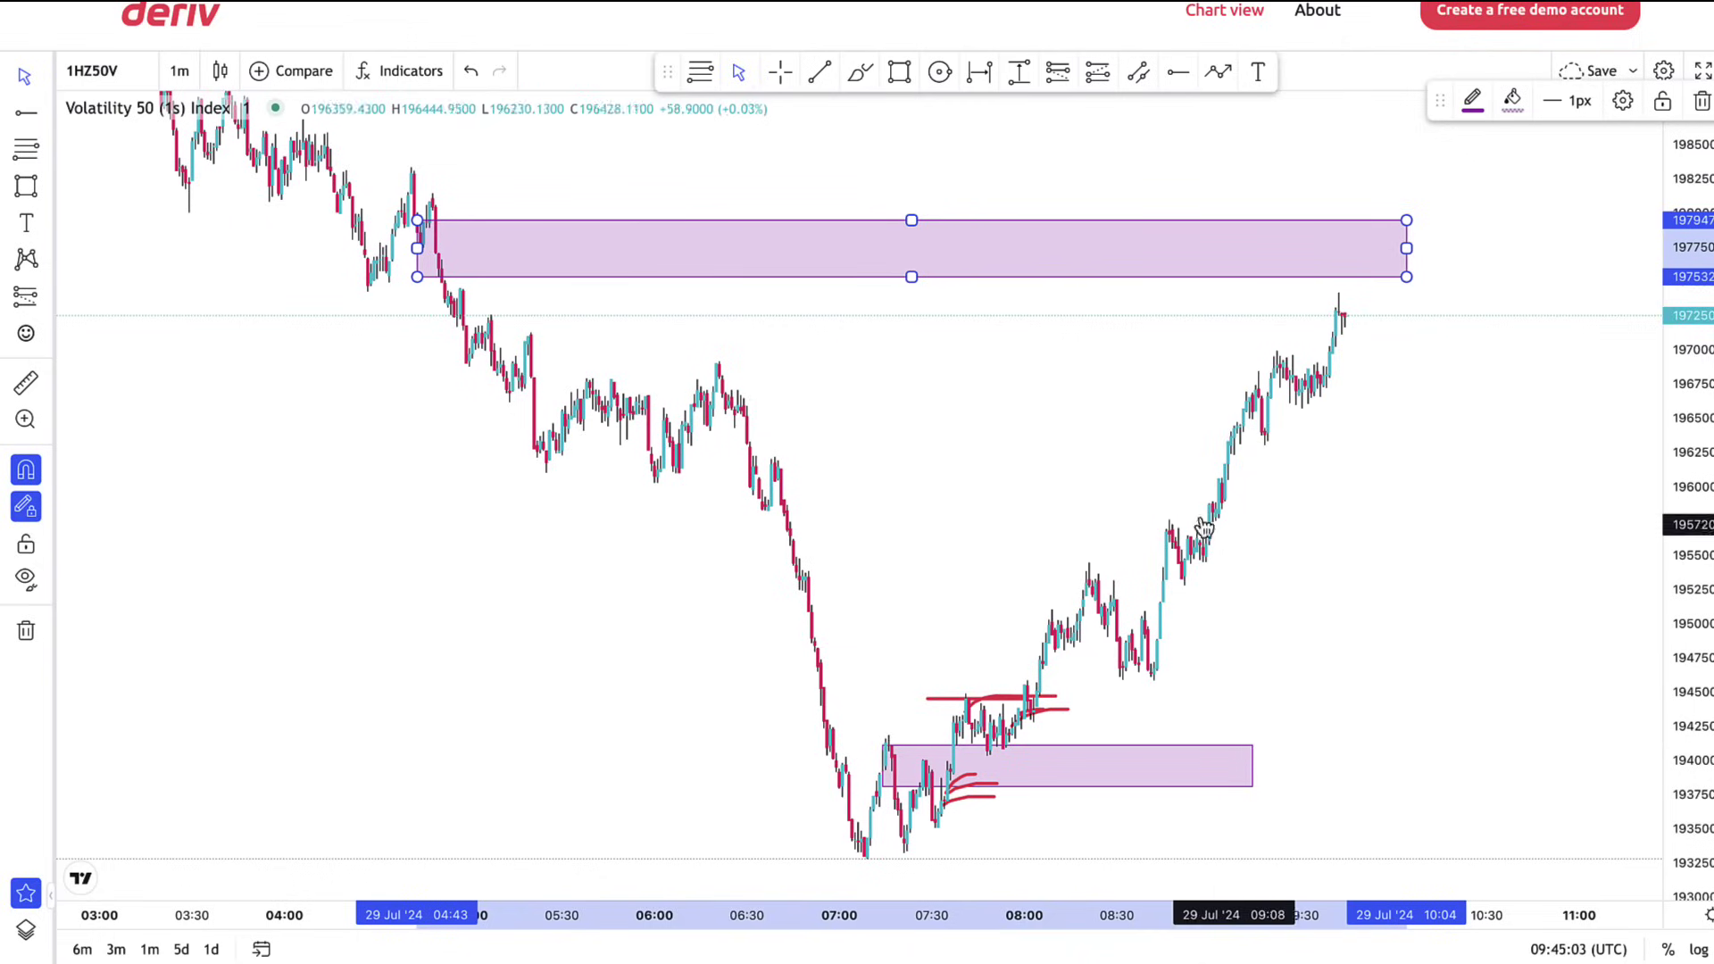
# Set the chart timeframe to 5 minutes and compress the price scale to fit the wider price range
pyautogui.click(193, 79)
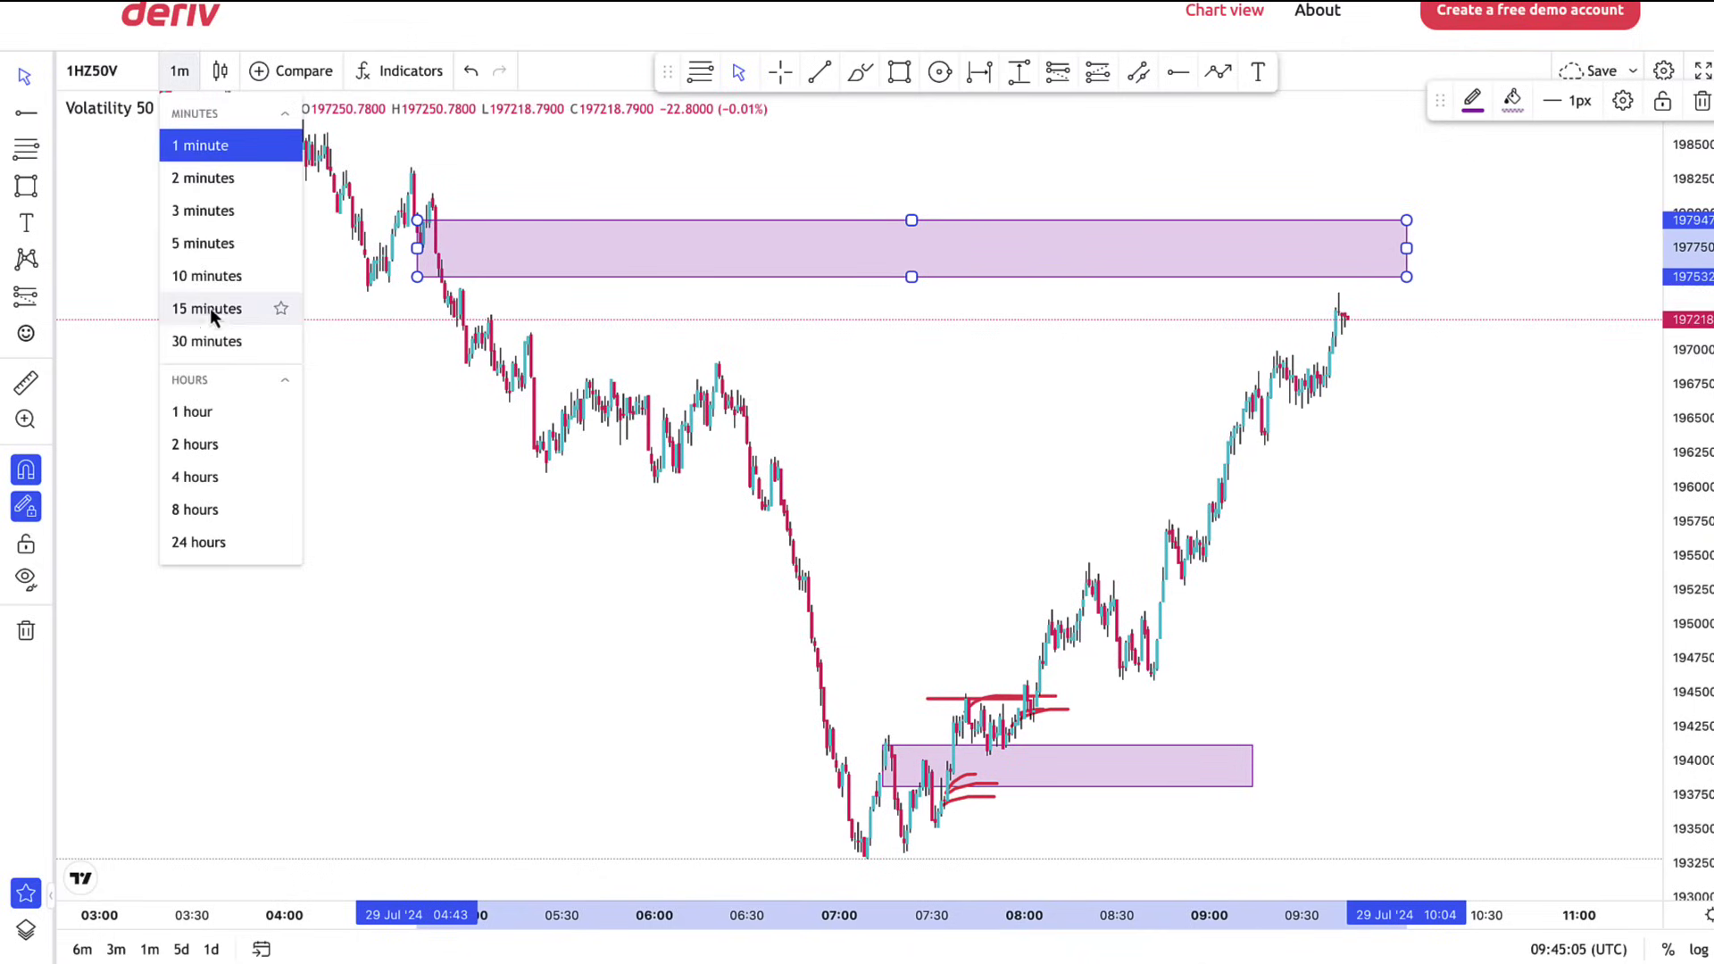
pyautogui.click(197, 253)
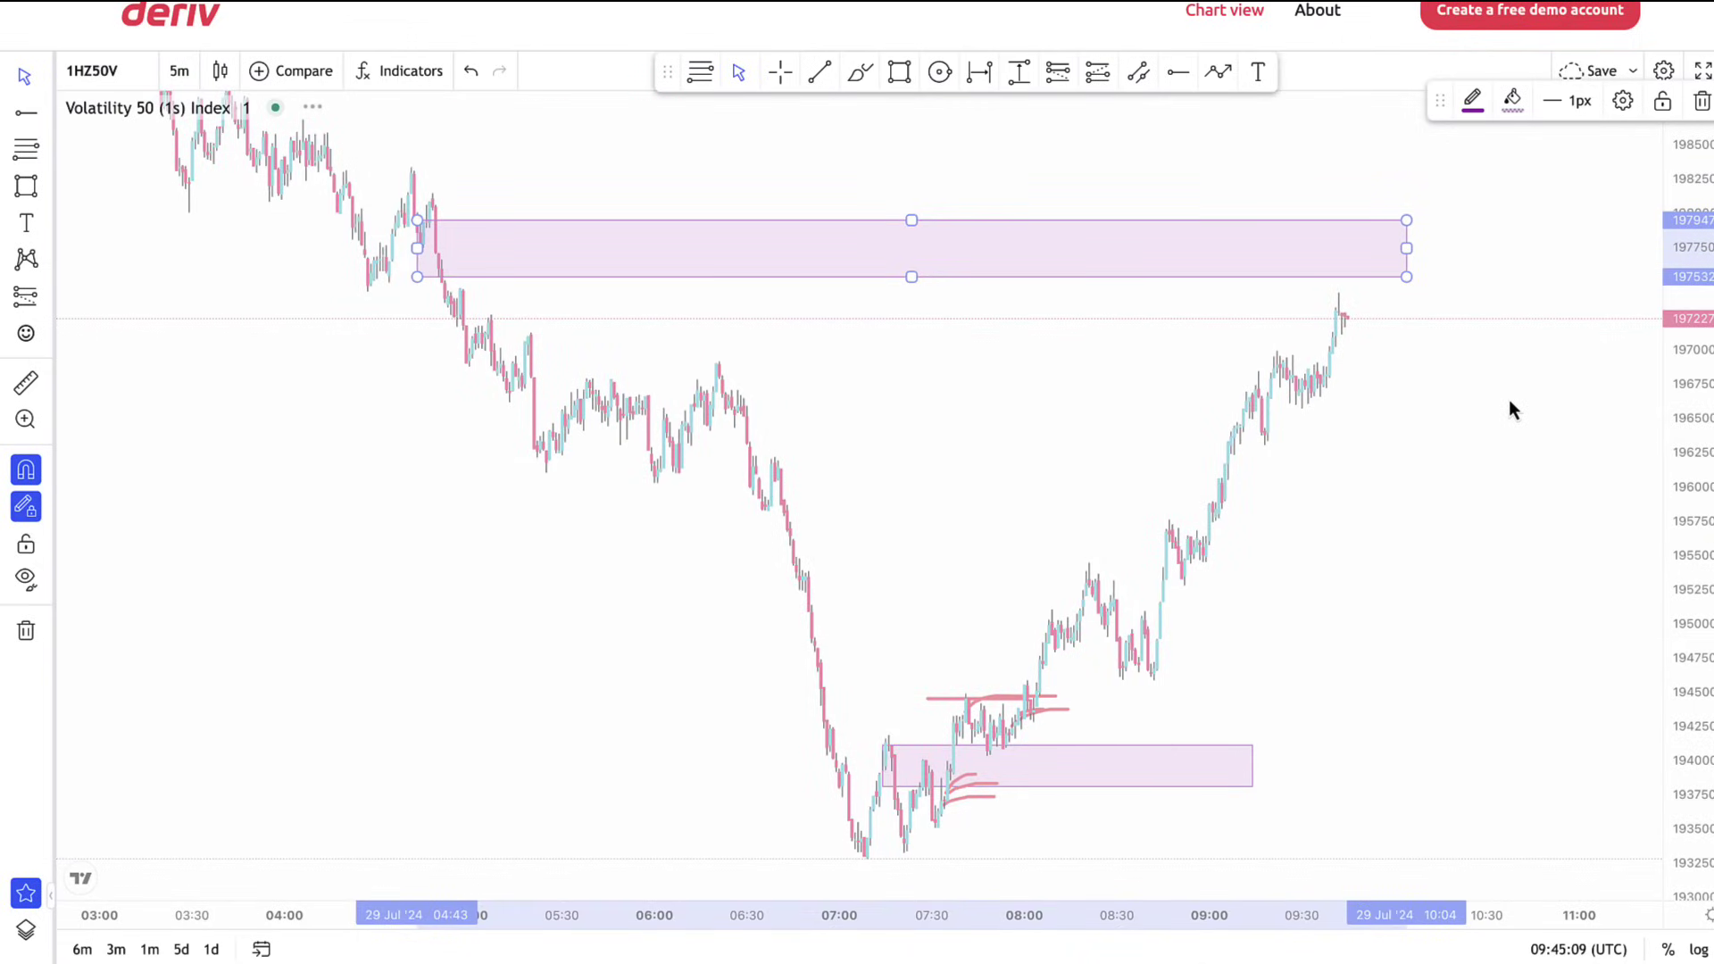
pyautogui.moveTo(1697, 309); pyautogui.dragTo(1686, 520)
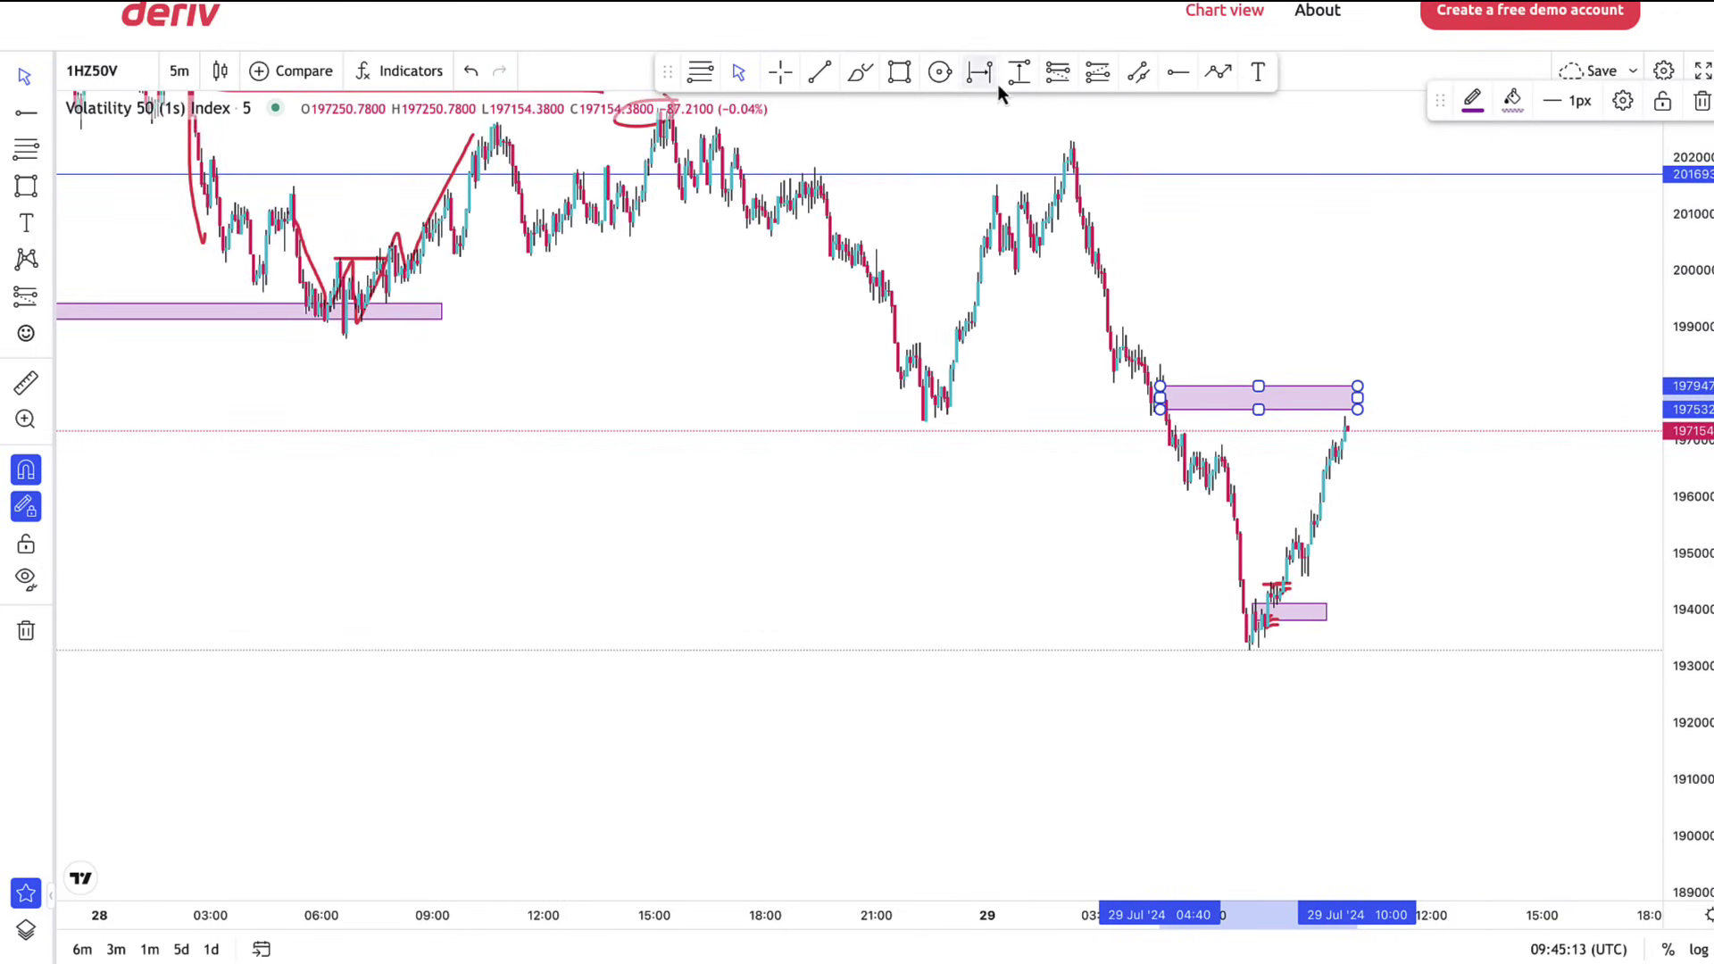
# Draw a rectangle zone from 01:15 to 17:25 between about 200260 and 200815, and extend the zone below it to 12:05
pyautogui.click(899, 71)
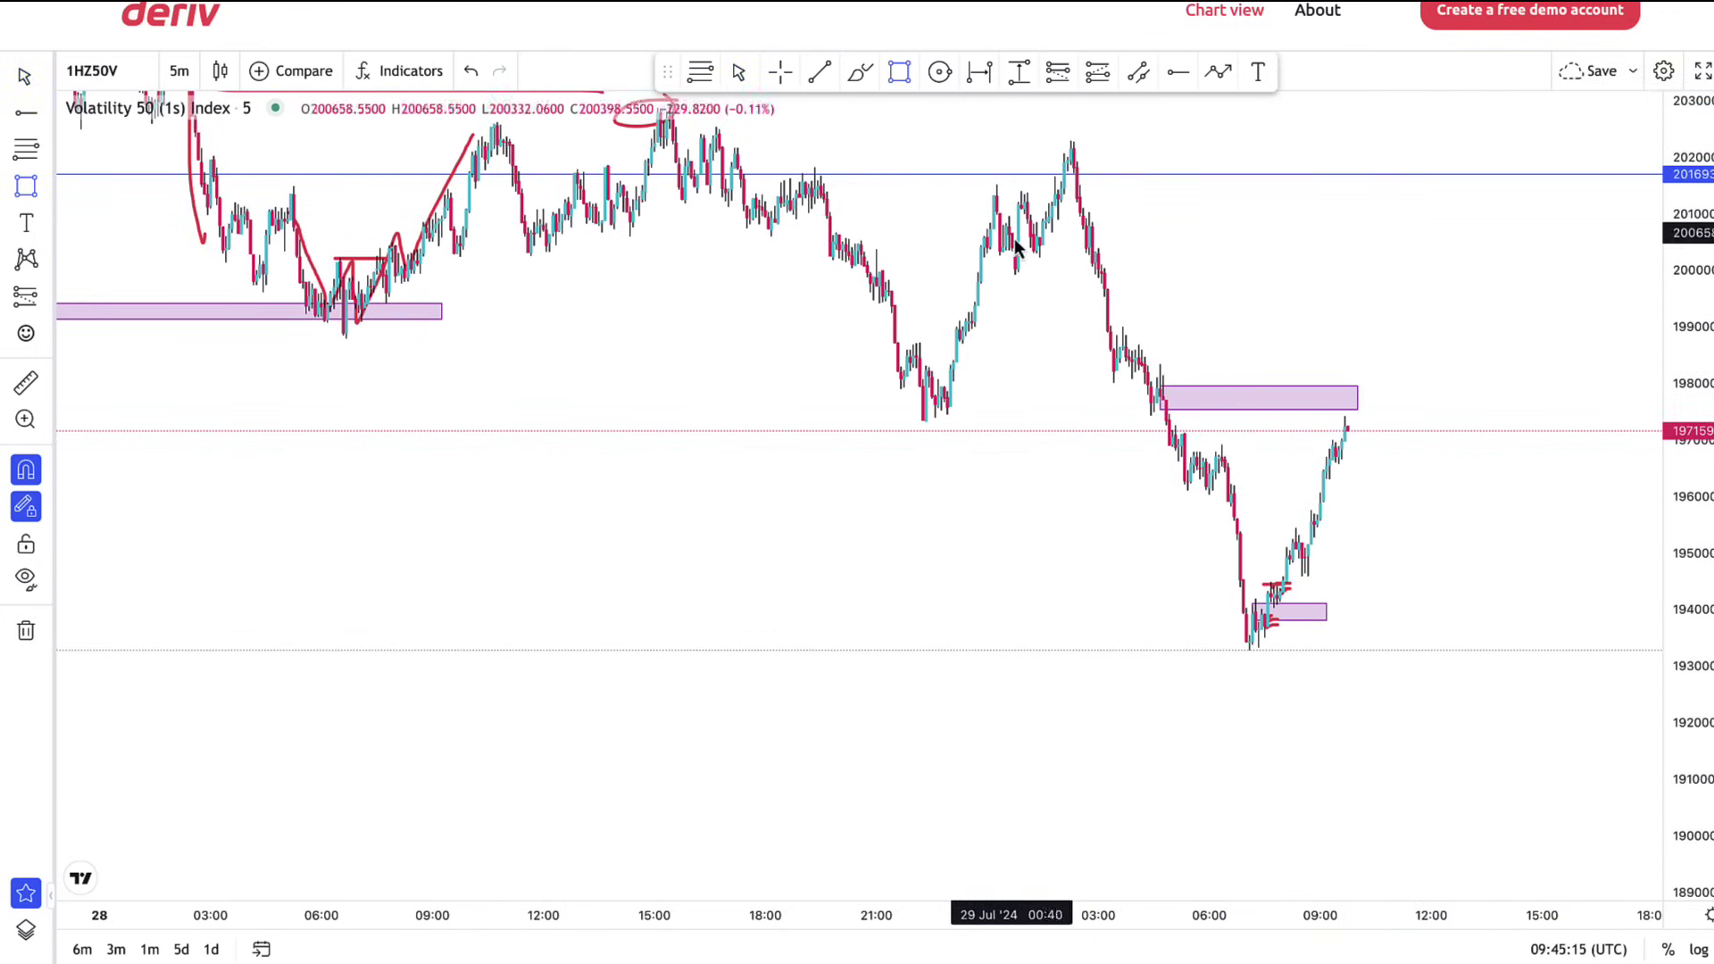
pyautogui.moveTo(1032, 224)
pyautogui.mouseDown()
pyautogui.moveTo(1646, 264)
pyautogui.moveTo(1631, 256)
pyautogui.mouseUp()
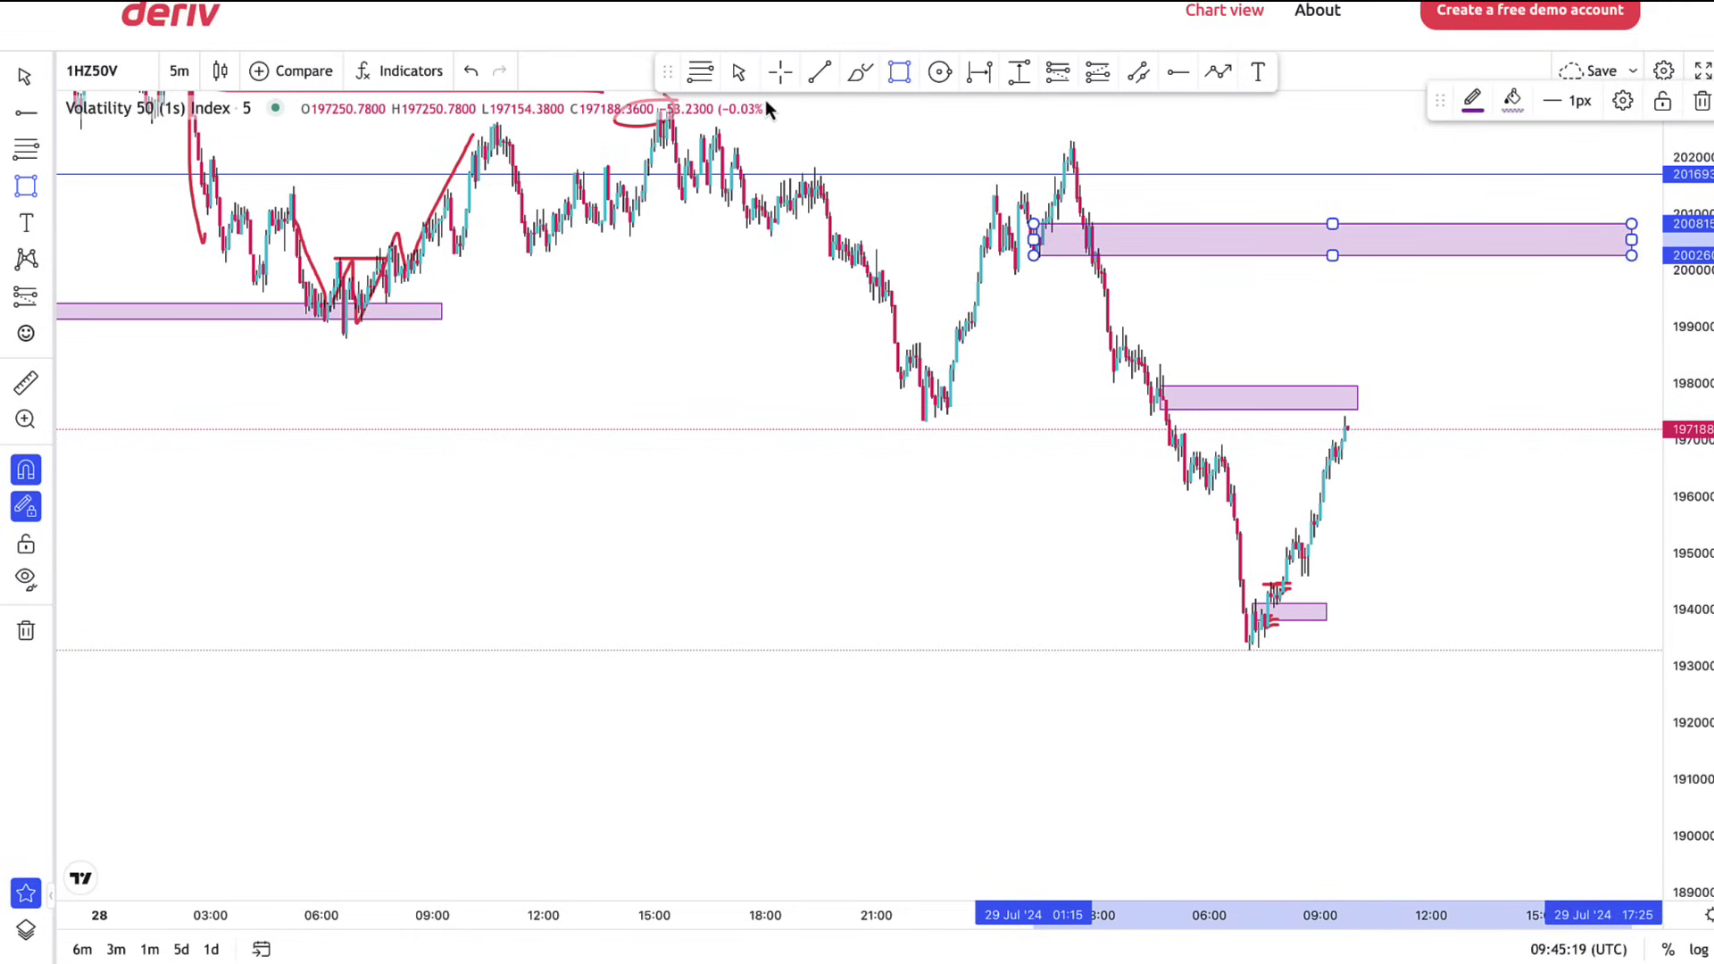
pyautogui.click(740, 74)
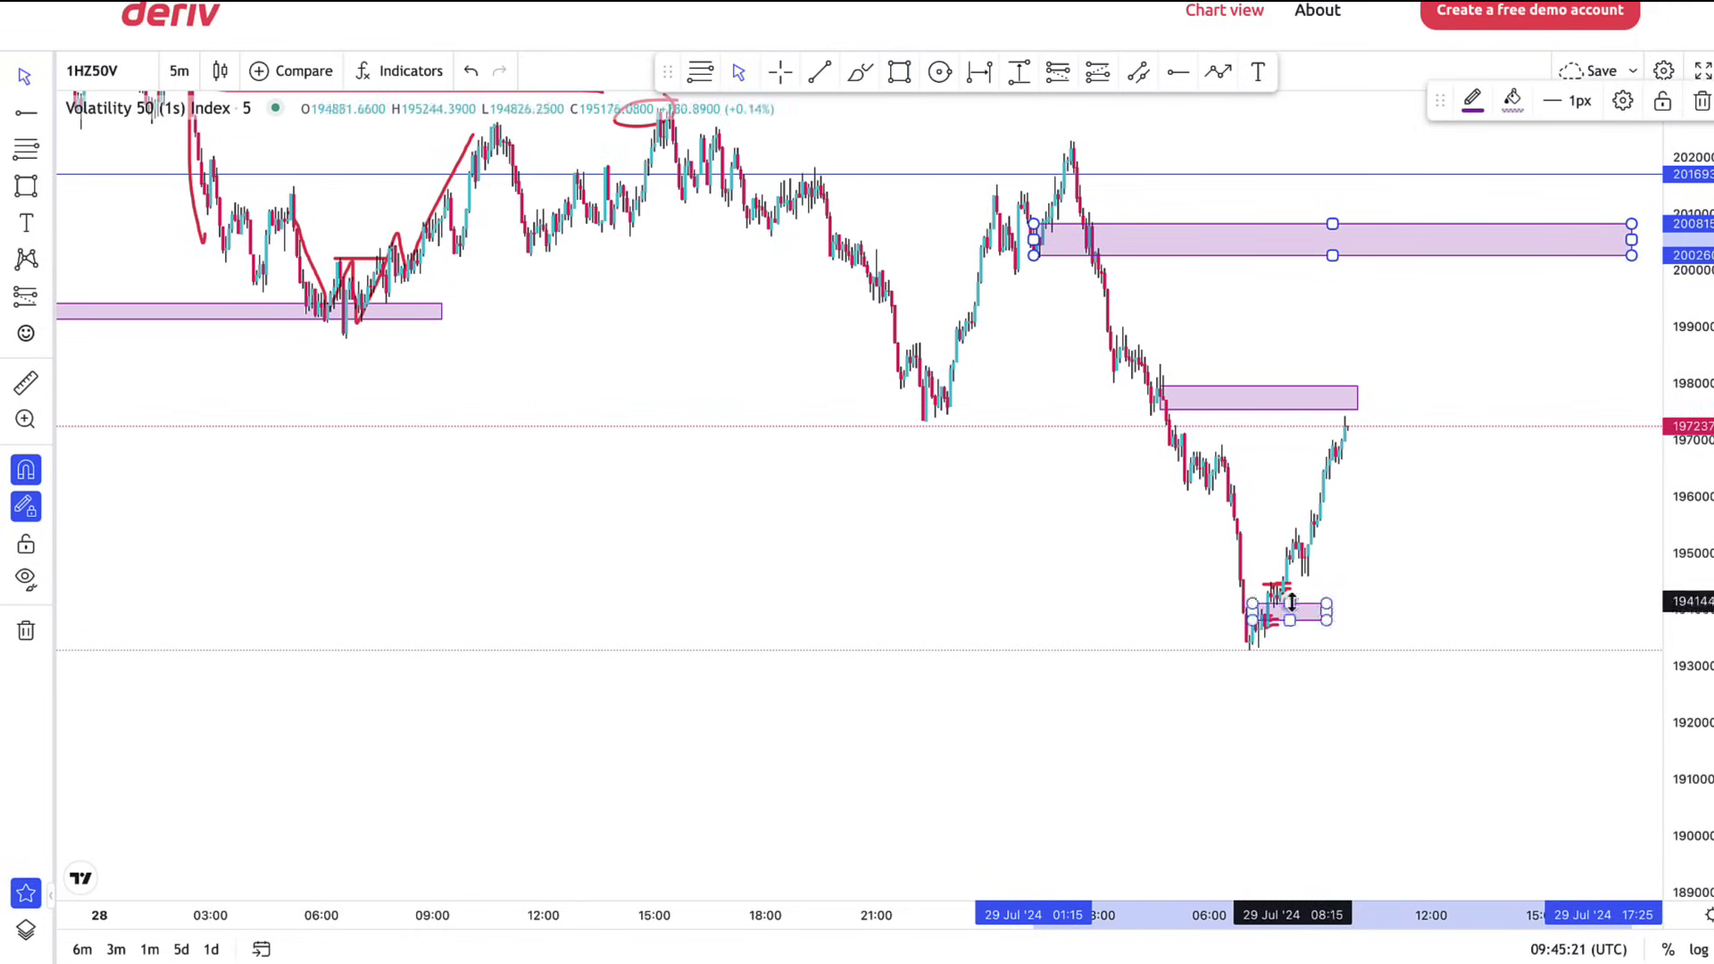
pyautogui.click(1356, 397)
pyautogui.moveTo(1358, 397); pyautogui.dragTo(1431, 398)
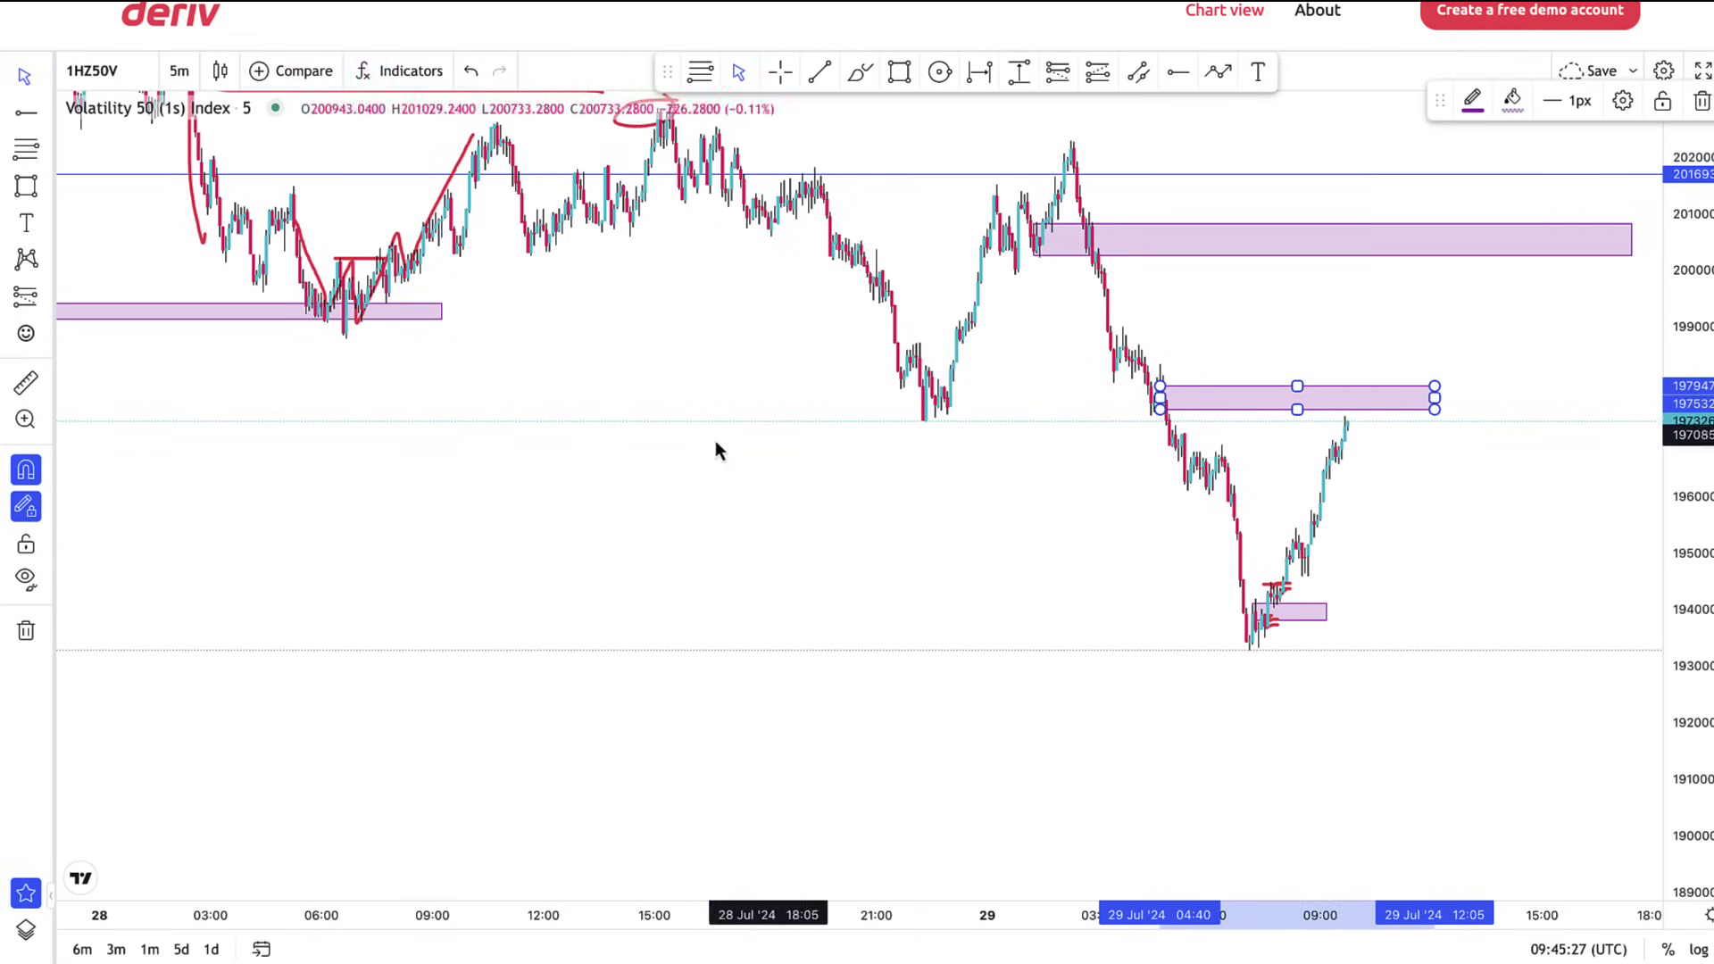
# Return to the 27–28 July price action and remove all drawings from the chart
pyautogui.moveTo(715, 441); pyautogui.dragTo(1285, 589)
pyautogui.moveTo(1694, 558); pyautogui.dragTo(1694, 179)
pyautogui.moveTo(1475, 471); pyautogui.dragTo(975, 438)
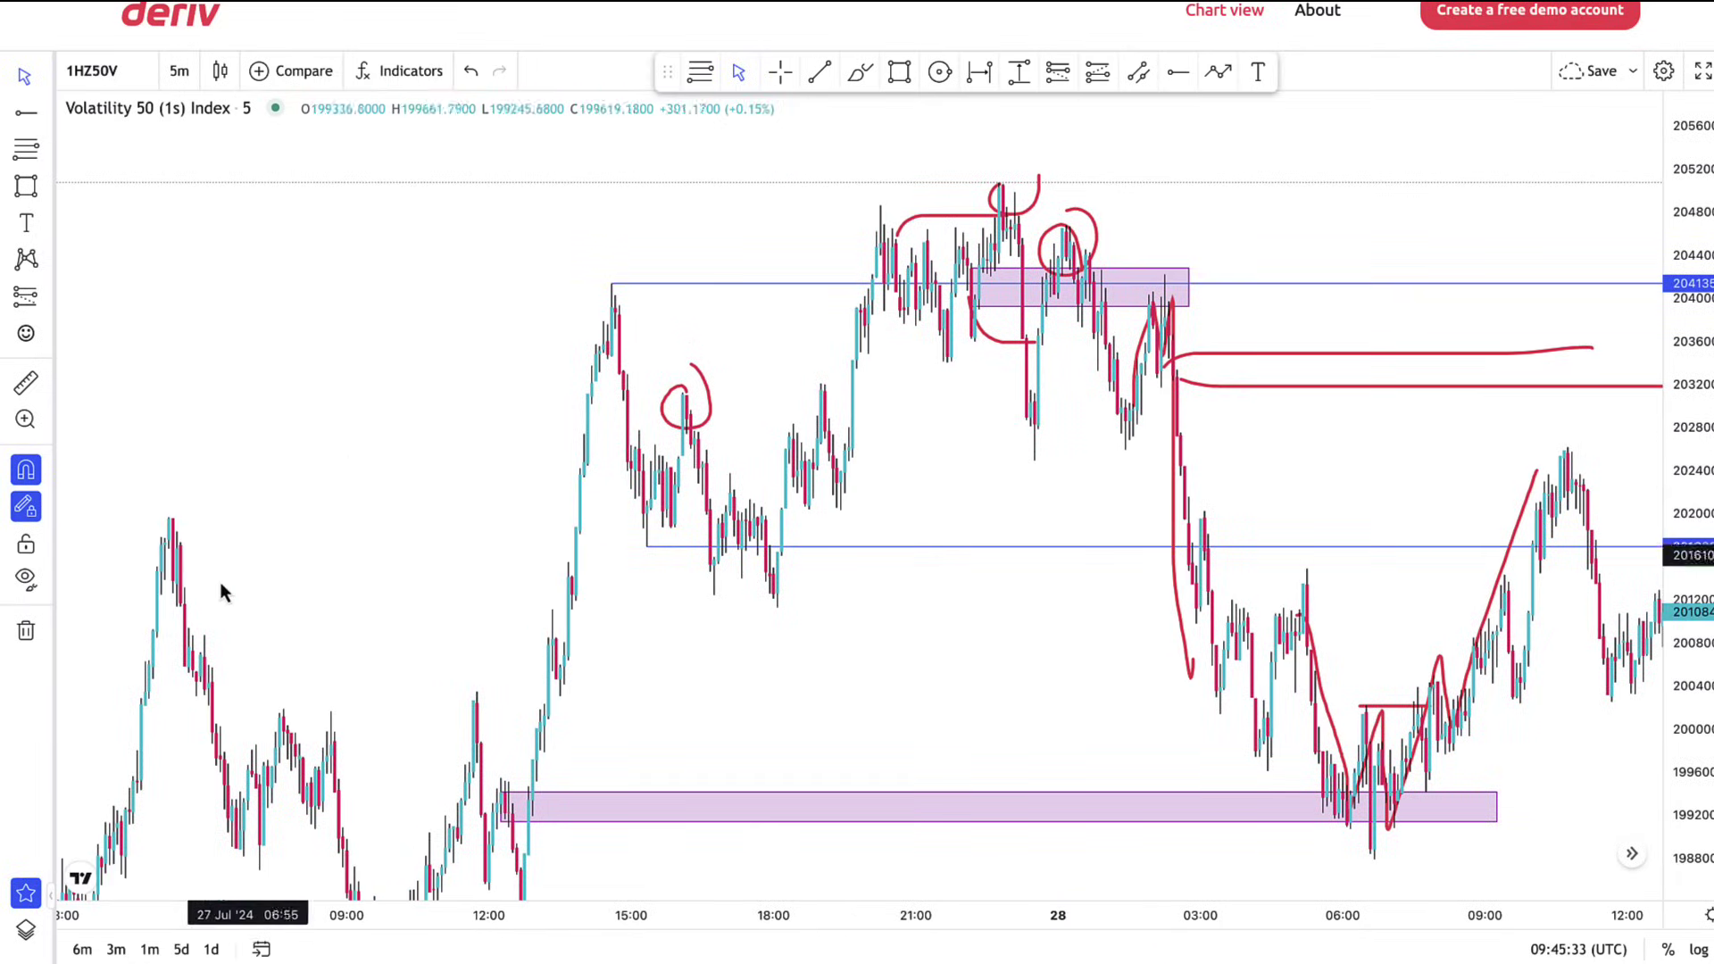
pyautogui.click(39, 630)
# Draw a rectangle zone from 27 July 12:15 to 28 July 06:40 between about 198883 and 199544
pyautogui.scroll(3, 768, 632)
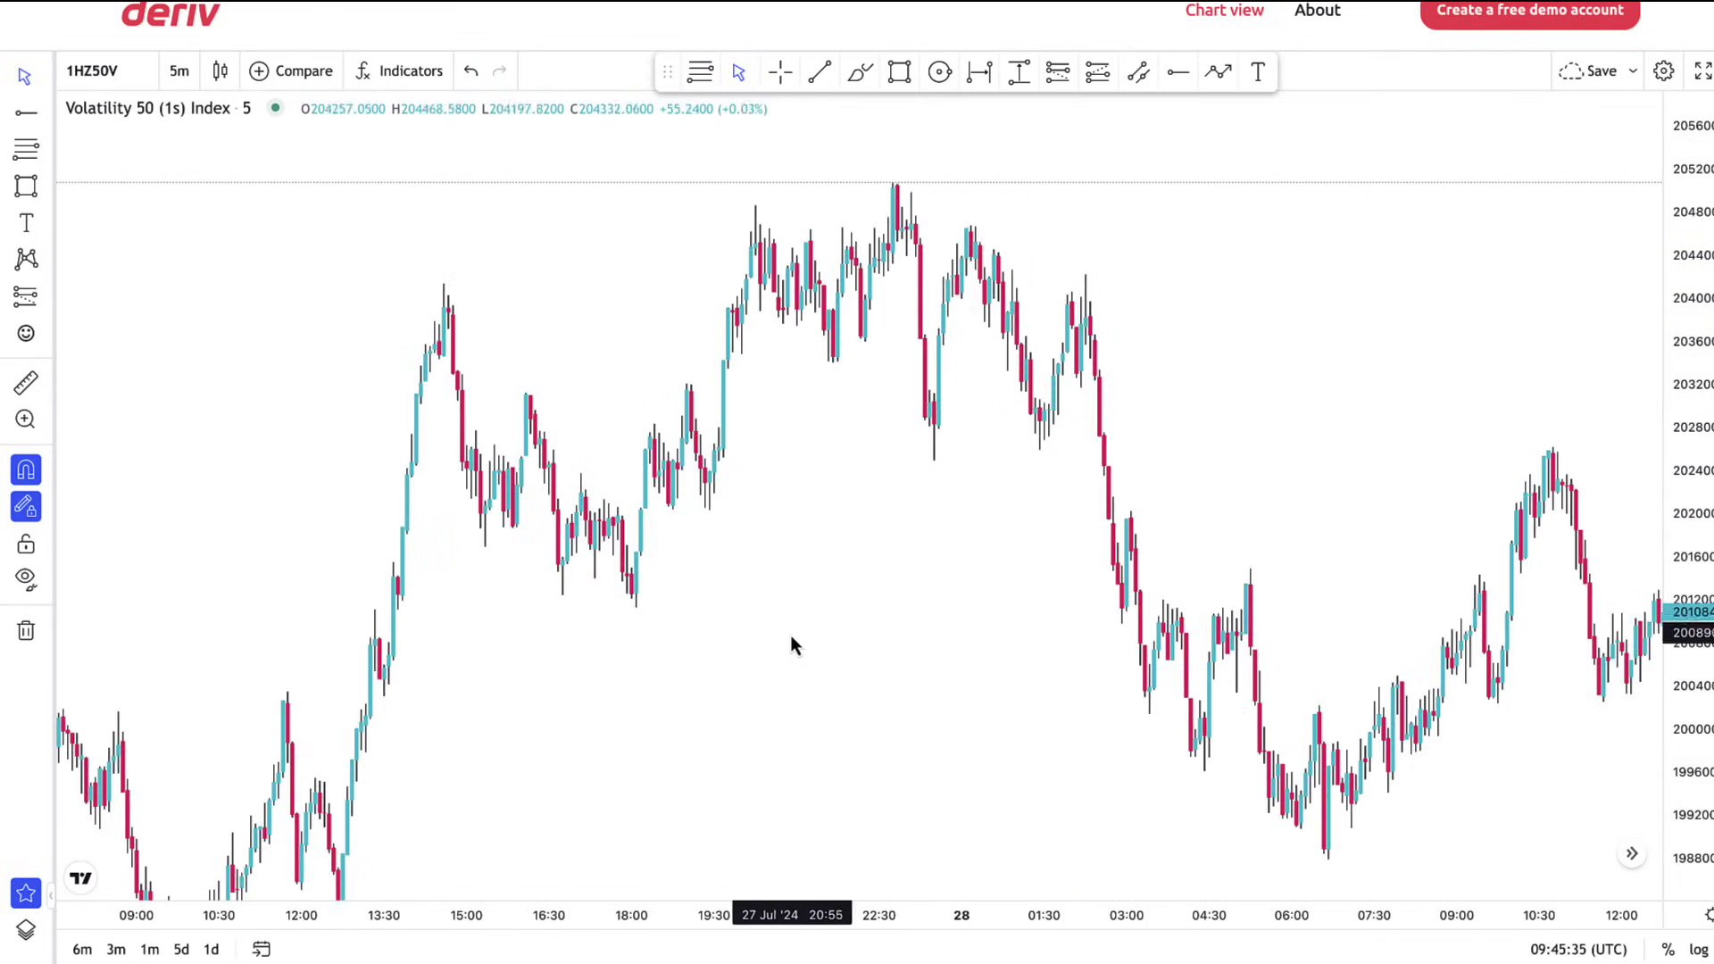
pyautogui.moveTo(1687, 559); pyautogui.dragTo(1683, 415)
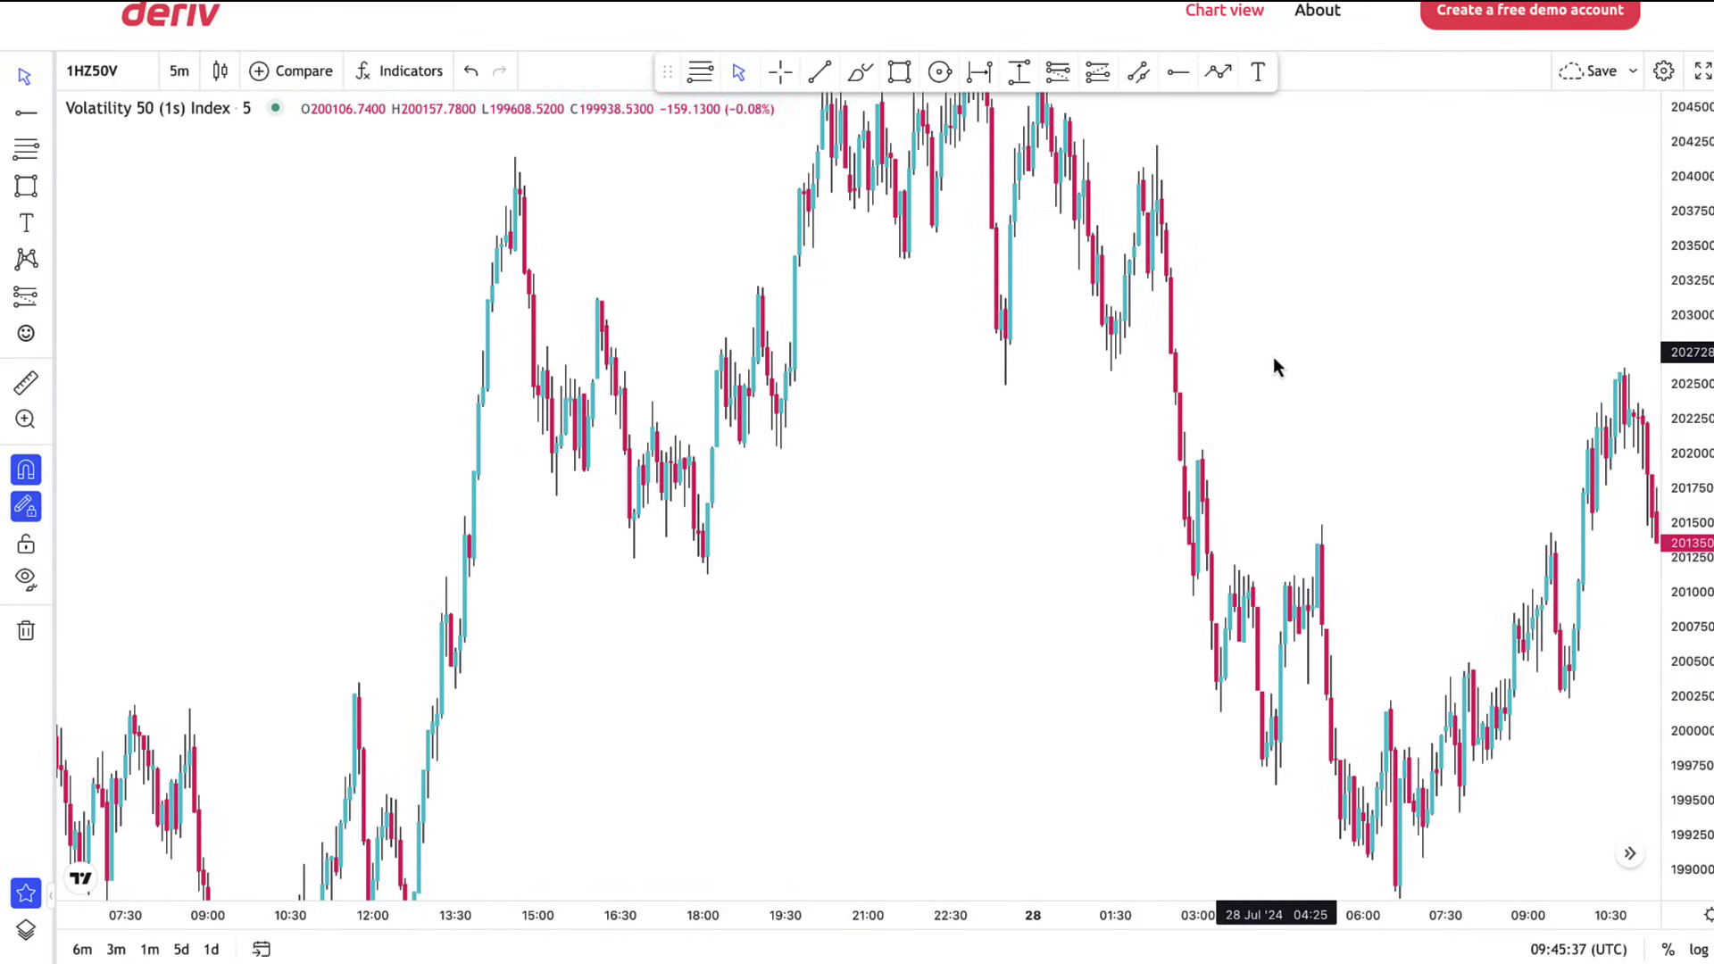
pyautogui.moveTo(1700, 239); pyautogui.dragTo(1699, 383)
pyautogui.moveTo(1109, 402); pyautogui.dragTo(1106, 504)
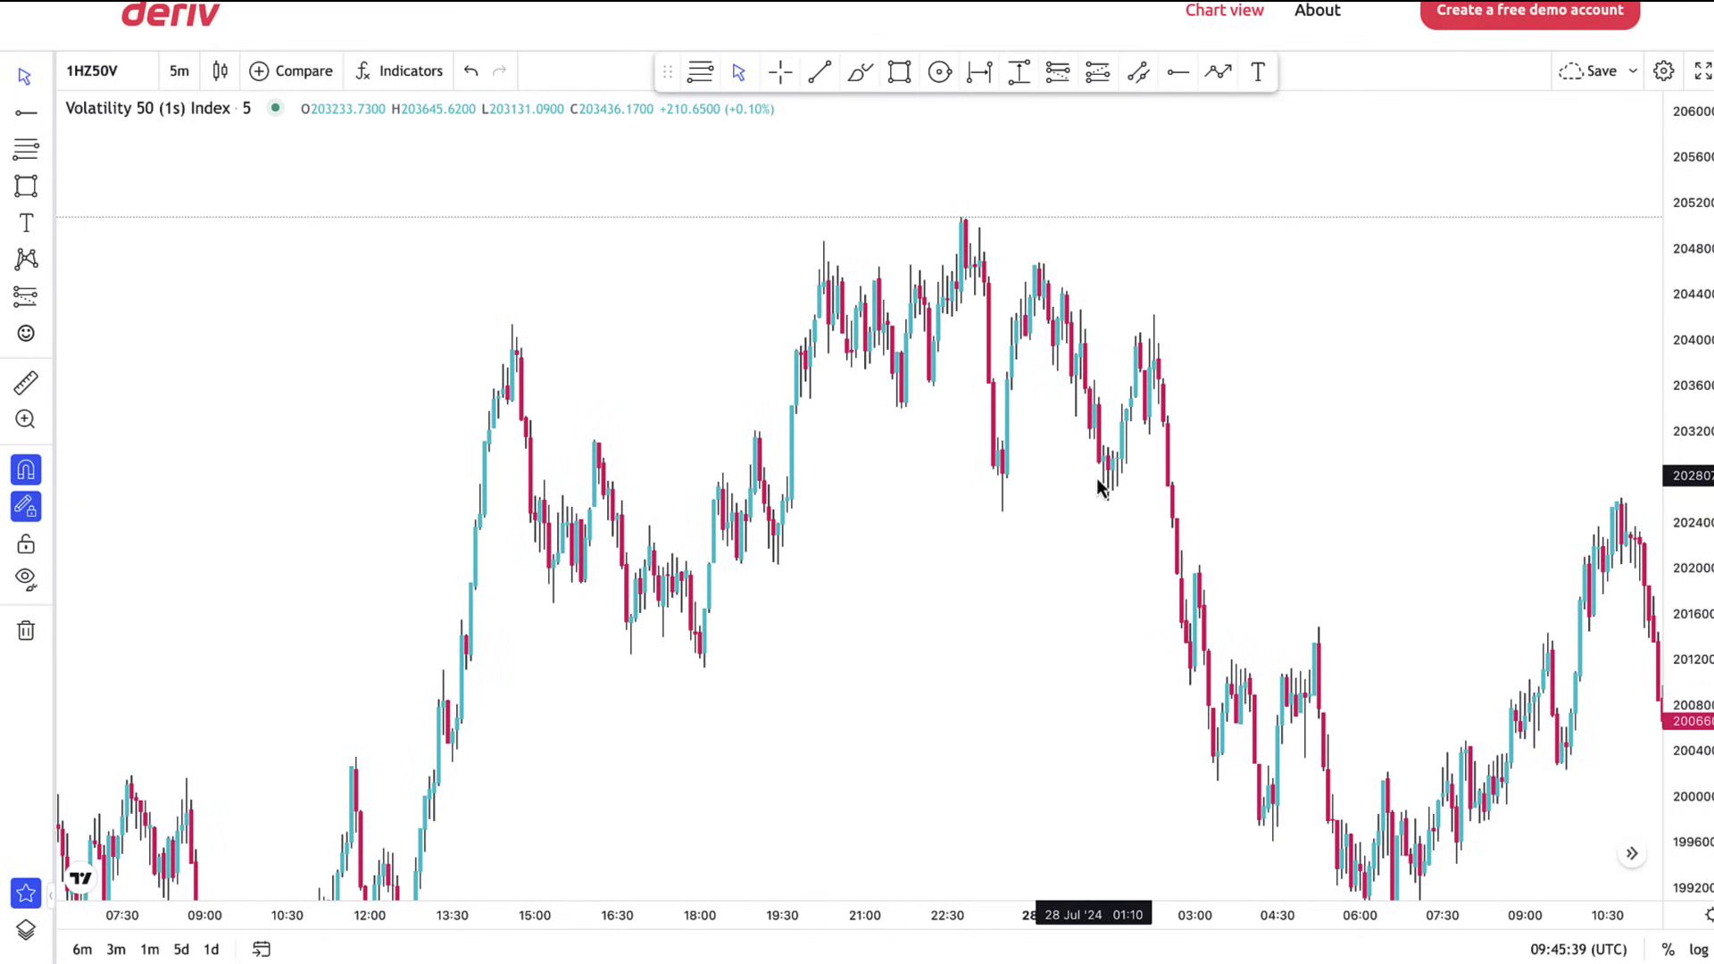
pyautogui.moveTo(978, 583); pyautogui.dragTo(960, 489)
pyautogui.moveTo(934, 550); pyautogui.dragTo(932, 505)
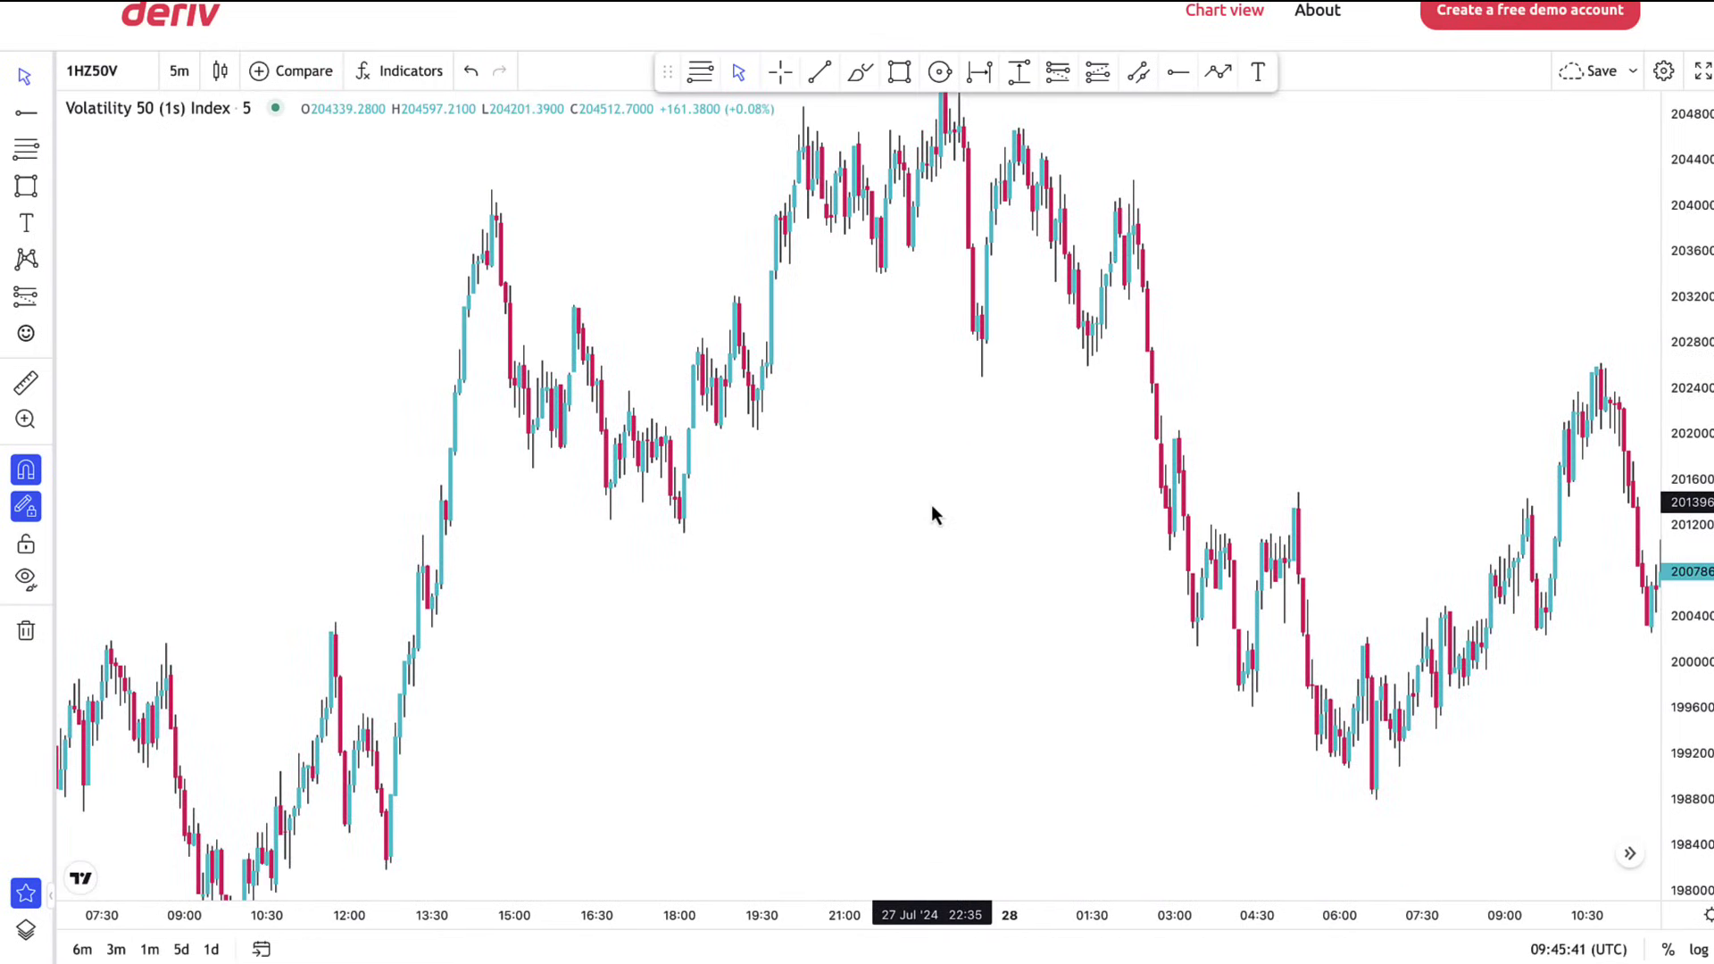
pyautogui.moveTo(980, 399); pyautogui.dragTo(1041, 398)
pyautogui.scroll(-2, 1049, 398)
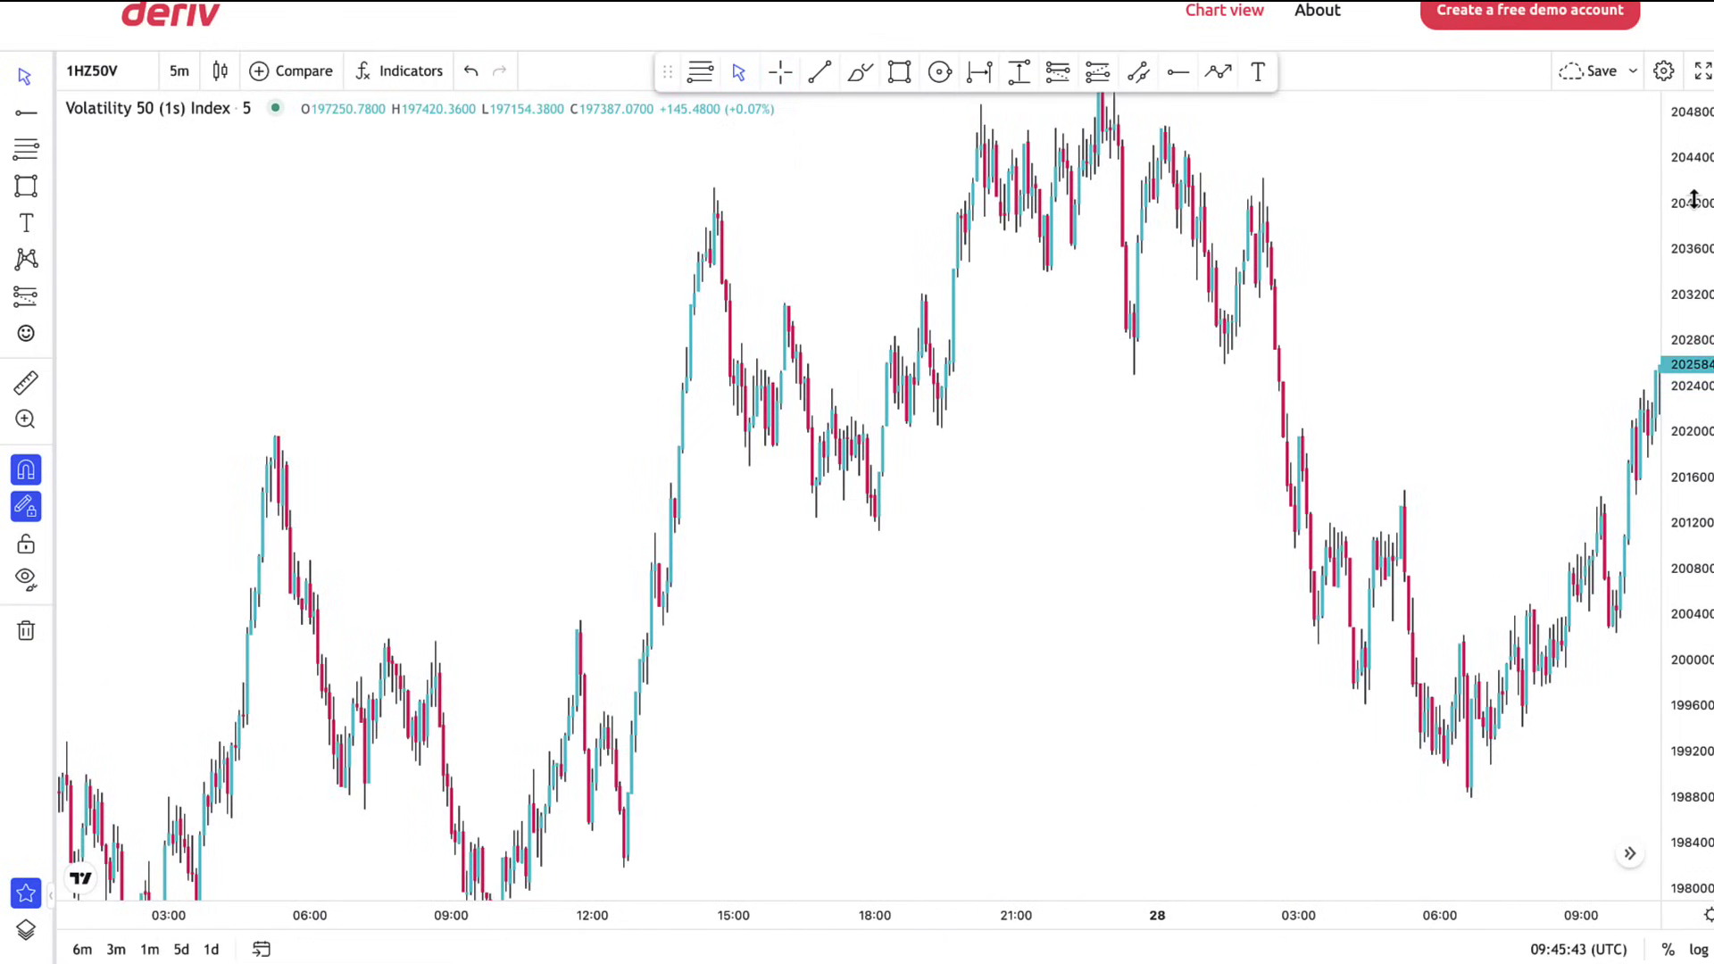
pyautogui.moveTo(1693, 199); pyautogui.dragTo(1692, 467)
pyautogui.scroll(1, 1115, 504)
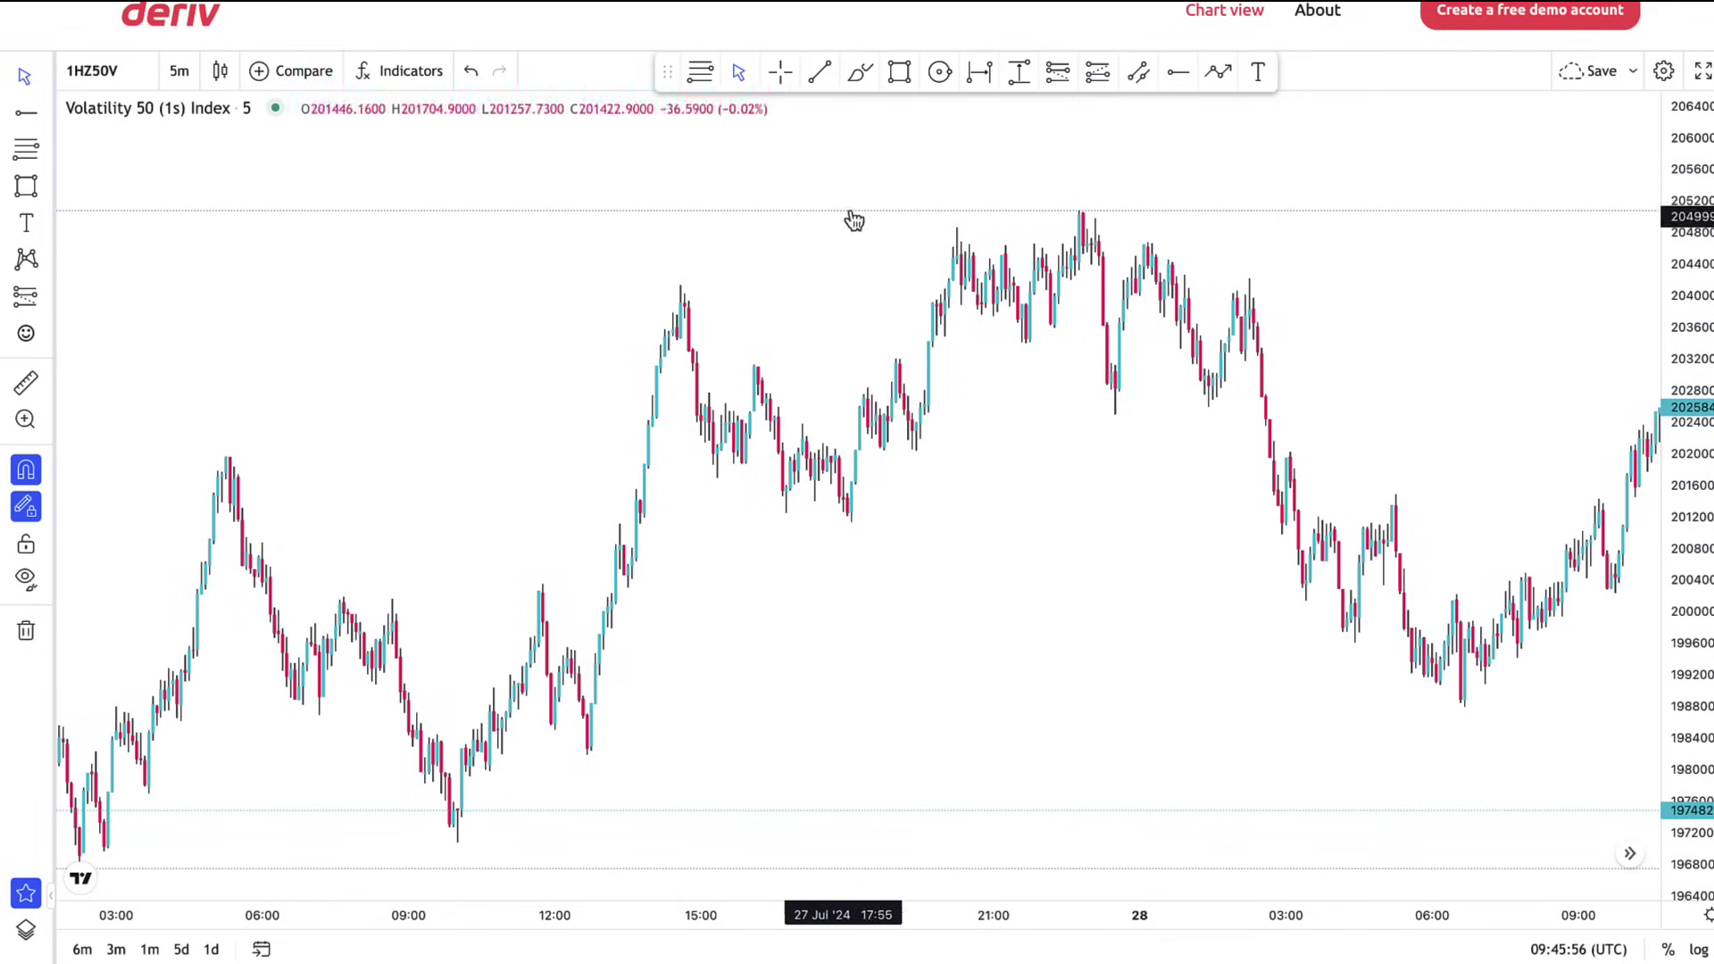
pyautogui.click(902, 73)
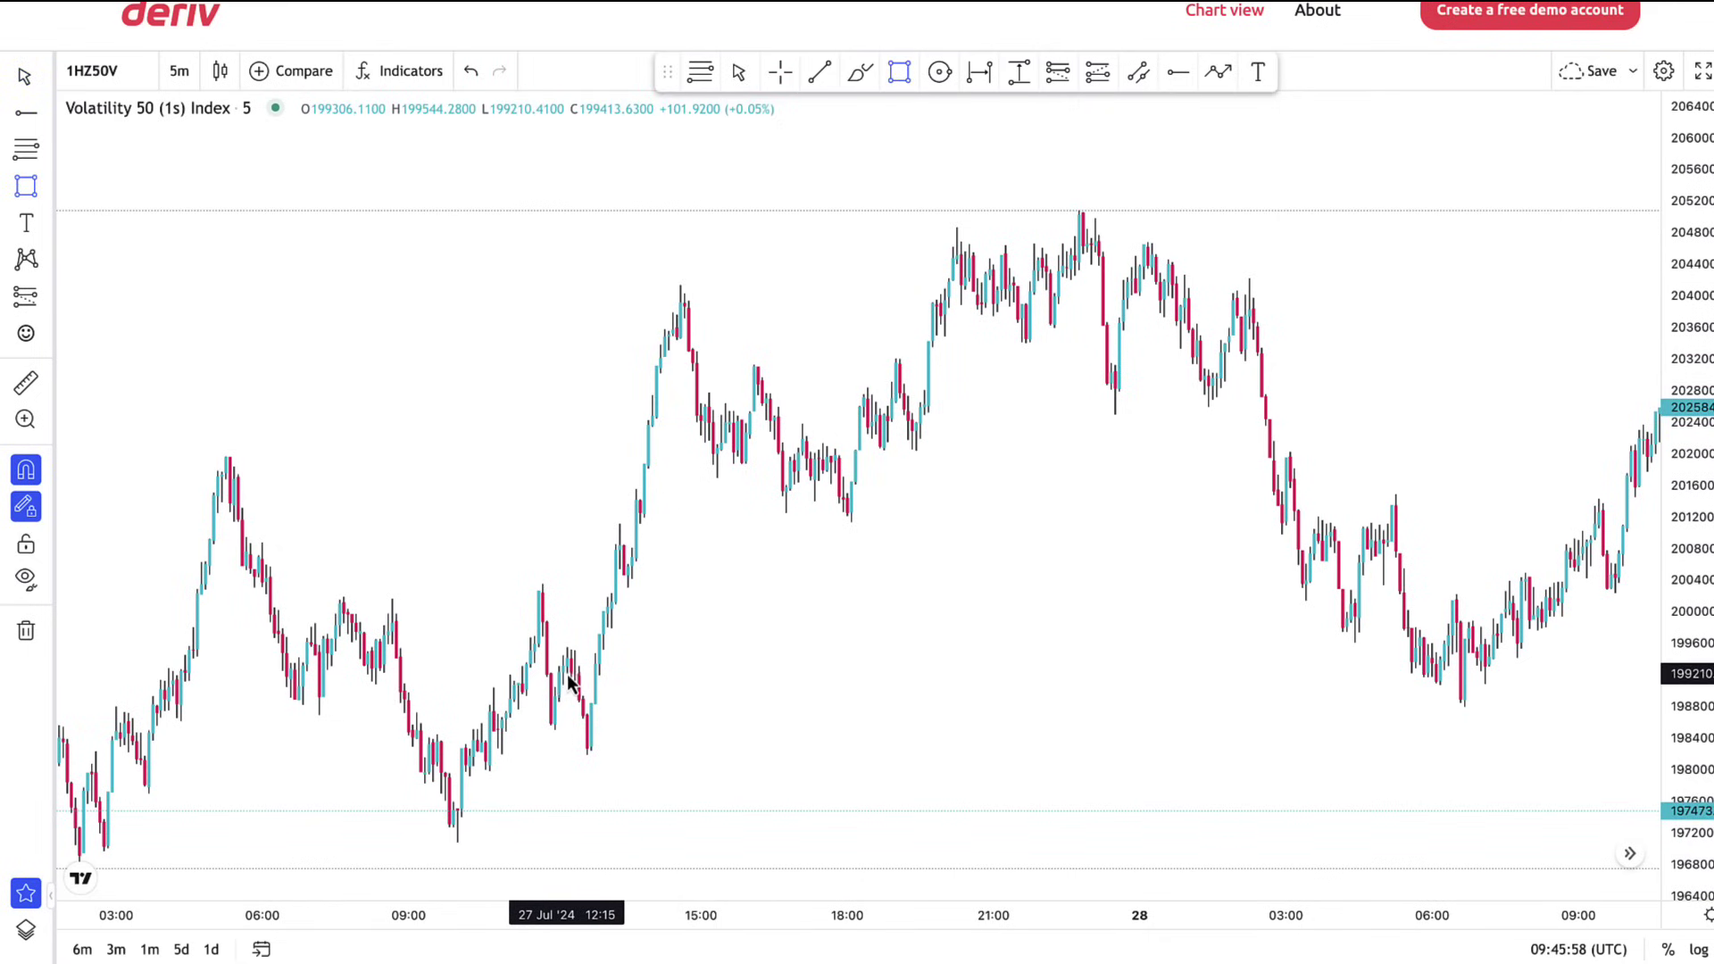
pyautogui.moveTo(571, 663)
pyautogui.mouseDown()
pyautogui.moveTo(1180, 704)
pyautogui.moveTo(1464, 700)
pyautogui.mouseUp()
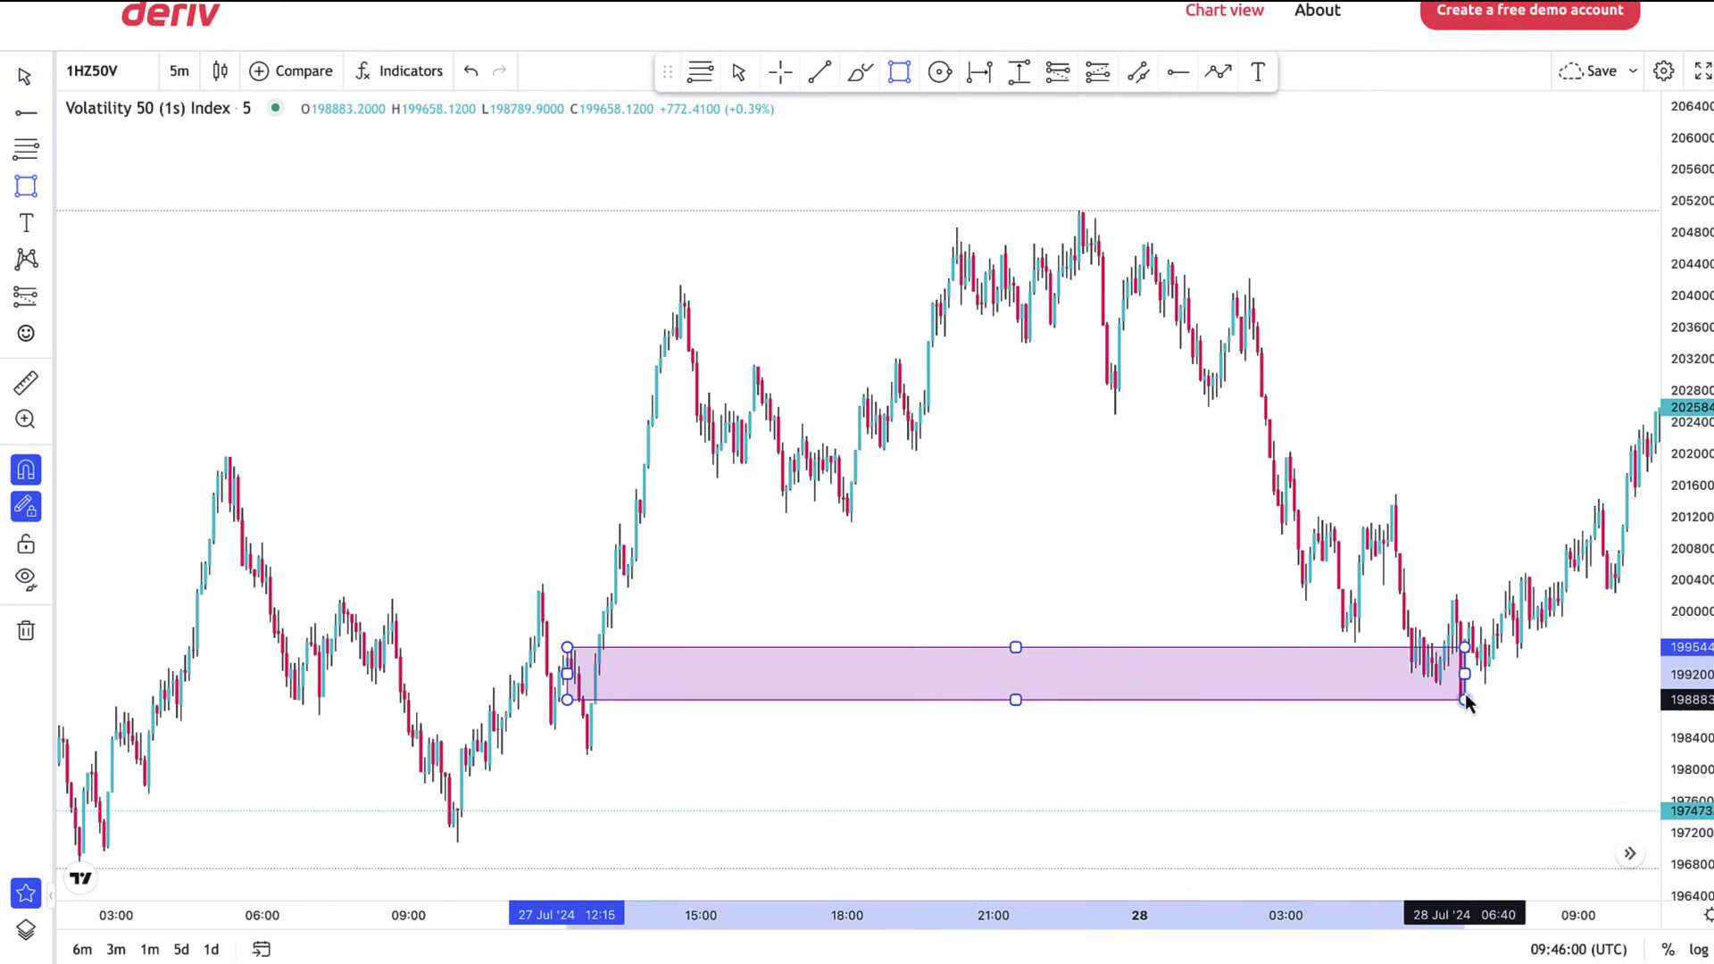
# Draw two short horizontal trend lines, at the 11:55 swing low near 198560 and at the swing high near 199516
pyautogui.click(818, 72)
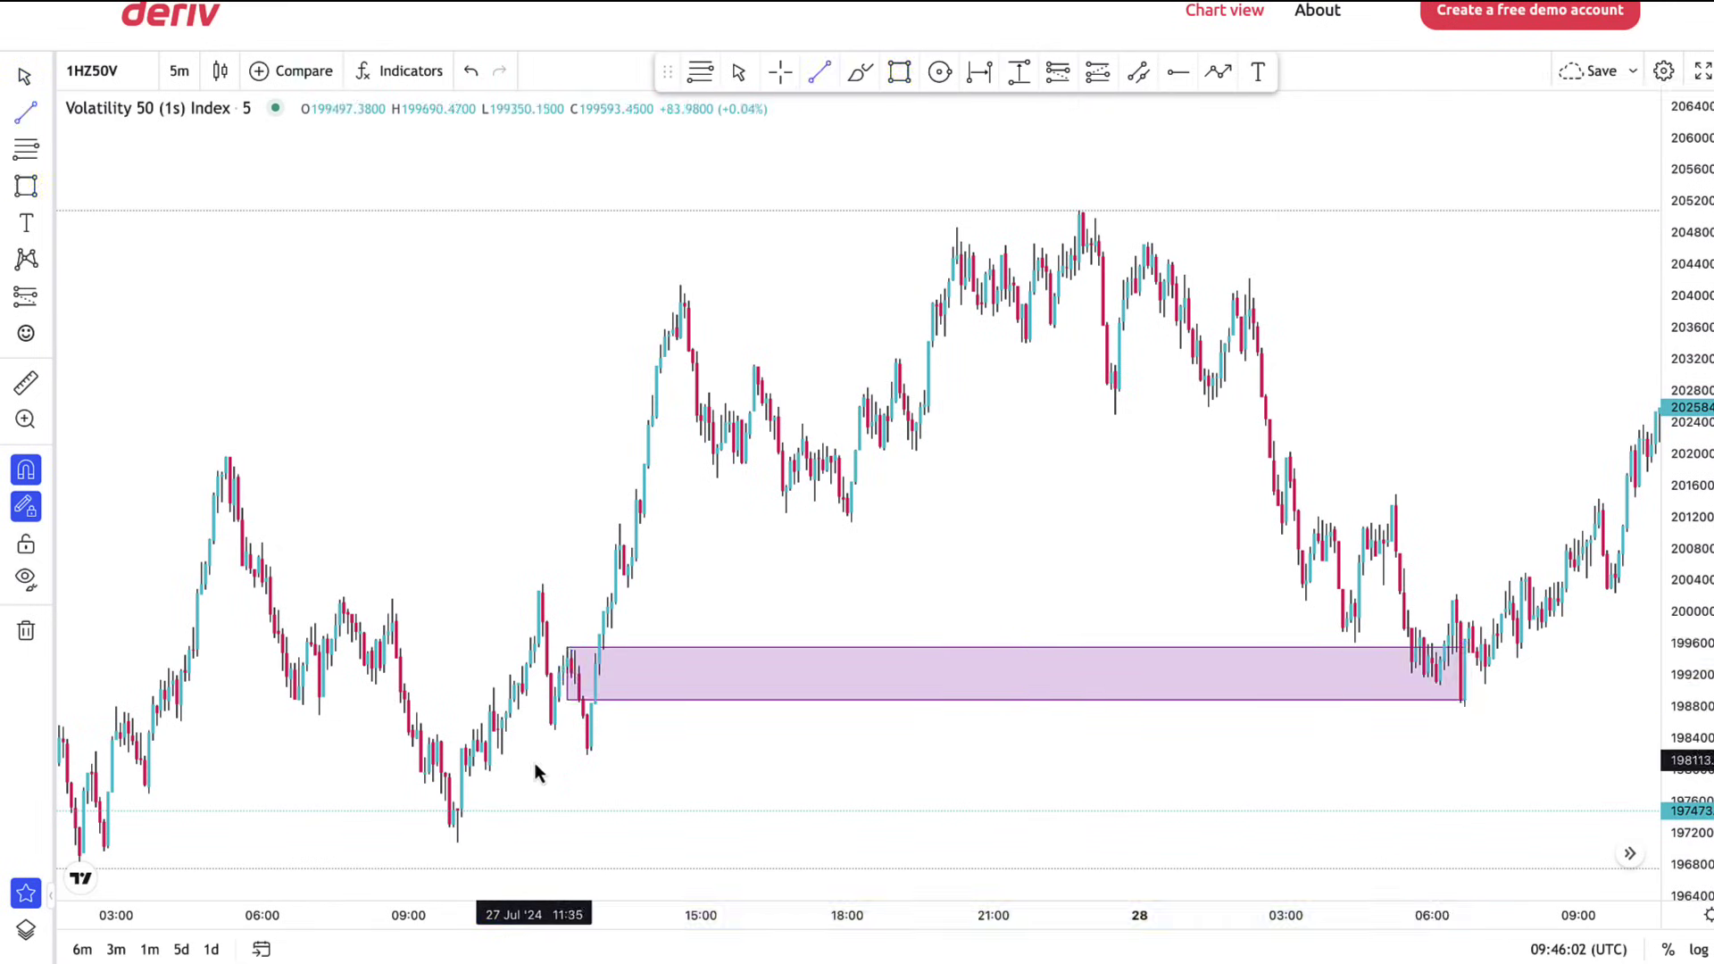
pyautogui.click(551, 725)
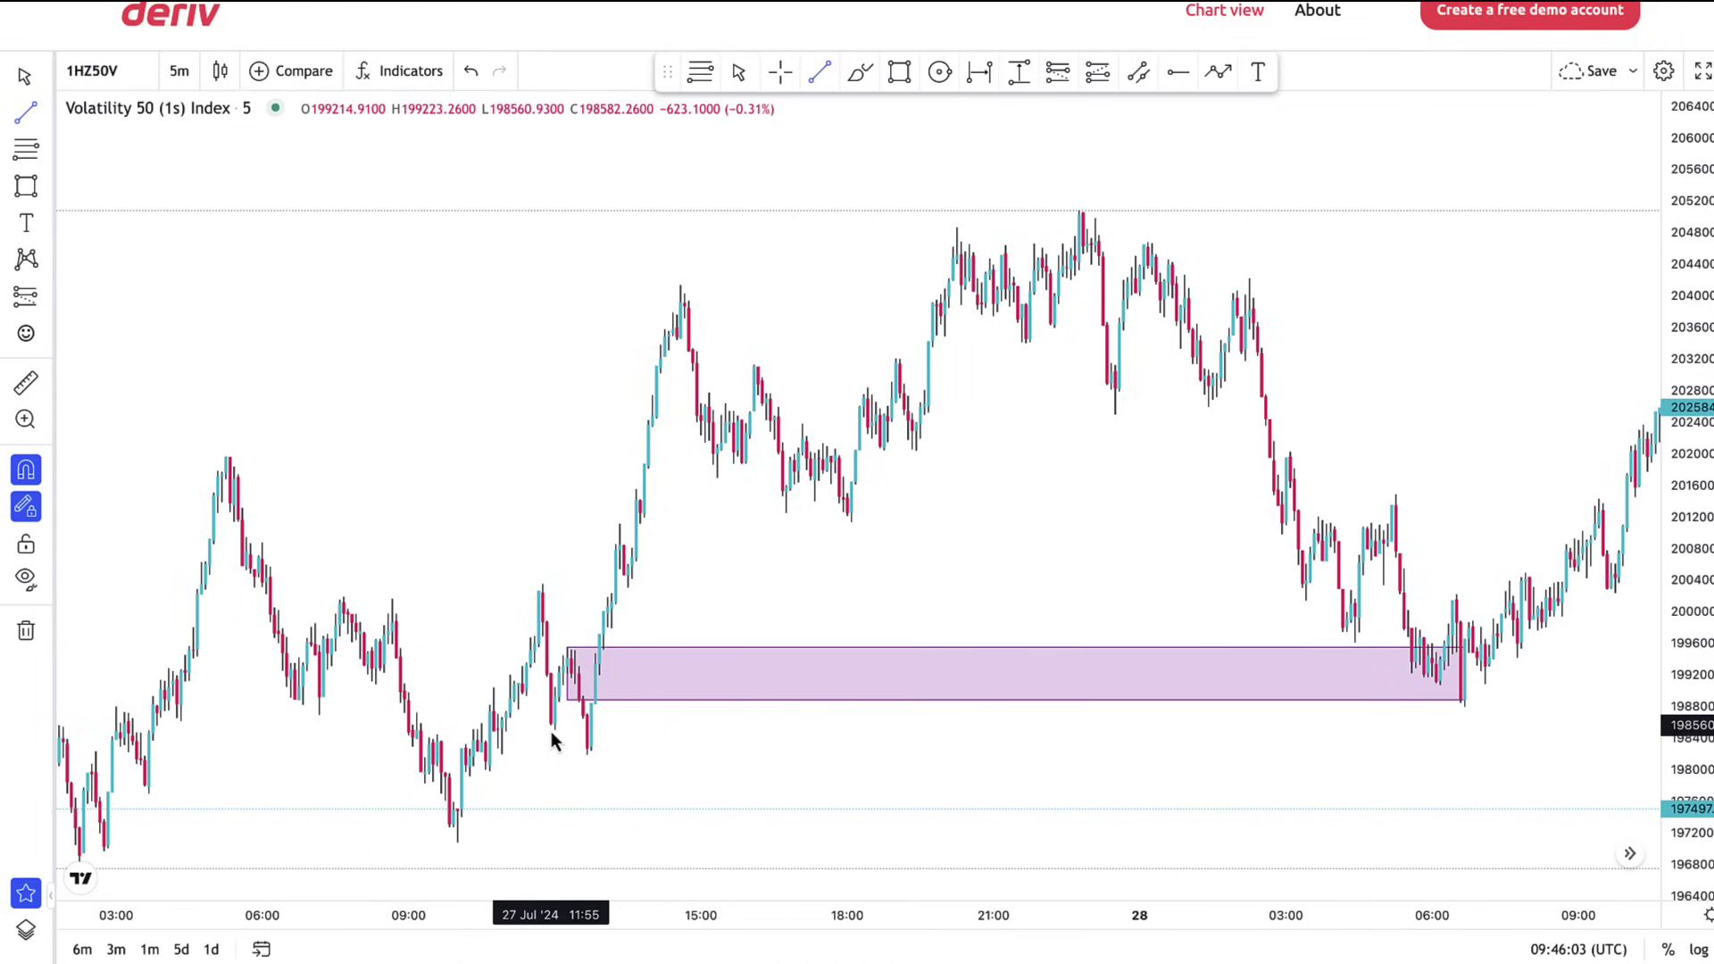
pyautogui.keyDown('super'); pyautogui.click(600, 725); pyautogui.keyUp('super')
pyautogui.click(571, 649)
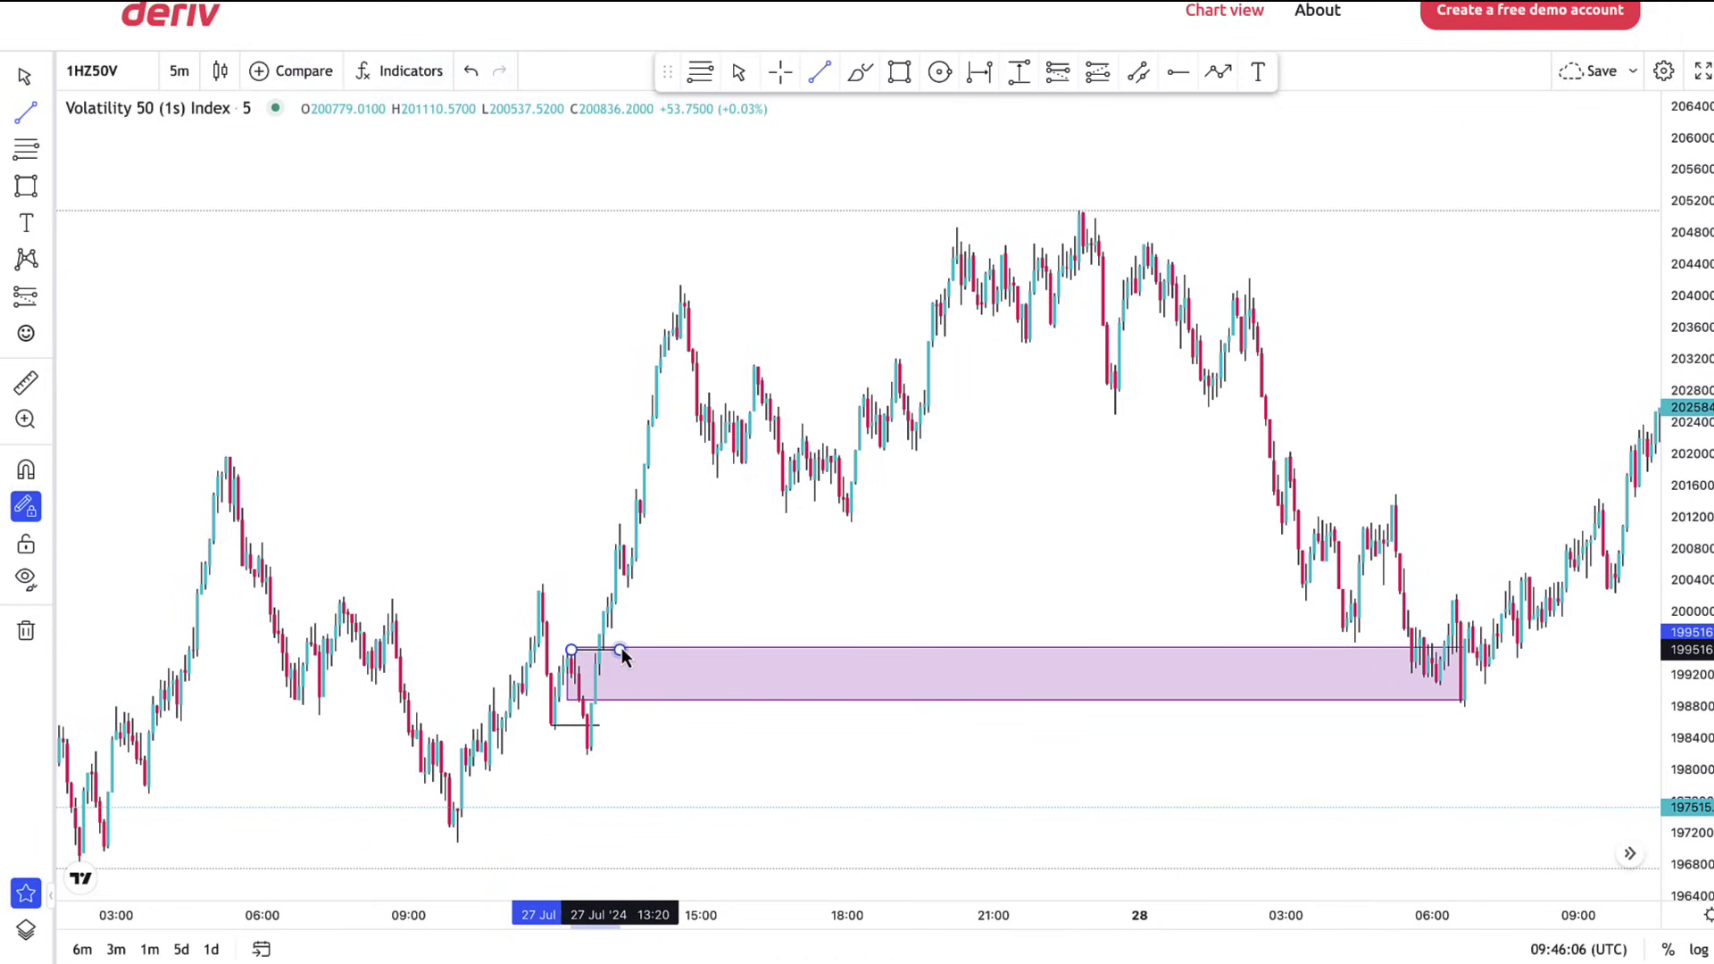
pyautogui.keyDown('super'); pyautogui.click(621, 649); pyautogui.keyUp('super')
pyautogui.click(741, 75)
# Zoom in on the start of the zone and move the lower trend line down to about 198501
pyautogui.scroll(5, 817, 500)
pyautogui.moveTo(482, 554); pyautogui.dragTo(1169, 593)
pyautogui.moveTo(1683, 744); pyautogui.dragTo(1681, 513)
pyautogui.moveTo(1152, 656); pyautogui.dragTo(1066, 464)
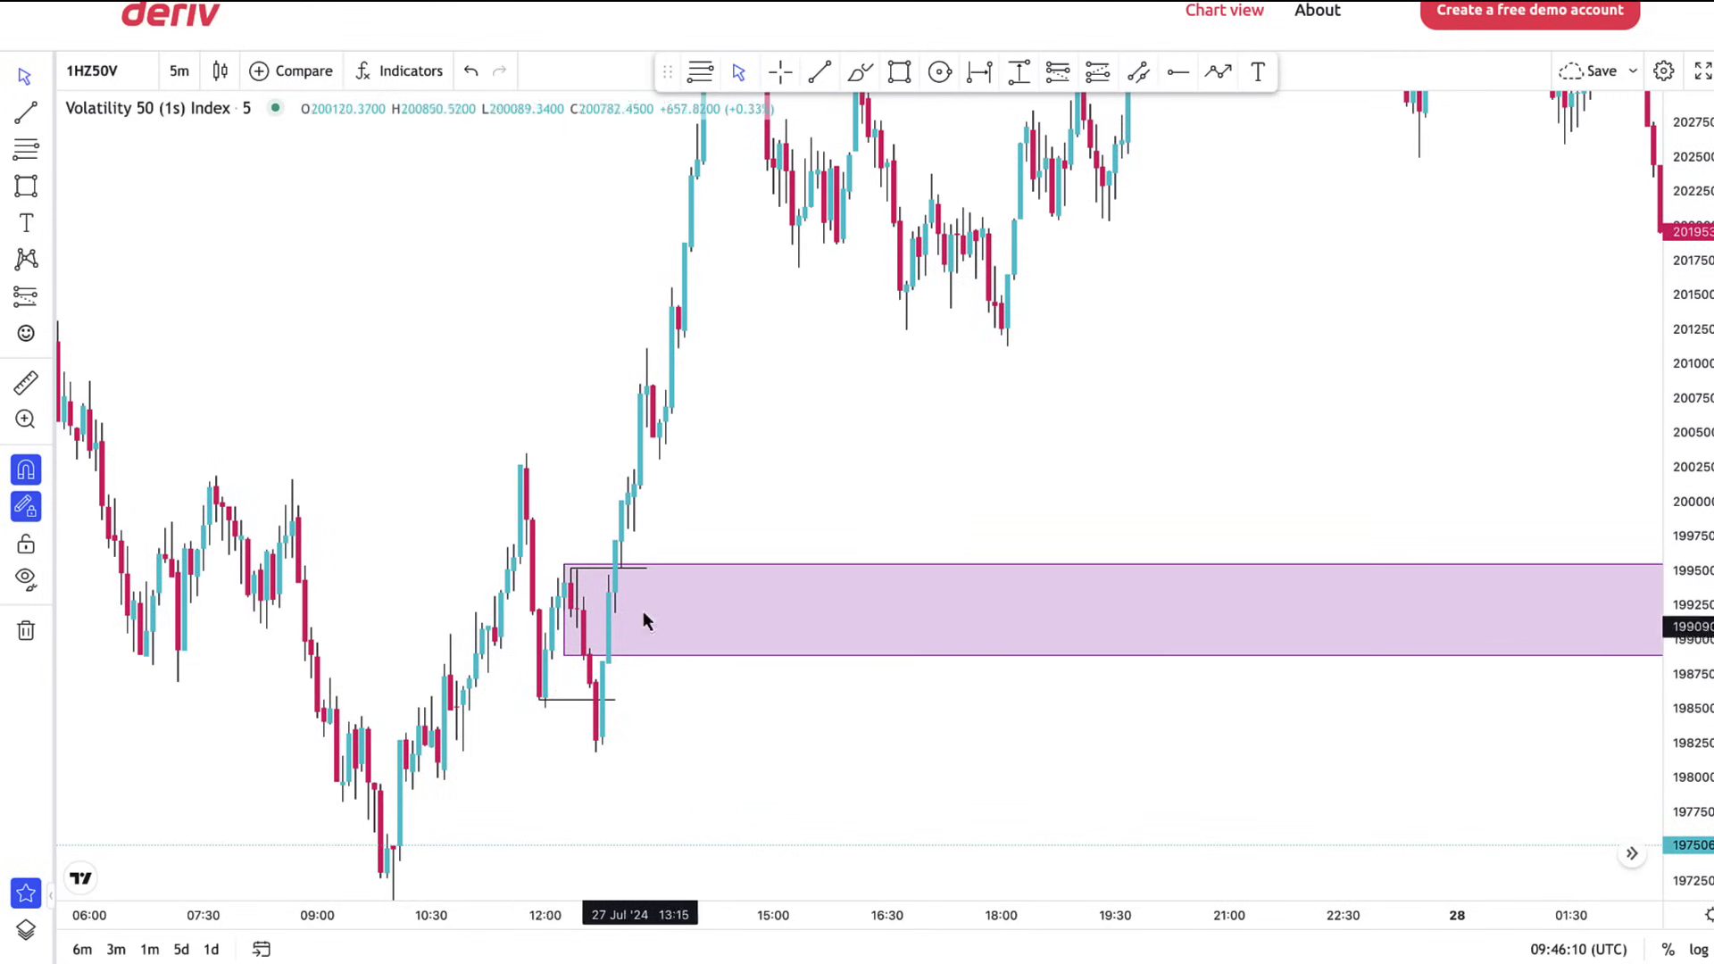
pyautogui.moveTo(573, 701); pyautogui.dragTo(578, 709)
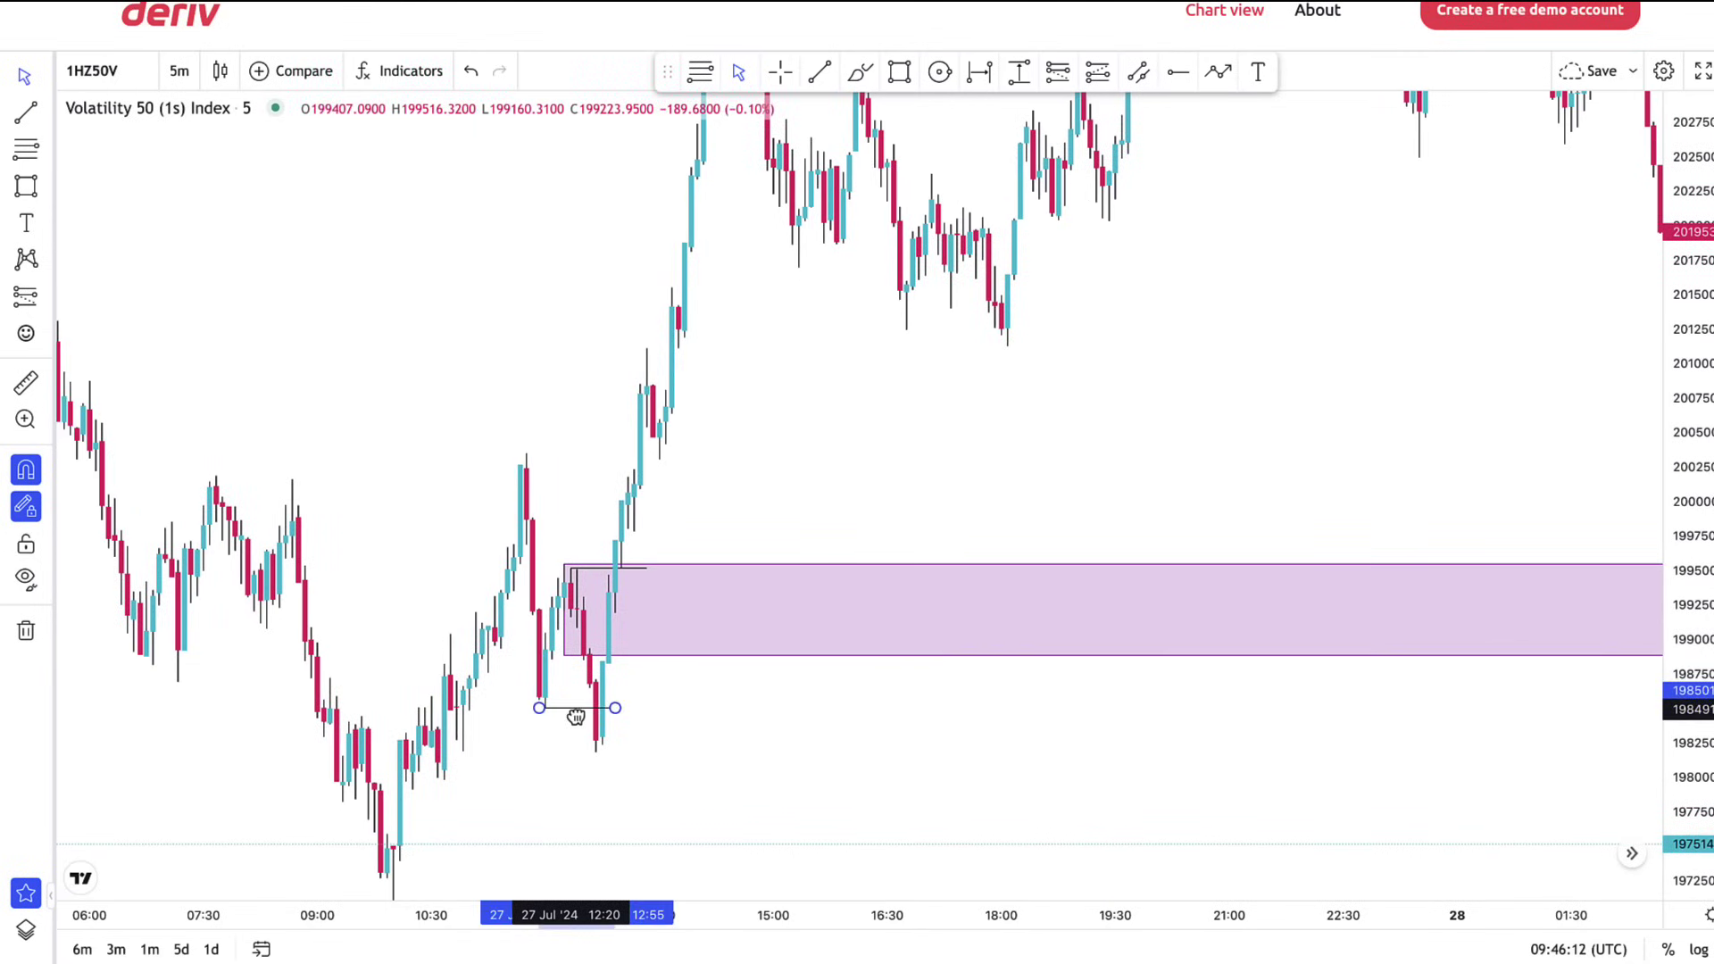
# Draw a horizontal ray from the 26 July 15:40 swing high at about 203930
pyautogui.moveTo(901, 508); pyautogui.dragTo(864, 702)
pyautogui.moveTo(1704, 353); pyautogui.dragTo(1696, 534)
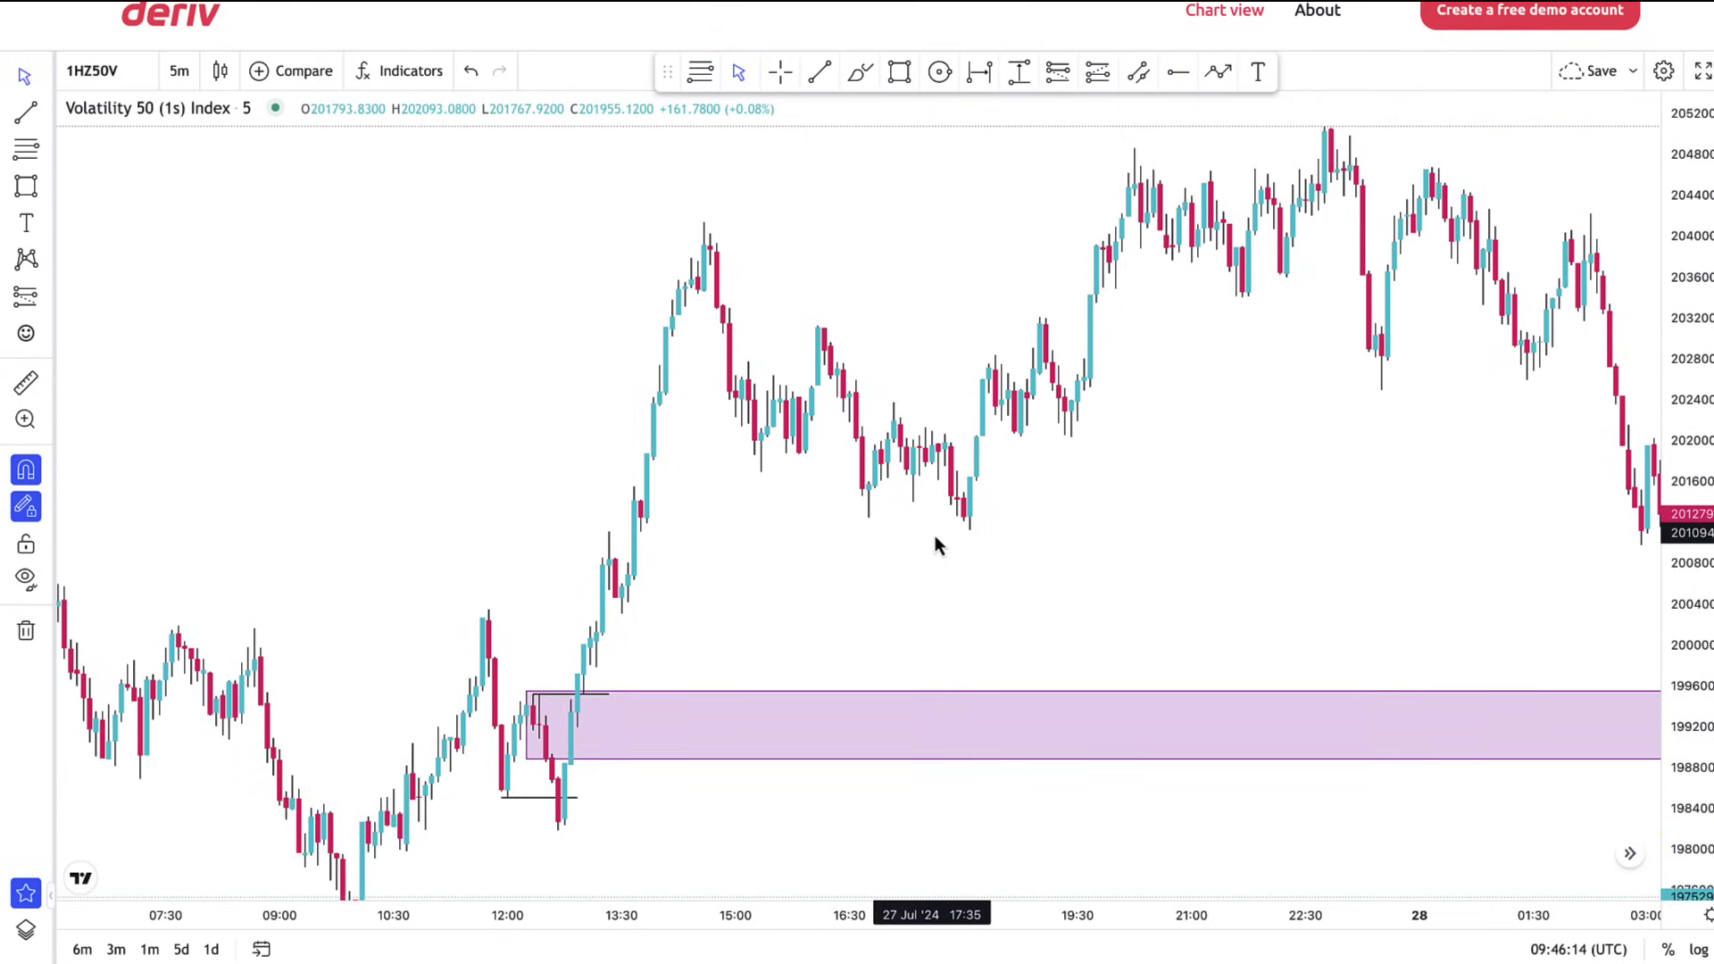
pyautogui.scroll(-2, 935, 533)
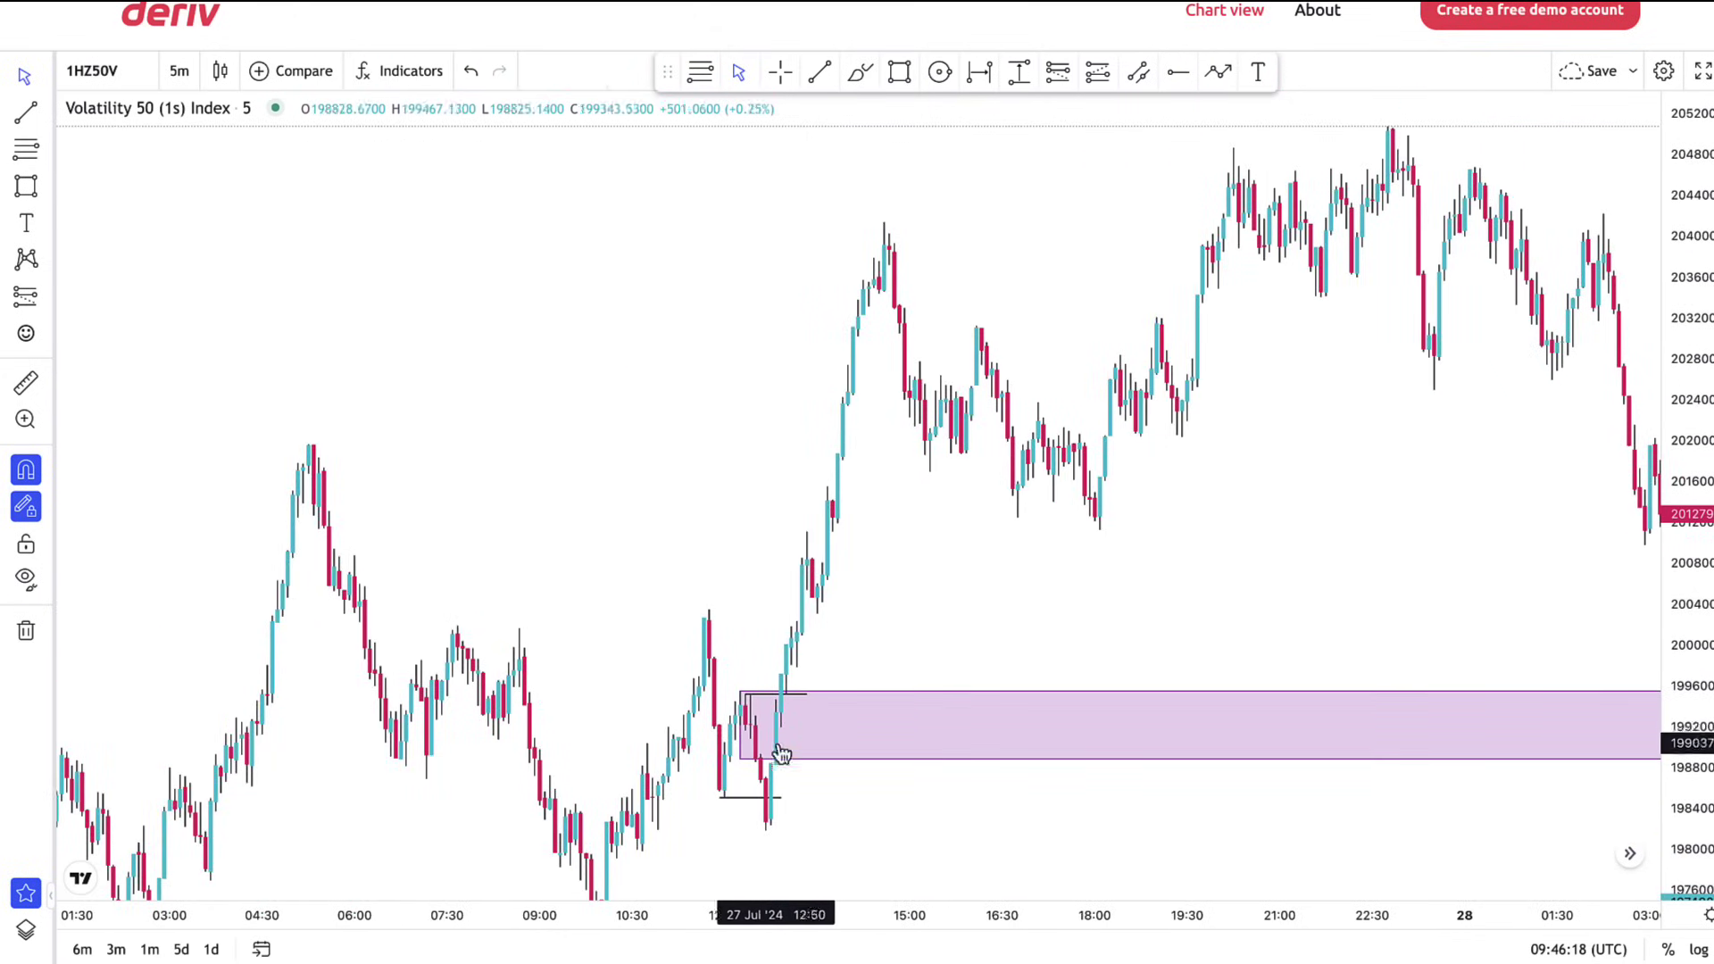
pyautogui.hscroll(5, 902, 555)
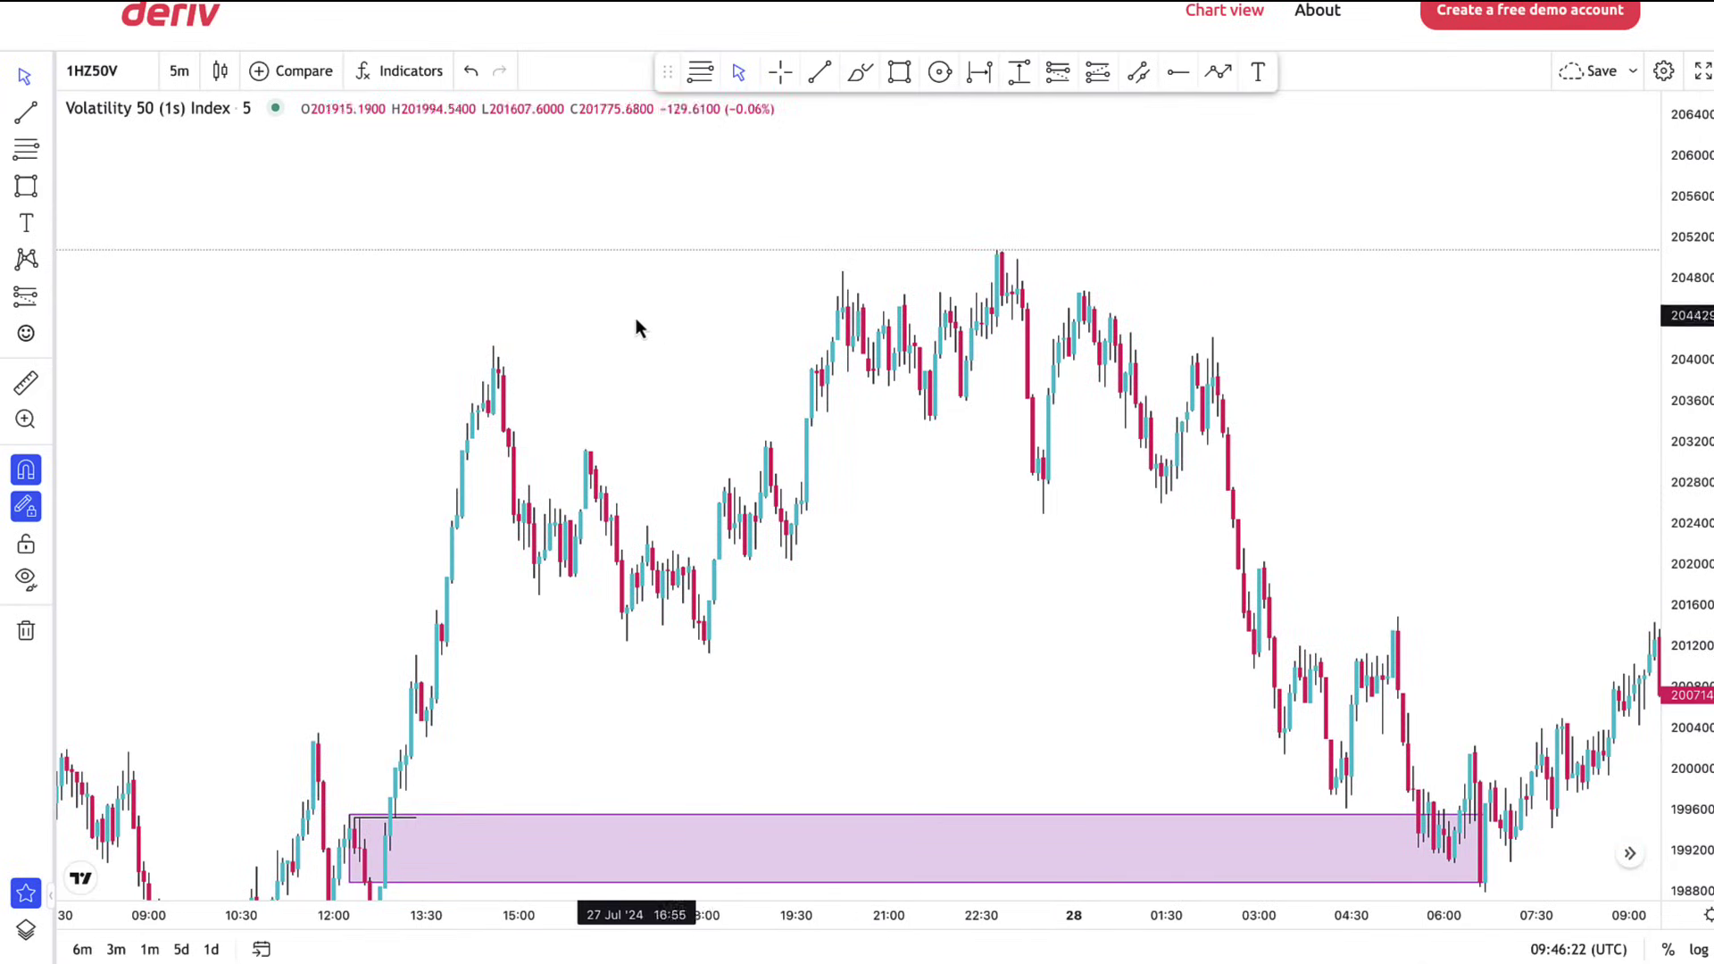
pyautogui.scroll(-6, 625, 322)
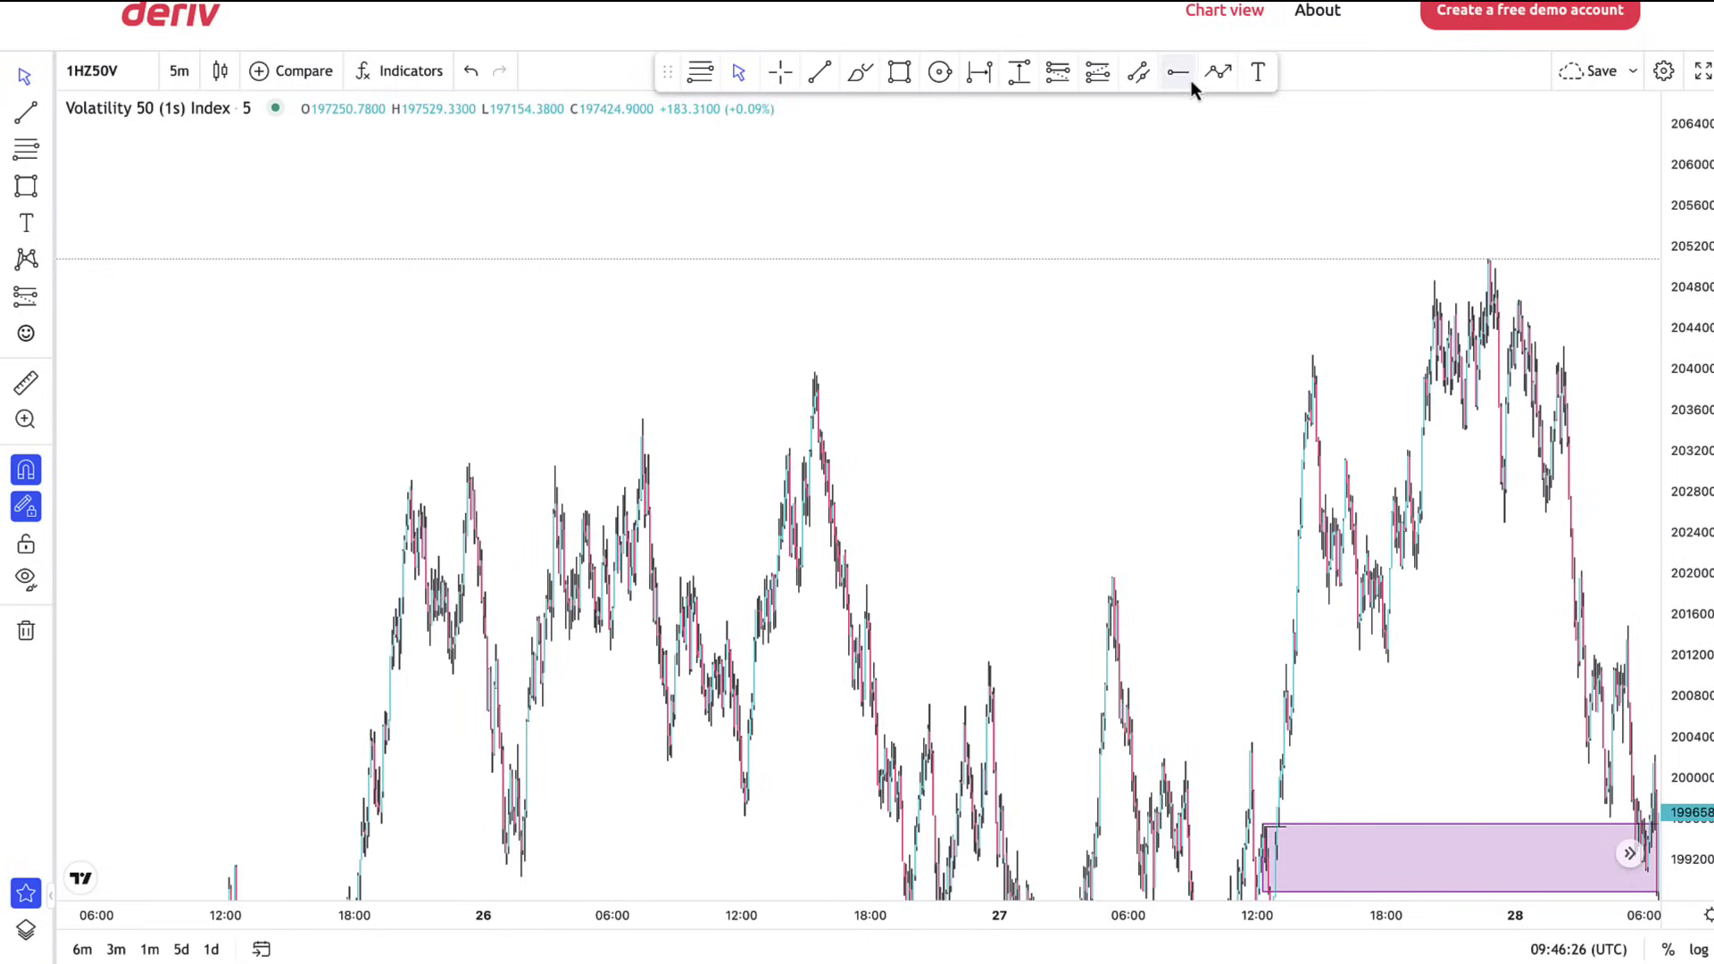
pyautogui.click(821, 380)
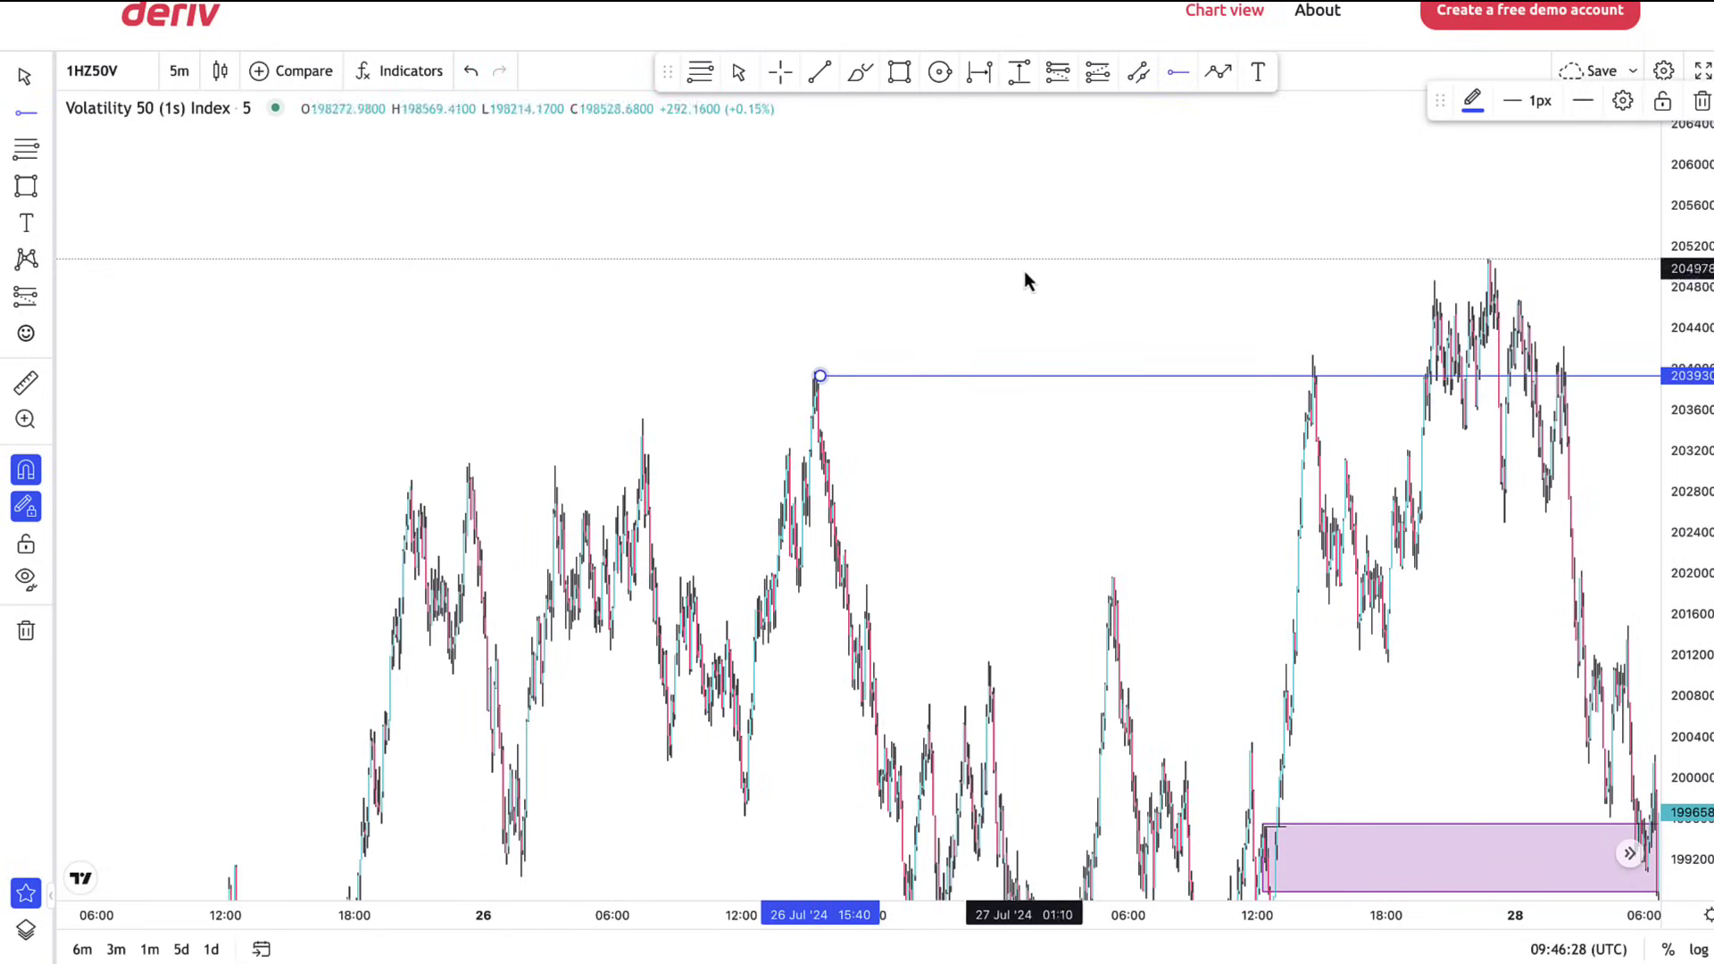
# Draw short trend lines around the late 27 July highs: two end to end near 203624 from 22:10, one near 204419 from 23:10
pyautogui.scroll(5, 969, 574)
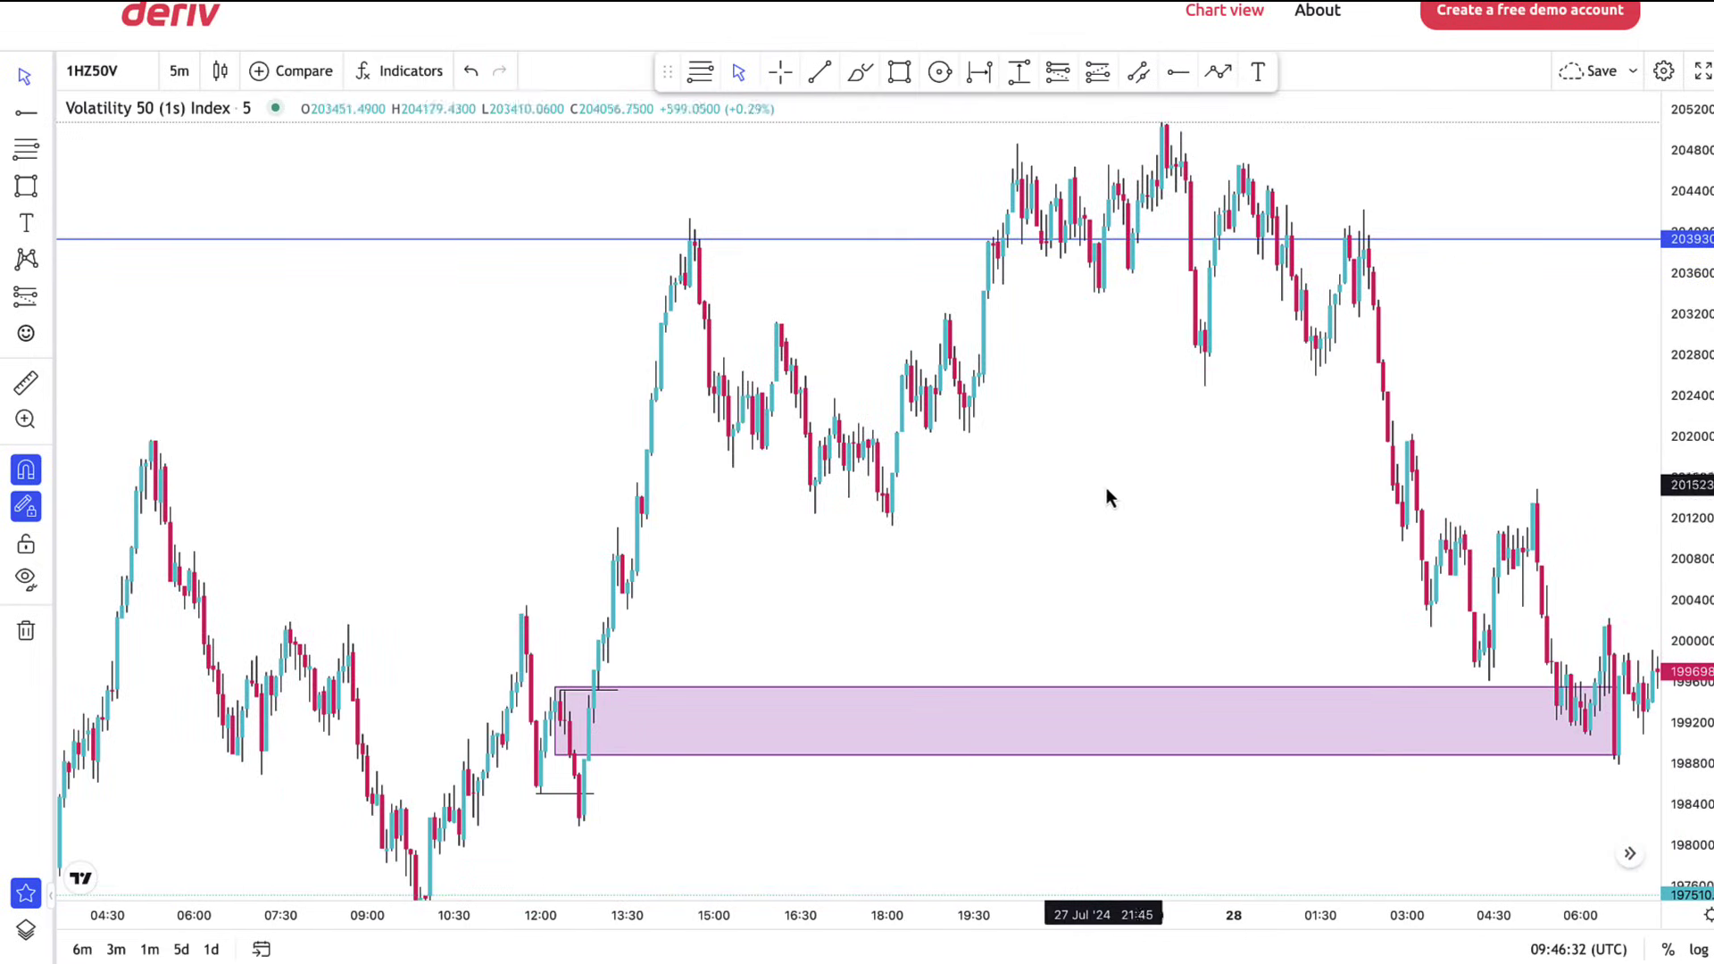
pyautogui.moveTo(1102, 489); pyautogui.dragTo(909, 587)
pyautogui.moveTo(921, 653); pyautogui.dragTo(937, 659)
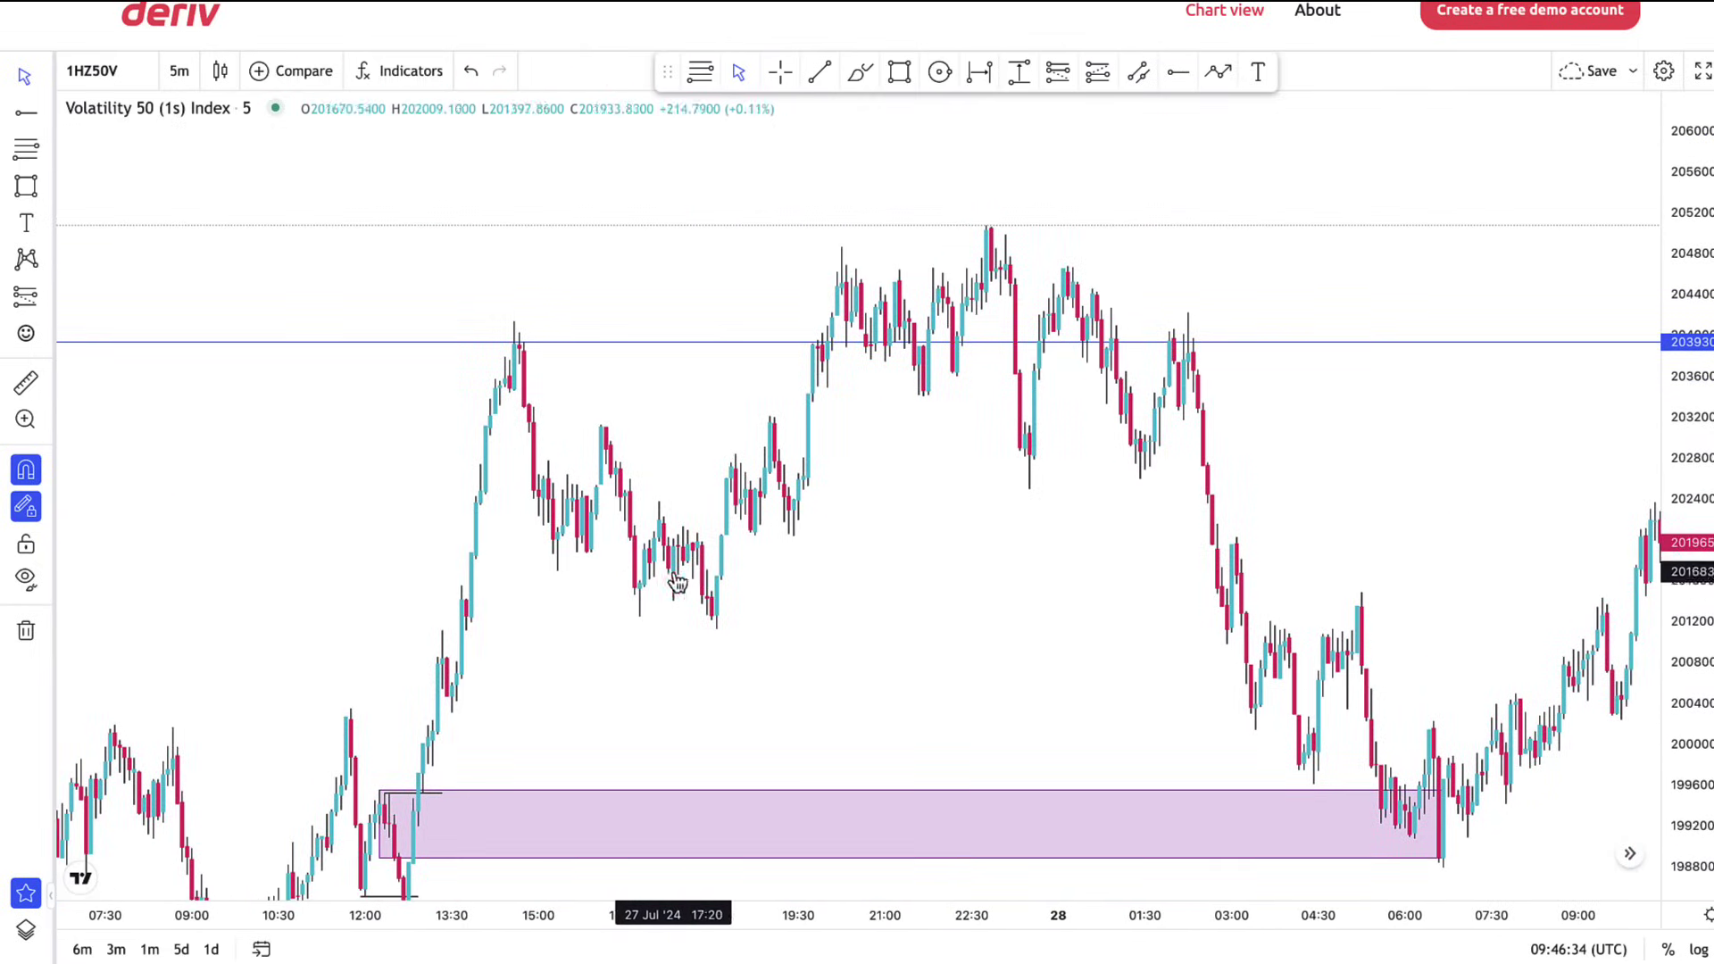
pyautogui.moveTo(889, 480); pyautogui.dragTo(919, 636)
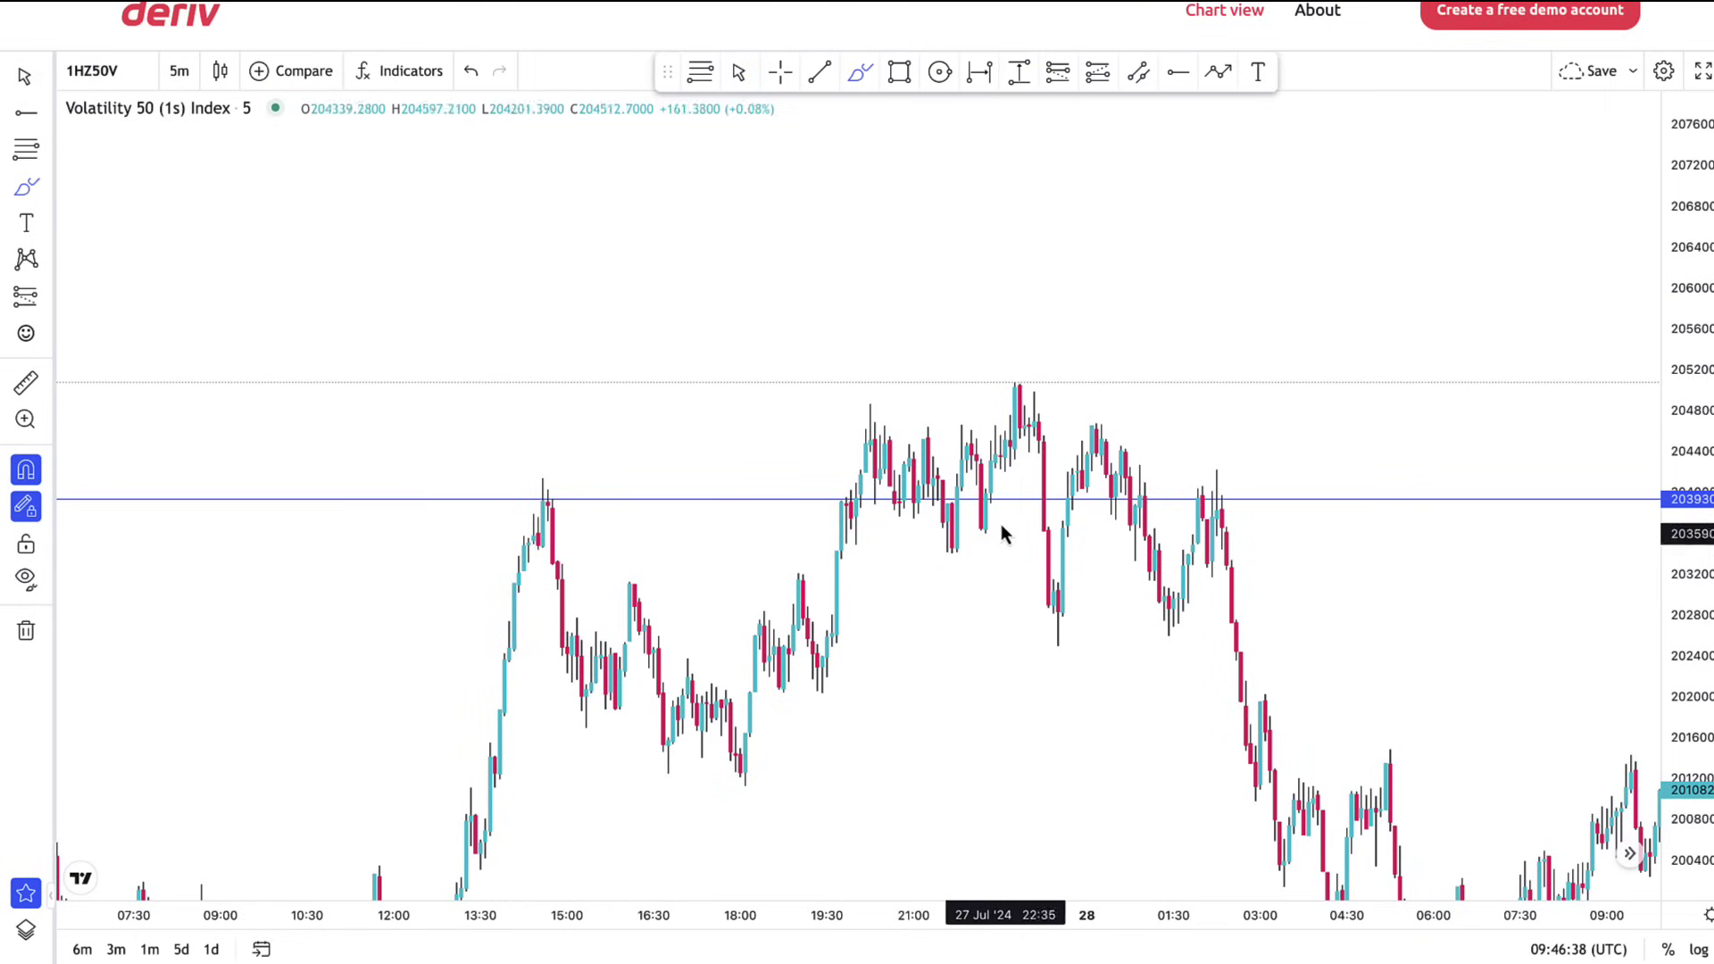
pyautogui.click(818, 75)
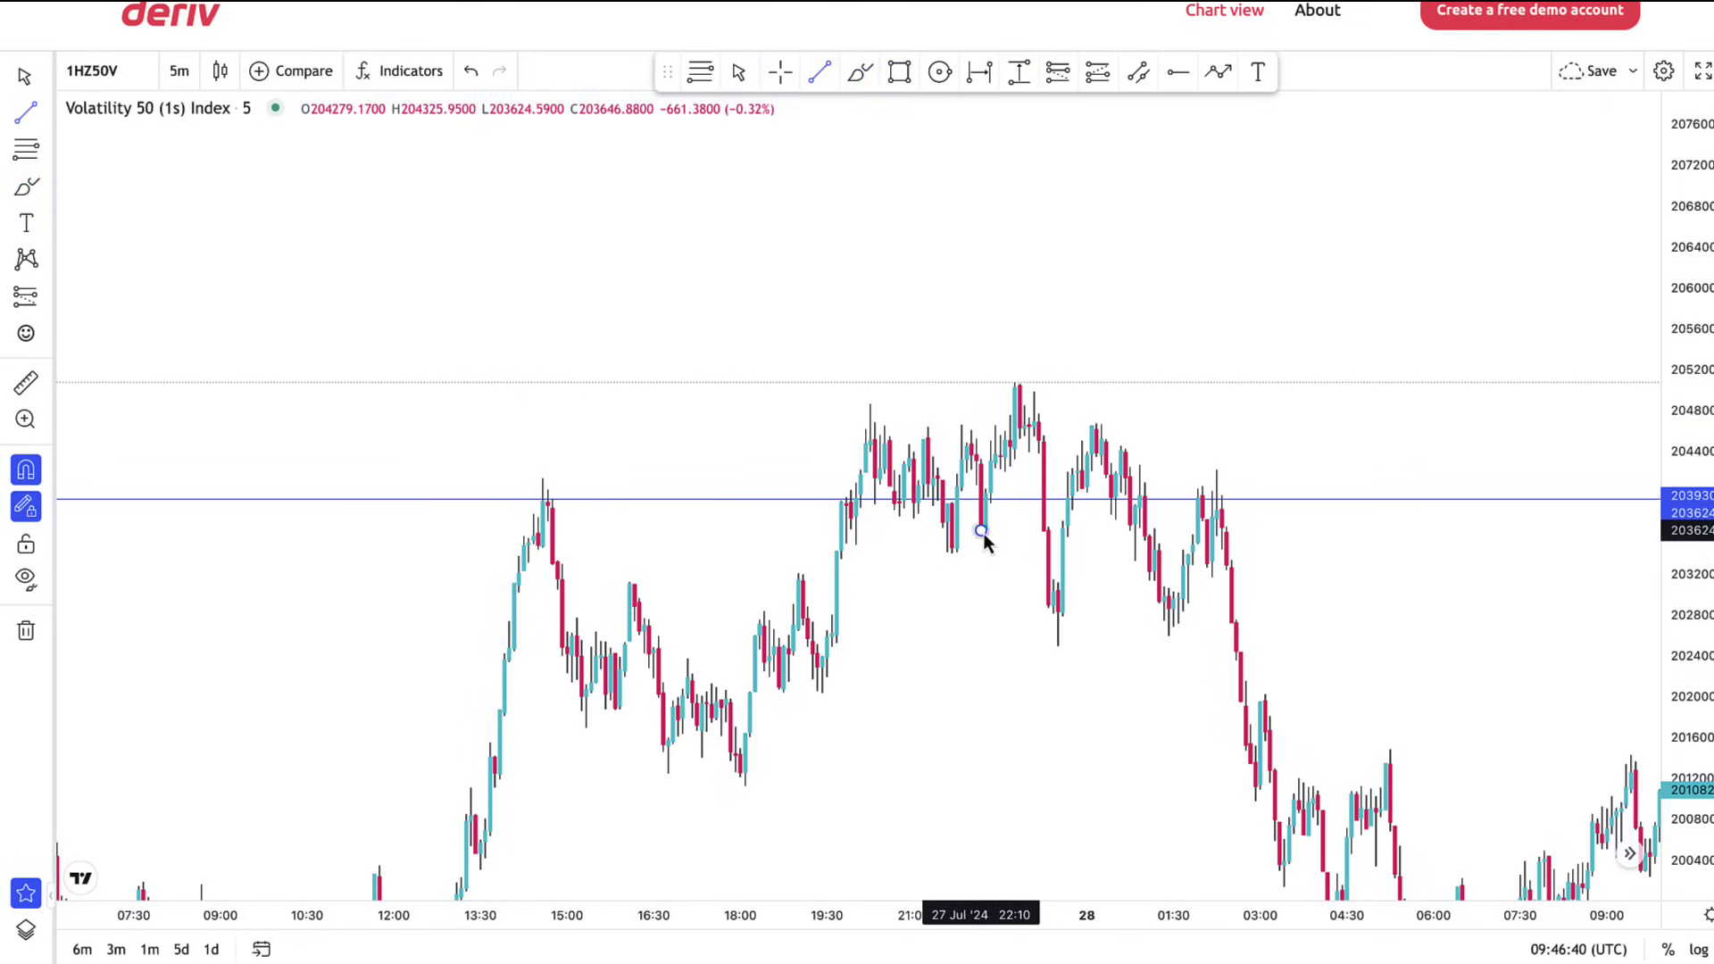
pyautogui.click(980, 531)
pyautogui.click(1047, 530)
pyautogui.click(1040, 455)
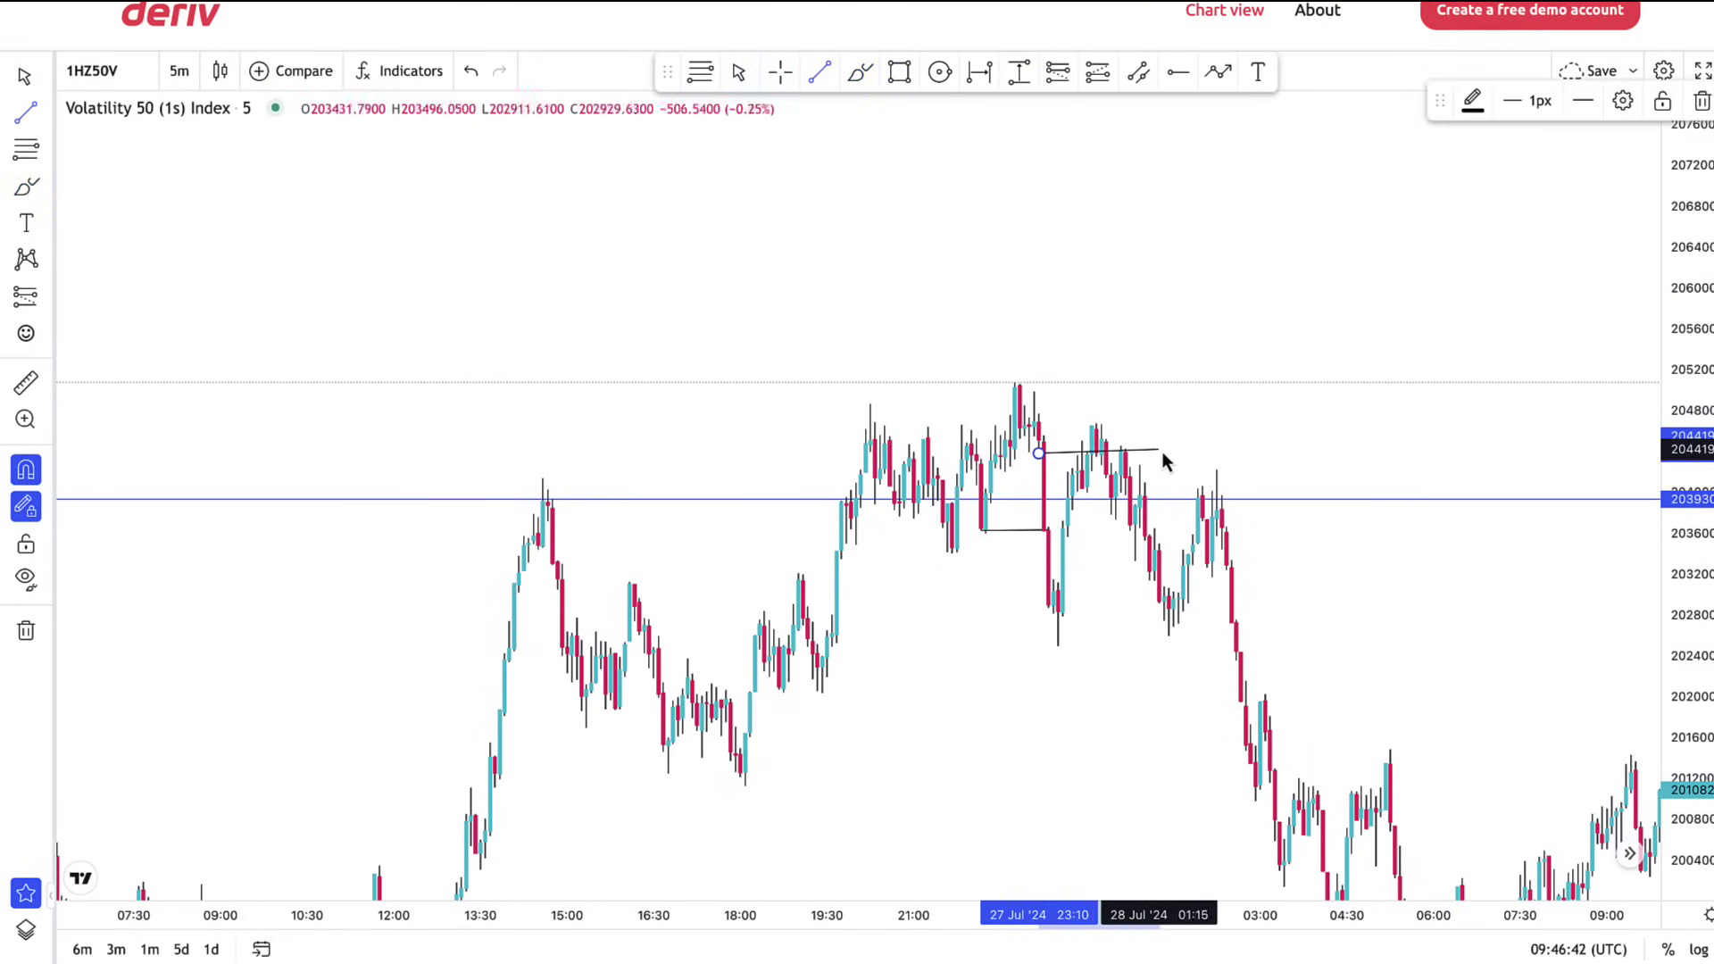
pyautogui.click(1162, 450)
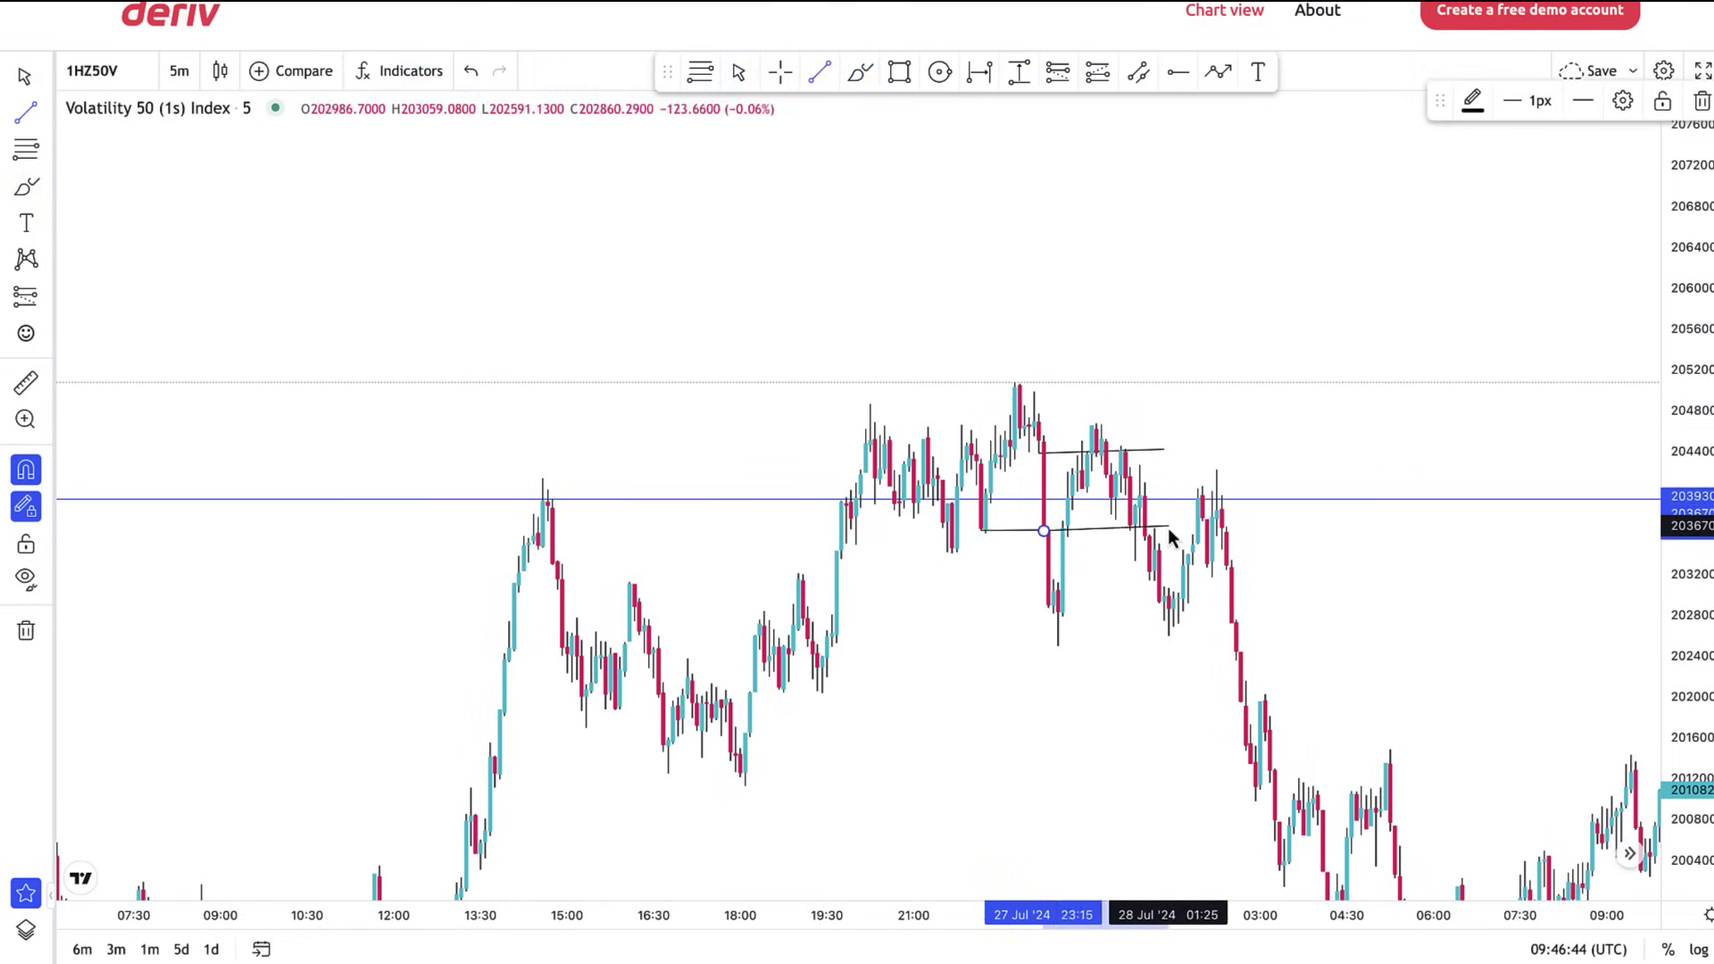
pyautogui.click(1167, 527)
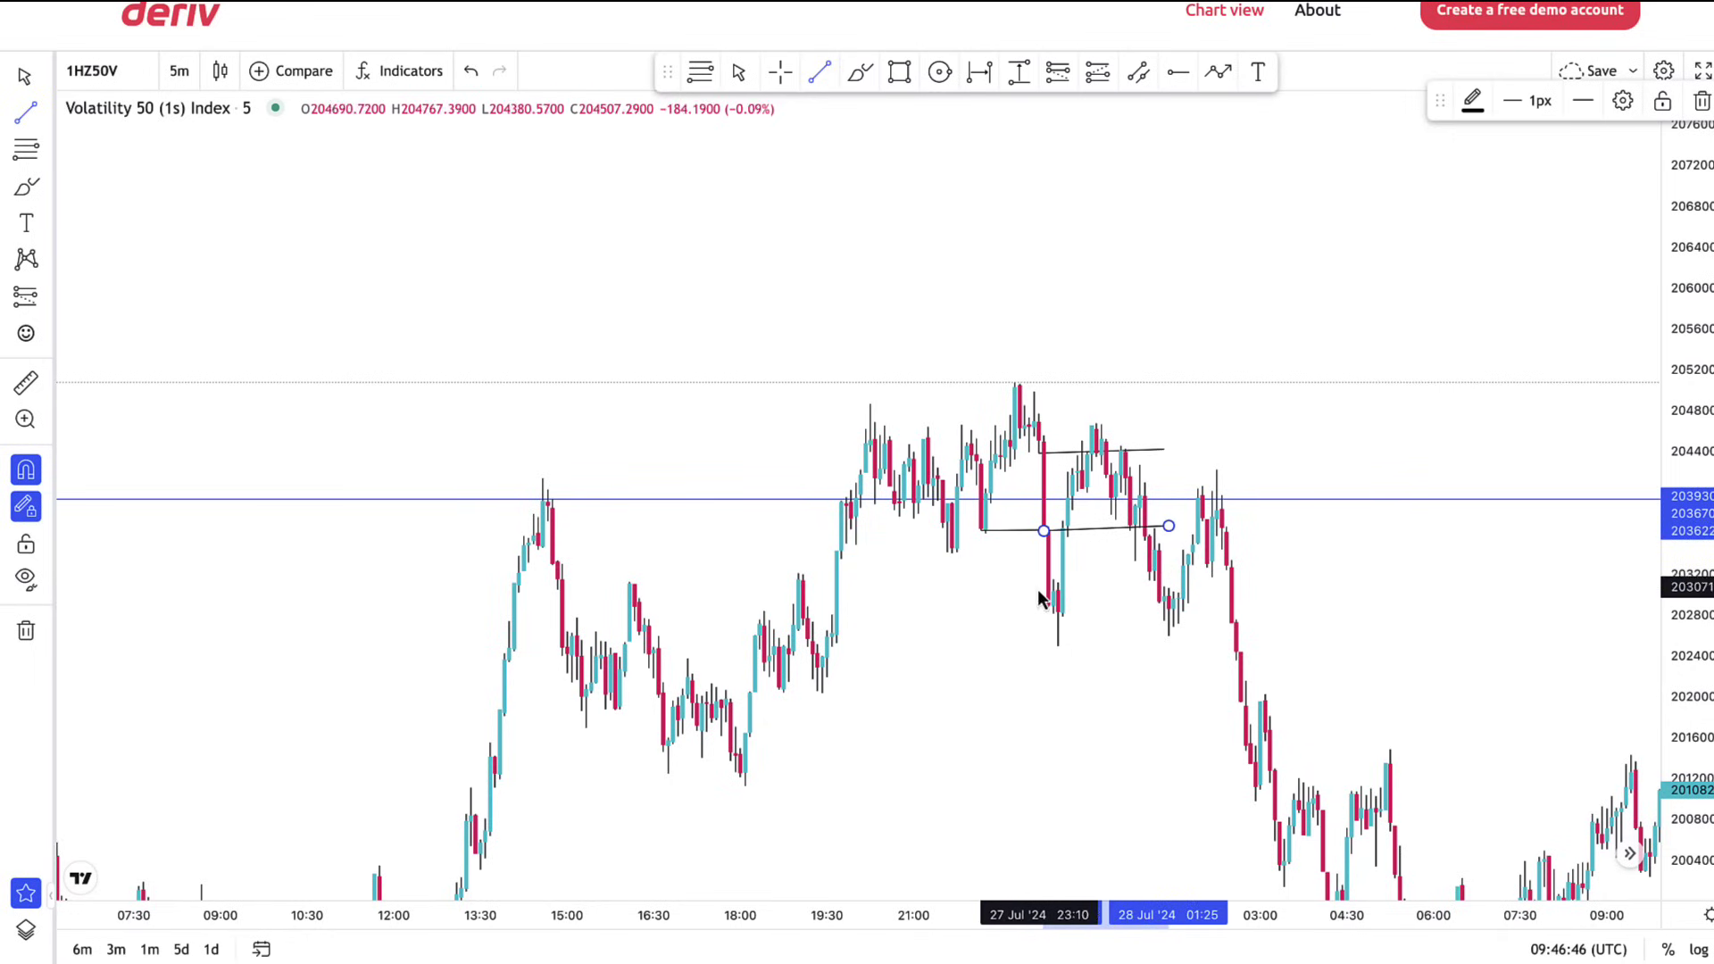
# Draw a rectangle zone over the 27 July 22:10 candle between about 203650 and 204279, extending to about 28 July 04:45
pyautogui.click(900, 72)
pyautogui.click(981, 464)
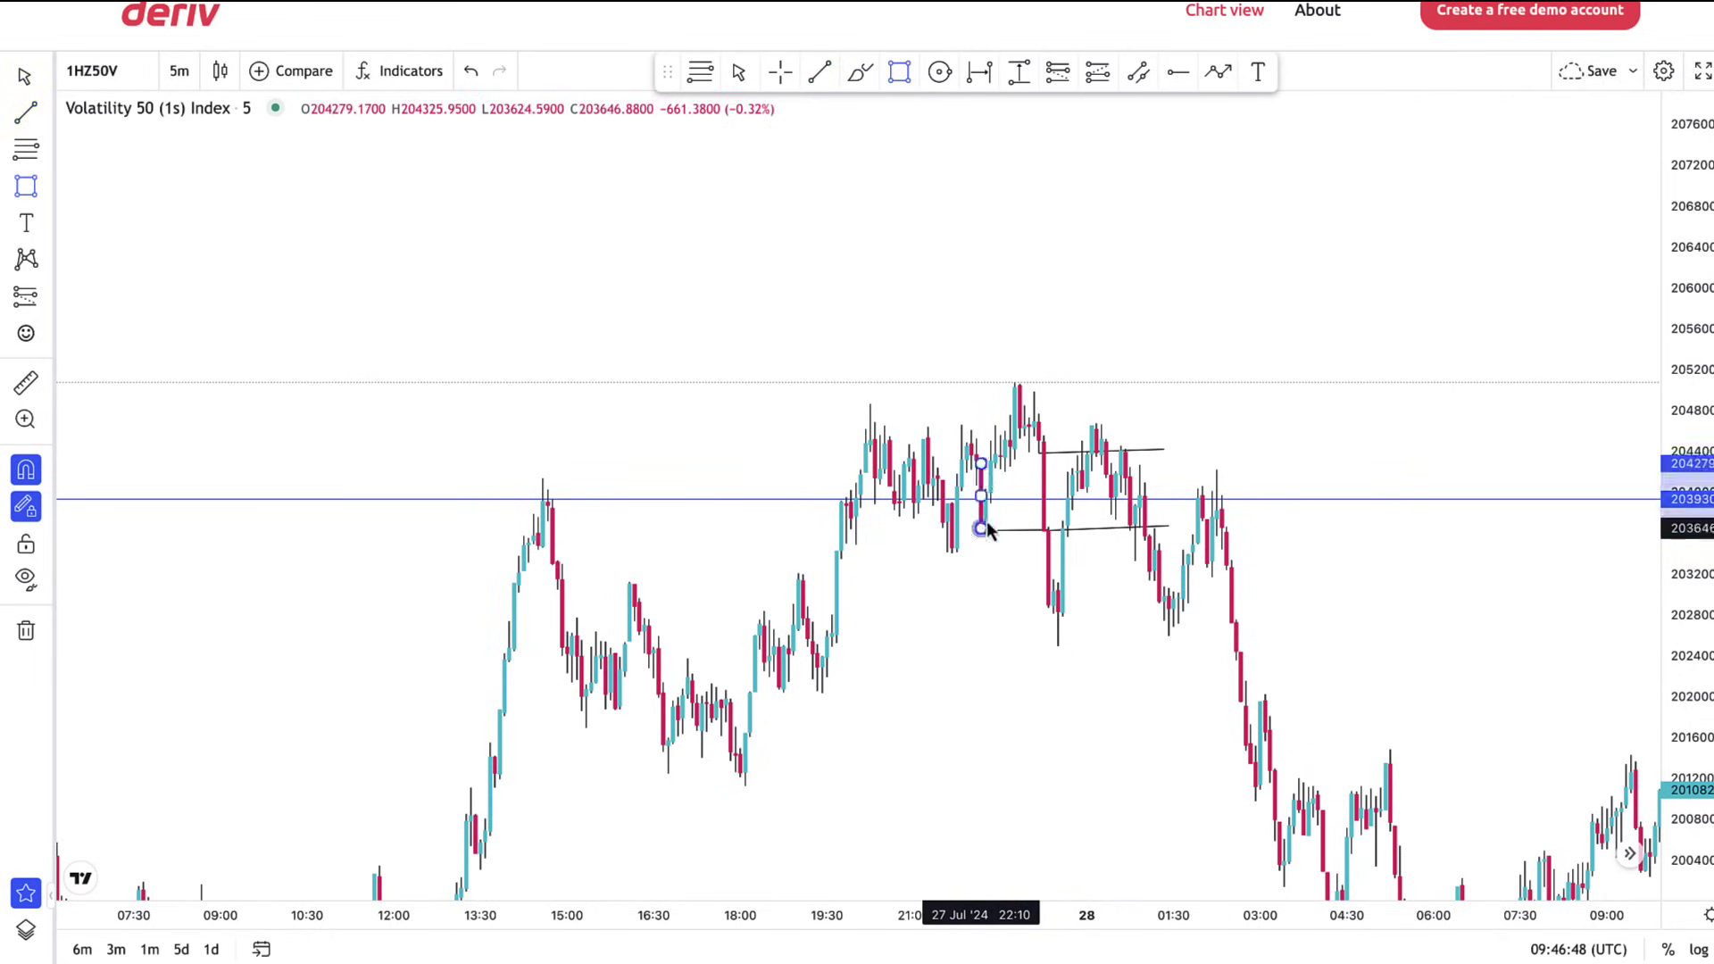
pyautogui.click(1370, 530)
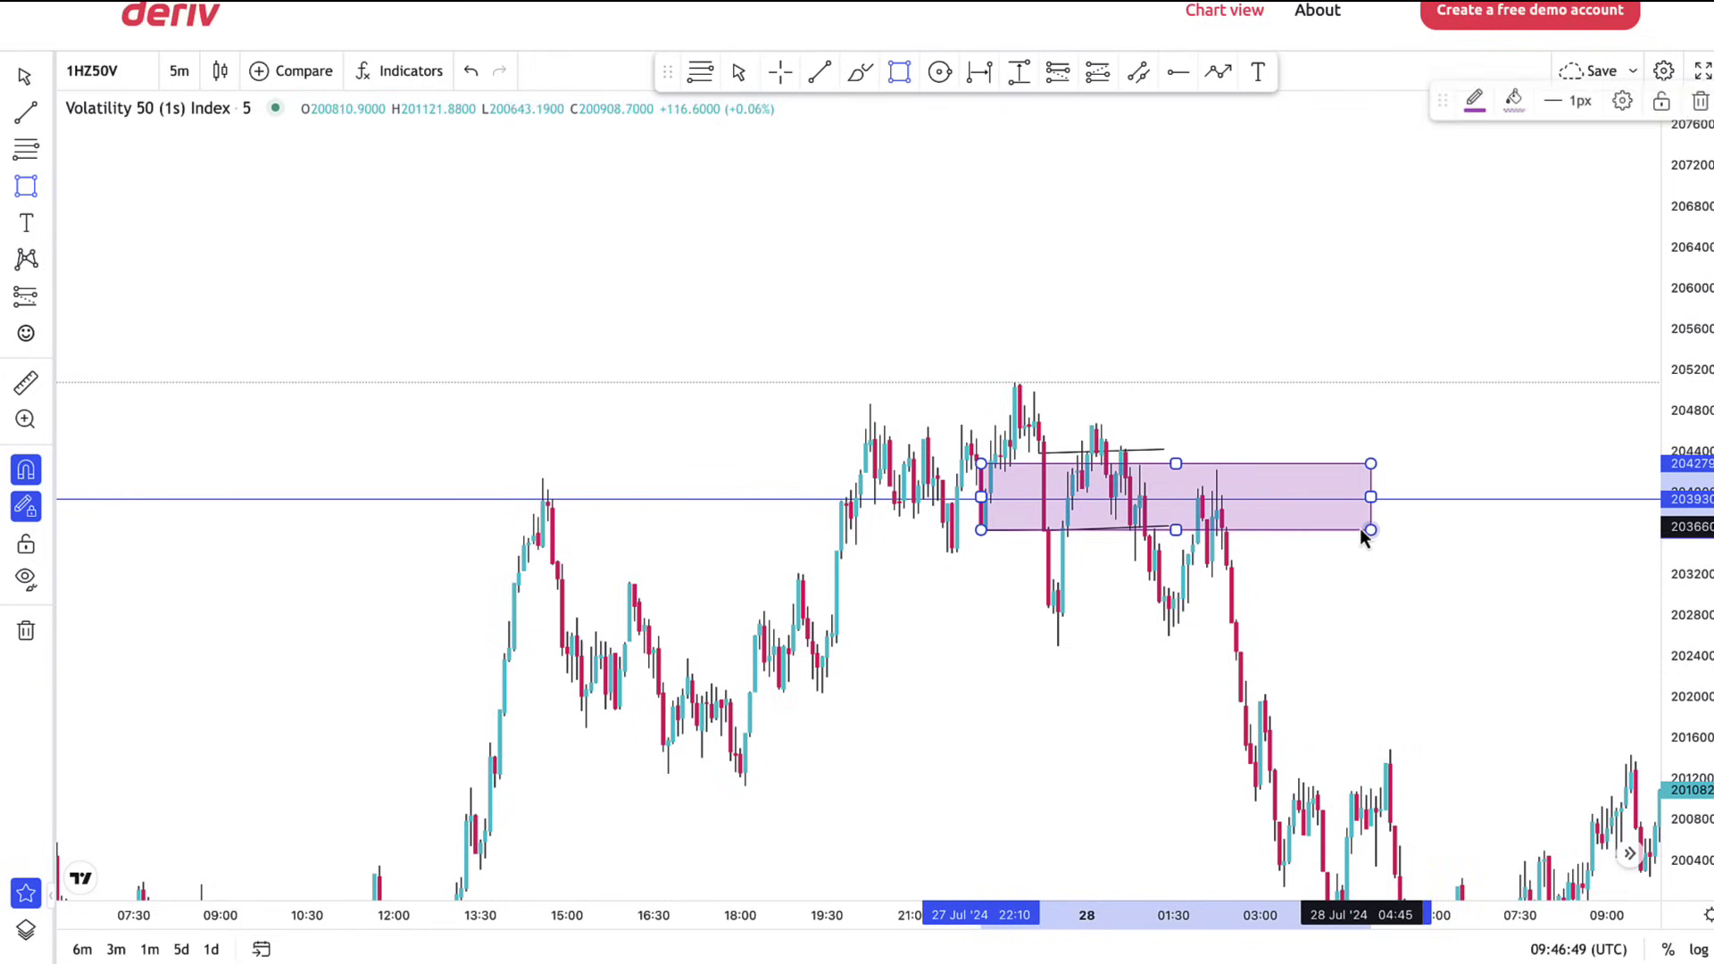
# Draw a horizontal trend line across the 27 July evening highs from about 20:40 to 23:00 and raise it to about 204646
pyautogui.click(821, 75)
pyautogui.click(890, 436)
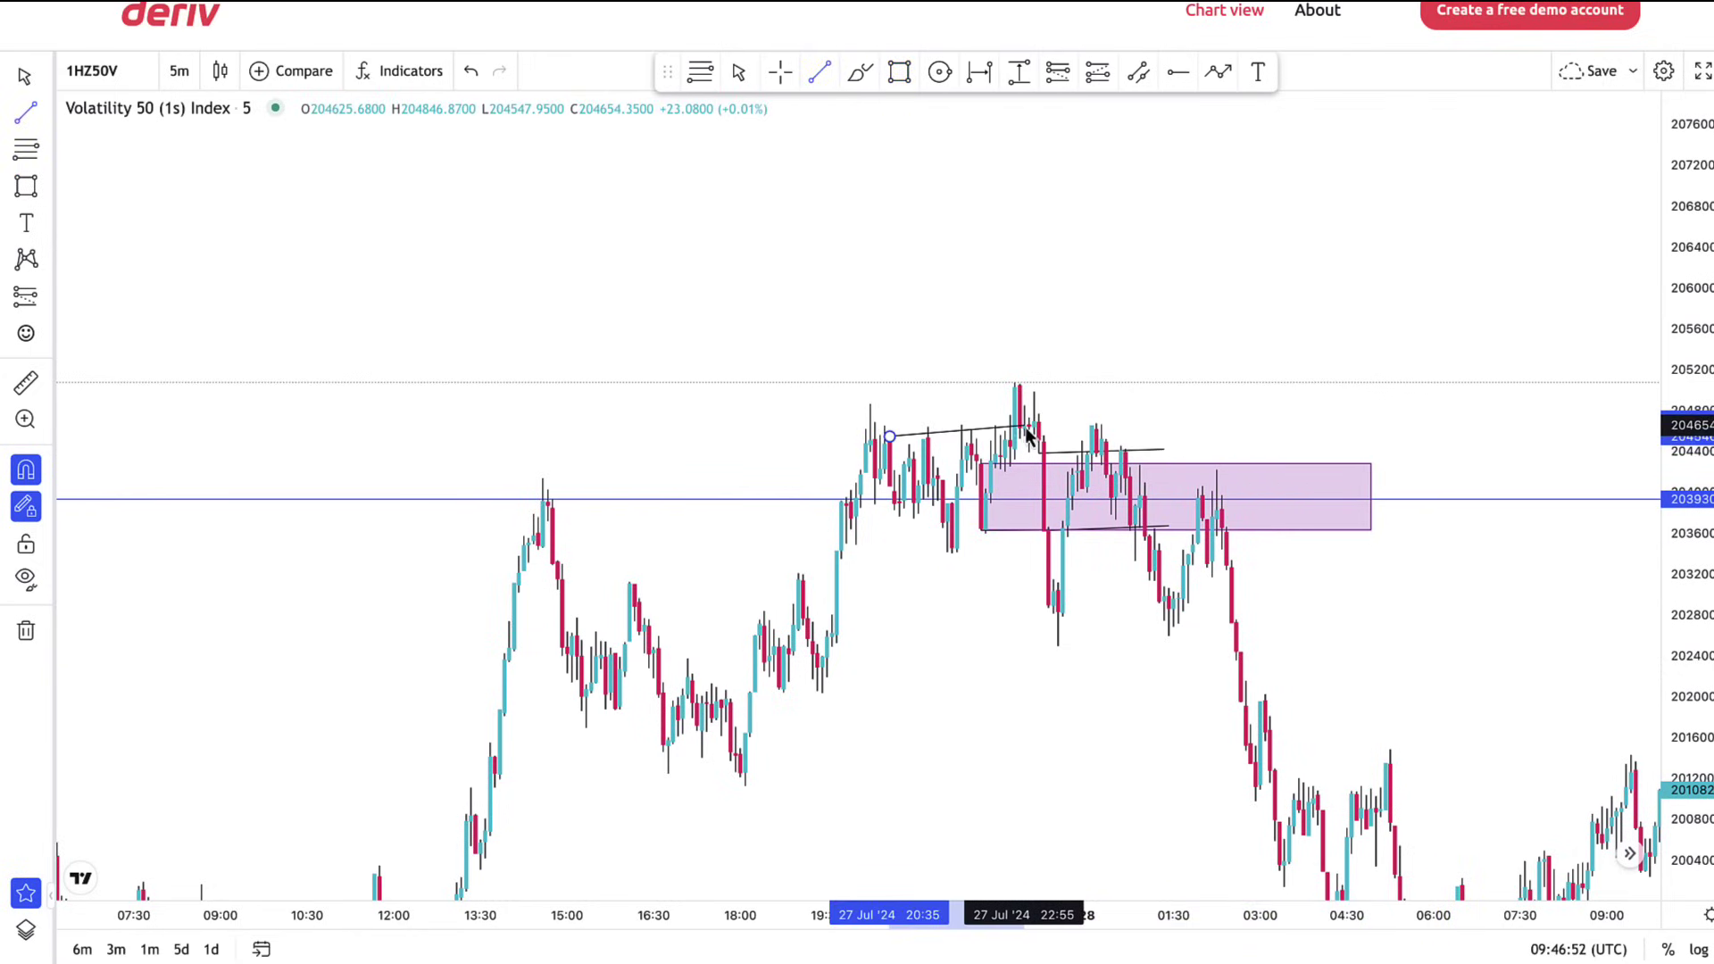
pyautogui.click(1024, 426)
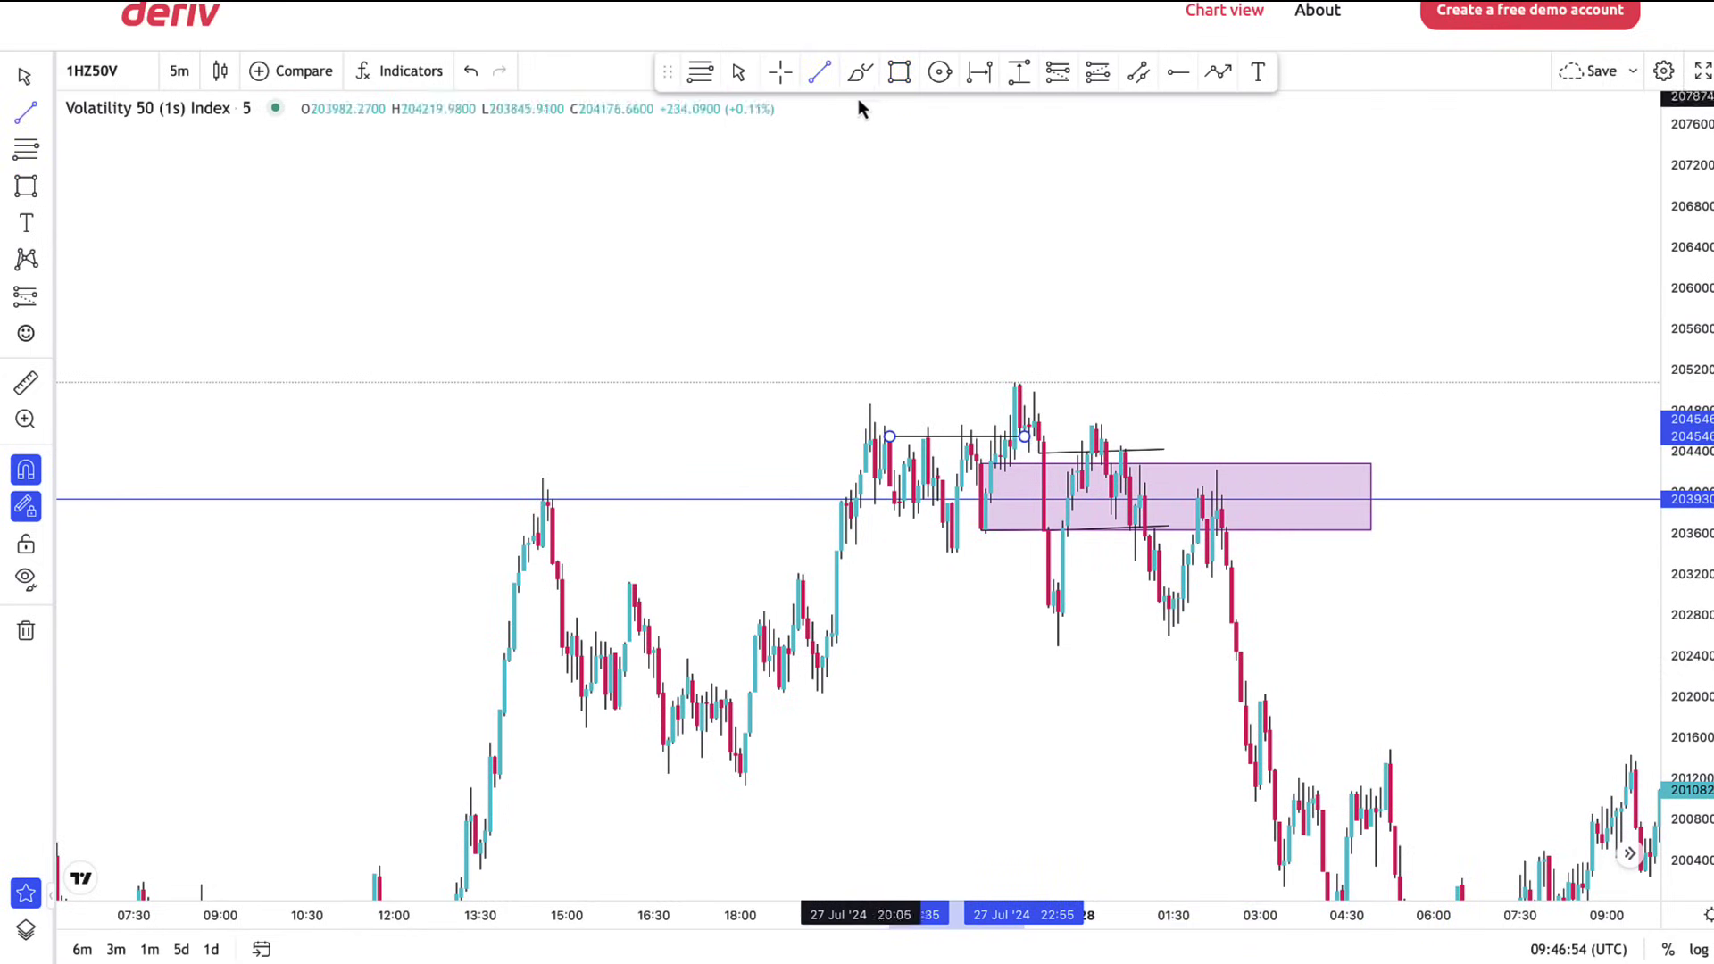
pyautogui.click(748, 80)
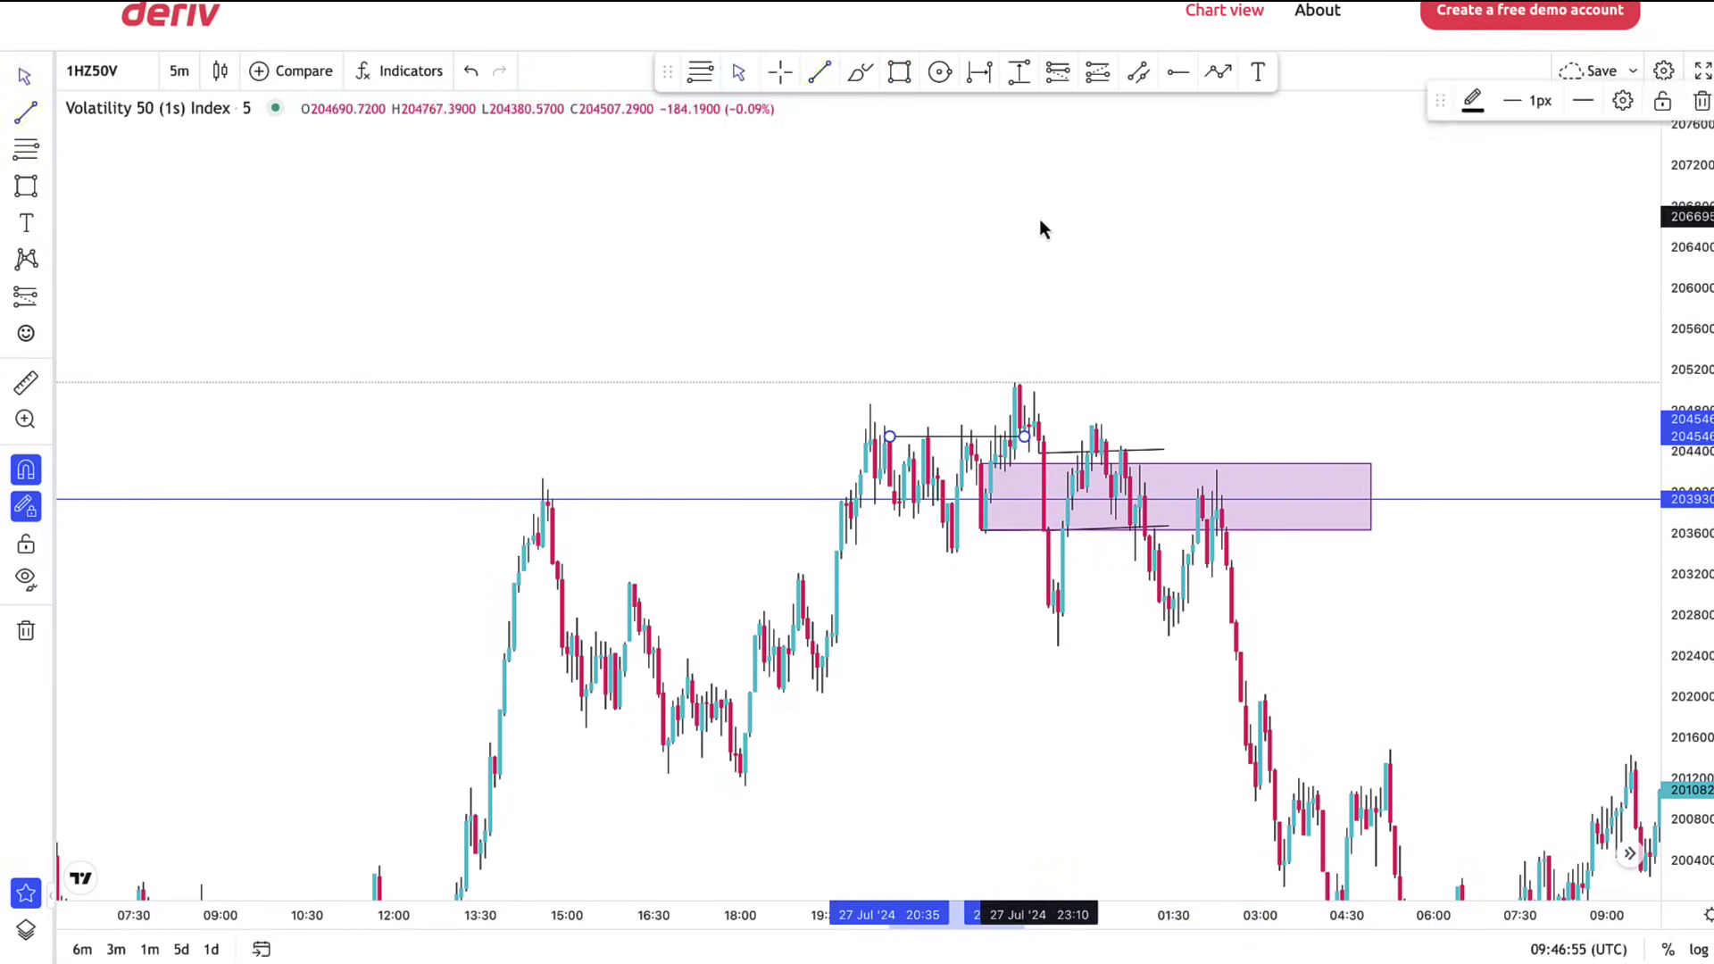
pyautogui.click(948, 436)
pyautogui.moveTo(952, 436); pyautogui.dragTo(956, 426)
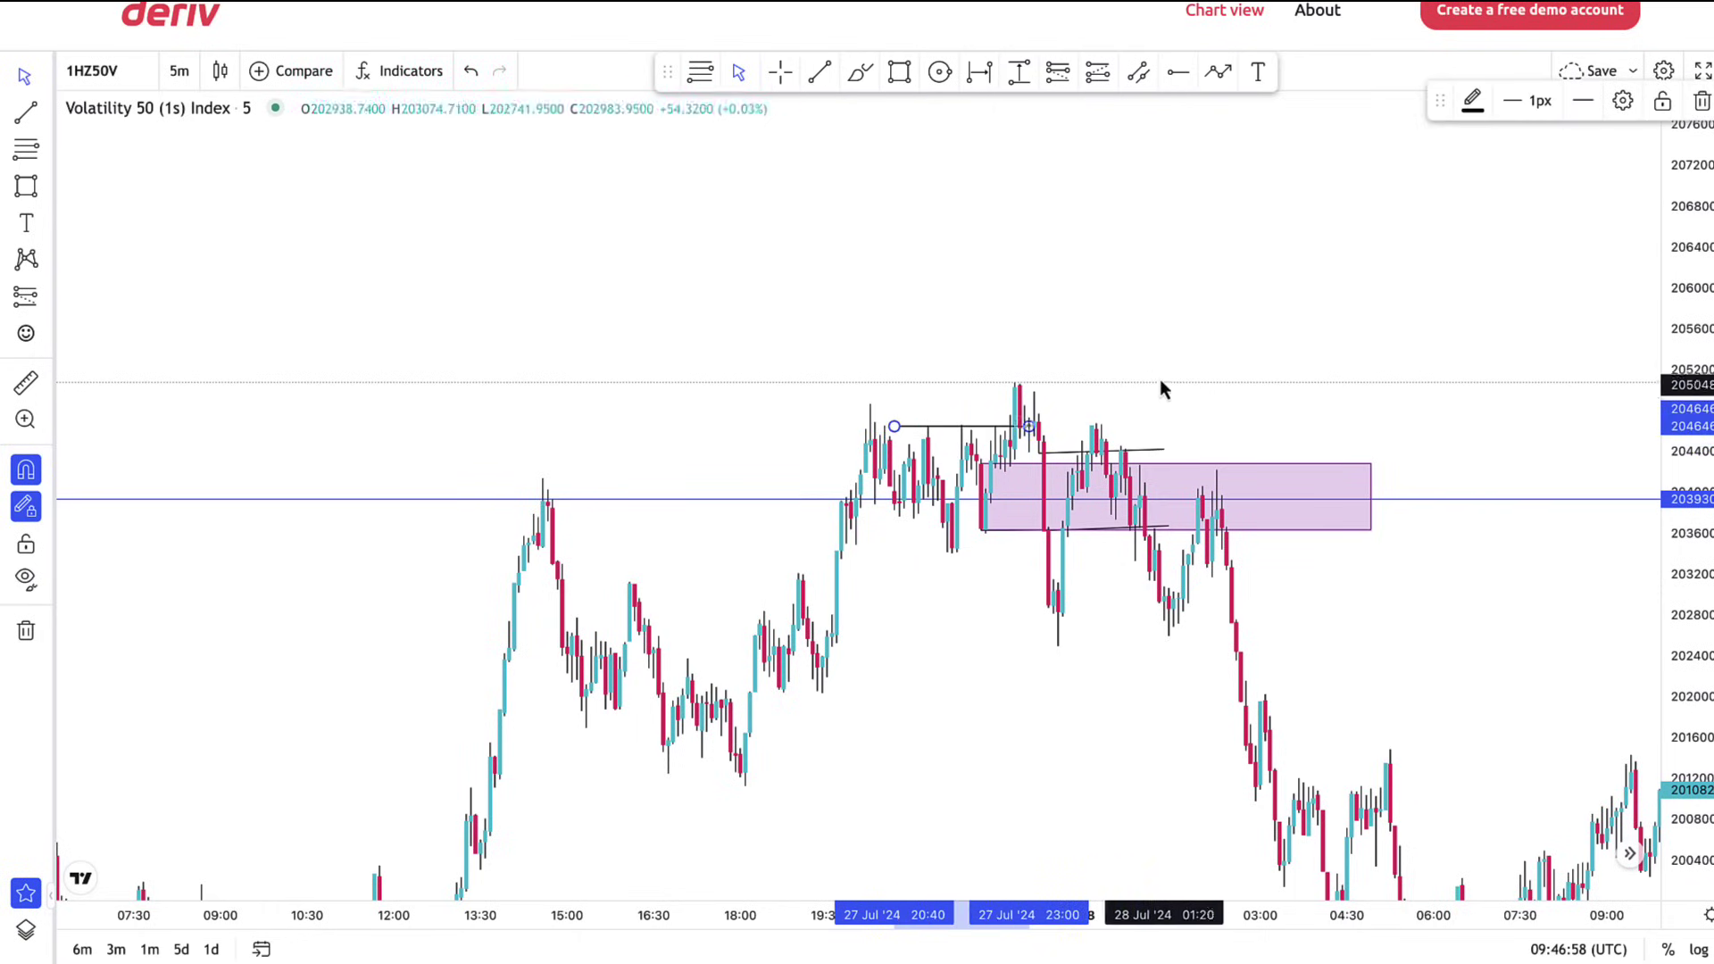
# Place a short position at the upper zone's top edge, with entry at 204279 from 27 July 22:10
pyautogui.scroll(3, 1053, 571)
pyautogui.moveTo(1021, 644); pyautogui.dragTo(1057, 396)
pyautogui.moveTo(1689, 555); pyautogui.dragTo(1693, 398)
pyautogui.moveTo(1444, 446); pyautogui.dragTo(1443, 540)
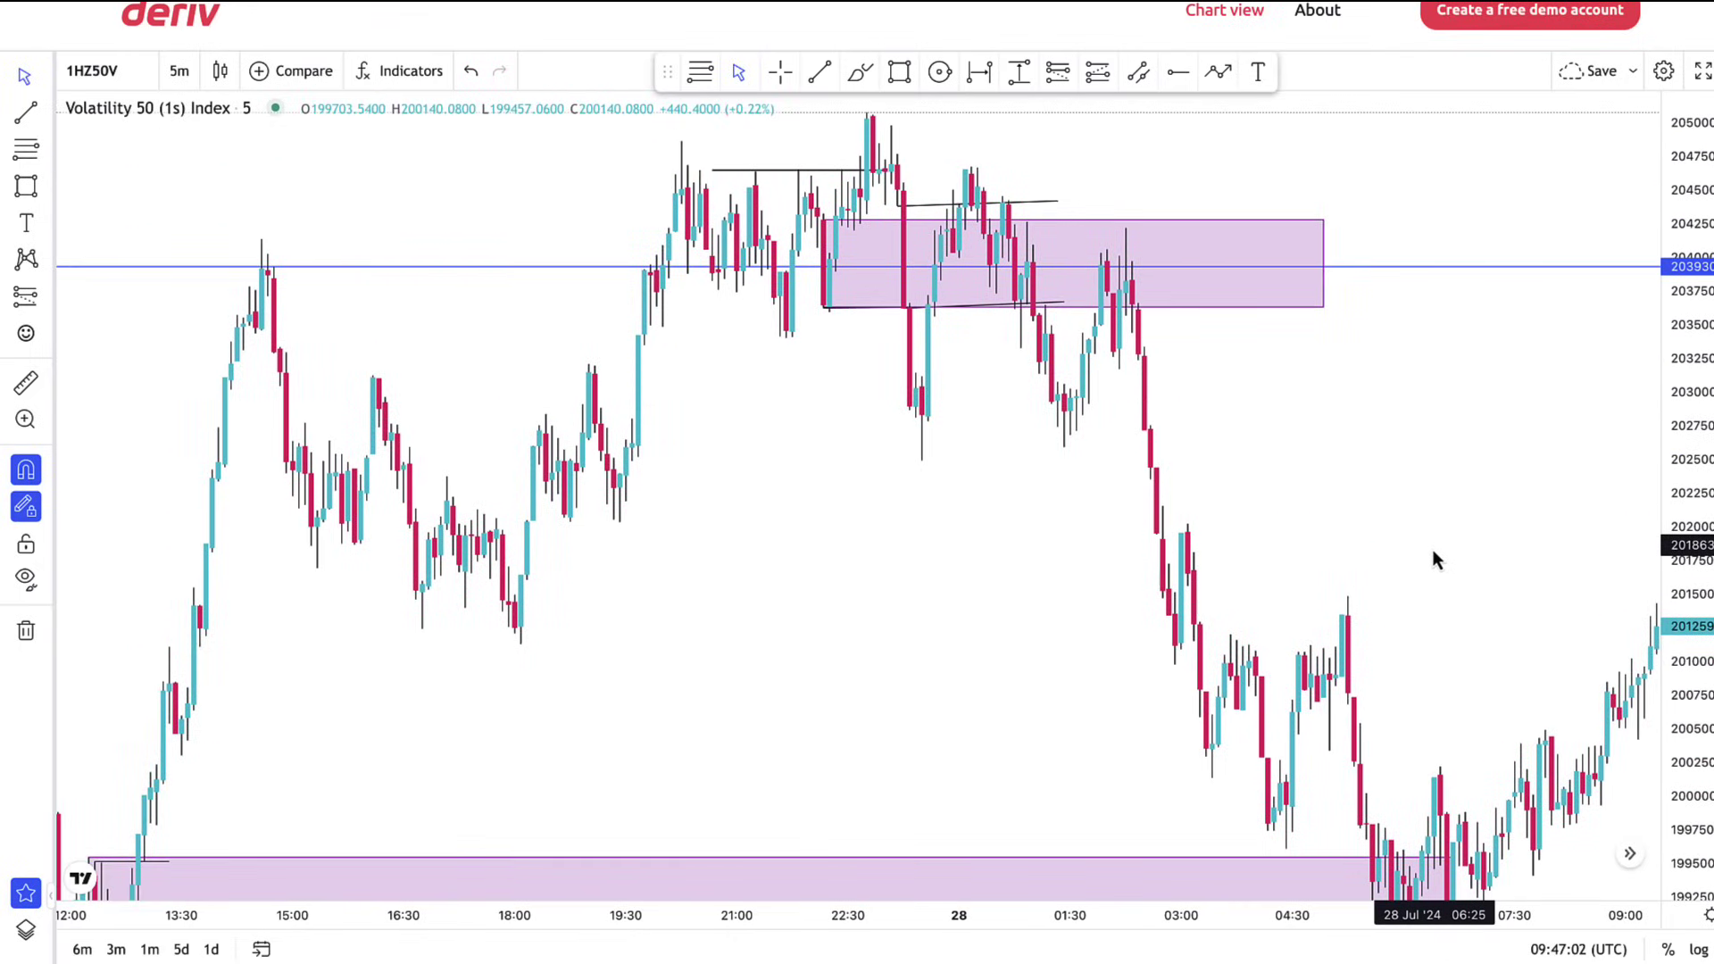
pyautogui.moveTo(1023, 530); pyautogui.dragTo(1051, 601)
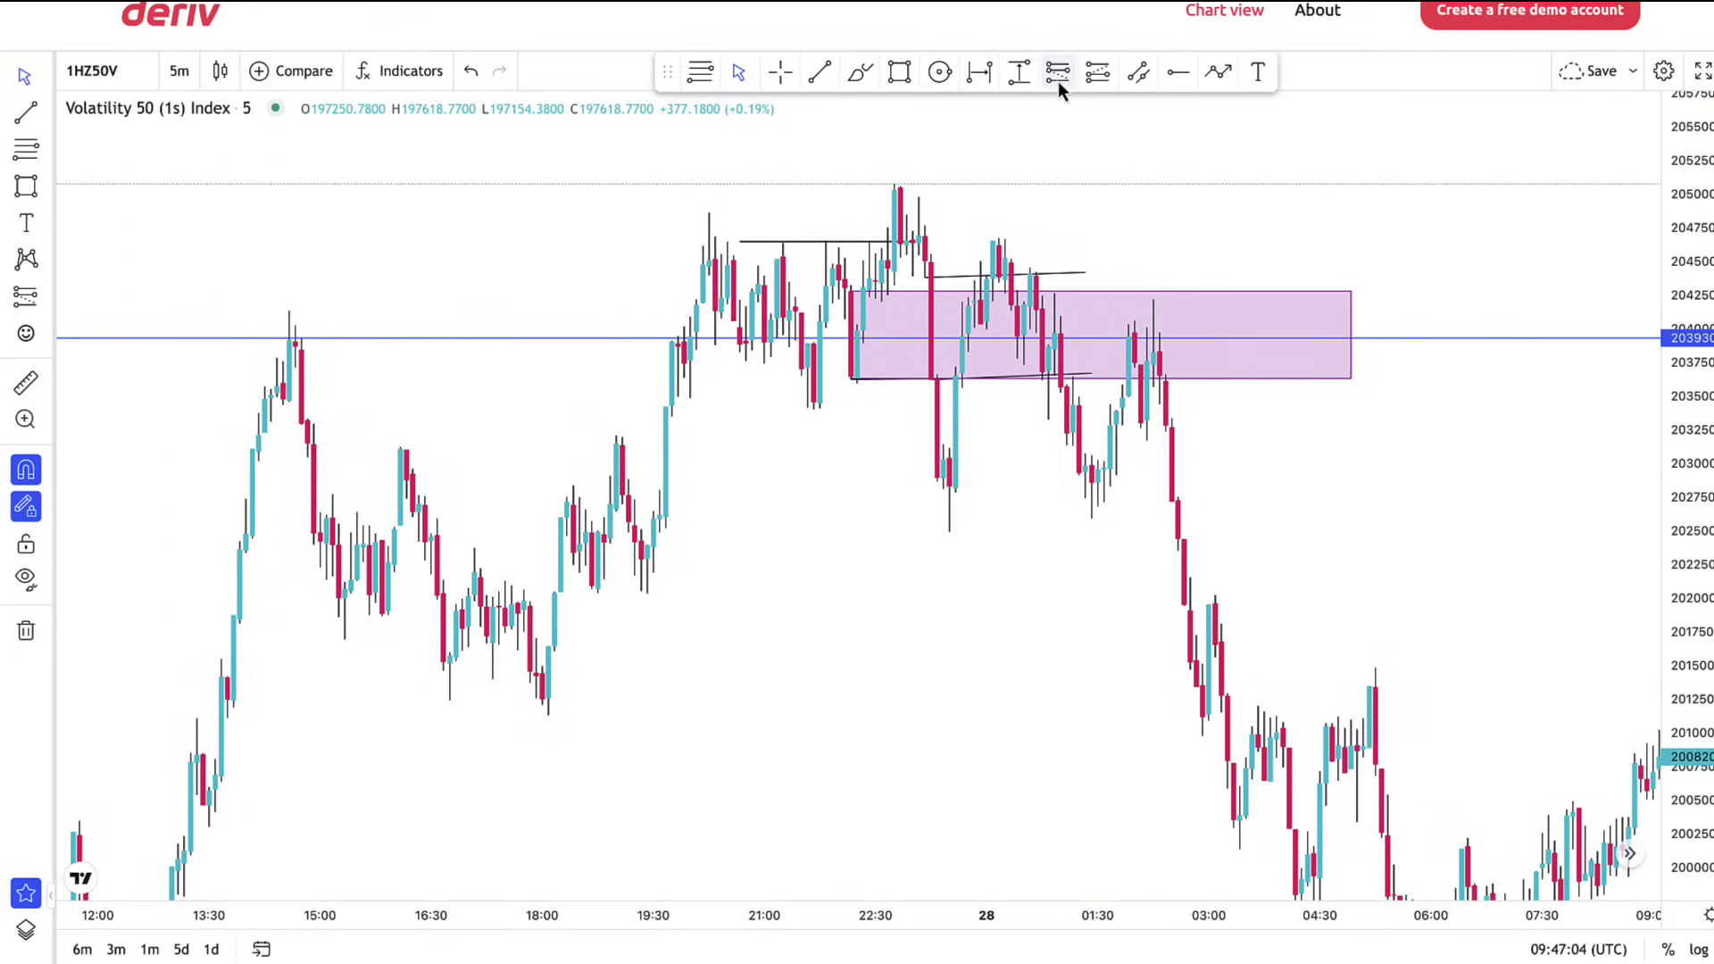
pyautogui.click(1087, 79)
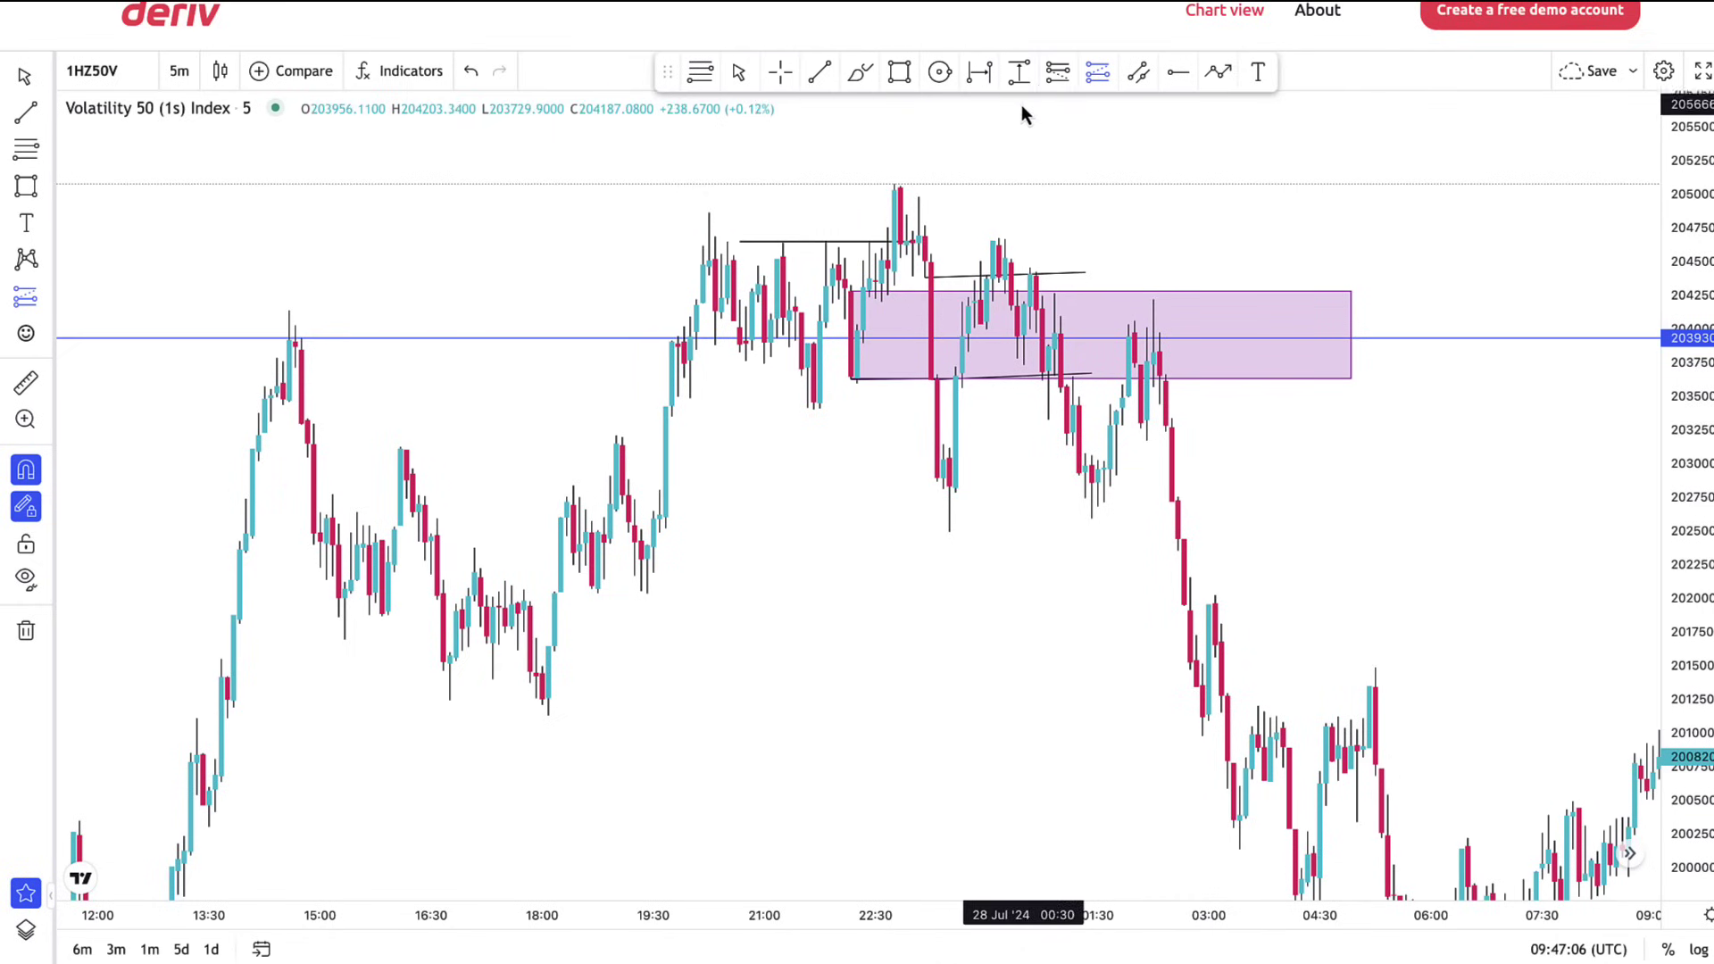
pyautogui.click(1048, 81)
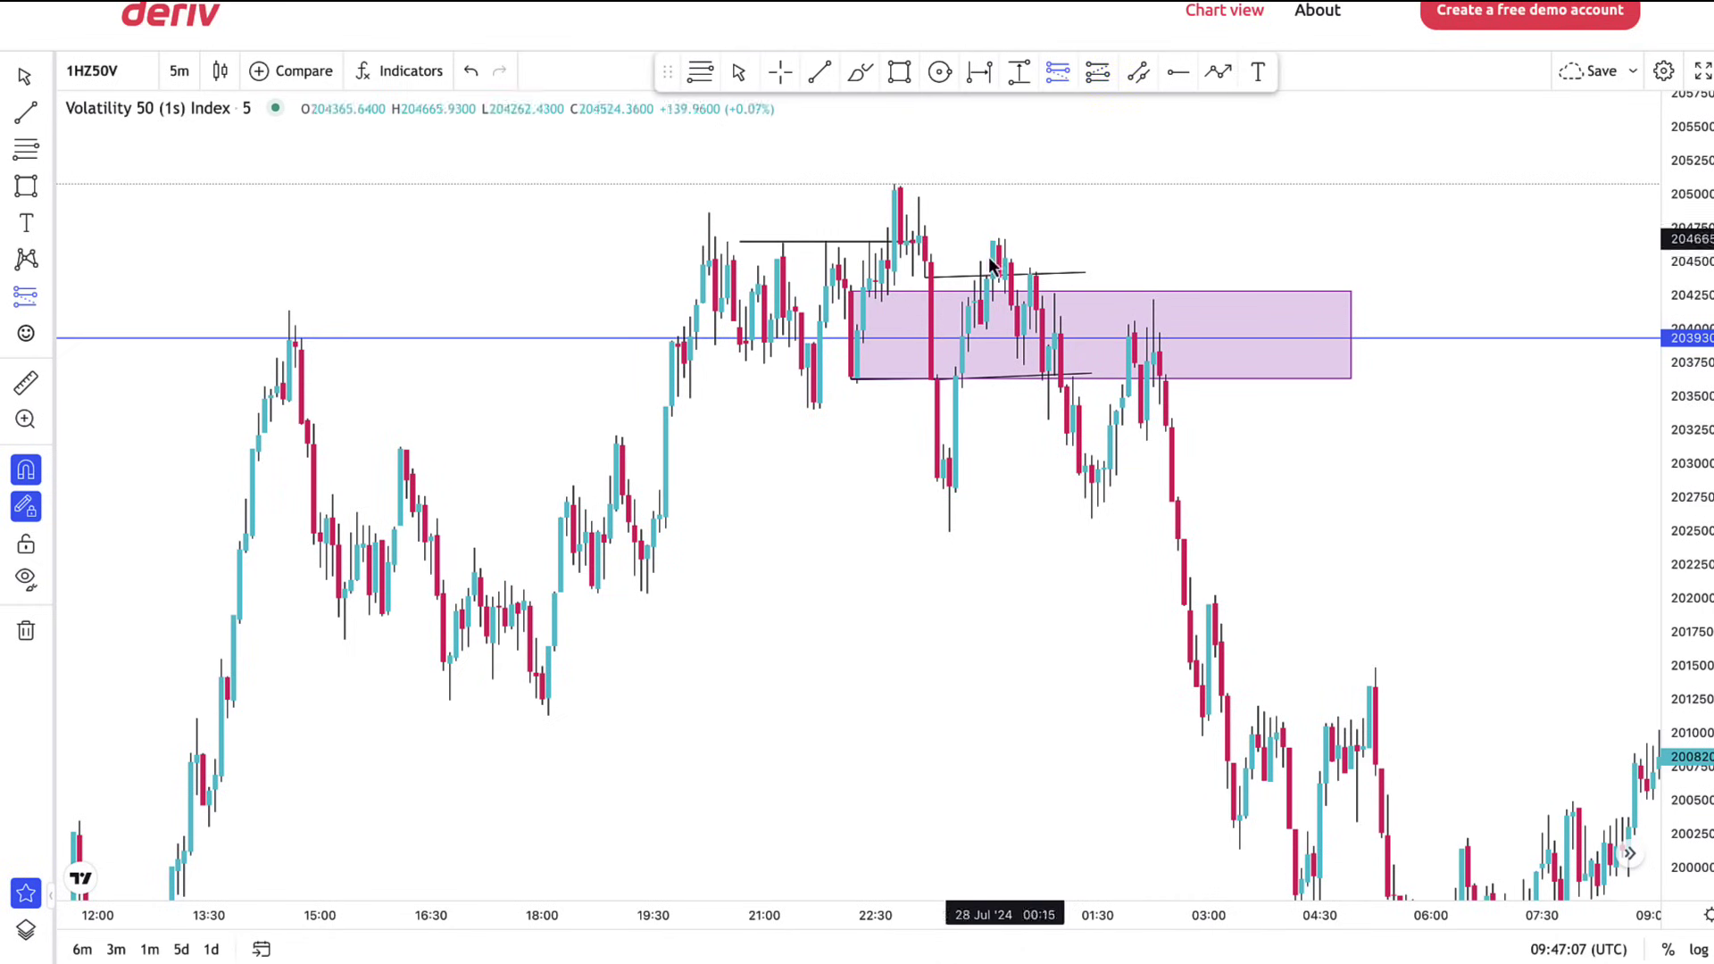
pyautogui.click(855, 330)
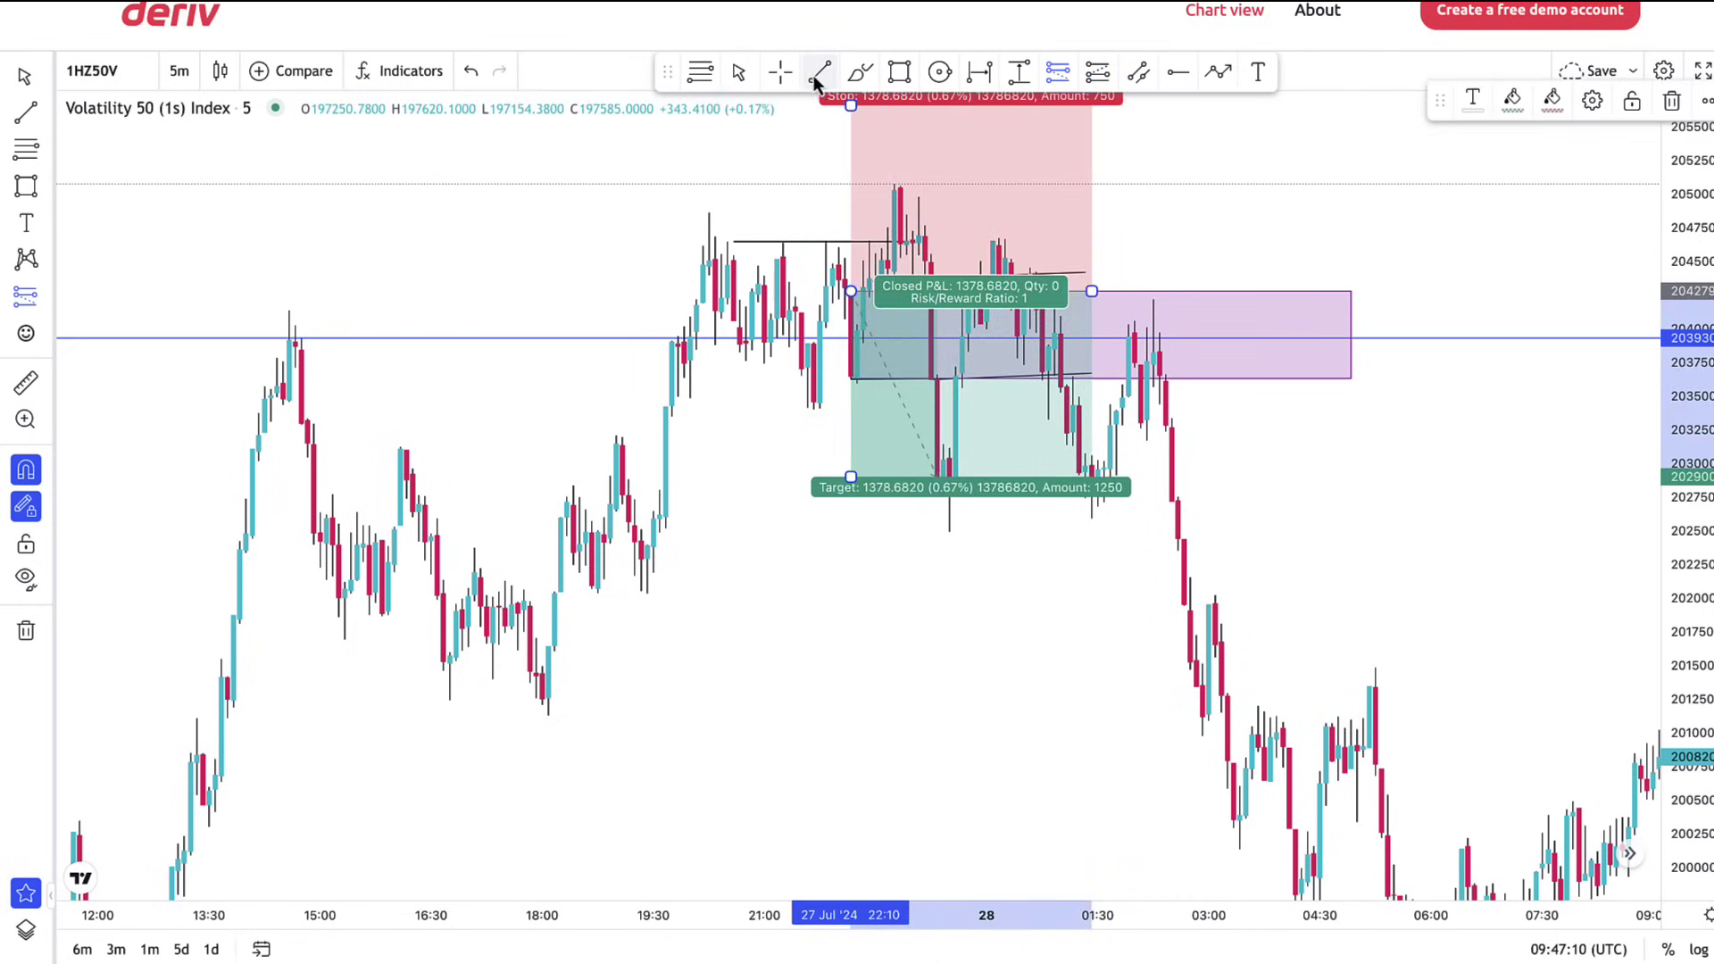
pyautogui.click(729, 80)
# Tighten the short position's stop to about 205295 and widen the position to the end of the upper zone
pyautogui.moveTo(682, 188); pyautogui.dragTo(652, 352)
pyautogui.moveTo(820, 270); pyautogui.dragTo(823, 319)
pyautogui.moveTo(1317, 615); pyautogui.dragTo(1355, 363)
pyautogui.moveTo(1099, 204); pyautogui.dragTo(1358, 214)
# Lower the short position's target to about 199067 inside the lower zone and extend its end to 28 July 07:00
pyautogui.moveTo(859, 390); pyautogui.dragTo(859, 868)
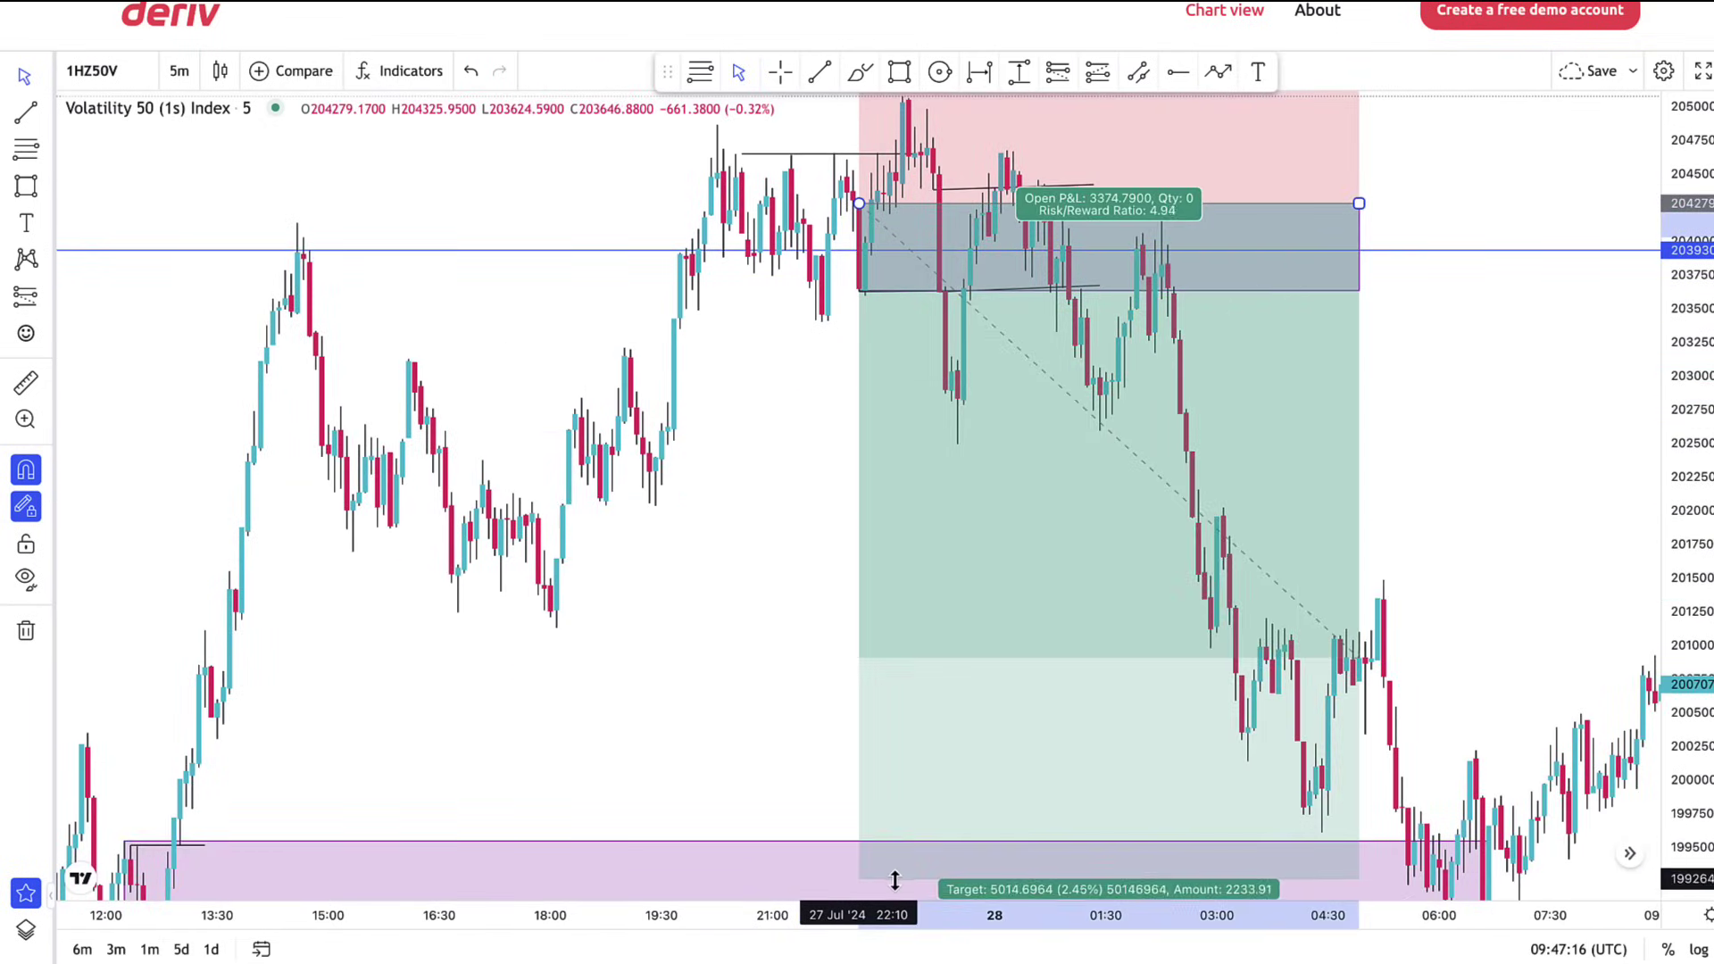
pyautogui.moveTo(780, 757); pyautogui.dragTo(803, 582)
pyautogui.moveTo(834, 658); pyautogui.dragTo(845, 692)
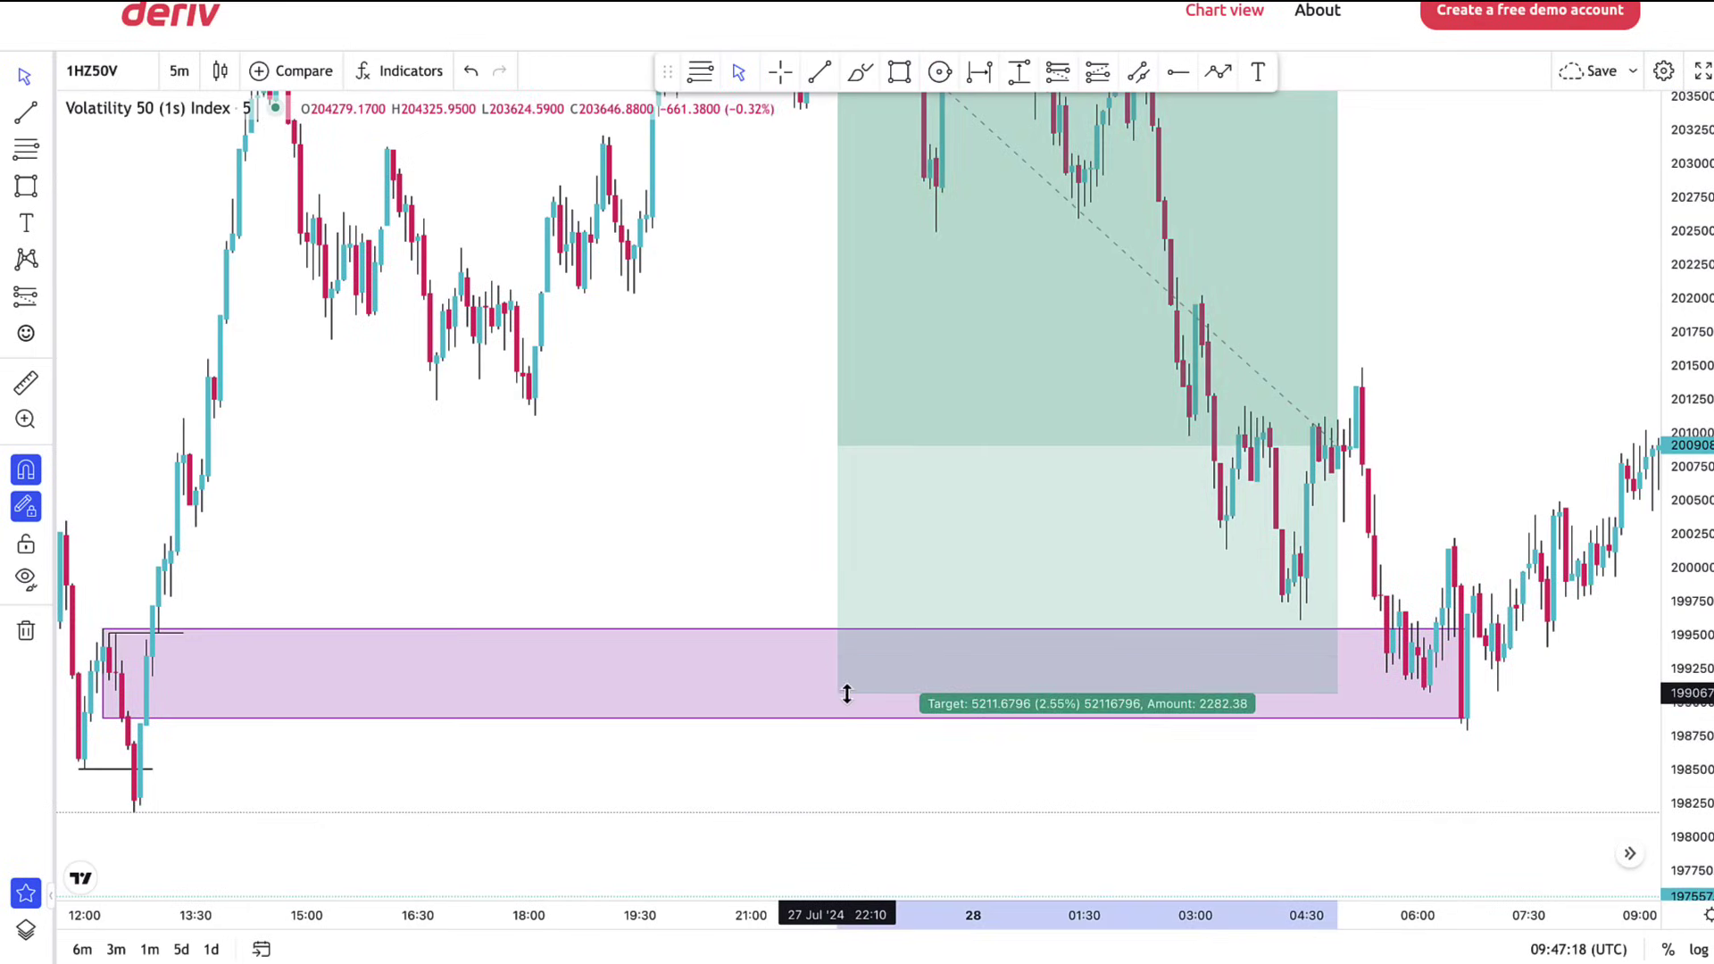
pyautogui.moveTo(1422, 210); pyautogui.dragTo(1428, 446)
pyautogui.moveTo(1343, 228); pyautogui.dragTo(1496, 228)
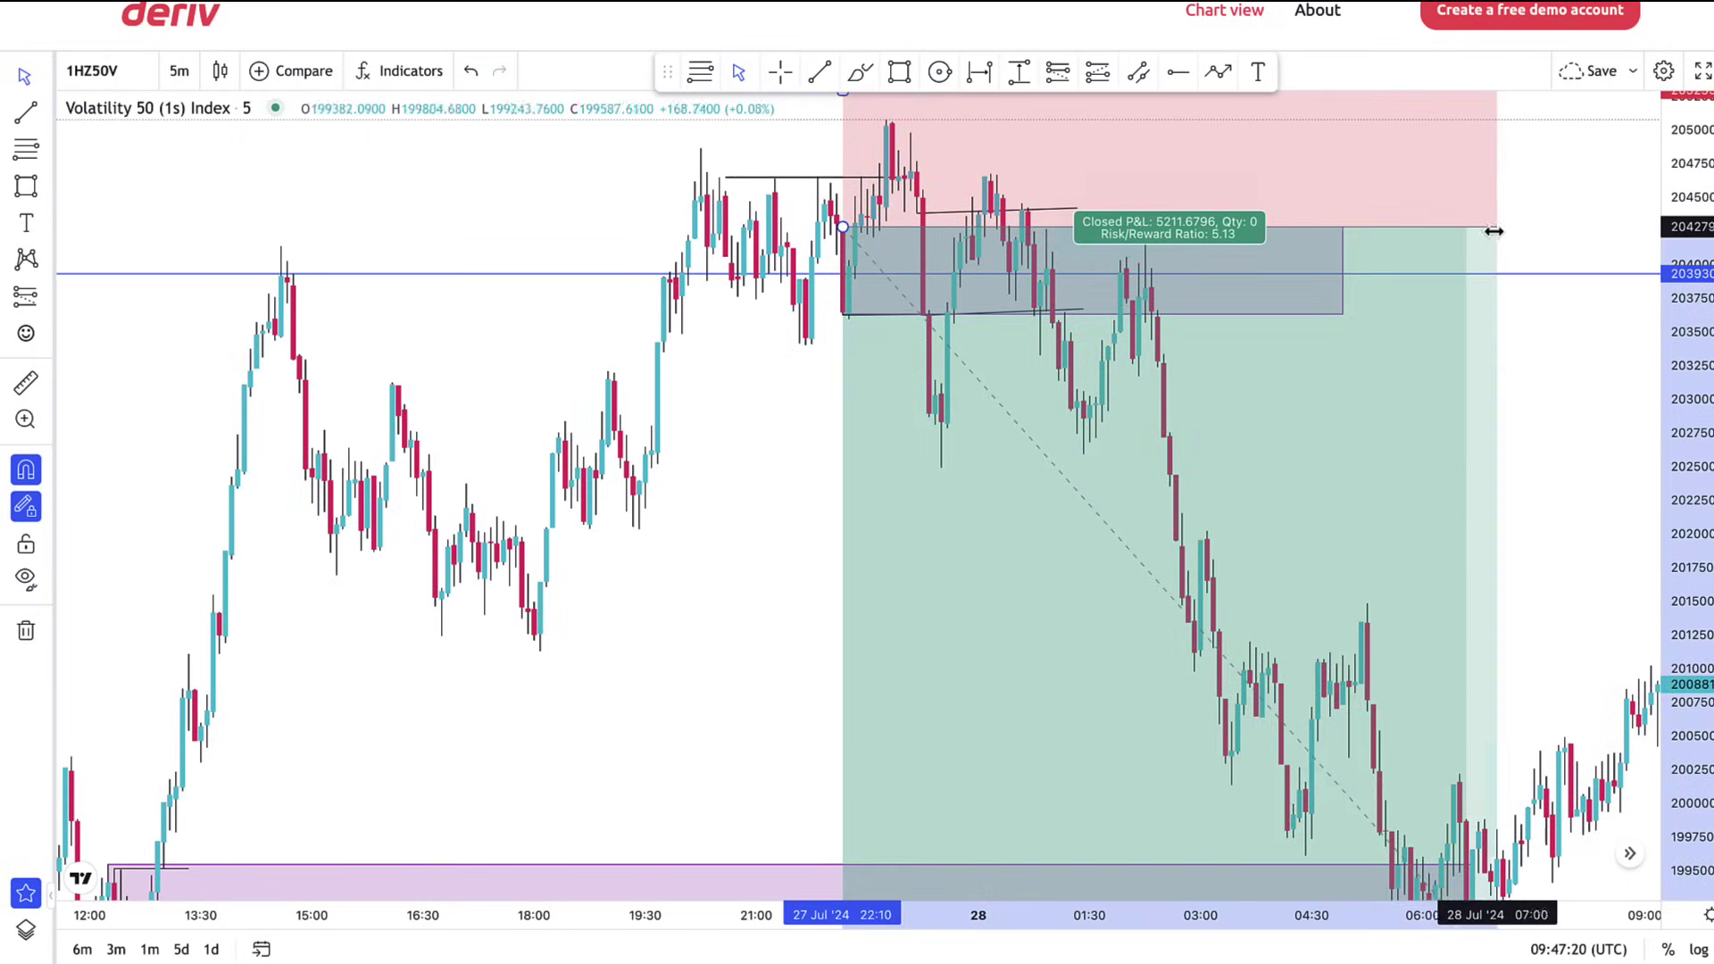
# Examine the whole short position from its entry in the upper zone to its target in the lower zone
pyautogui.moveTo(902, 915); pyautogui.dragTo(1143, 915)
pyautogui.moveTo(1685, 210); pyautogui.dragTo(1686, 415)
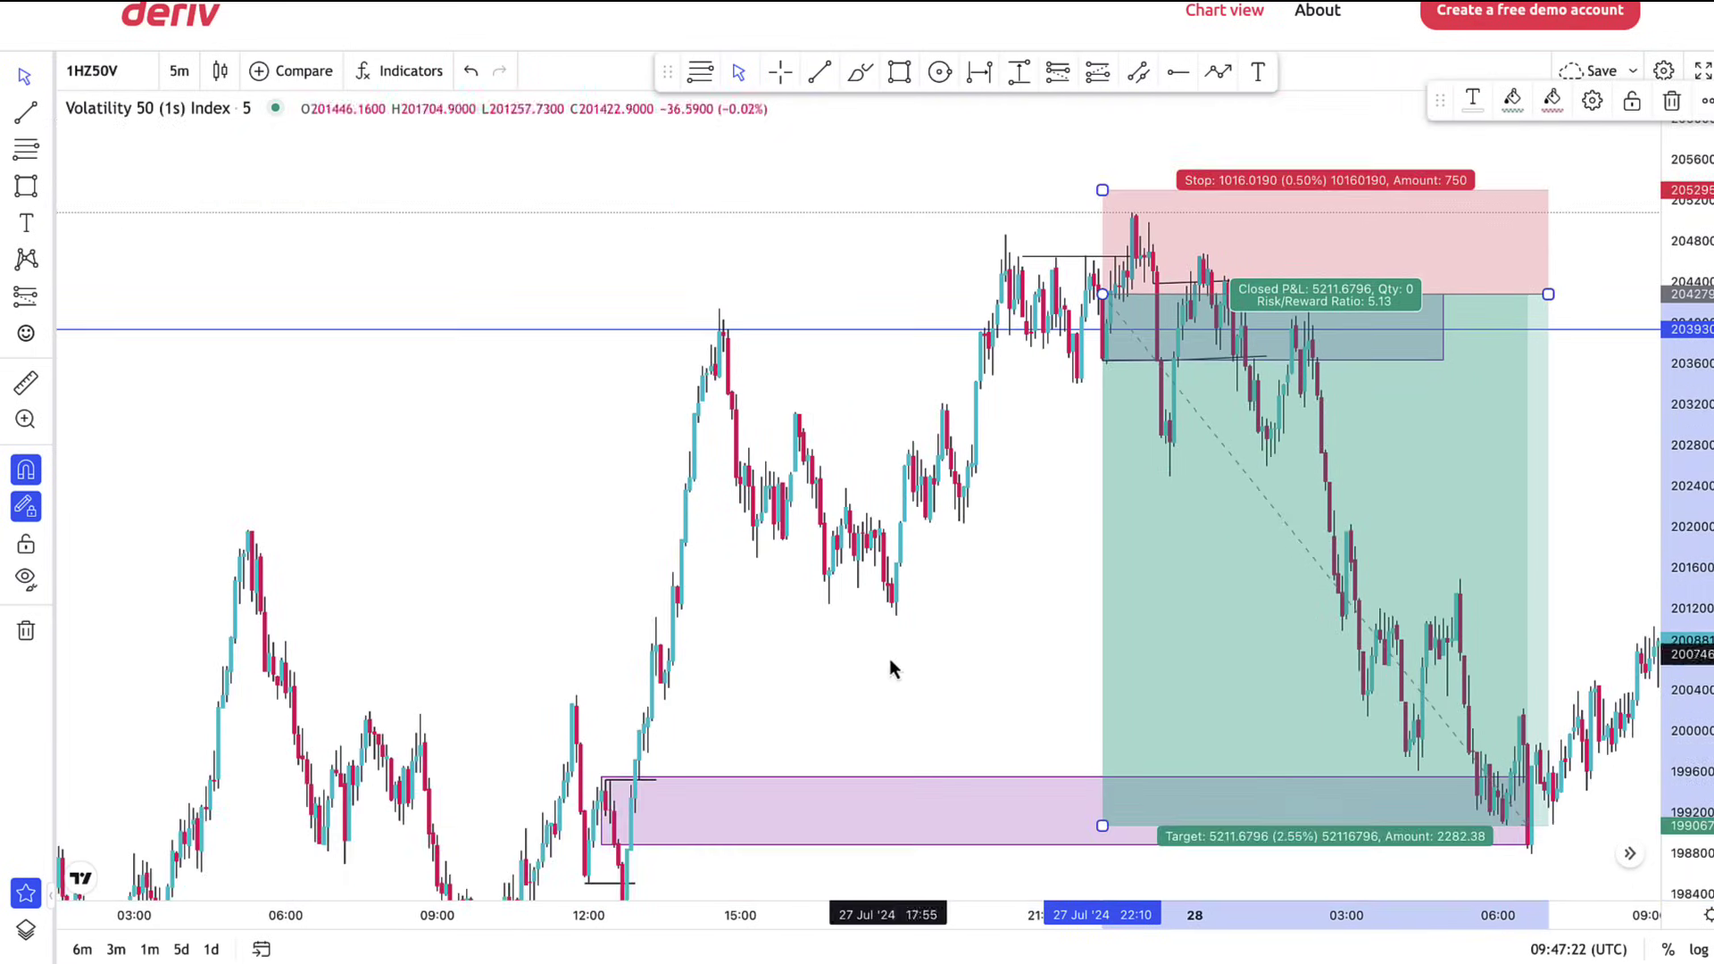
pyautogui.moveTo(890, 665); pyautogui.dragTo(767, 586)
pyautogui.click(1410, 733)
pyautogui.click(1352, 742)
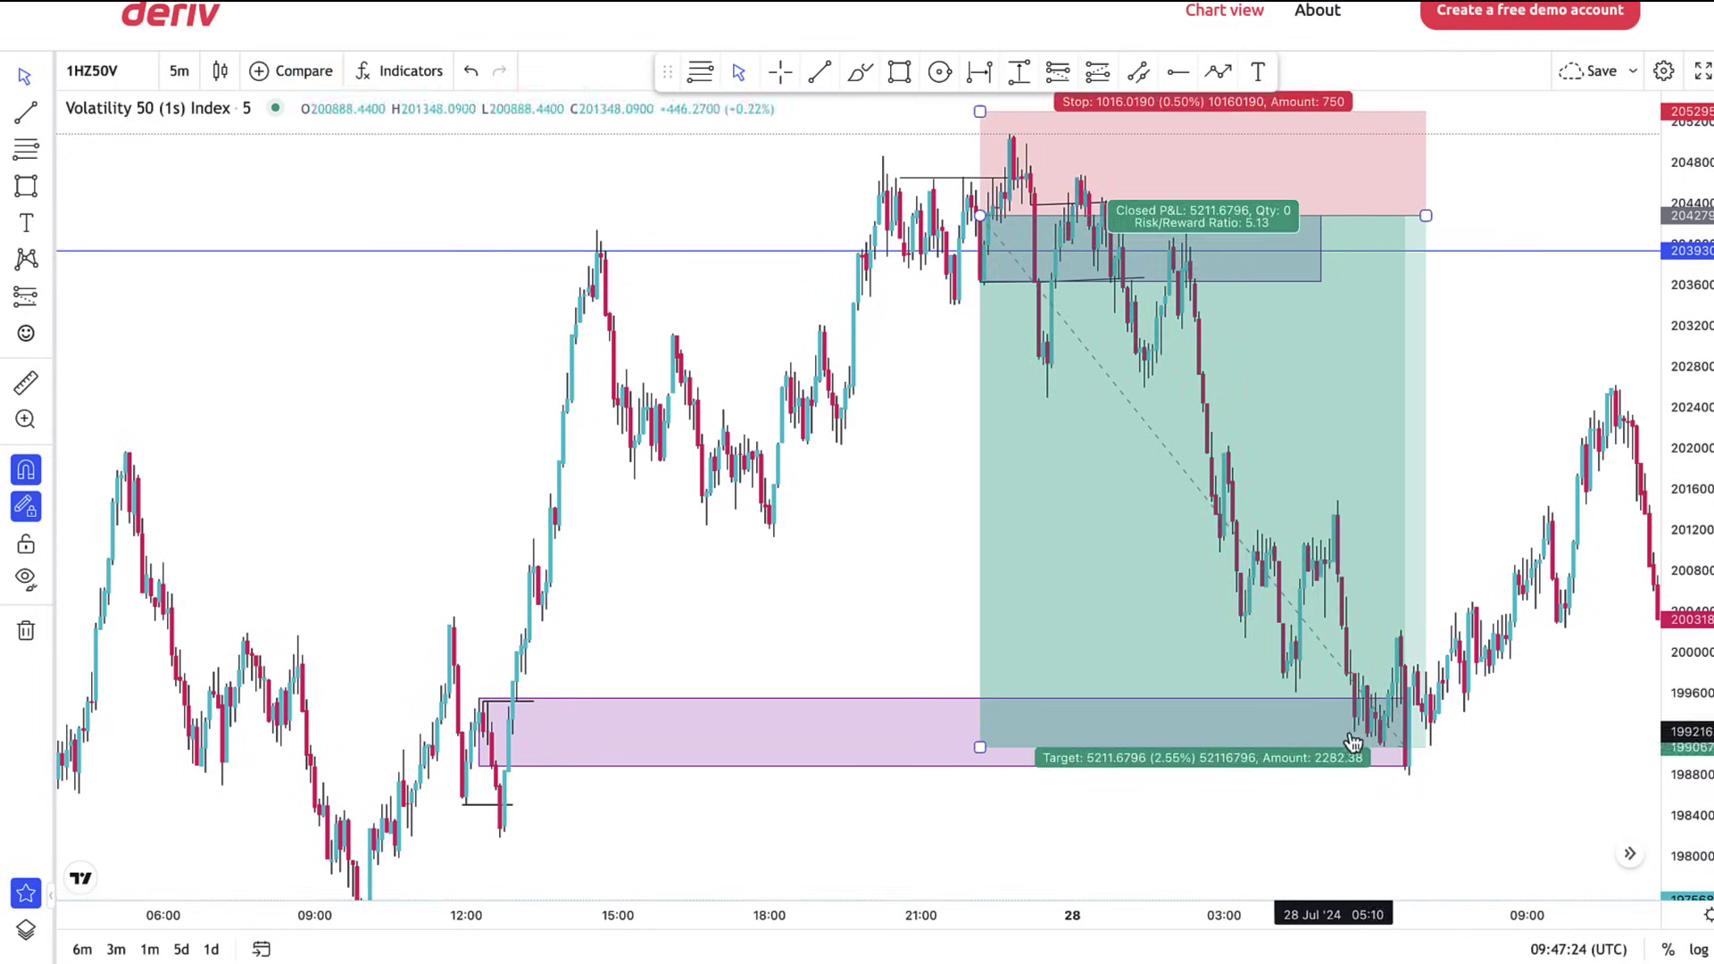
# Scan the price action after the trade and back to 22 July for further double top and double bottom setups
pyautogui.moveTo(1437, 749); pyautogui.dragTo(822, 765)
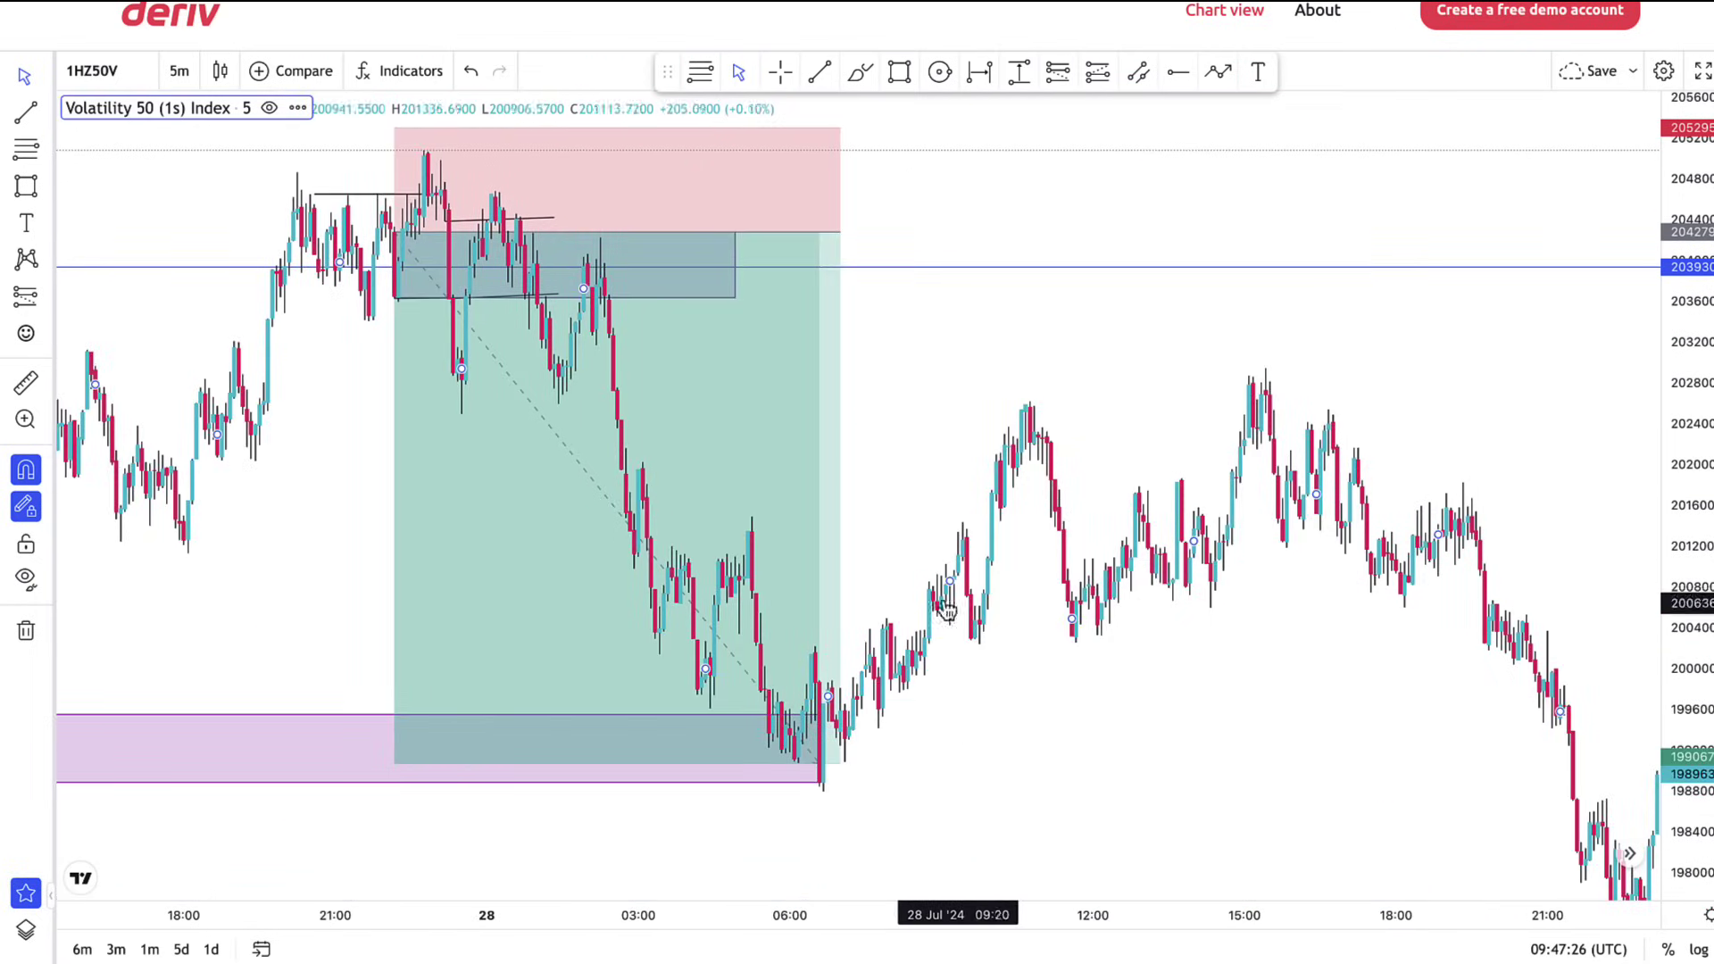
pyautogui.moveTo(1272, 633); pyautogui.dragTo(854, 512)
pyautogui.moveTo(995, 584)
pyautogui.mouseDown()
pyautogui.moveTo(812, 490)
pyautogui.moveTo(673, 295)
pyautogui.moveTo(627, 276)
pyautogui.moveTo(838, 451)
pyautogui.moveTo(577, 581)
pyautogui.moveTo(1323, 720)
pyautogui.moveTo(1468, 282)
pyautogui.mouseUp()
pyautogui.moveTo(687, 651); pyautogui.dragTo(1249, 800)
pyautogui.moveTo(867, 690); pyautogui.dragTo(1254, 719)
pyautogui.moveTo(866, 653); pyautogui.dragTo(1196, 487)
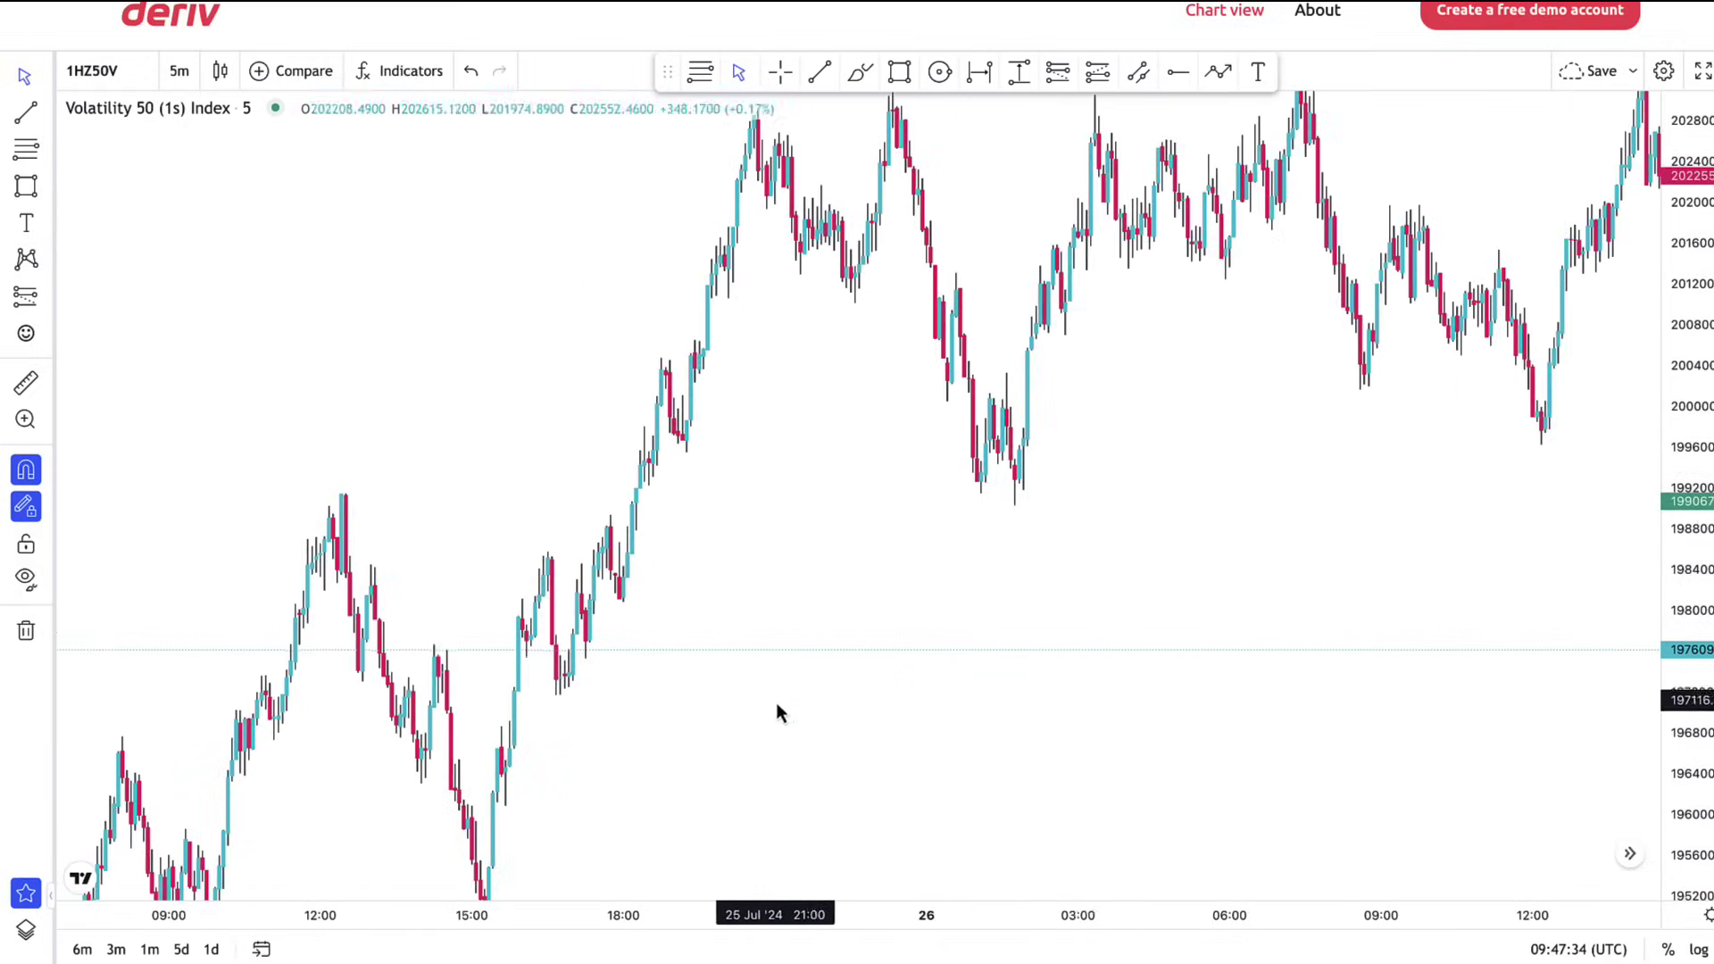
pyautogui.moveTo(777, 705); pyautogui.dragTo(1127, 518)
pyautogui.moveTo(1134, 616); pyautogui.dragTo(1704, 465)
pyautogui.moveTo(1050, 681); pyautogui.dragTo(1381, 461)
pyautogui.moveTo(1182, 637); pyautogui.dragTo(1589, 522)
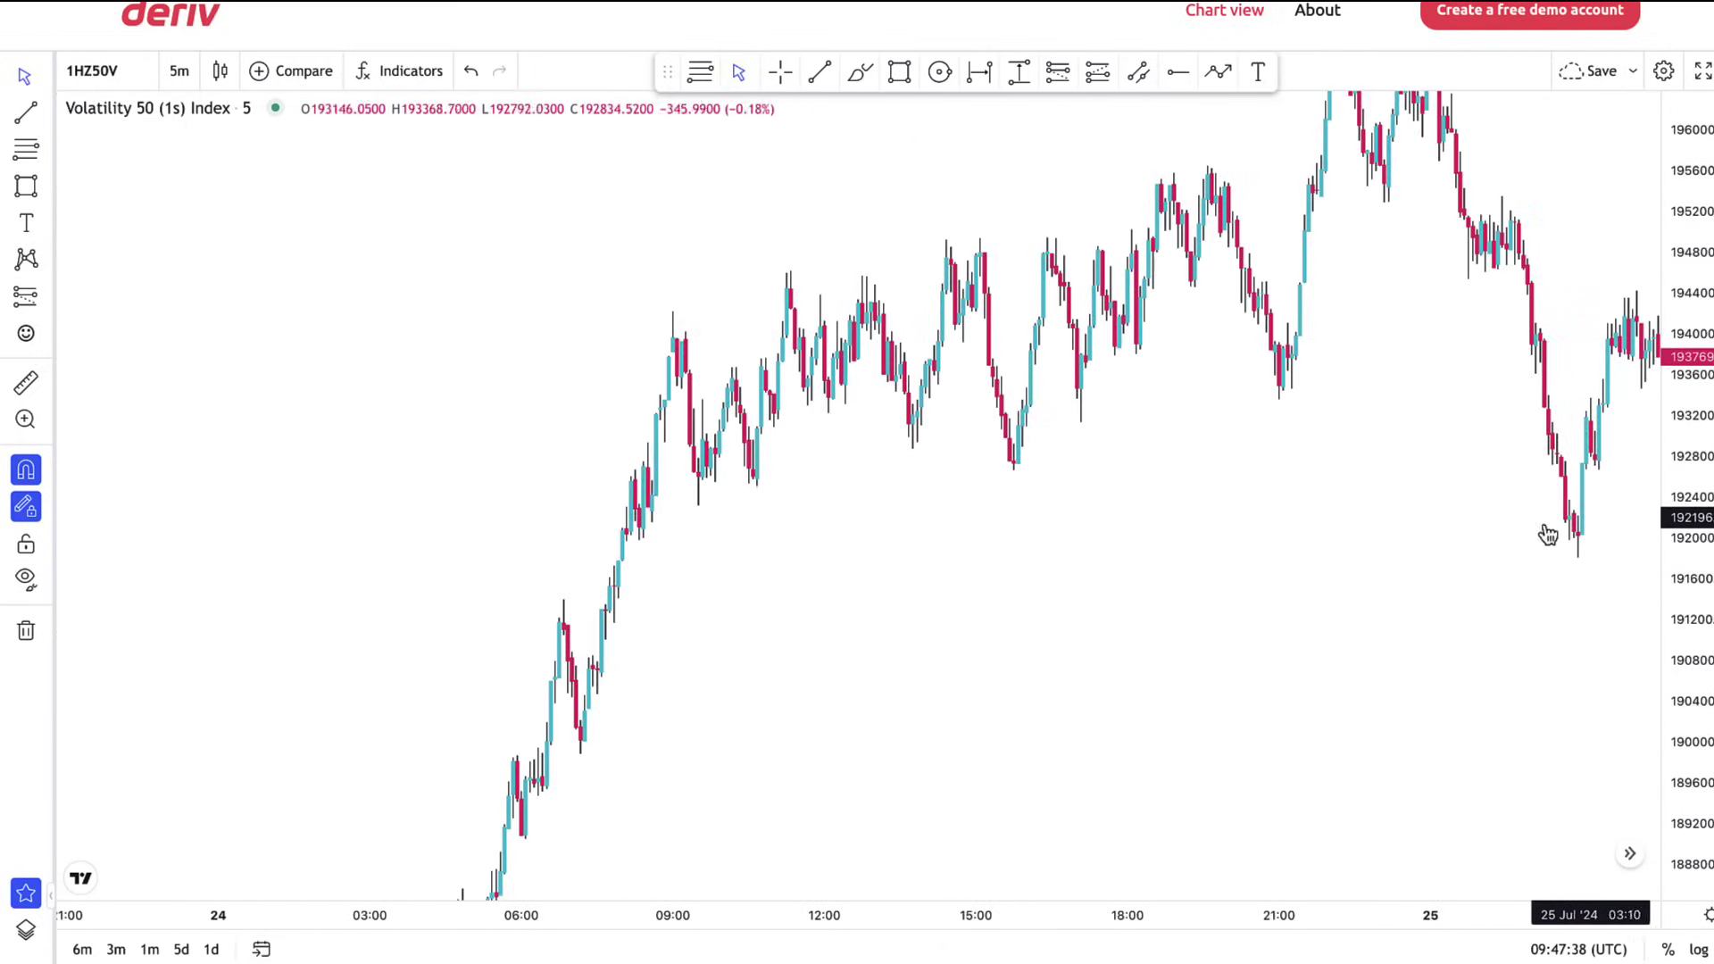
pyautogui.hscroll(-6, 1354, 562)
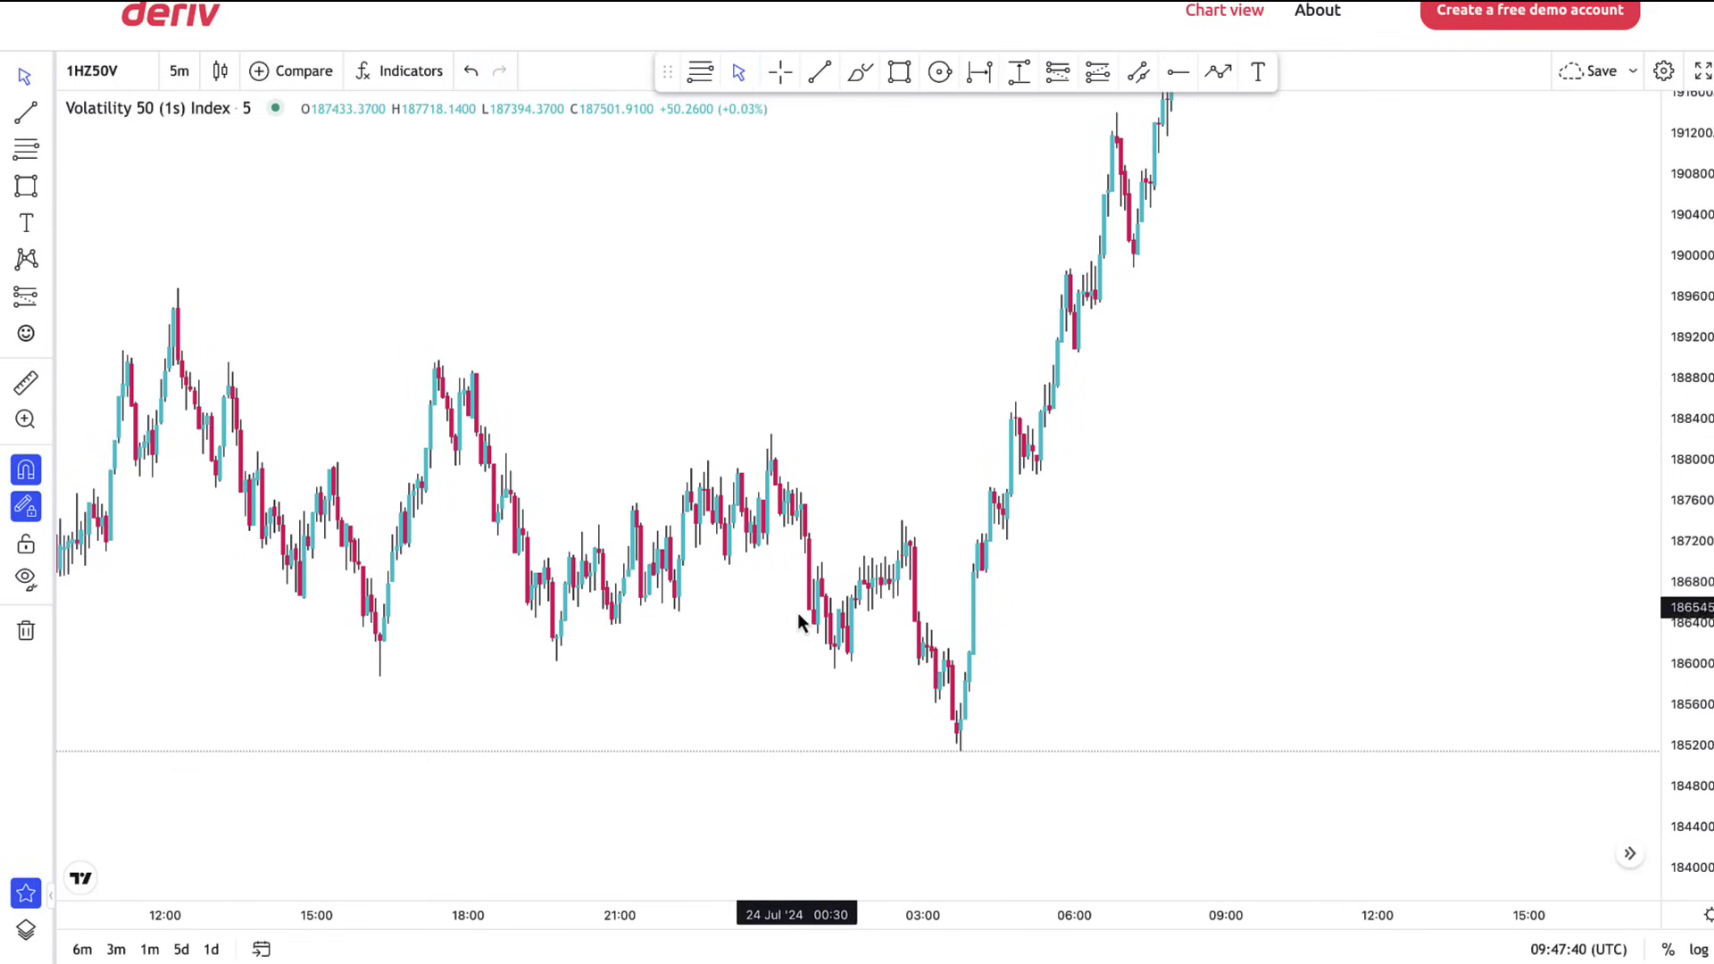
pyautogui.moveTo(491, 662); pyautogui.dragTo(928, 674)
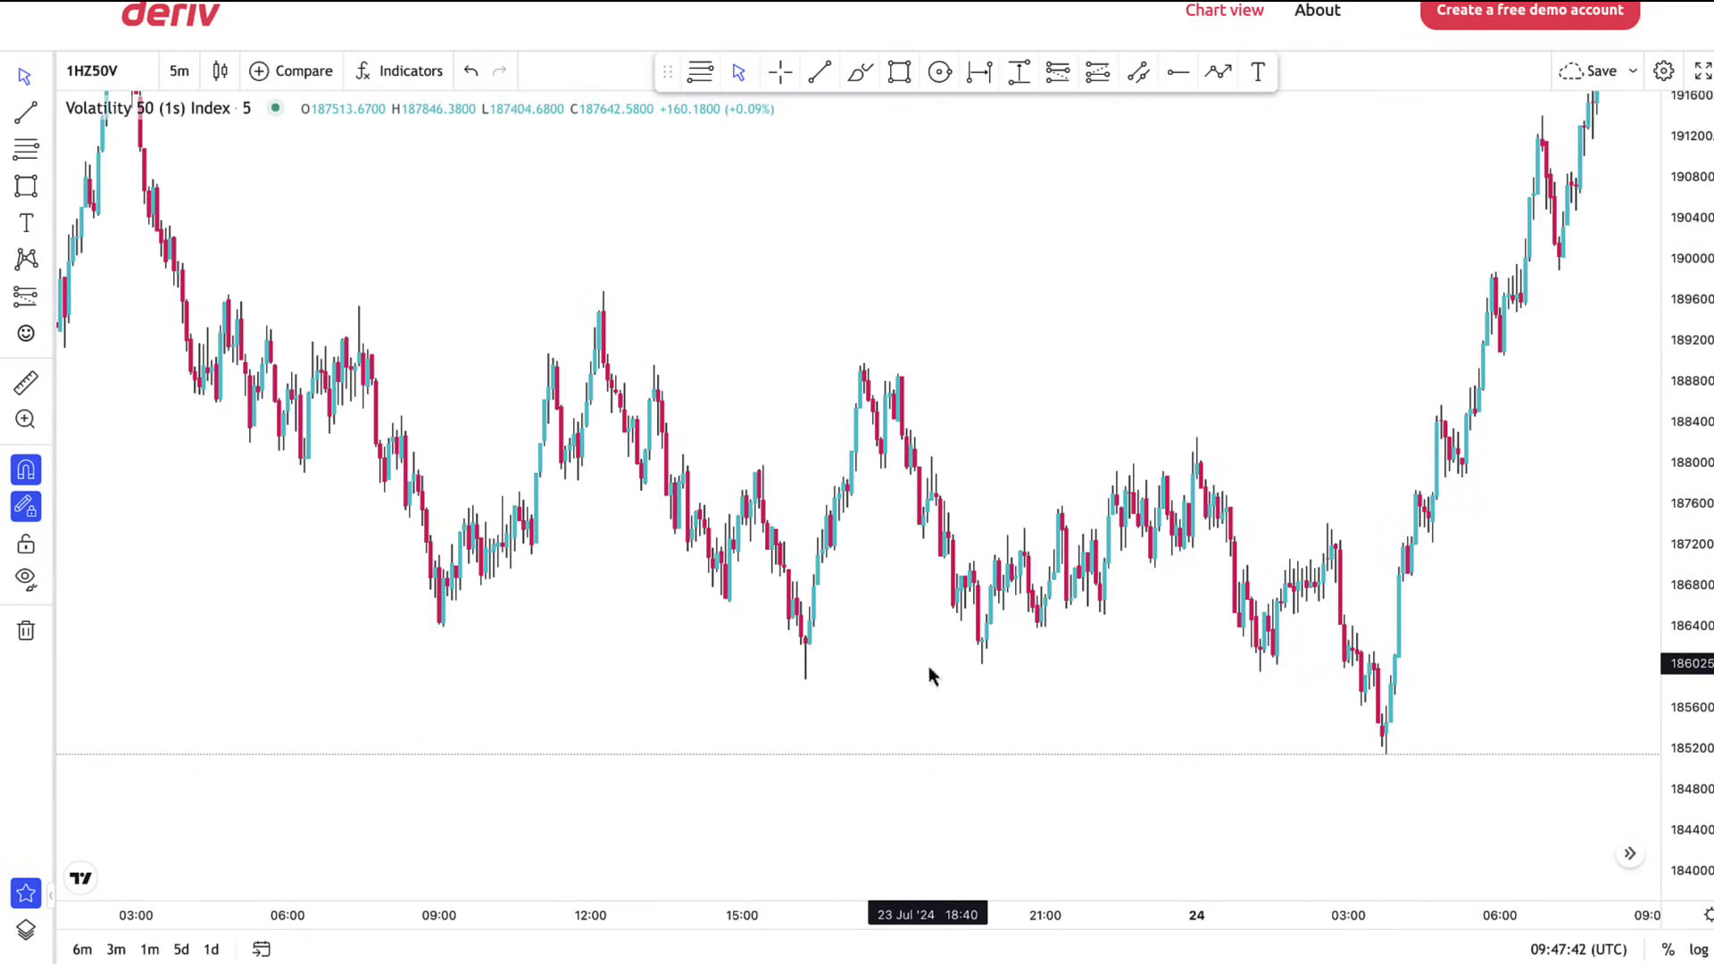
pyautogui.moveTo(578, 662); pyautogui.dragTo(756, 678)
pyautogui.moveTo(573, 589); pyautogui.dragTo(988, 604)
pyautogui.moveTo(791, 592); pyautogui.dragTo(973, 539)
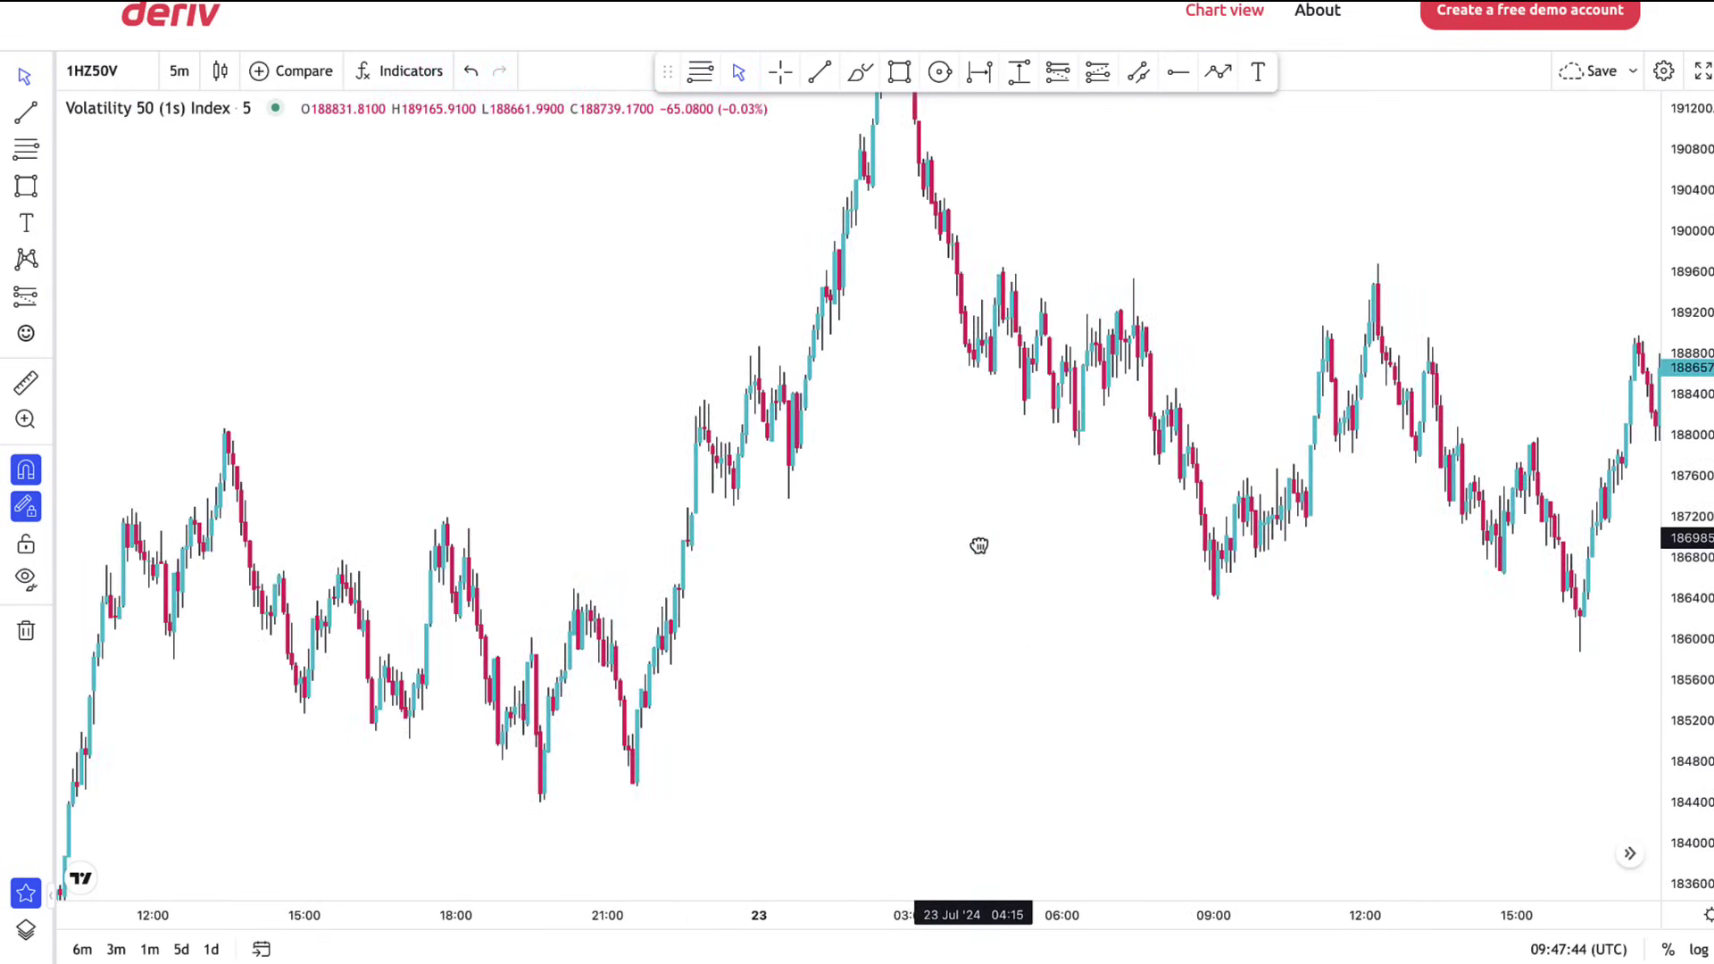
pyautogui.hscroll(-6, 979, 545)
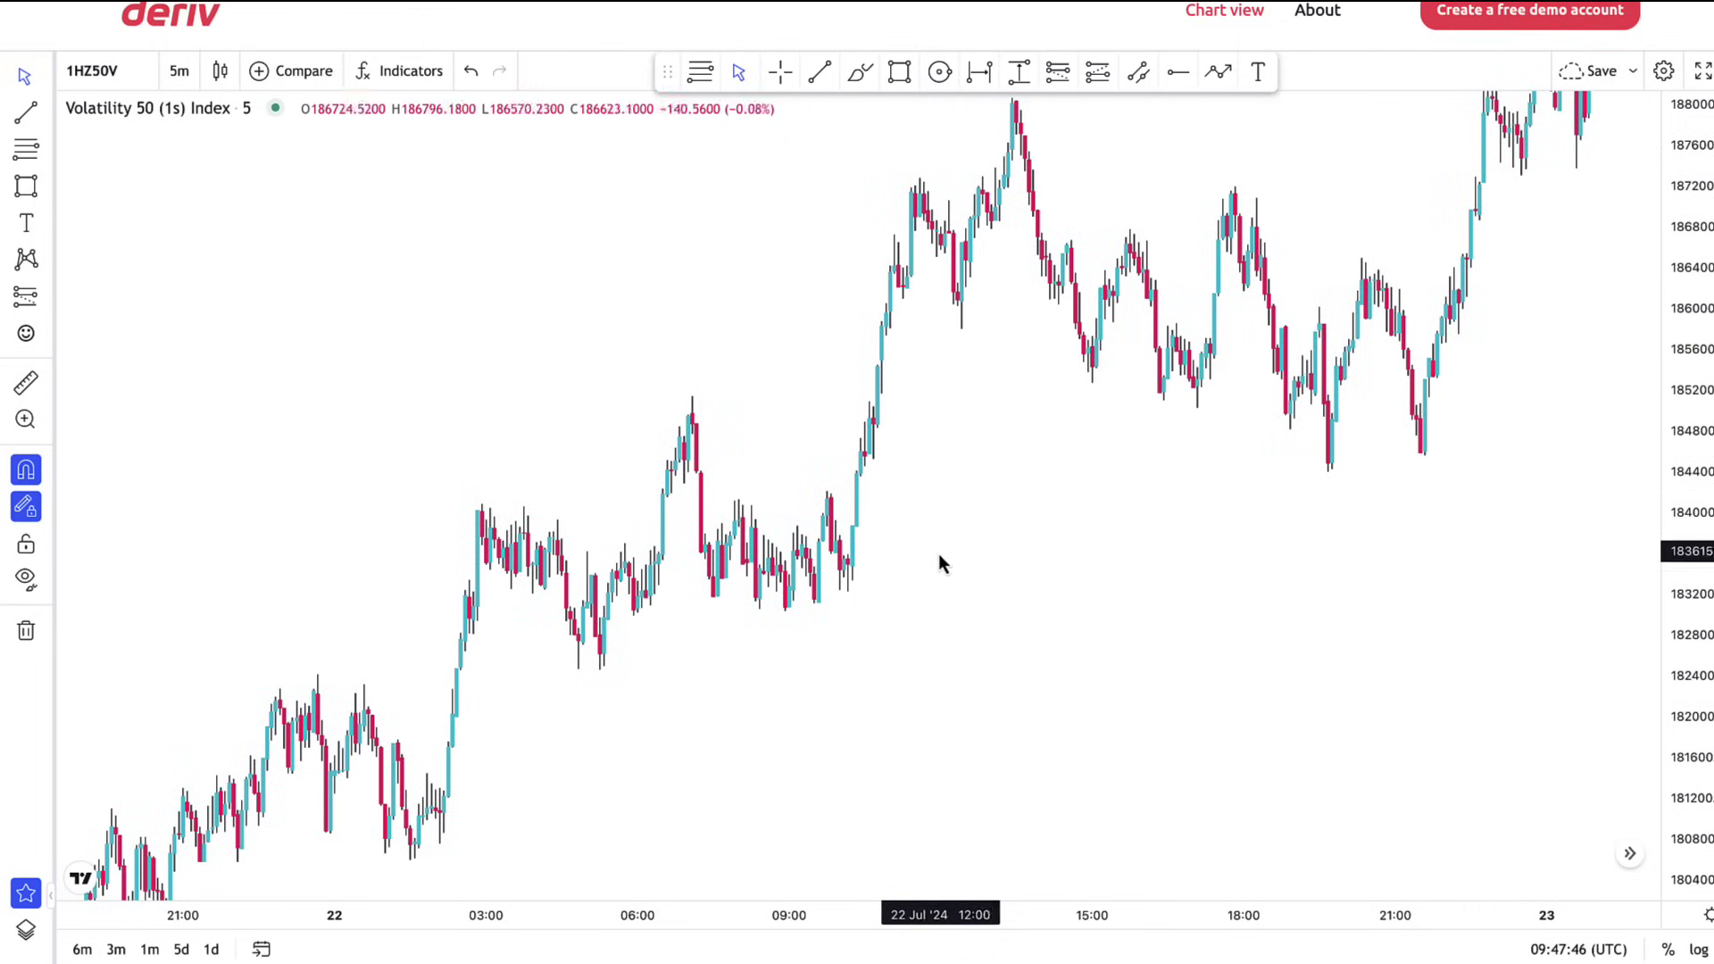
# Scan the Volatility 50 (1s) price action from 22 to 27 July for further double top and double bottom setups
pyautogui.hscroll(10, 939, 562)
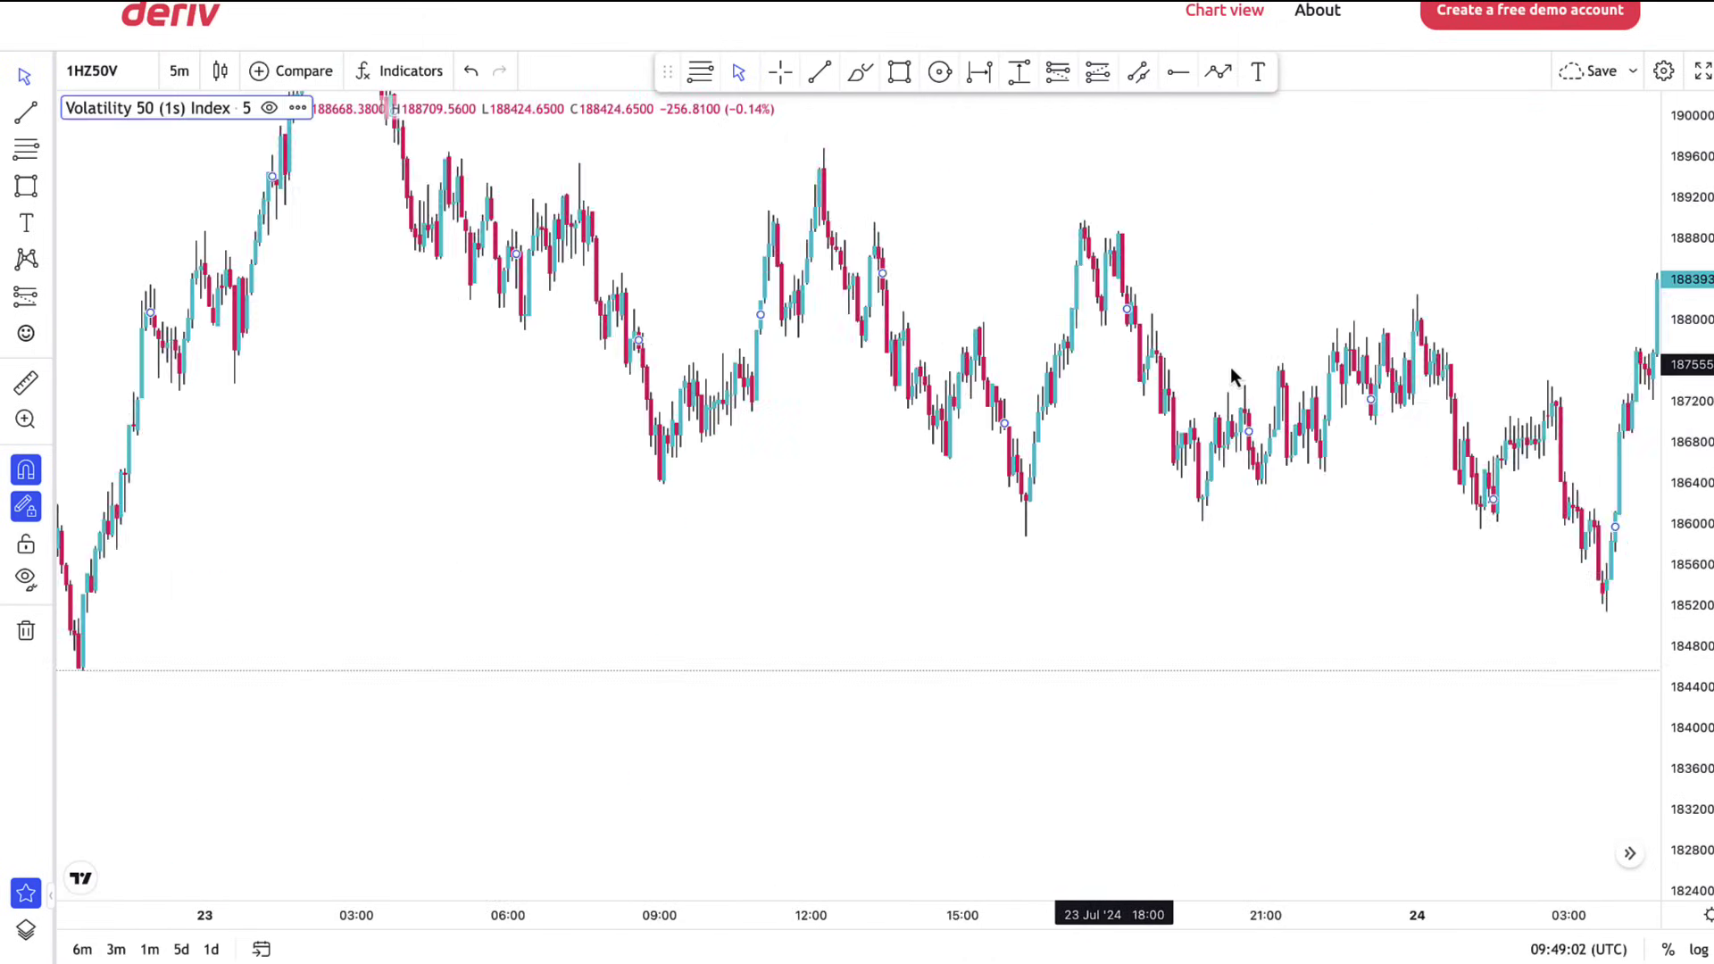
pyautogui.hscroll(7, 1232, 375)
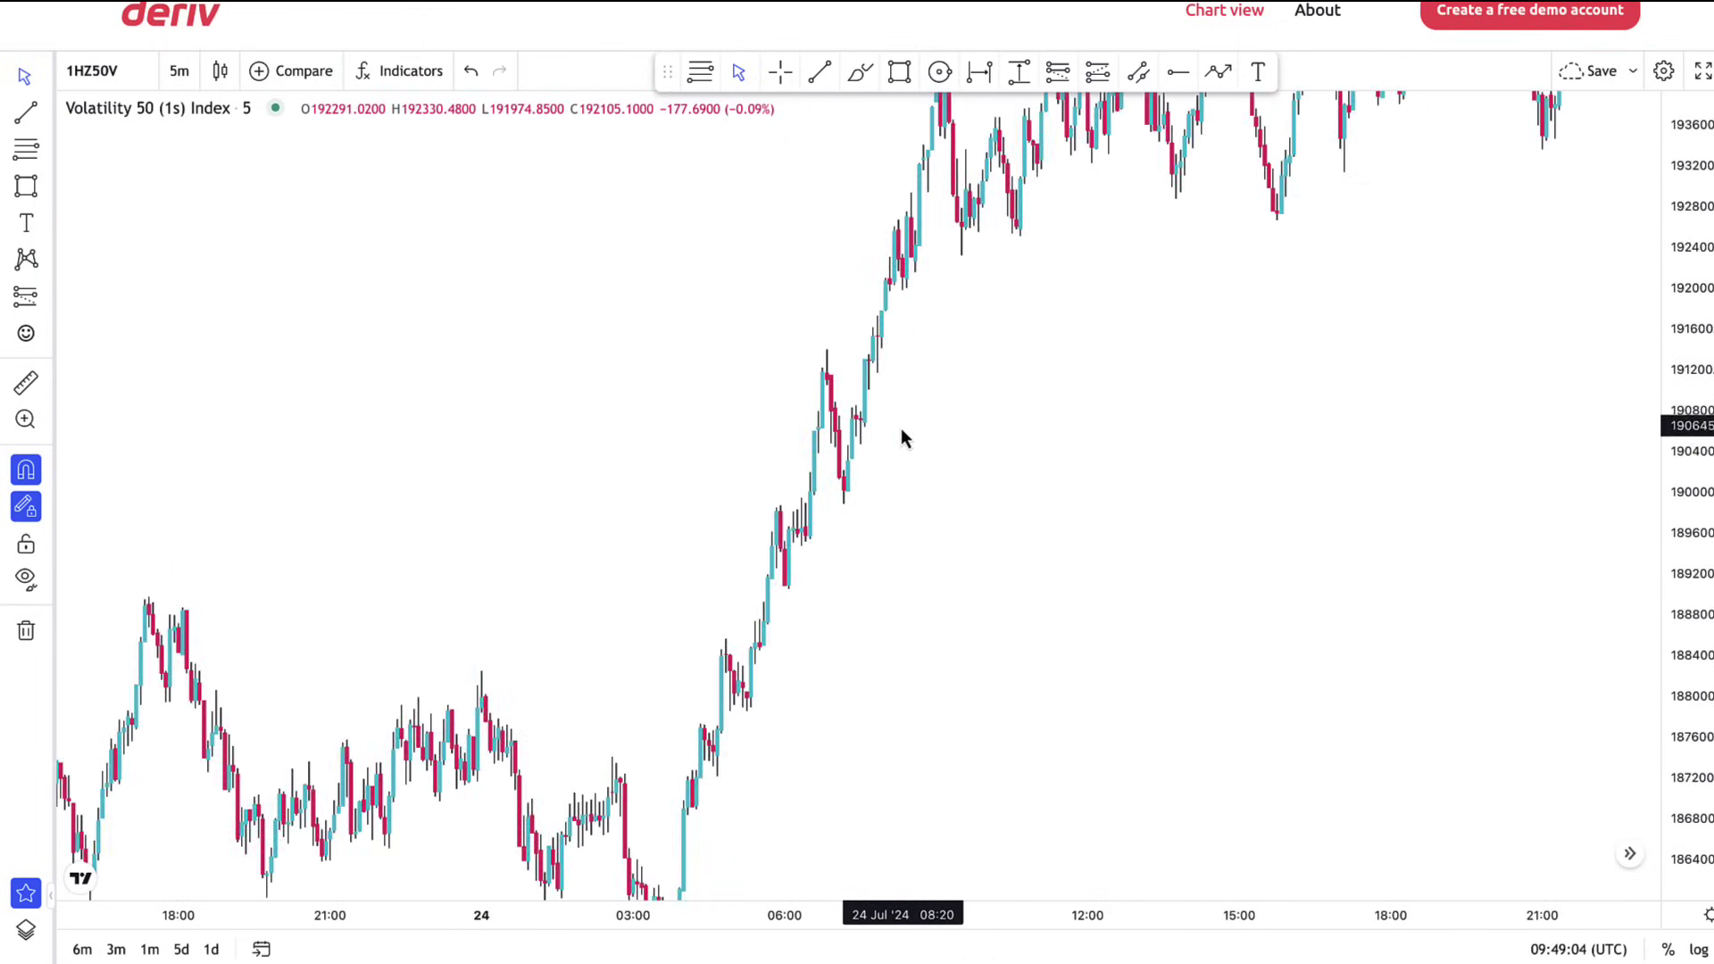
pyautogui.moveTo(901, 432); pyautogui.dragTo(880, 661)
pyautogui.moveTo(1228, 462); pyautogui.dragTo(720, 546)
pyautogui.moveTo(511, 661); pyautogui.dragTo(1129, 306)
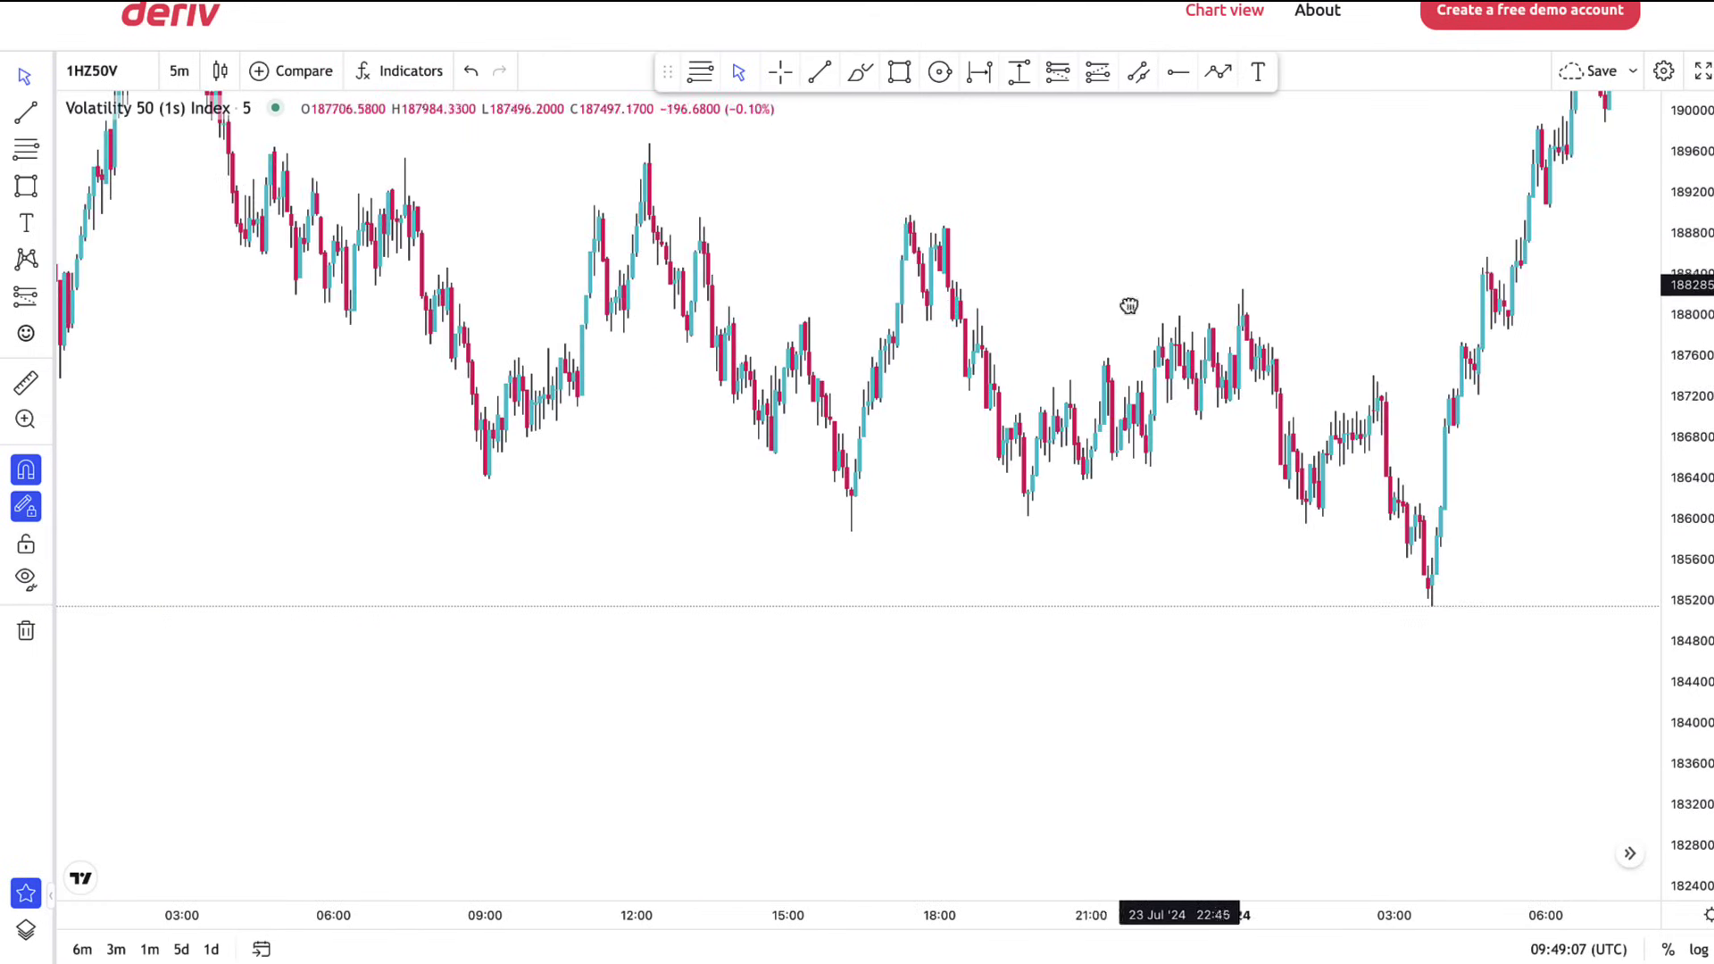
pyautogui.hscroll(14, 1129, 307)
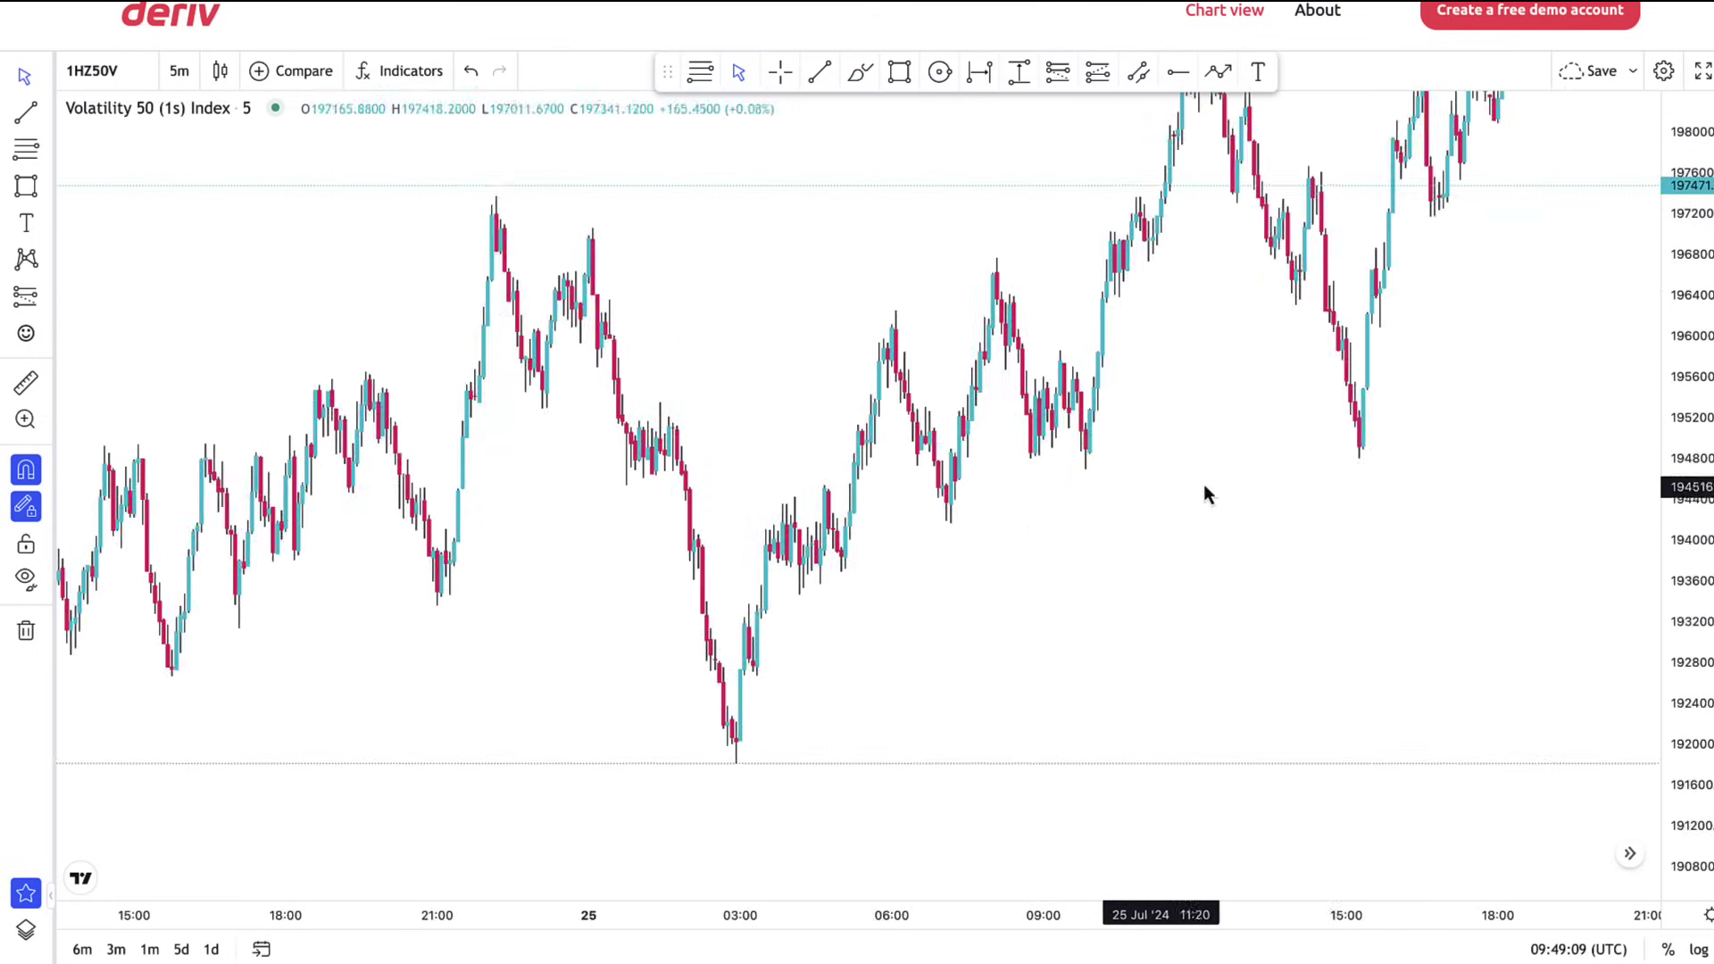
pyautogui.hscroll(7, 1204, 495)
pyautogui.hscroll(5, 1427, 482)
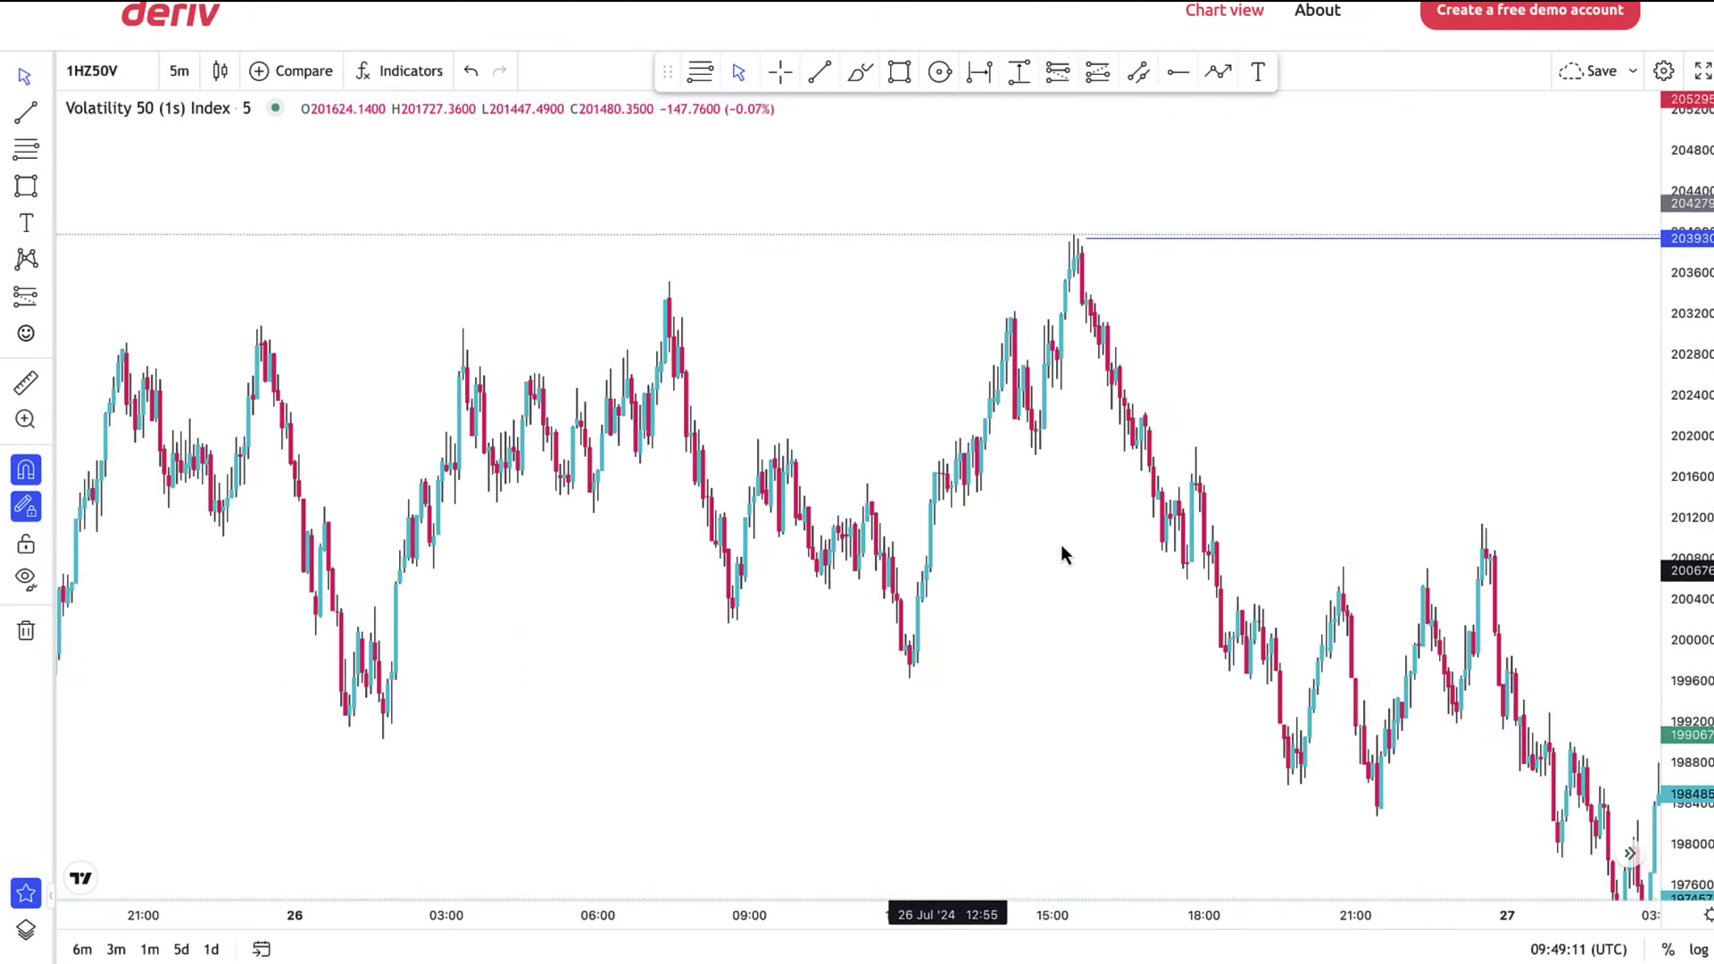
# Change the chart's symbol to the Volatility 75 Index (R_75)
pyautogui.click(164, 112)
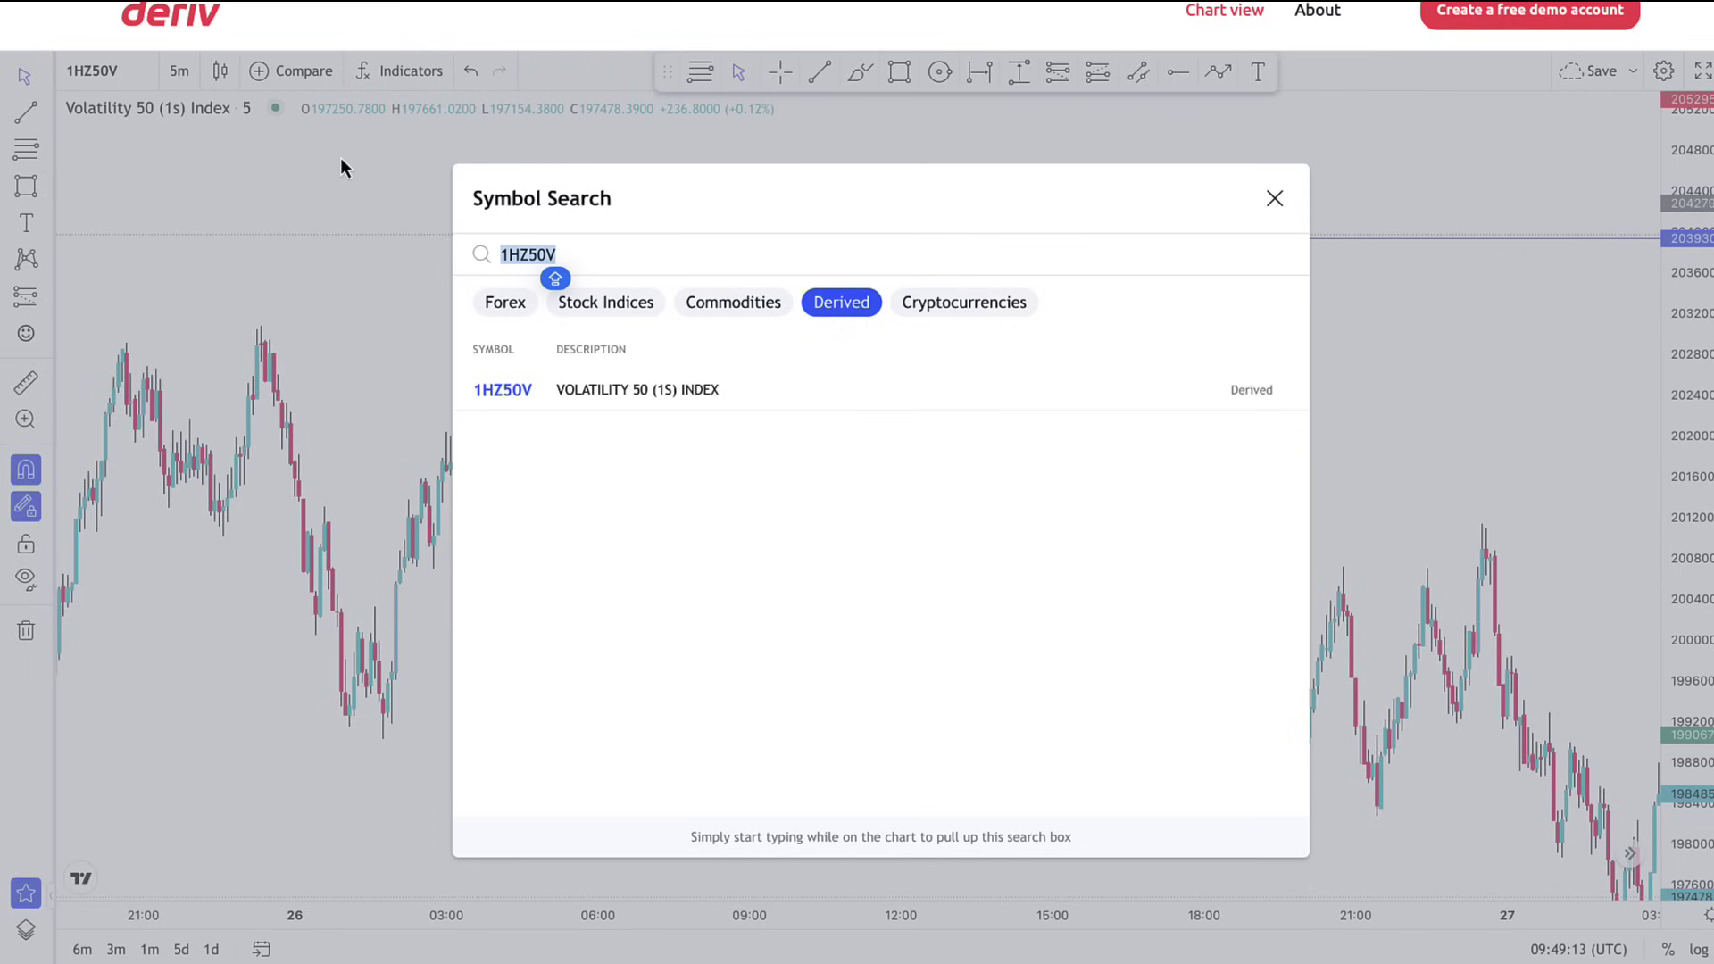
pyautogui.press('BackSpace')
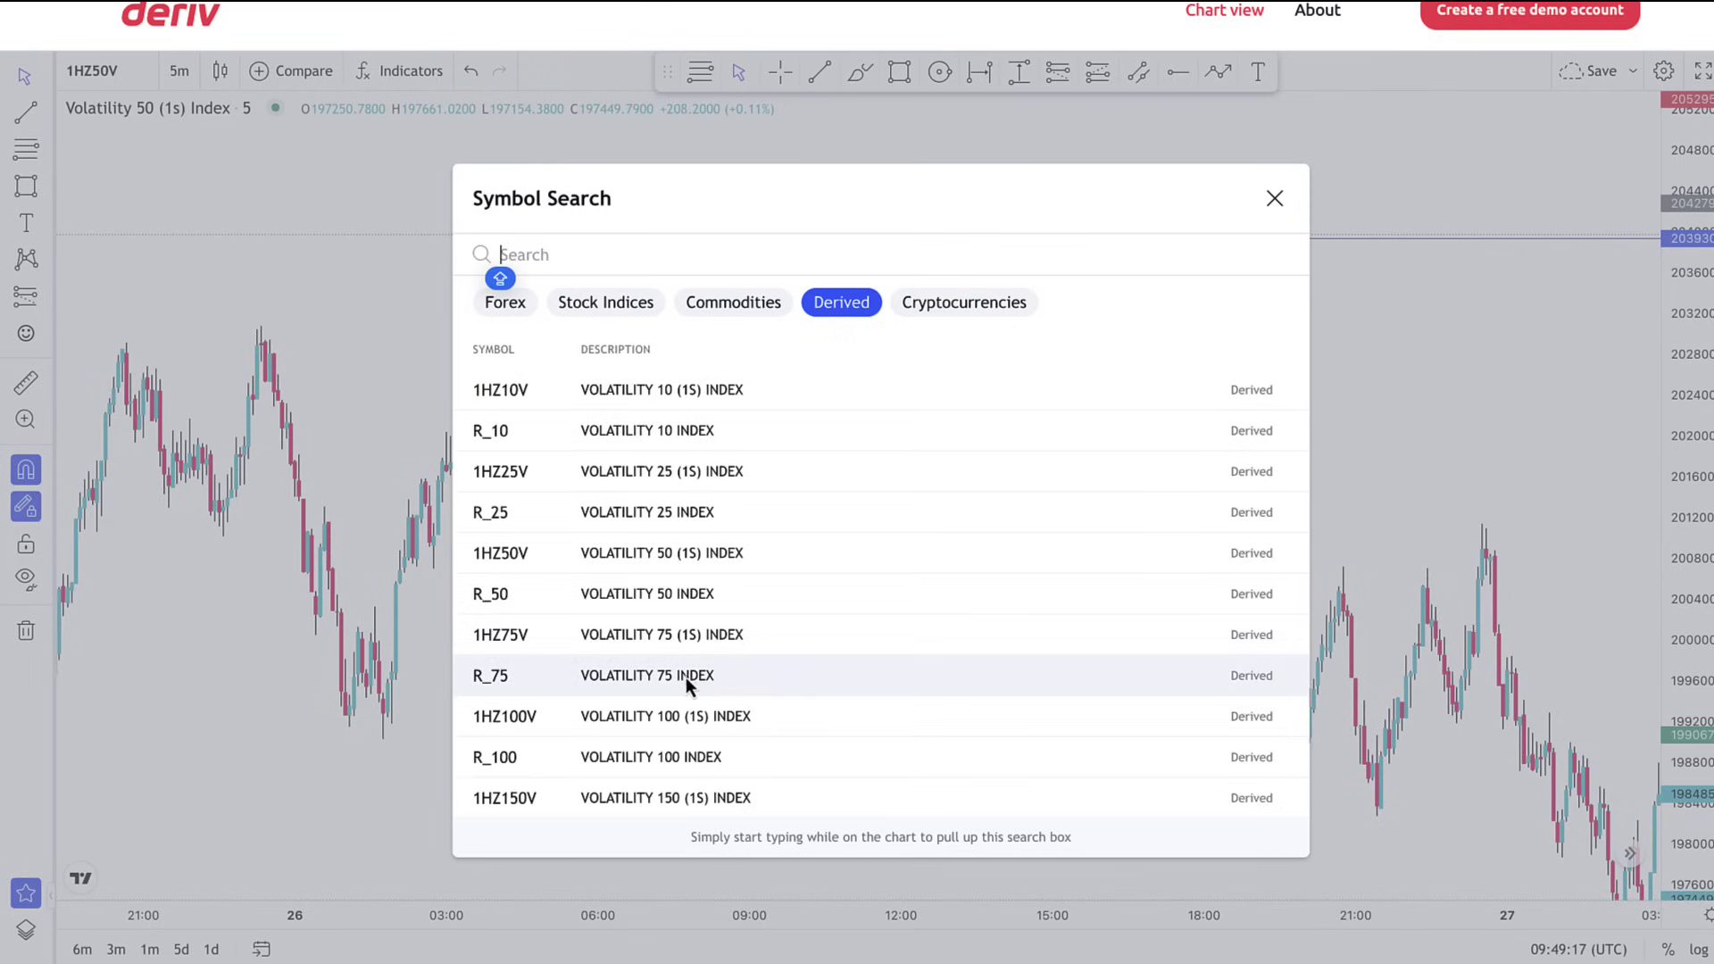
pyautogui.click(659, 684)
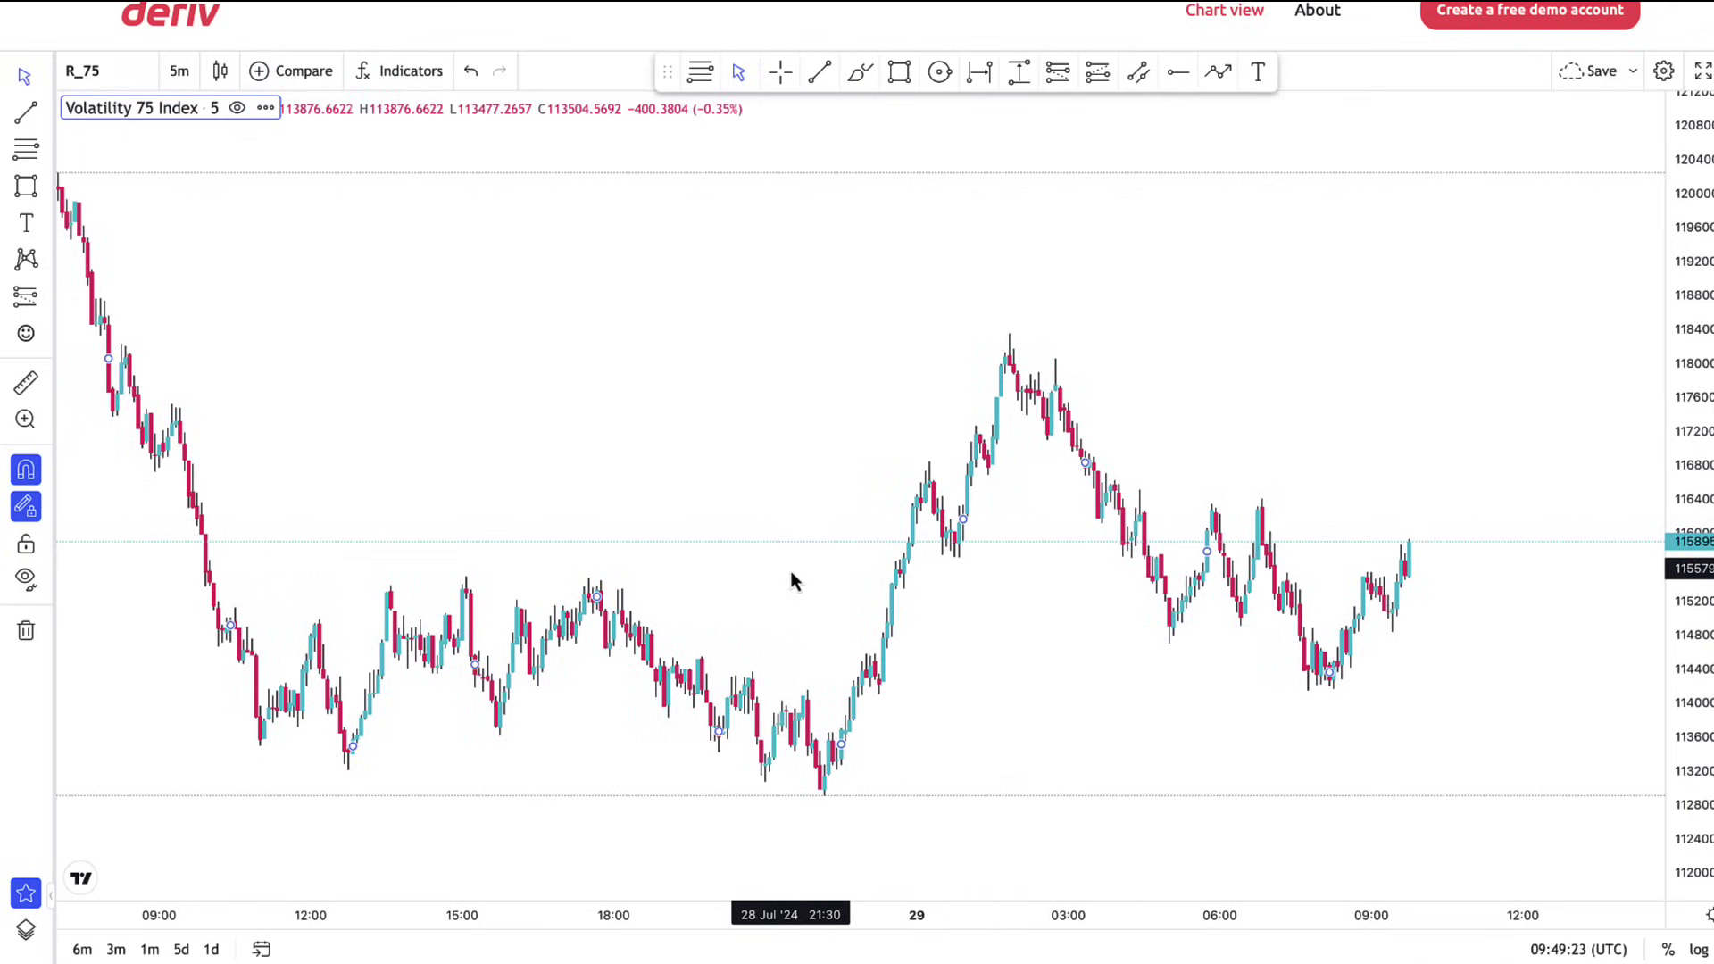
# Examine the Volatility 75 price action from 29 July back to 26 July for double top and double bottom setups
pyautogui.moveTo(788, 639); pyautogui.dragTo(1072, 571)
pyautogui.moveTo(984, 480); pyautogui.dragTo(1167, 604)
pyautogui.moveTo(857, 515); pyautogui.dragTo(827, 328)
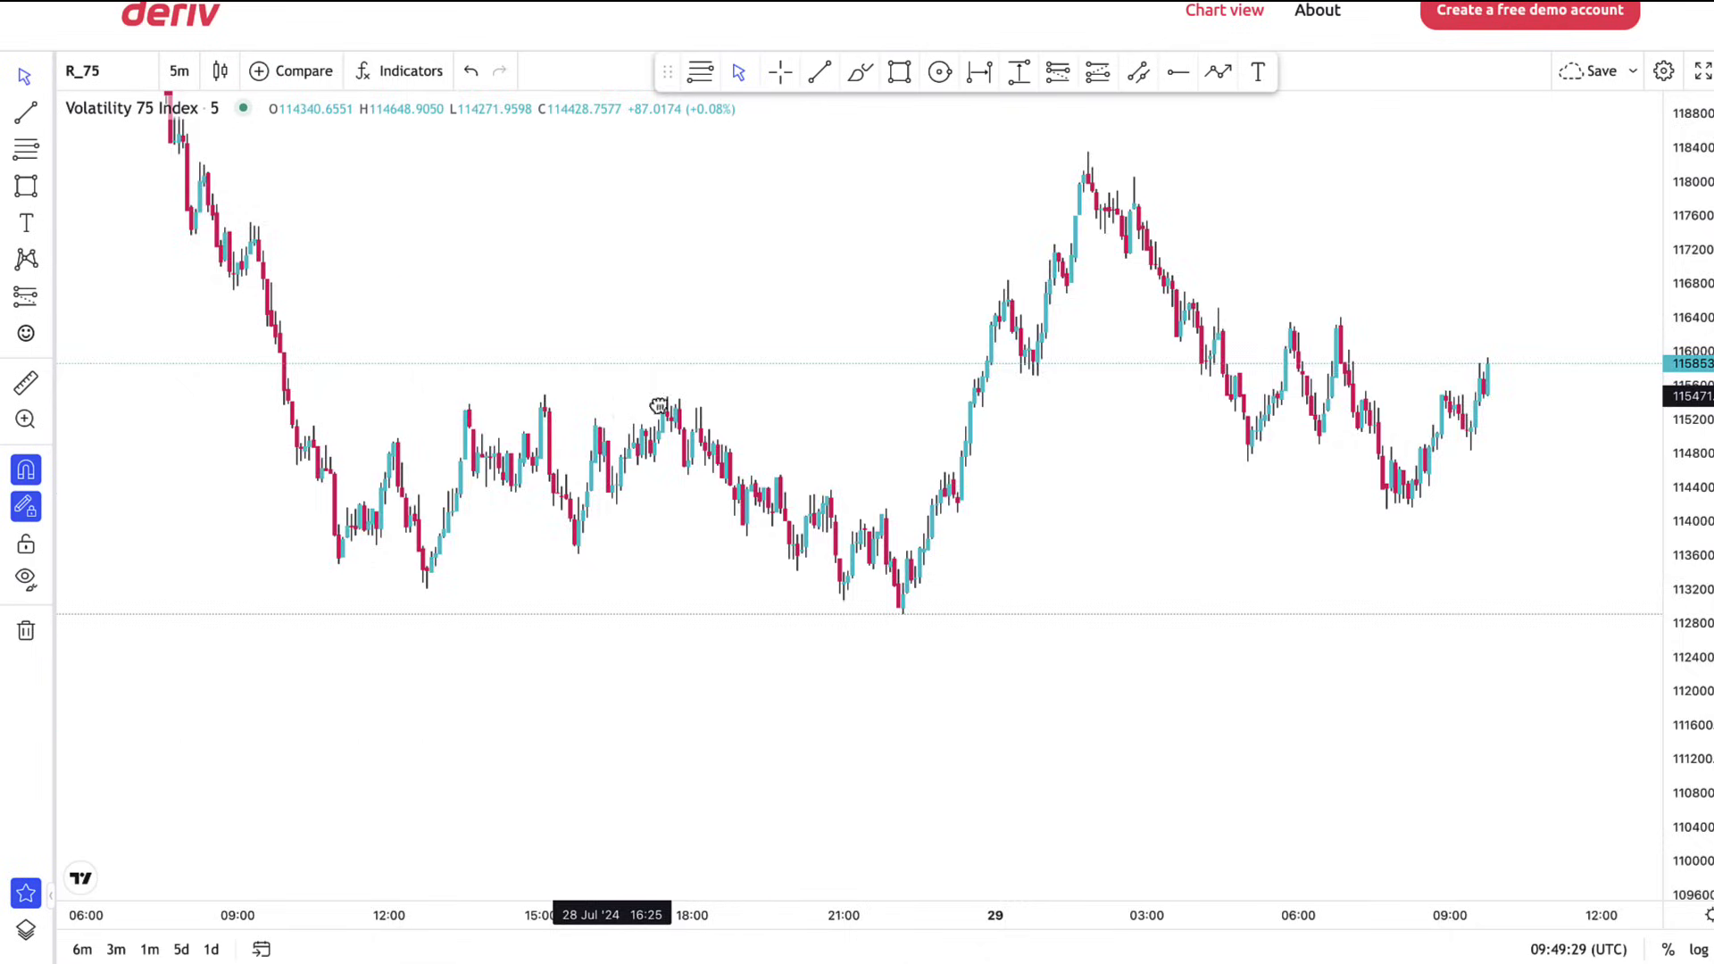
pyautogui.moveTo(658, 406); pyautogui.dragTo(1236, 529)
pyautogui.scroll(-3, 485, 540)
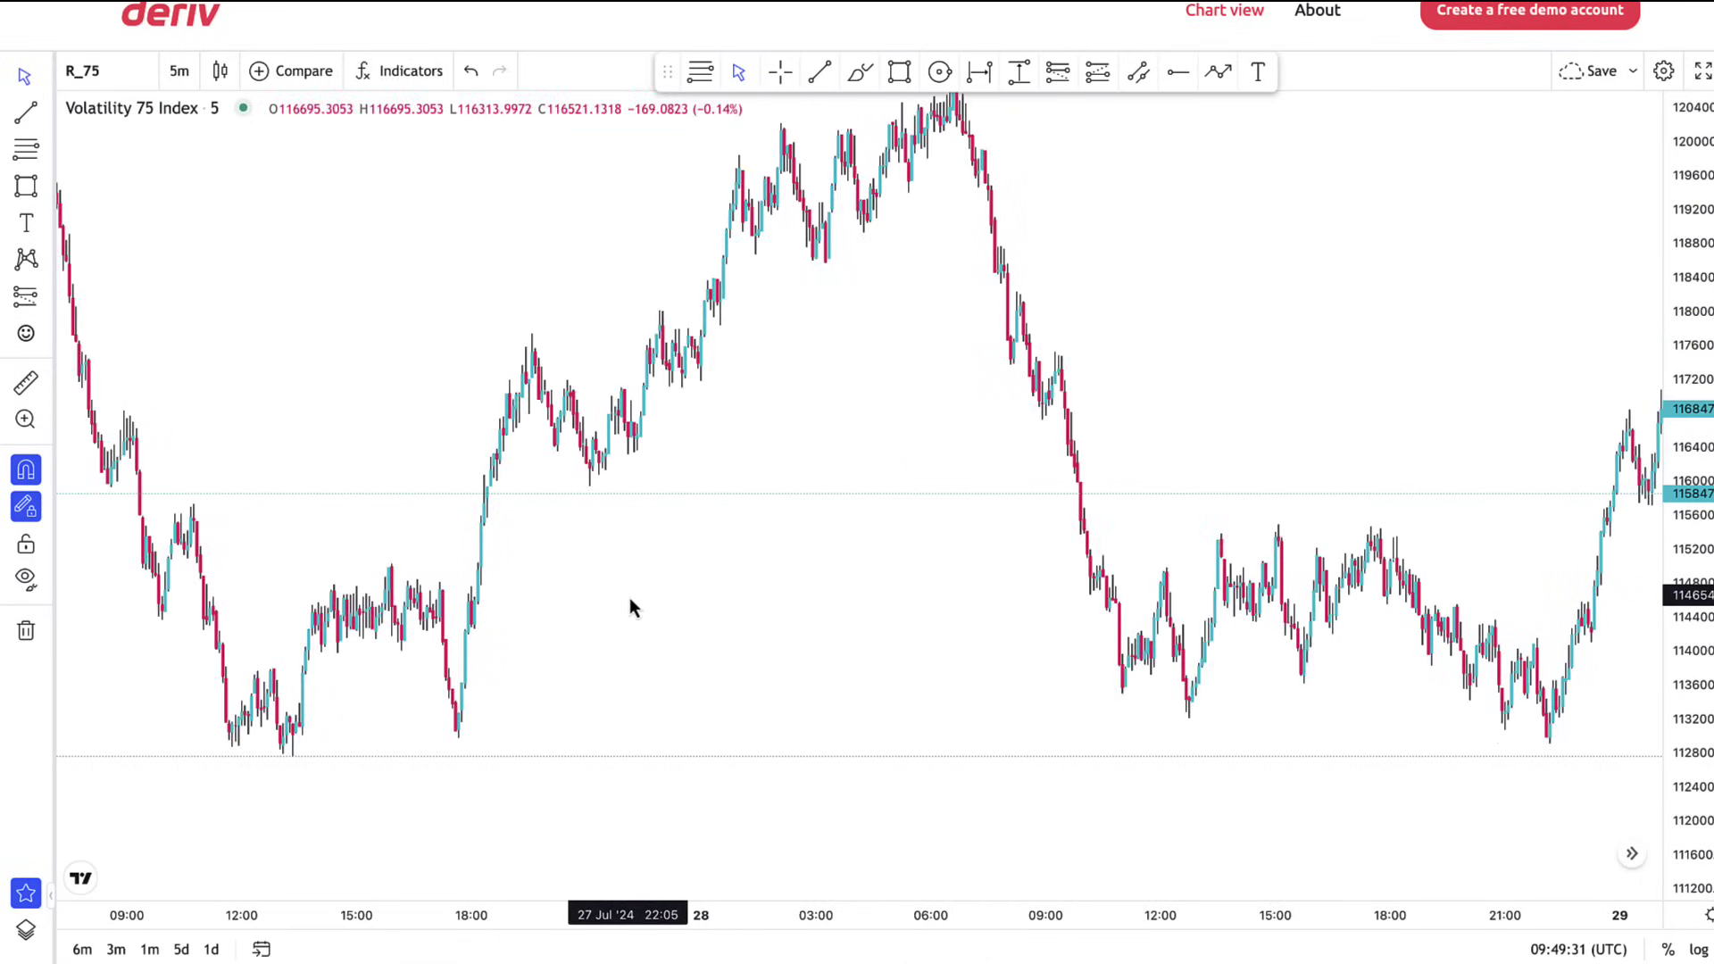
pyautogui.moveTo(630, 605); pyautogui.dragTo(1277, 646)
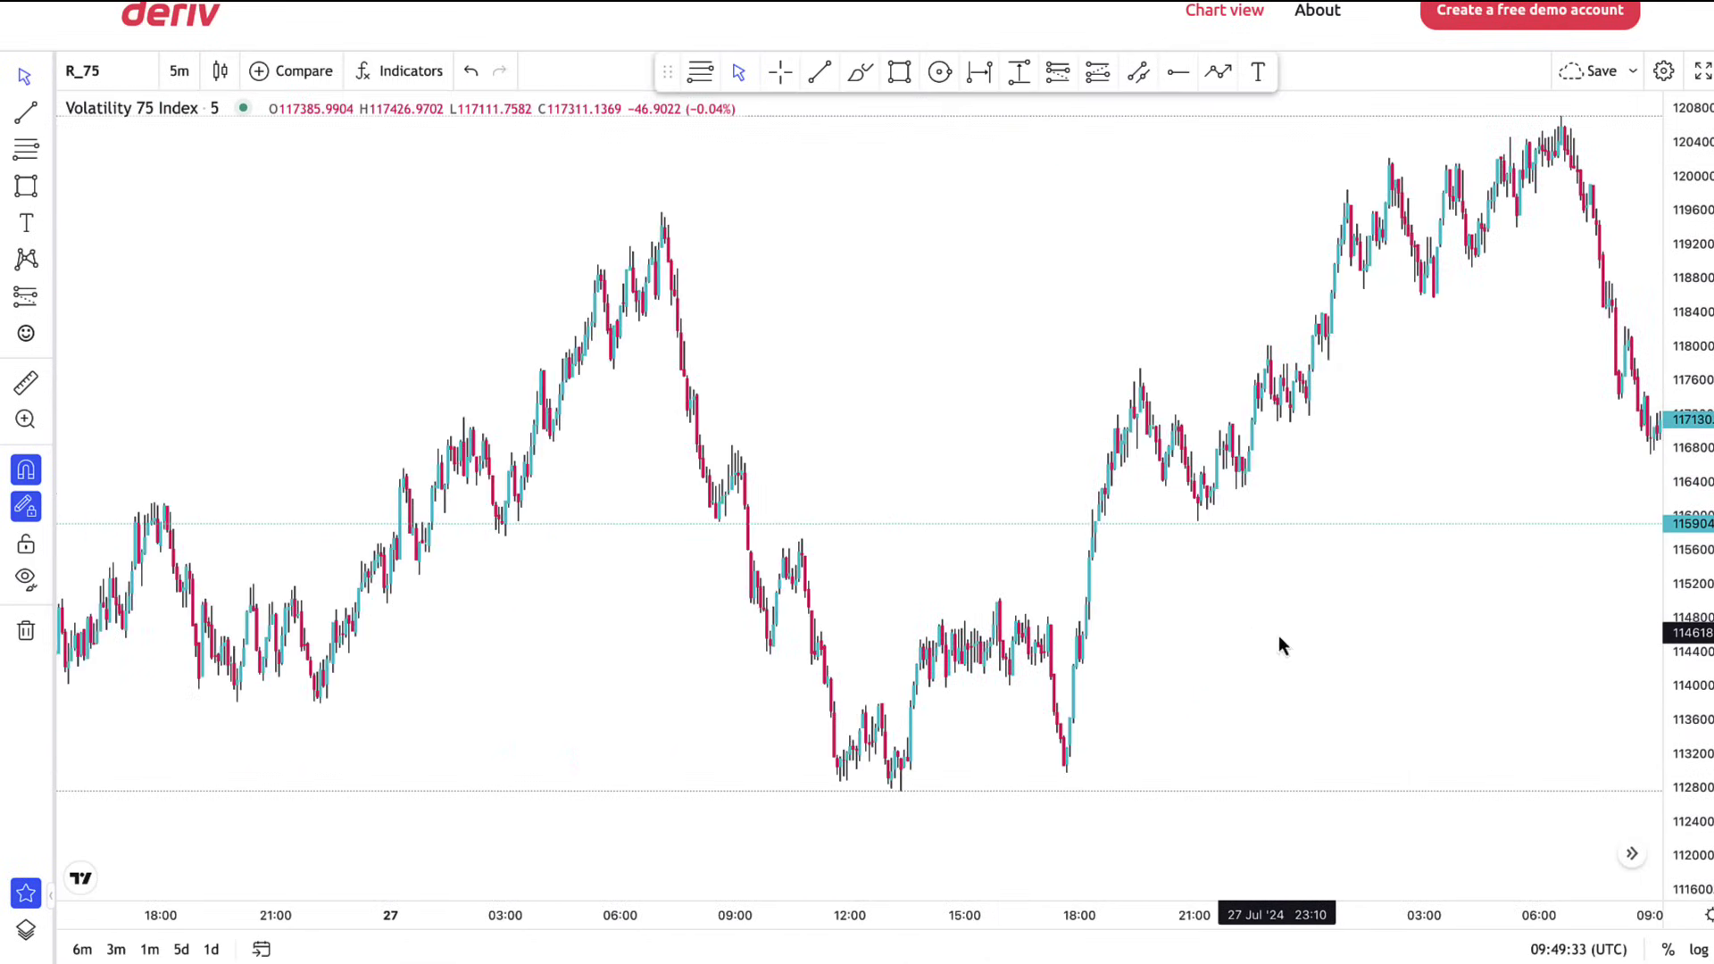
pyautogui.moveTo(959, 555); pyautogui.dragTo(1149, 543)
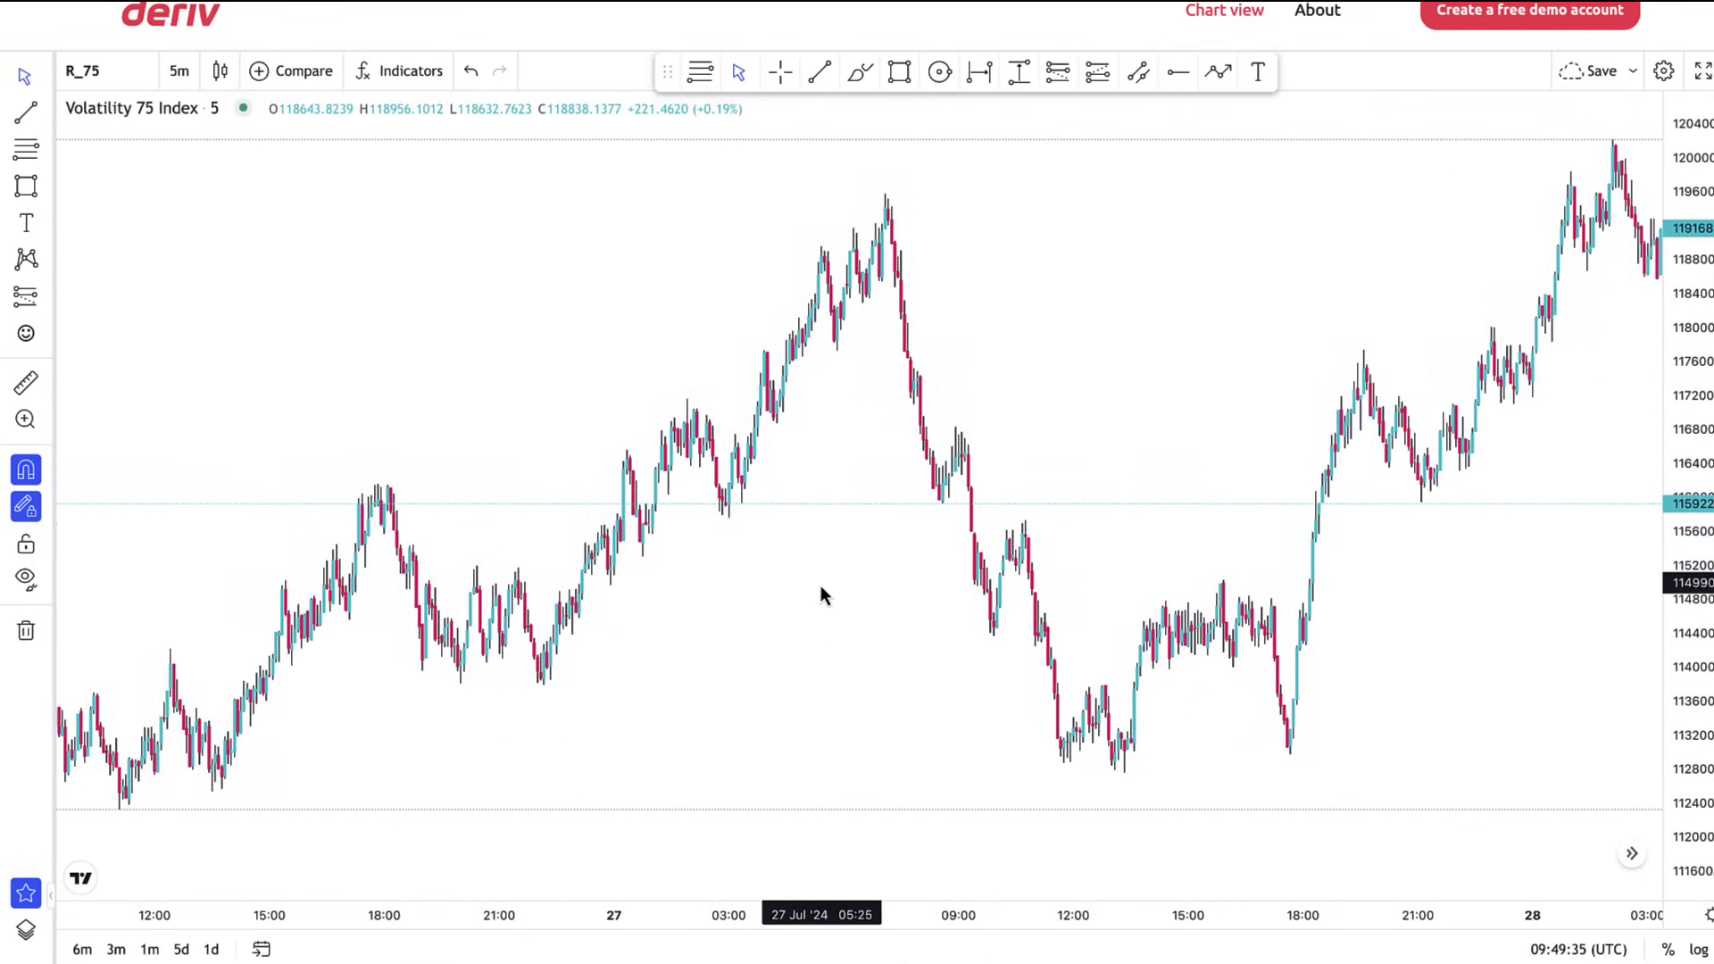
pyautogui.hscroll(3, 1060, 643)
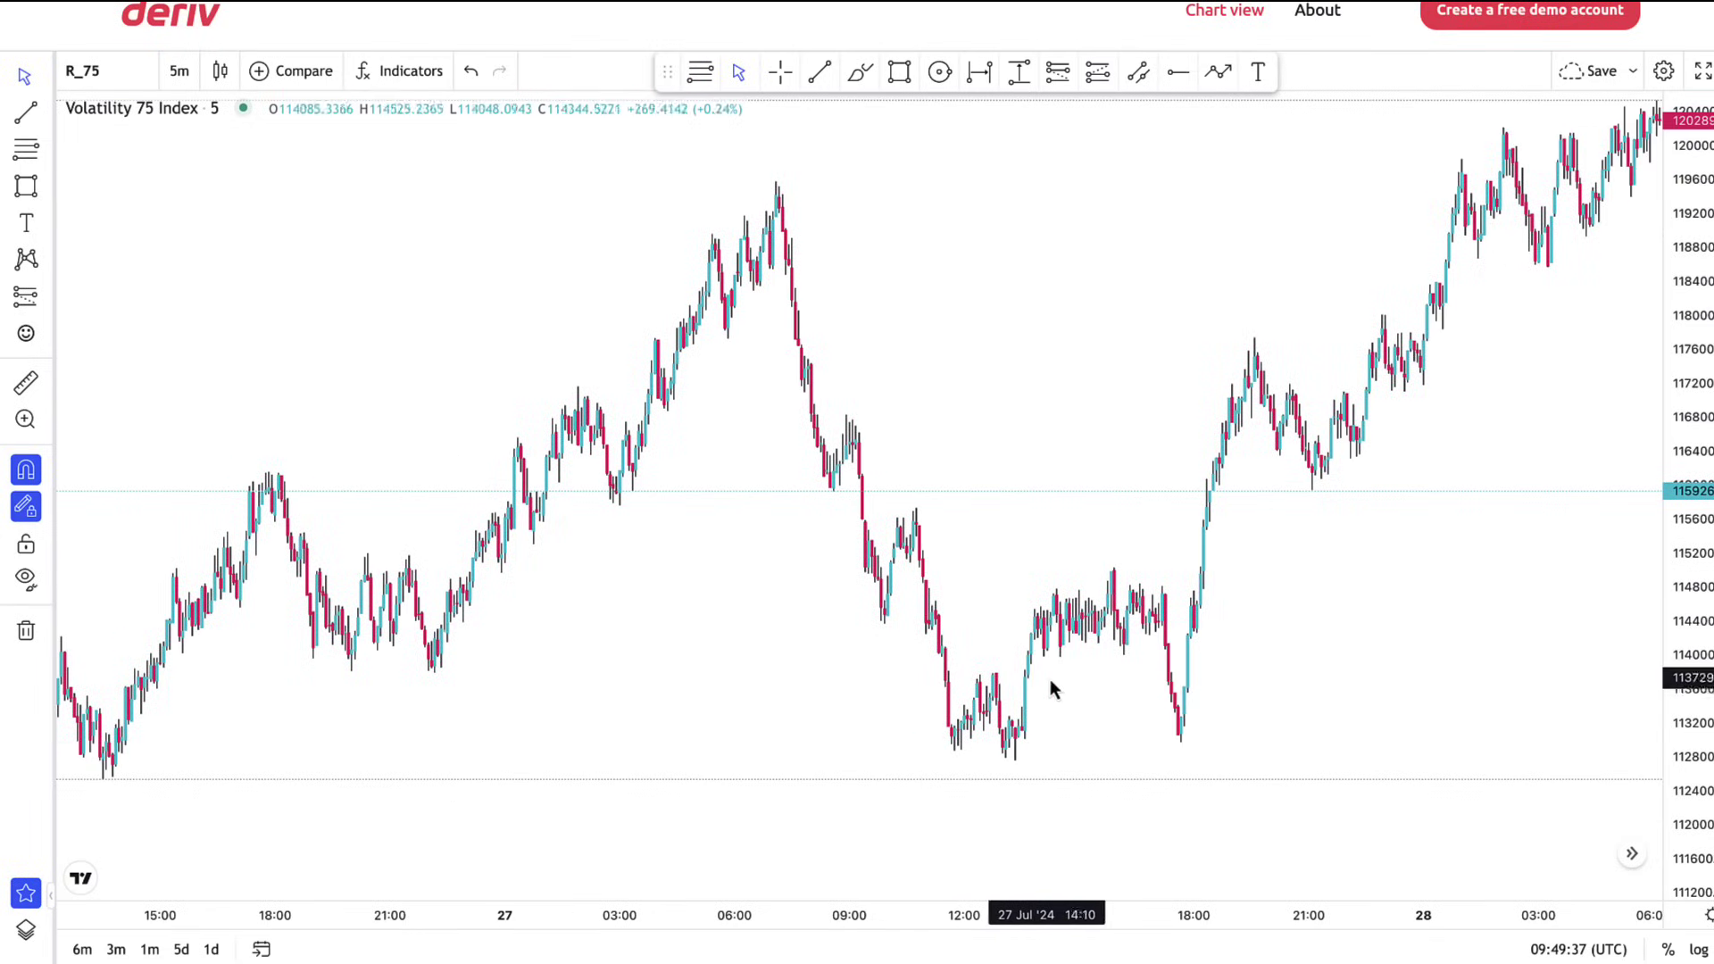
# Brush a line under the 27 July double bottom and strokes from its middle peak across to the drop at about 17:25
pyautogui.moveTo(1236, 611); pyautogui.dragTo(1214, 614)
pyautogui.moveTo(1684, 727); pyautogui.dragTo(1683, 528)
pyautogui.moveTo(1366, 591); pyautogui.dragTo(1335, 436)
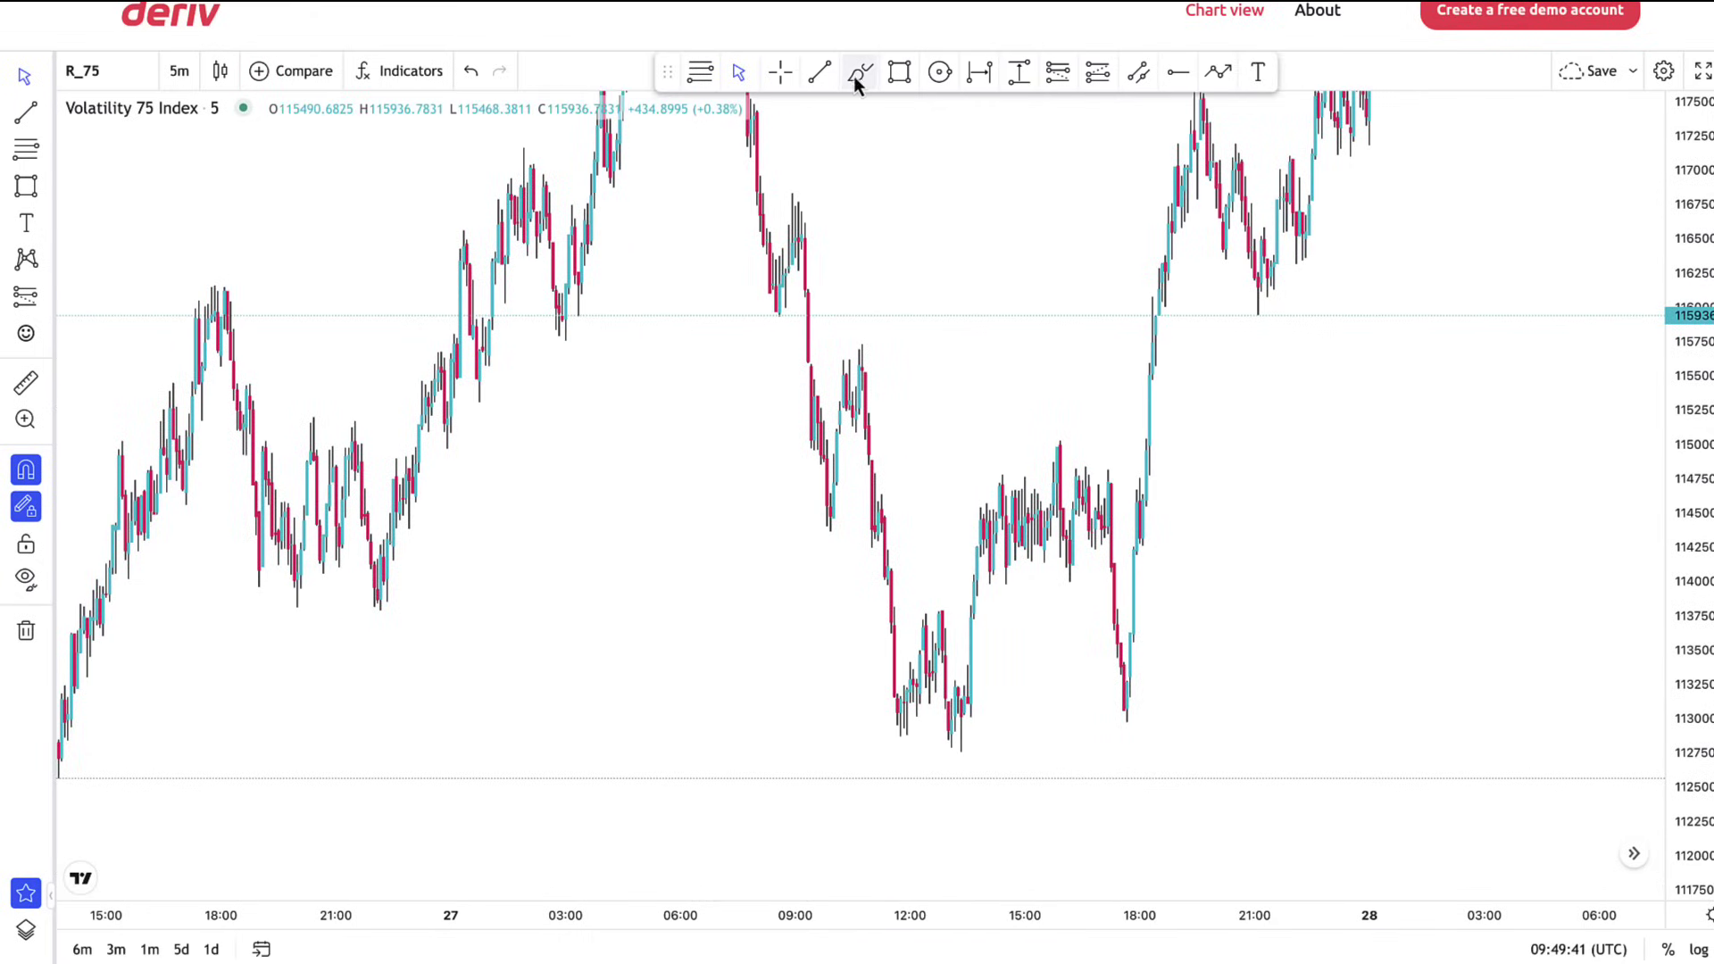
pyautogui.click(855, 75)
pyautogui.moveTo(888, 736); pyautogui.dragTo(953, 739)
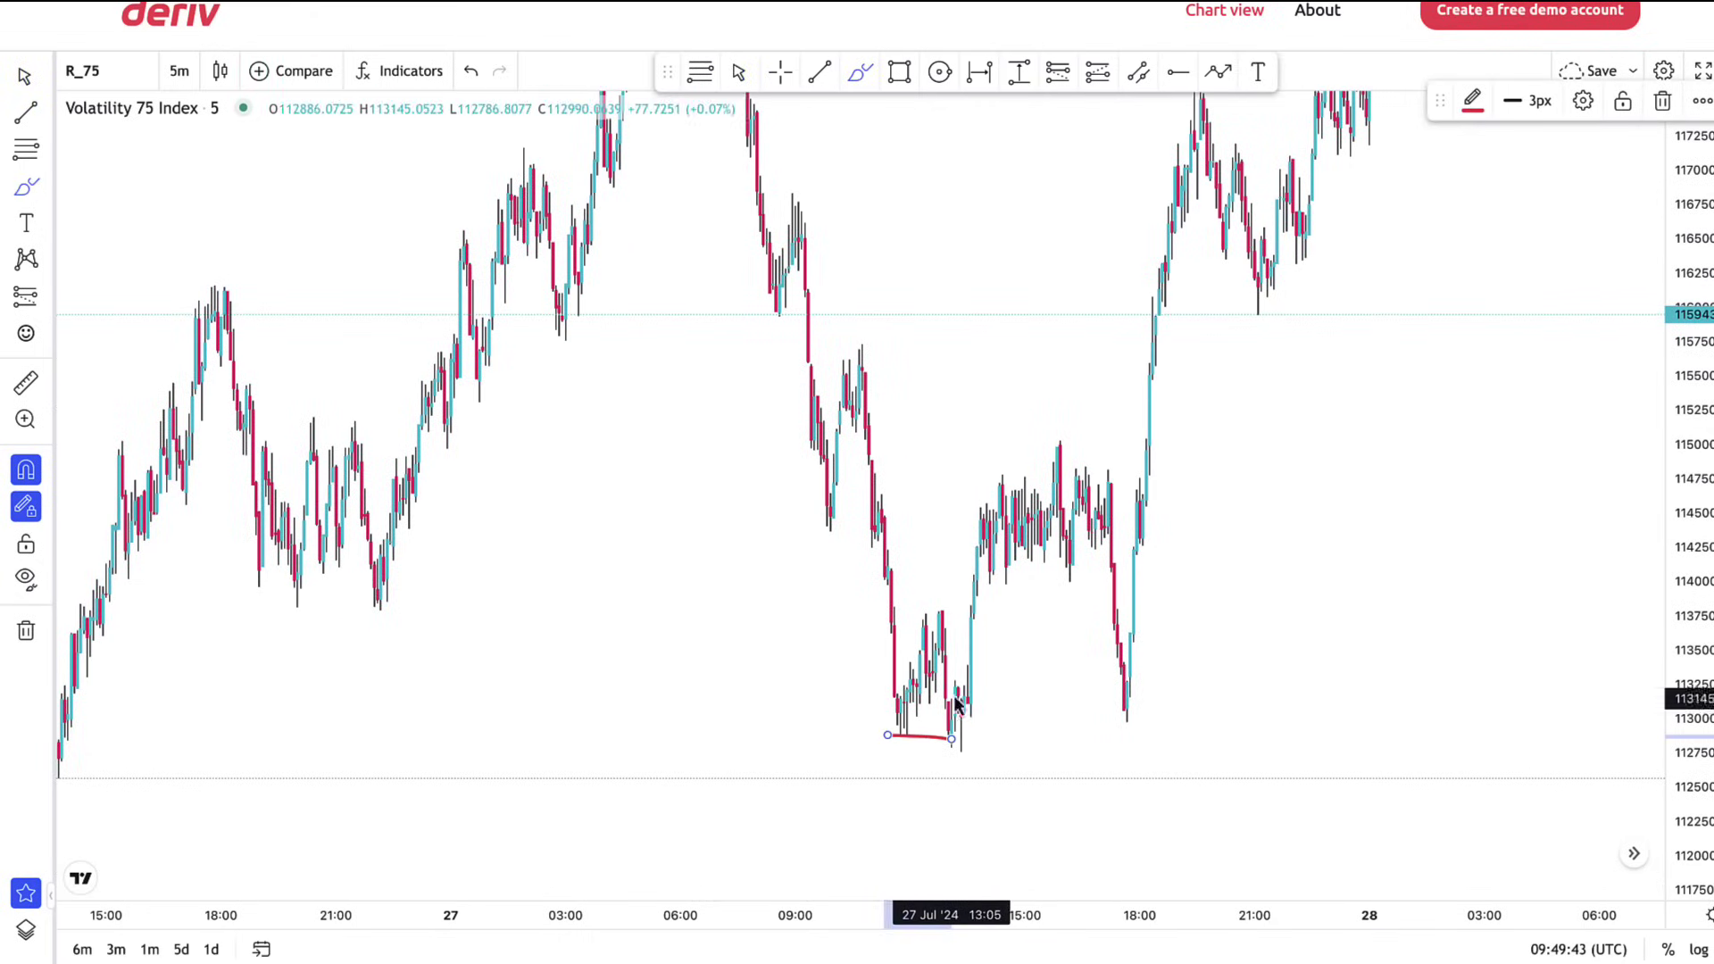
pyautogui.moveTo(938, 638)
pyautogui.mouseDown()
pyautogui.moveTo(974, 609)
pyautogui.moveTo(1121, 621)
pyautogui.mouseUp()
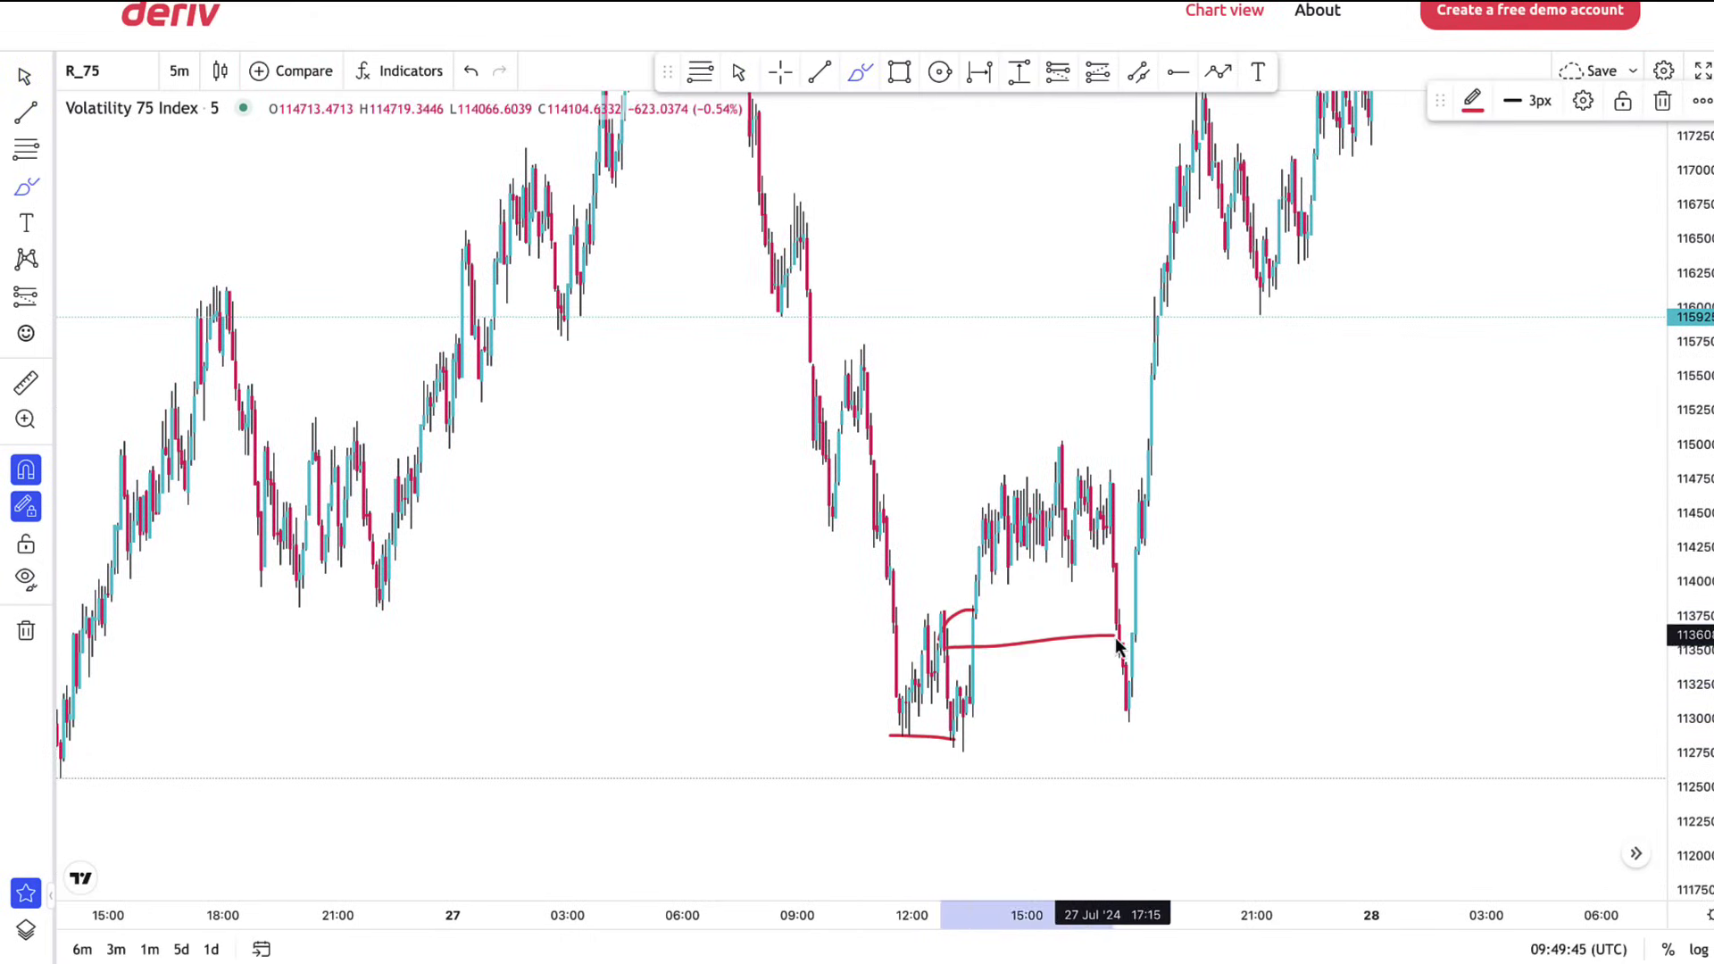
pyautogui.moveTo(942, 647); pyautogui.dragTo(1123, 624)
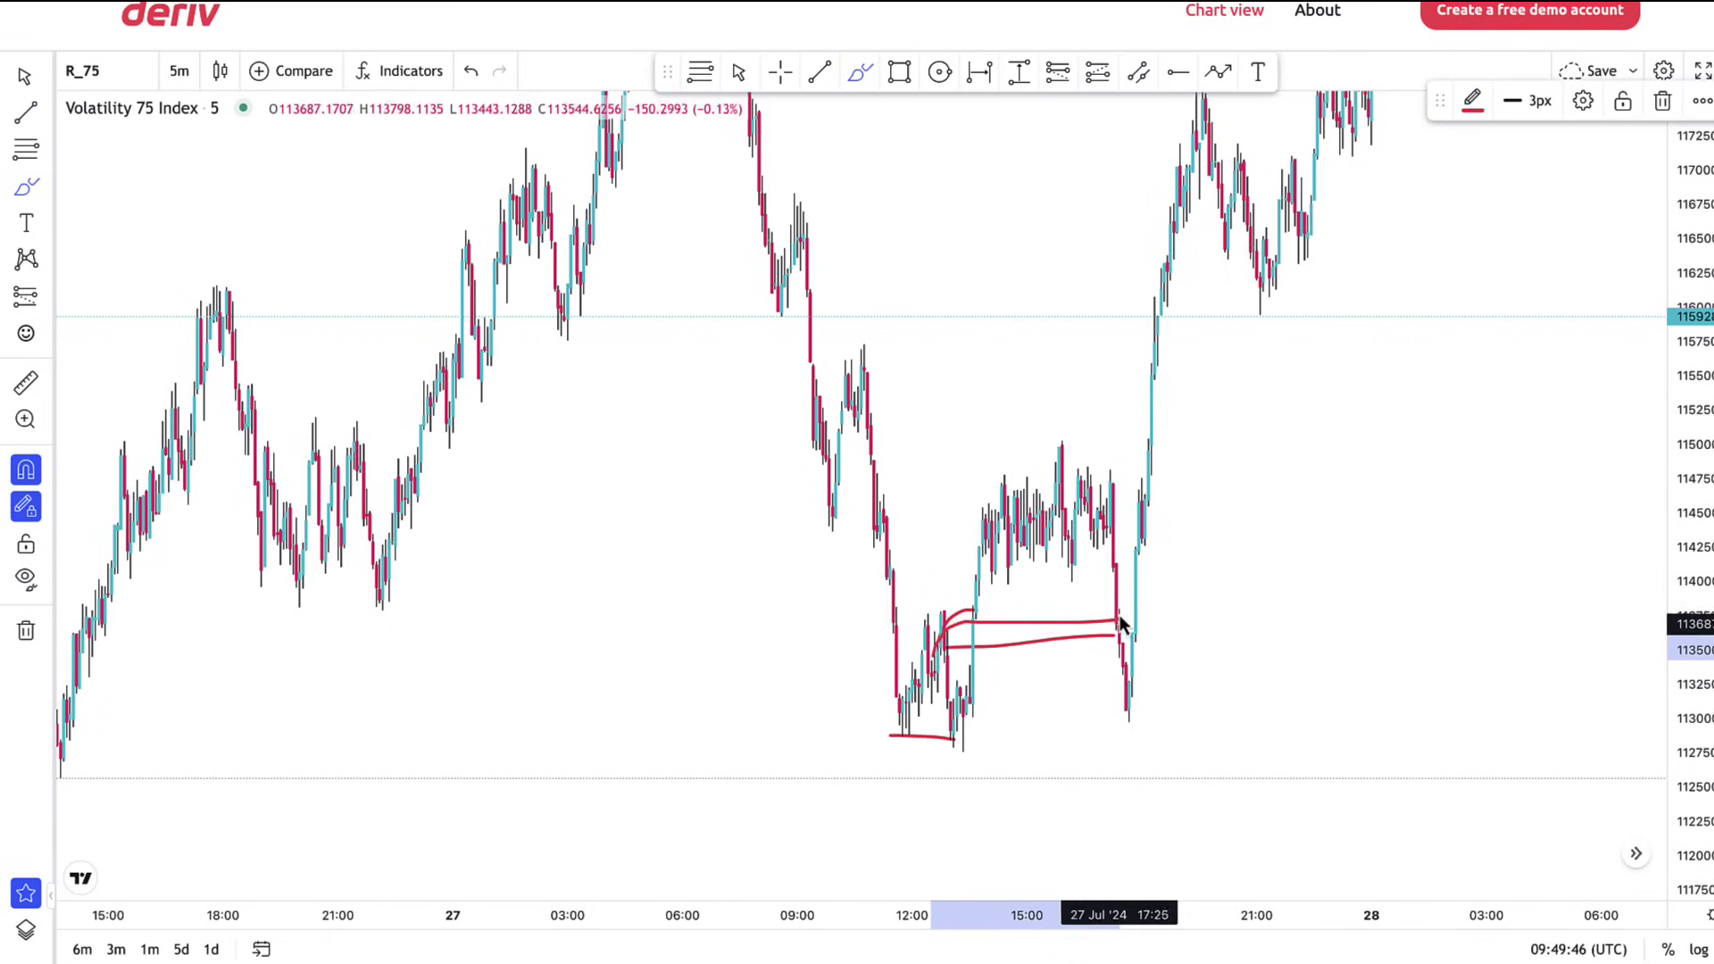
pyautogui.click(742, 74)
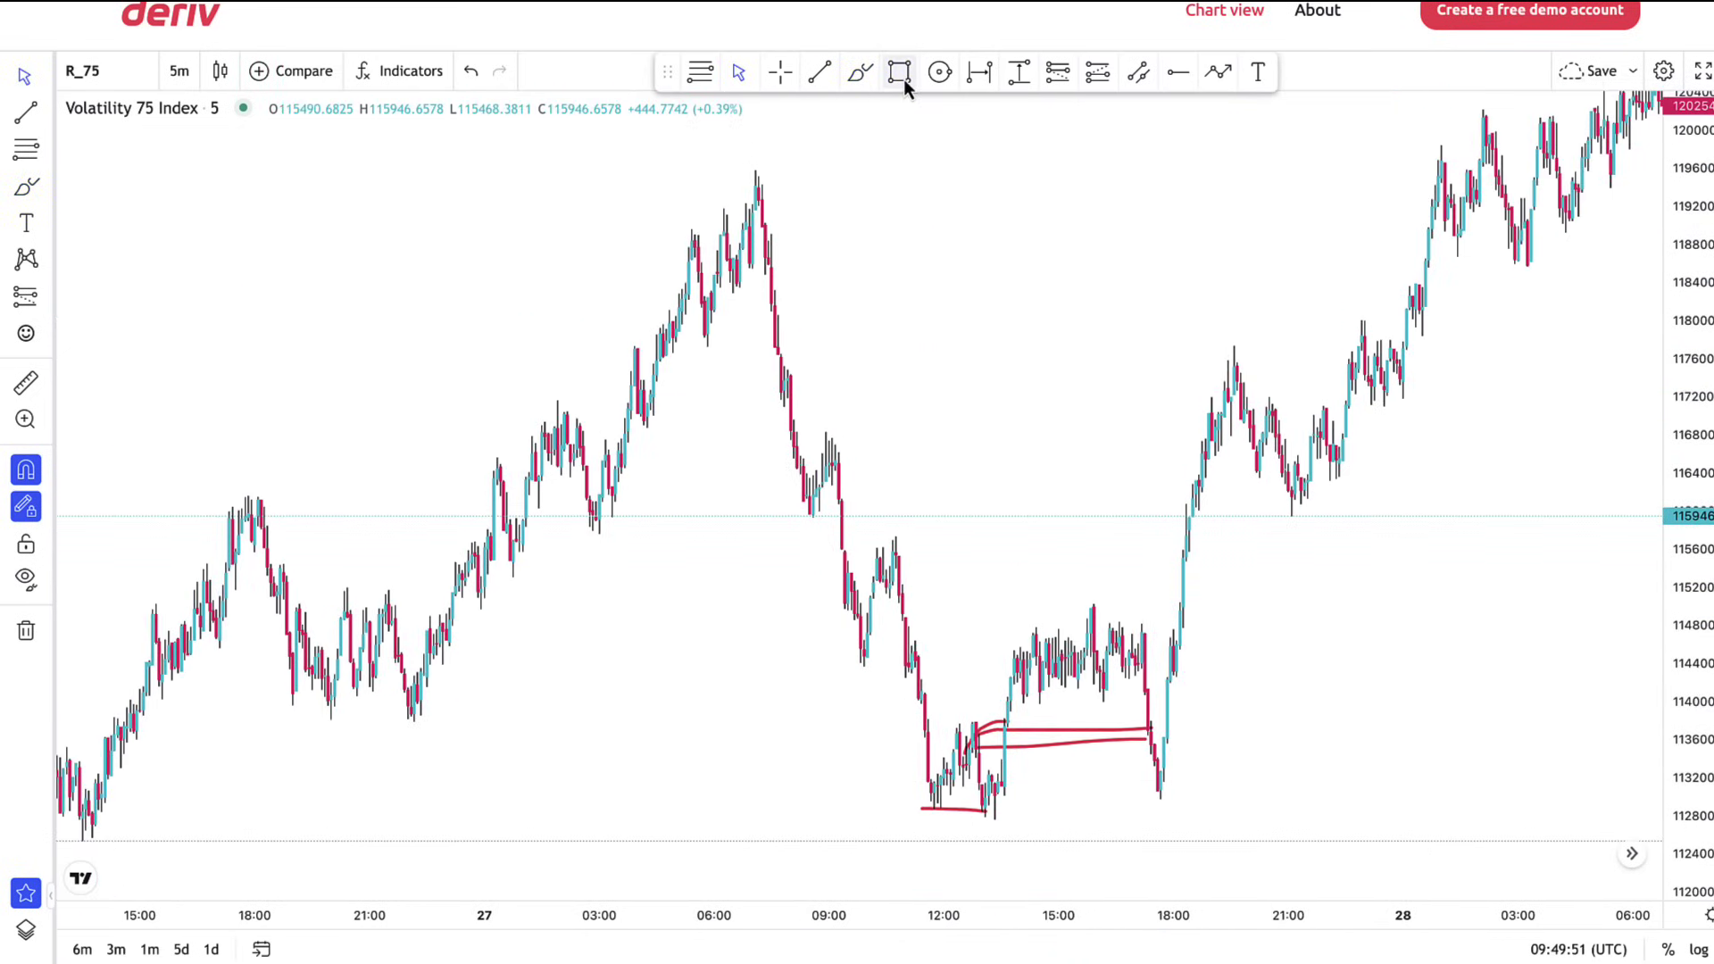
# Draw a rectangle zone below the 27 July peak from about 118655 to 118264, spanning 27 July 06:30 to 28 July 00:45
pyautogui.click(902, 77)
pyautogui.moveTo(740, 290)
pyautogui.mouseDown()
pyautogui.moveTo(1434, 314)
pyautogui.moveTo(1432, 296)
pyautogui.mouseUp()
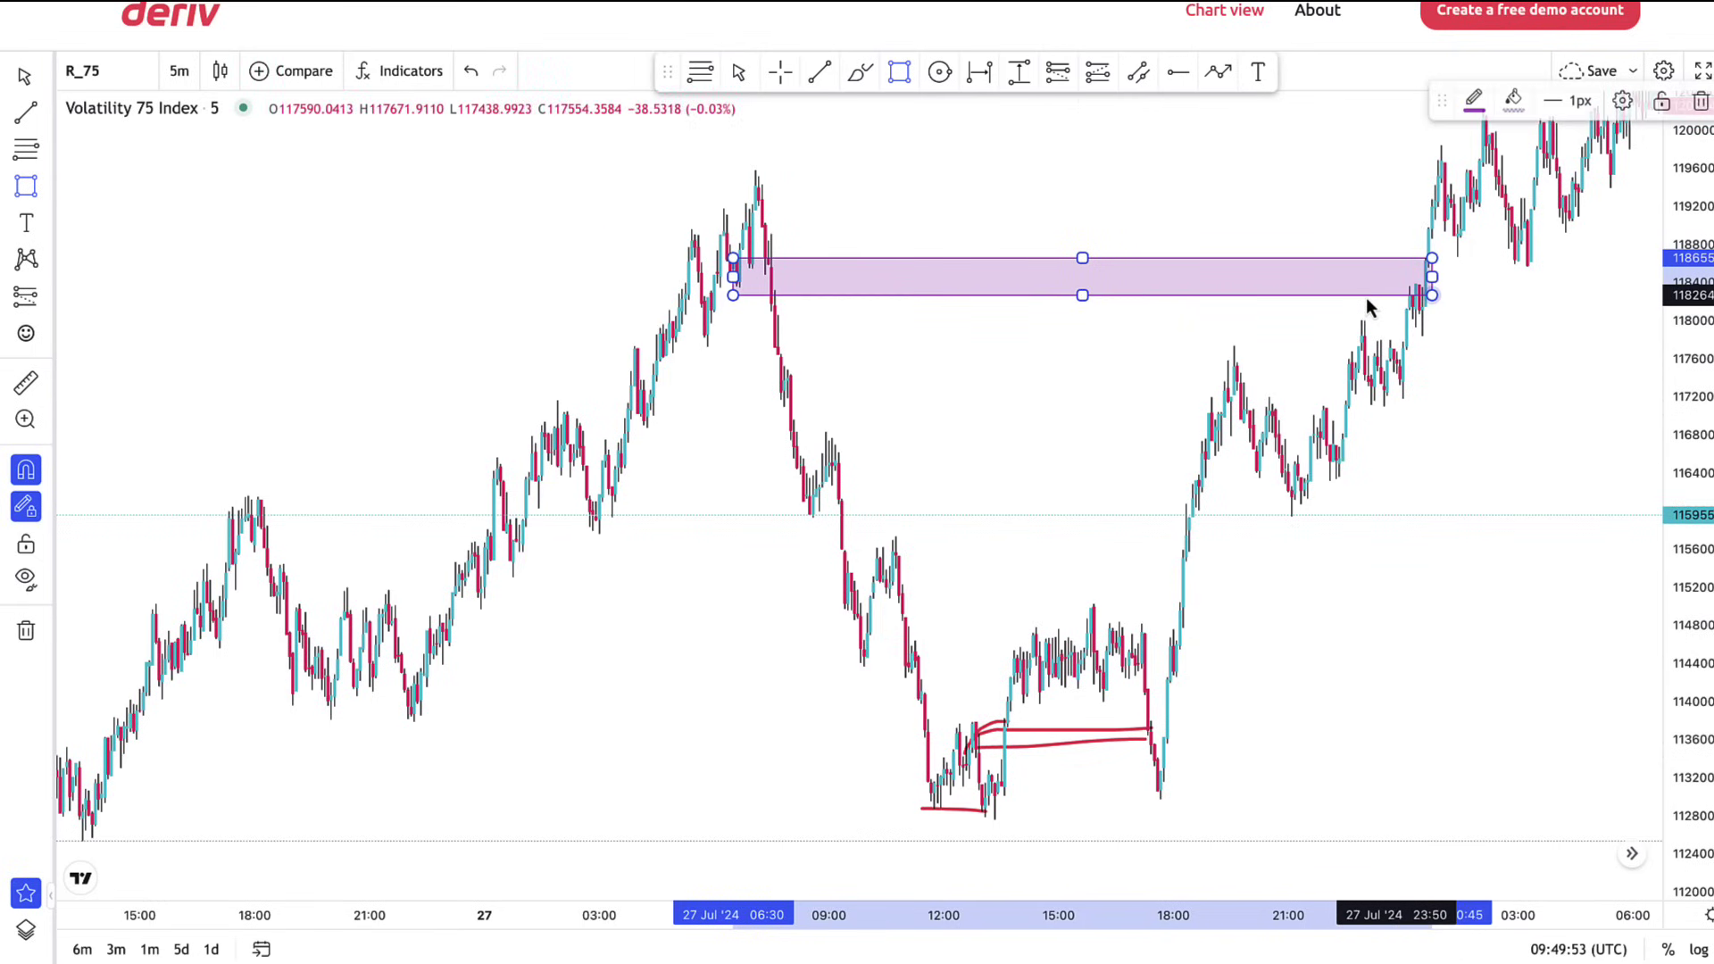
pyautogui.click(738, 79)
# Switch to the trading terminal to check the profit of the open buy position on the Volatility 50 (1s) Index
pyautogui.moveTo(1242, 544); pyautogui.dragTo(1063, 562)
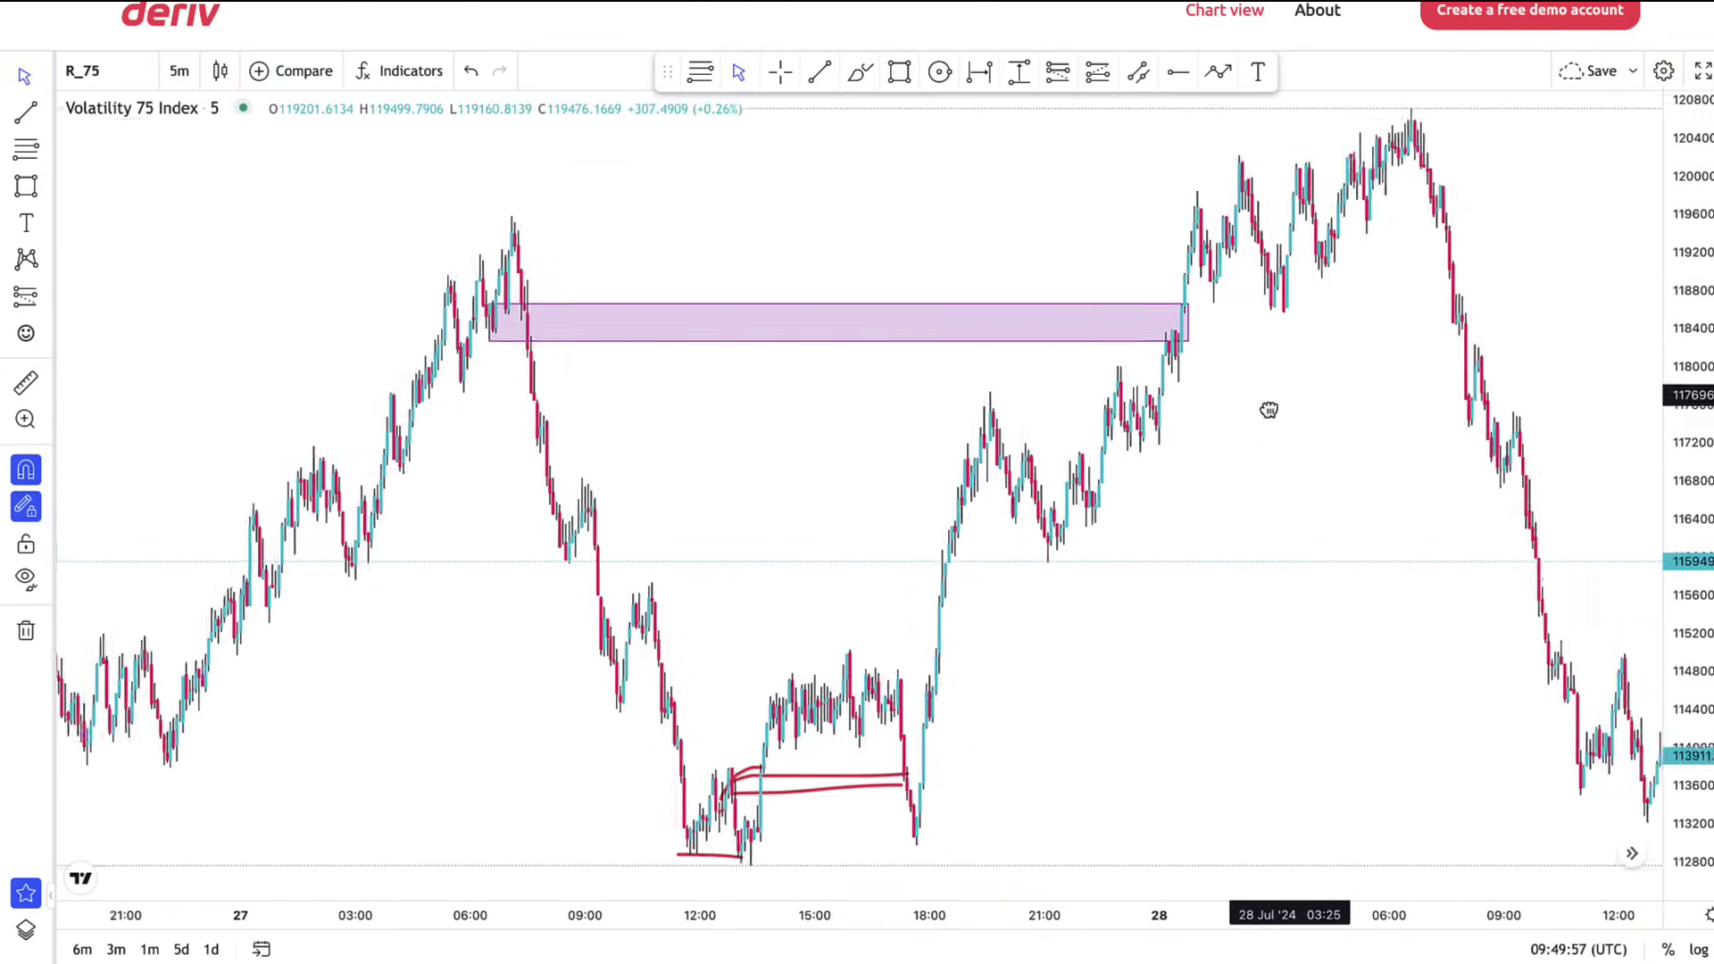
pyautogui.moveTo(1268, 409); pyautogui.dragTo(815, 307)
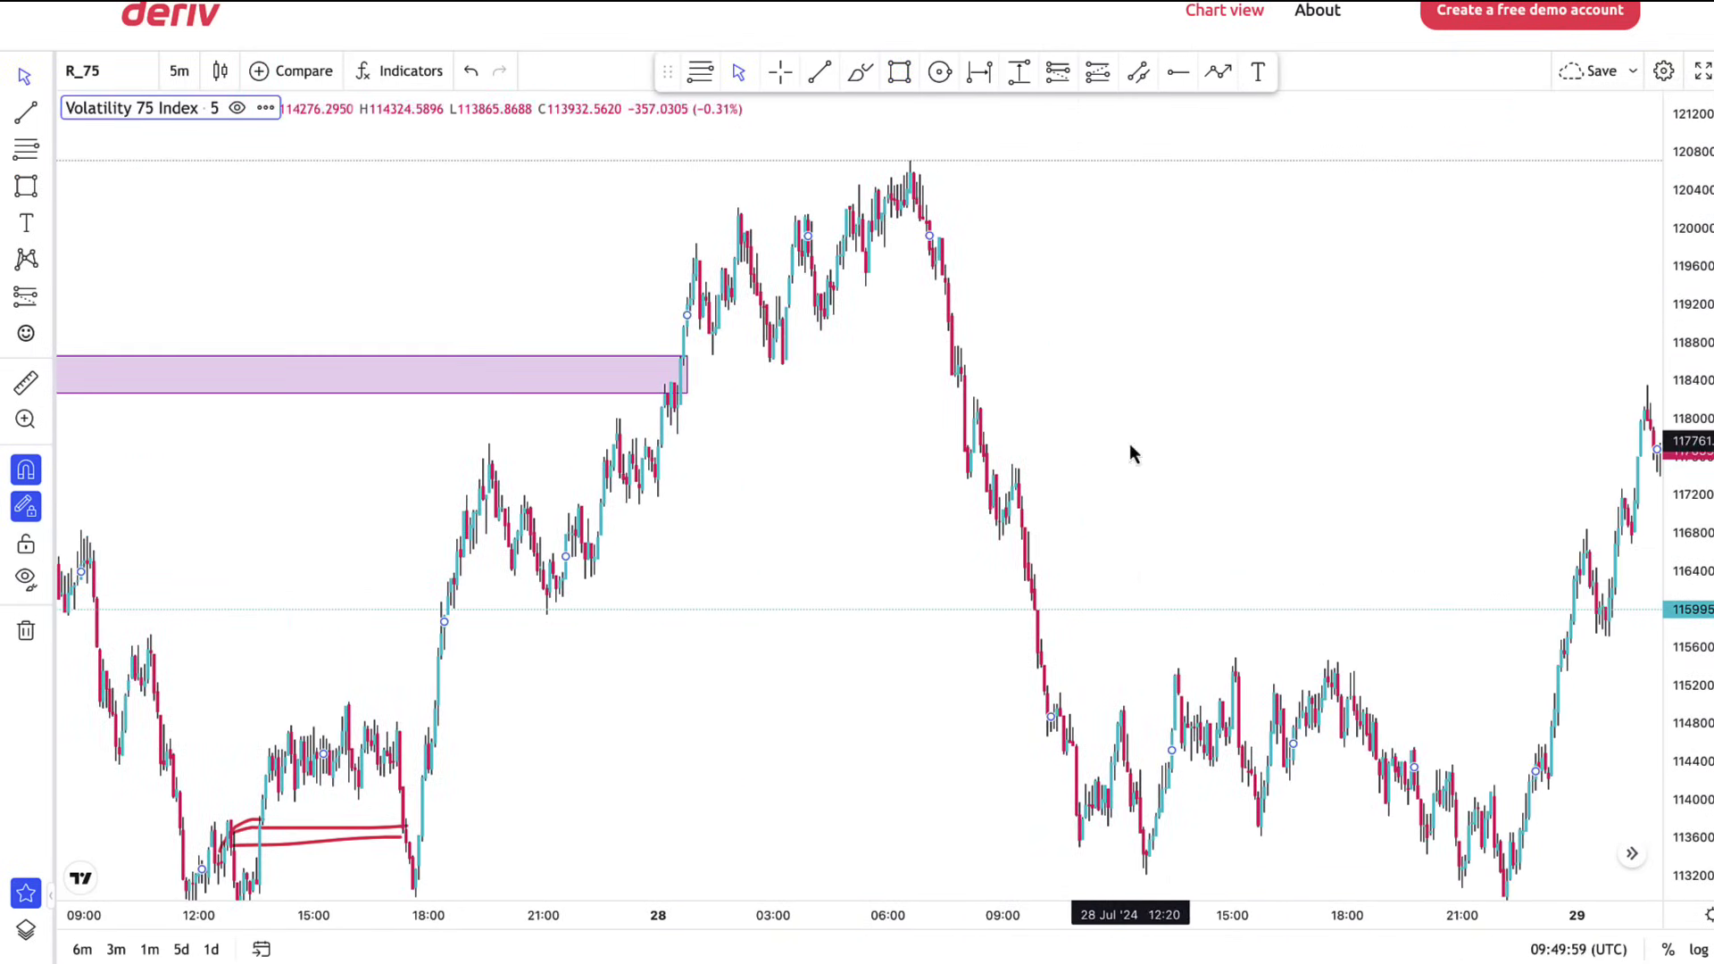
pyautogui.hscroll(10, 1132, 453)
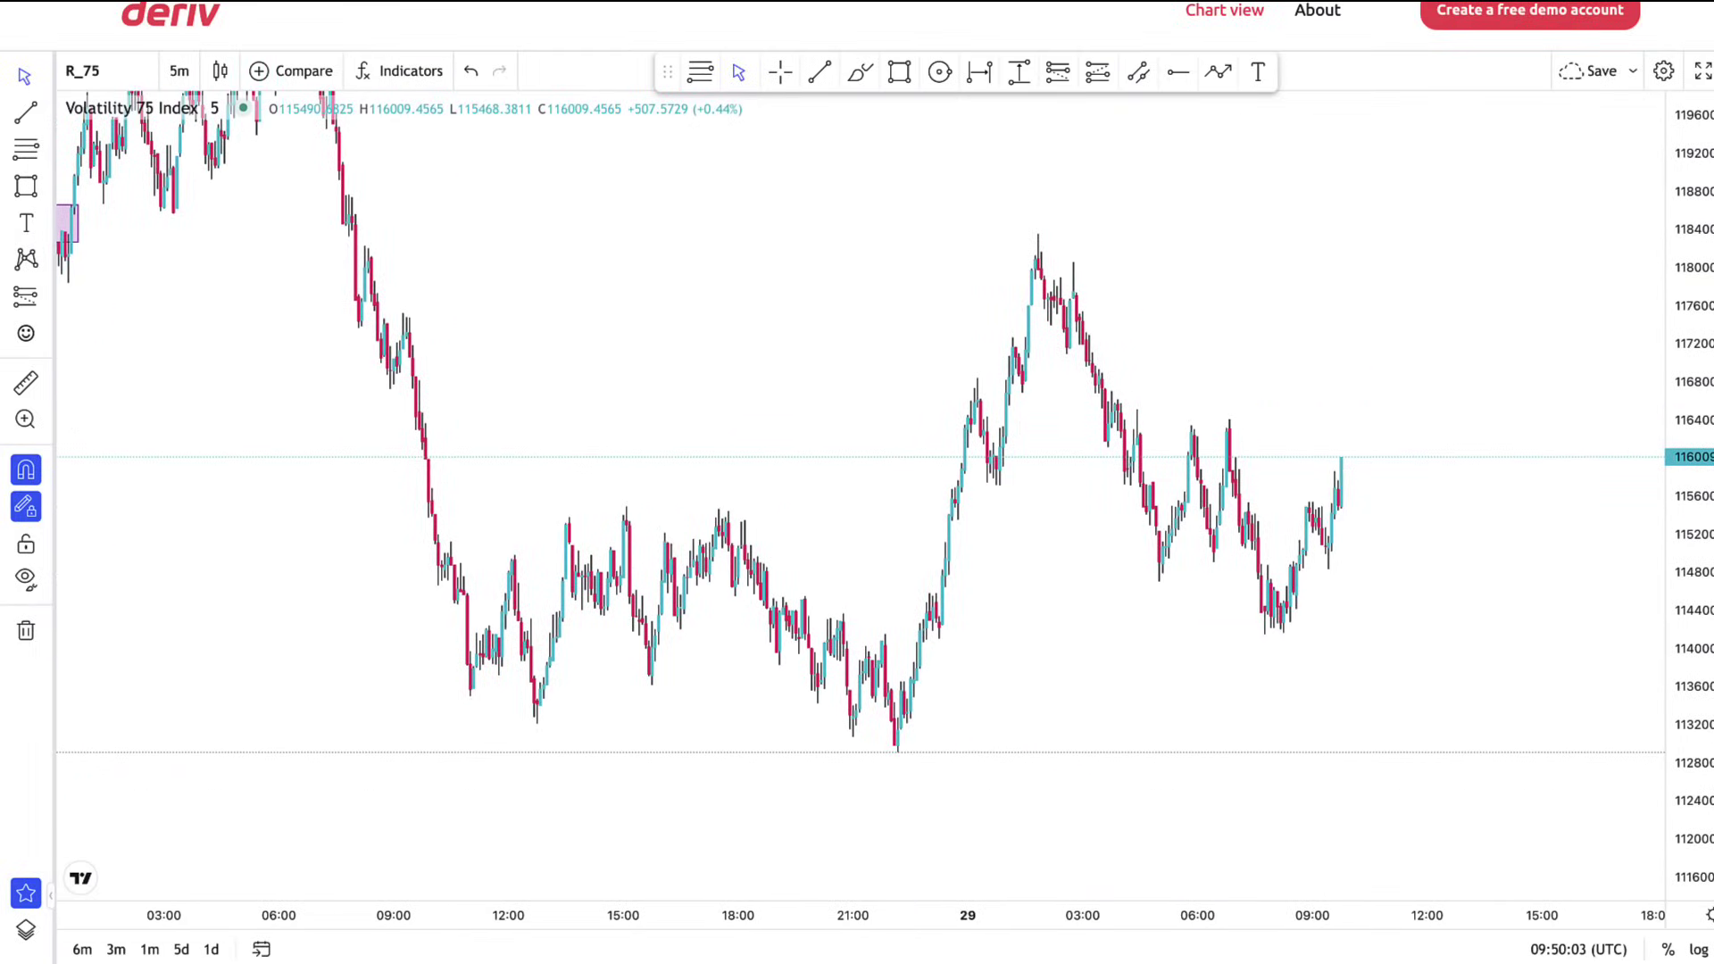
pyautogui.click(1288, 949)
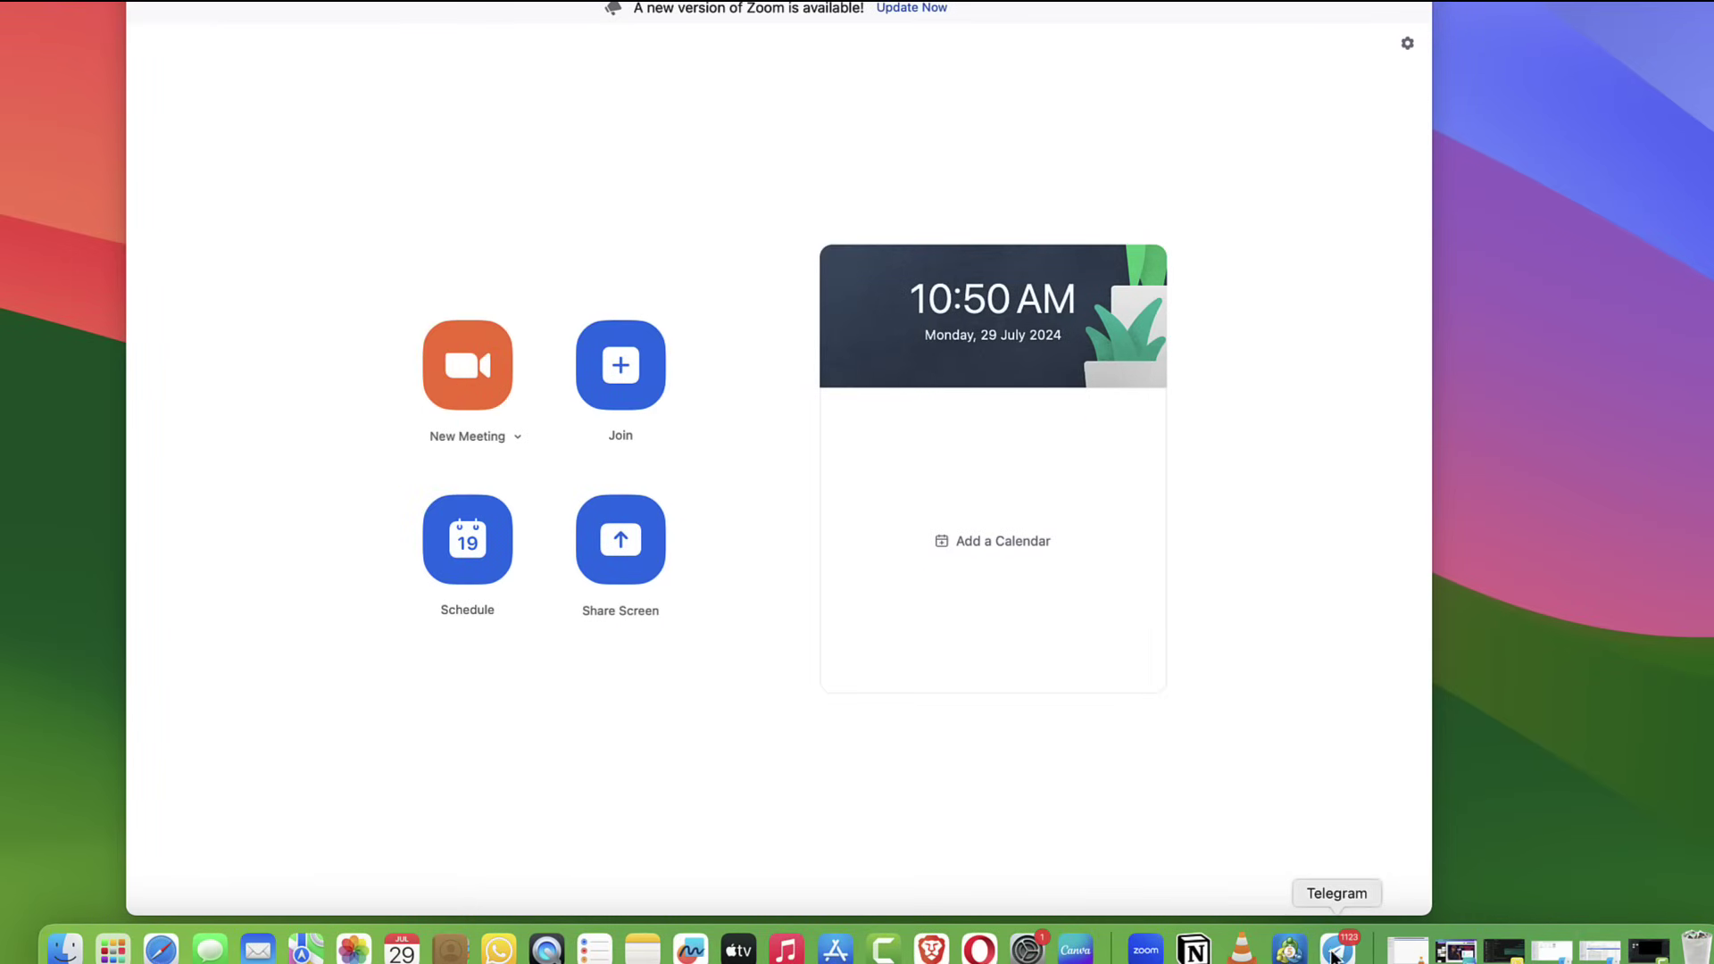
pyautogui.click(1293, 955)
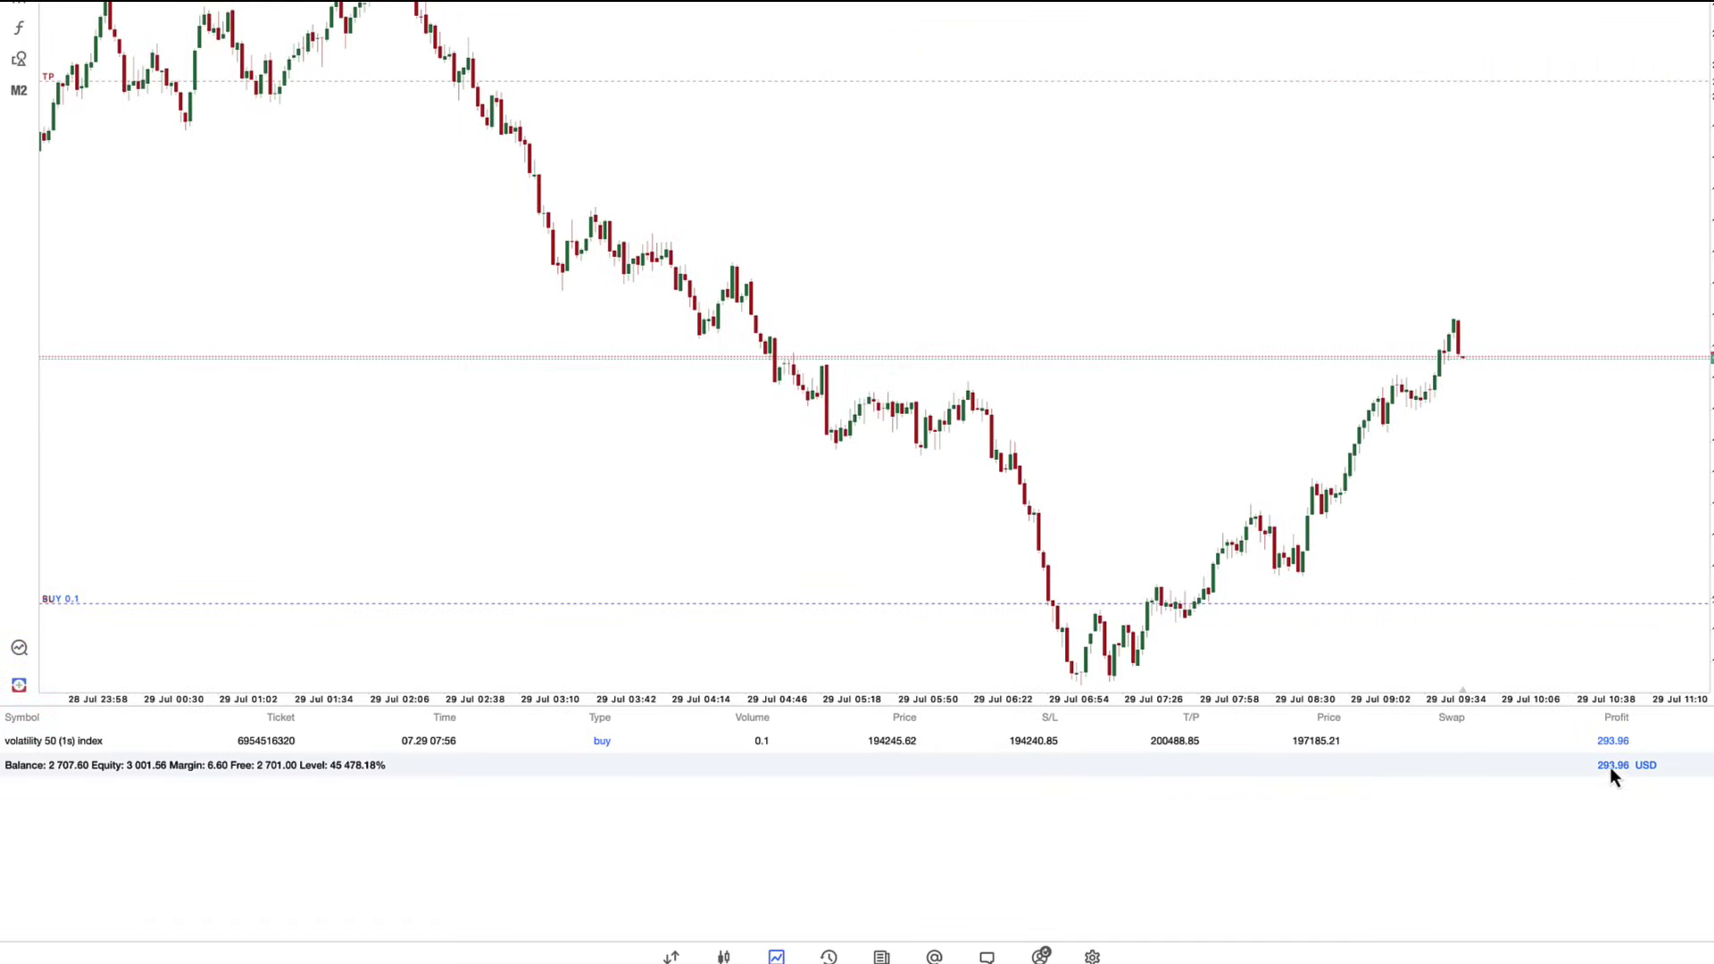